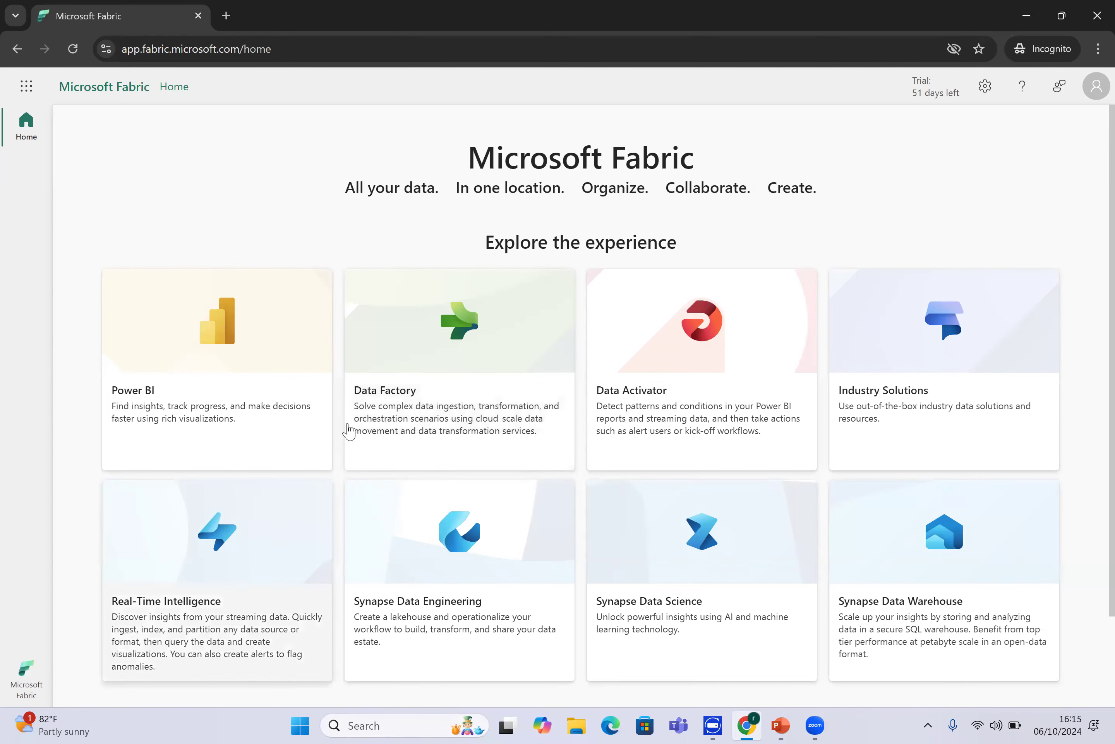
Switch to the Data Factory experience and look through its recommended items to create.
{"action": "left_click", "coordinate": [26, 672]}
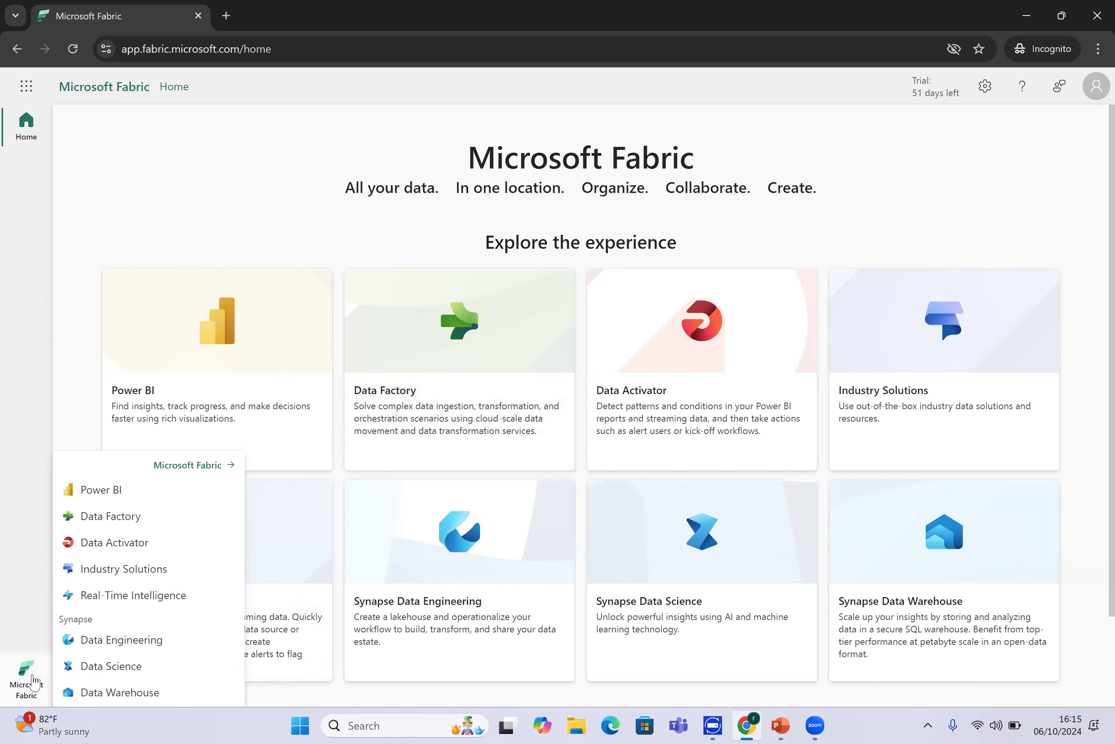
{"action": "left_click", "coordinate": [193, 525]}
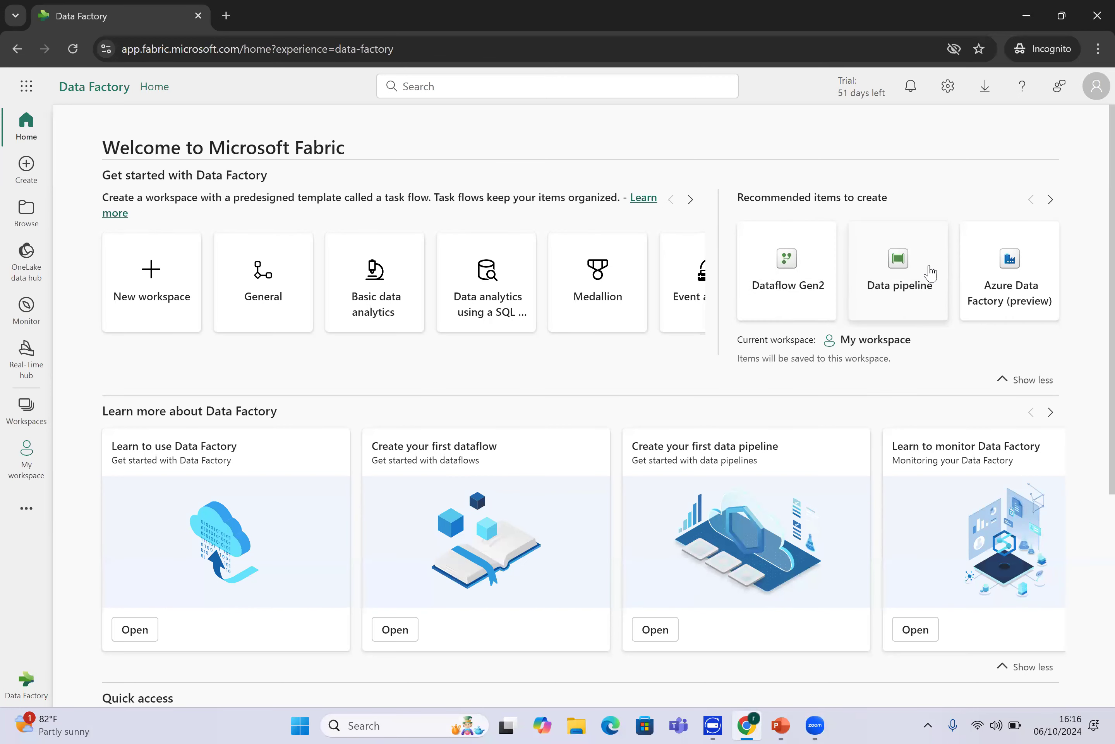
{"action": "left_click", "coordinate": [1051, 199]}
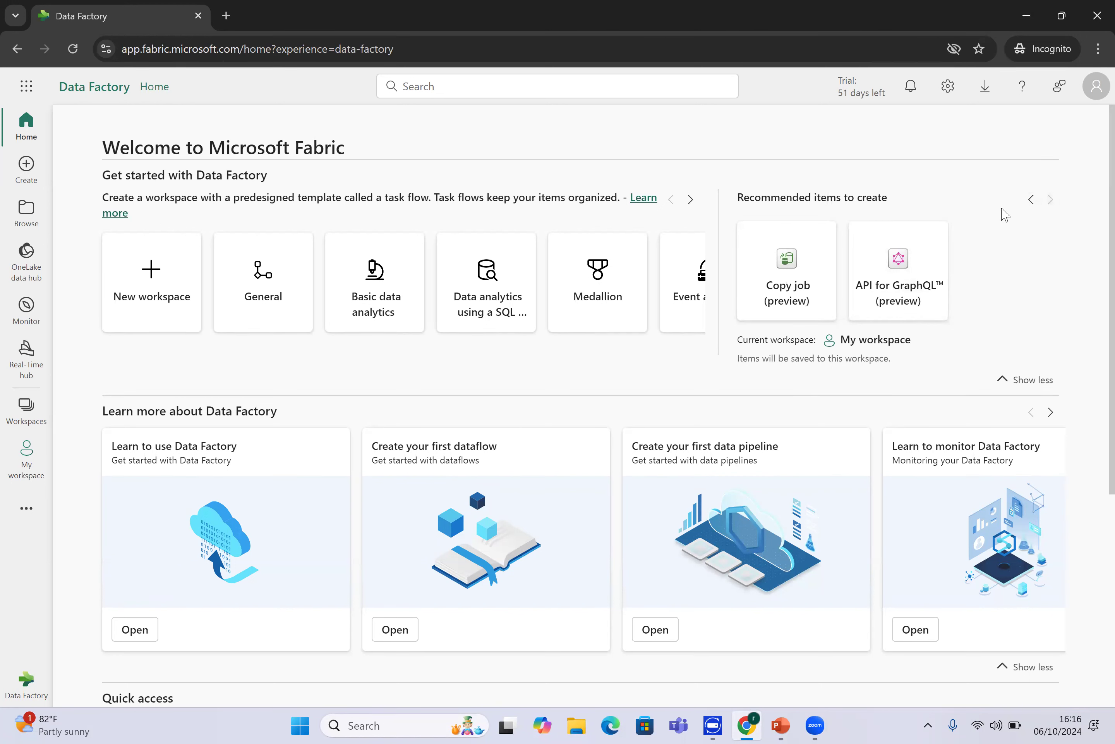
{"action": "left_click", "coordinate": [1031, 201]}
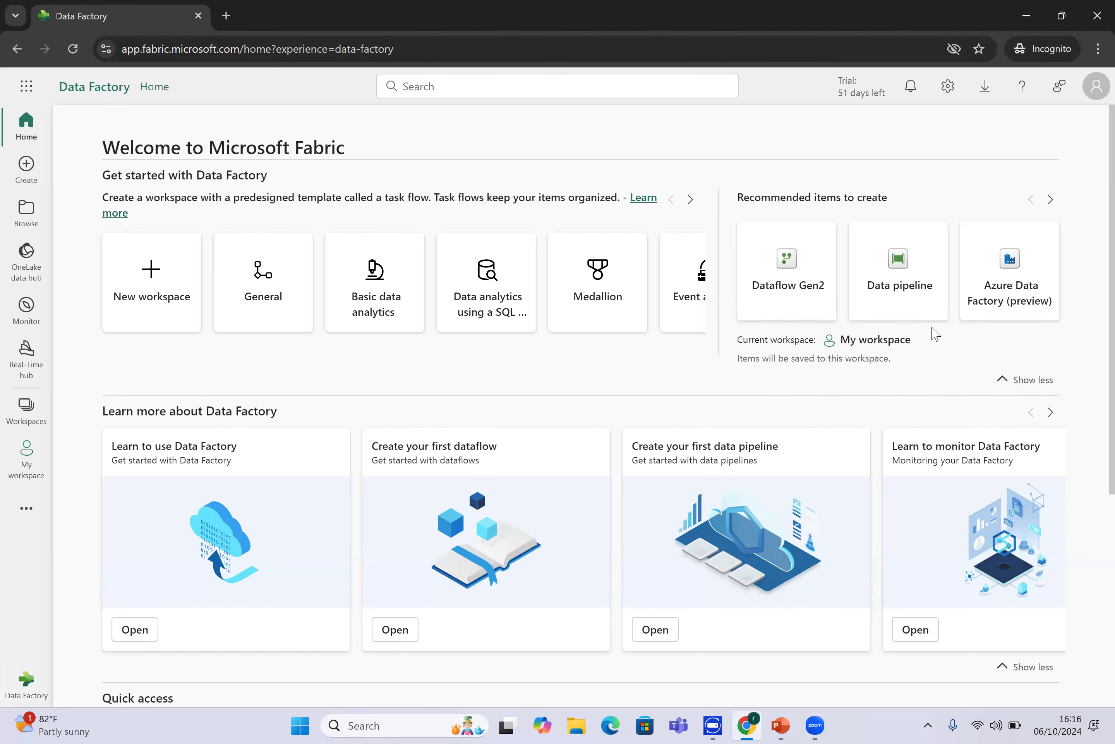
Switch to the Synapse Data Engineering experience and look through its recommended items to create.
{"action": "left_click", "coordinate": [30, 691]}
{"action": "left_click", "coordinate": [127, 643]}
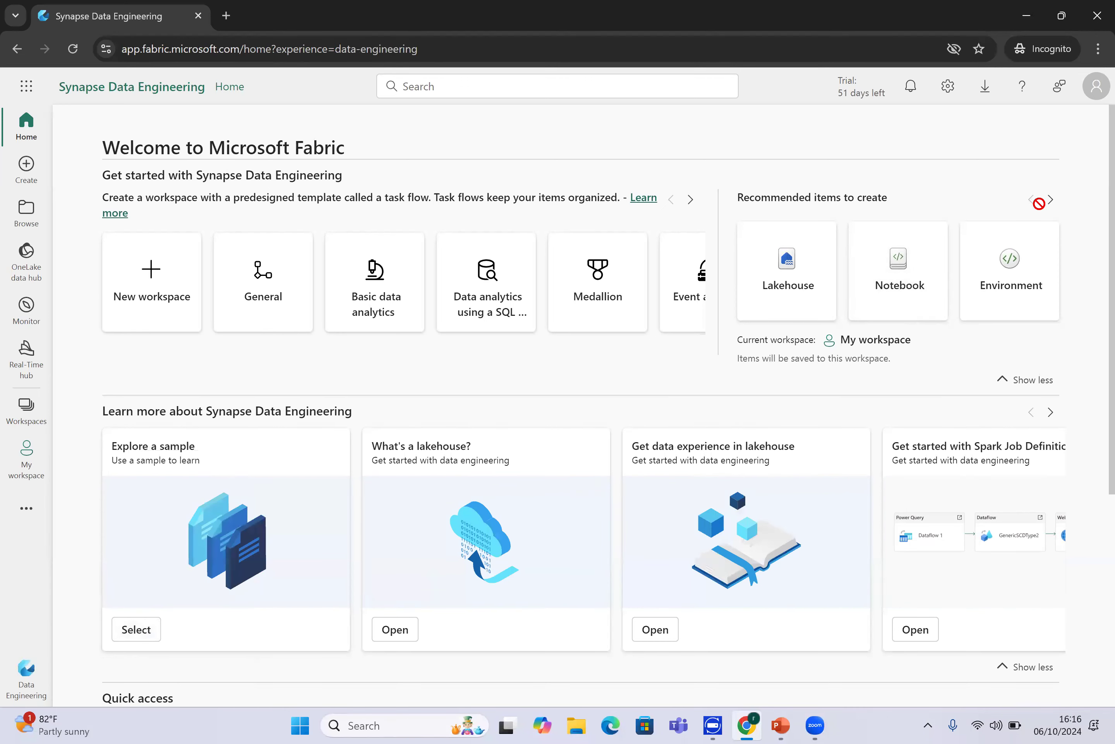
{"action": "left_click", "coordinate": [1050, 199]}
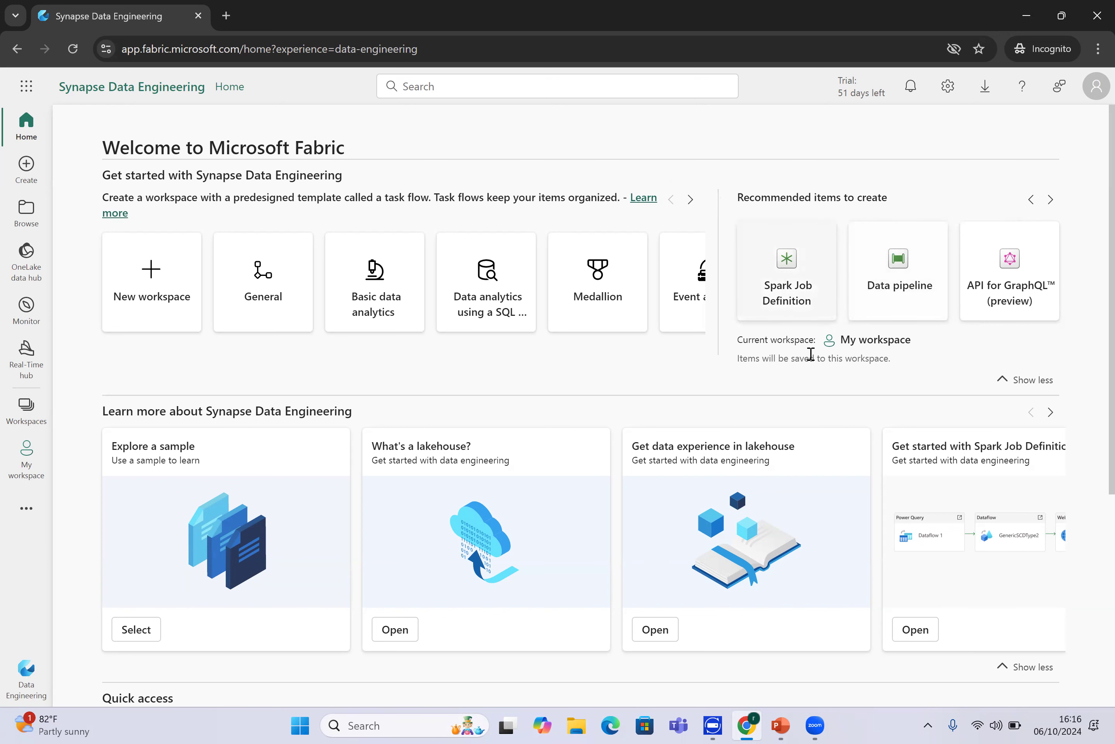
{"action": "left_click", "coordinate": [13, 678]}
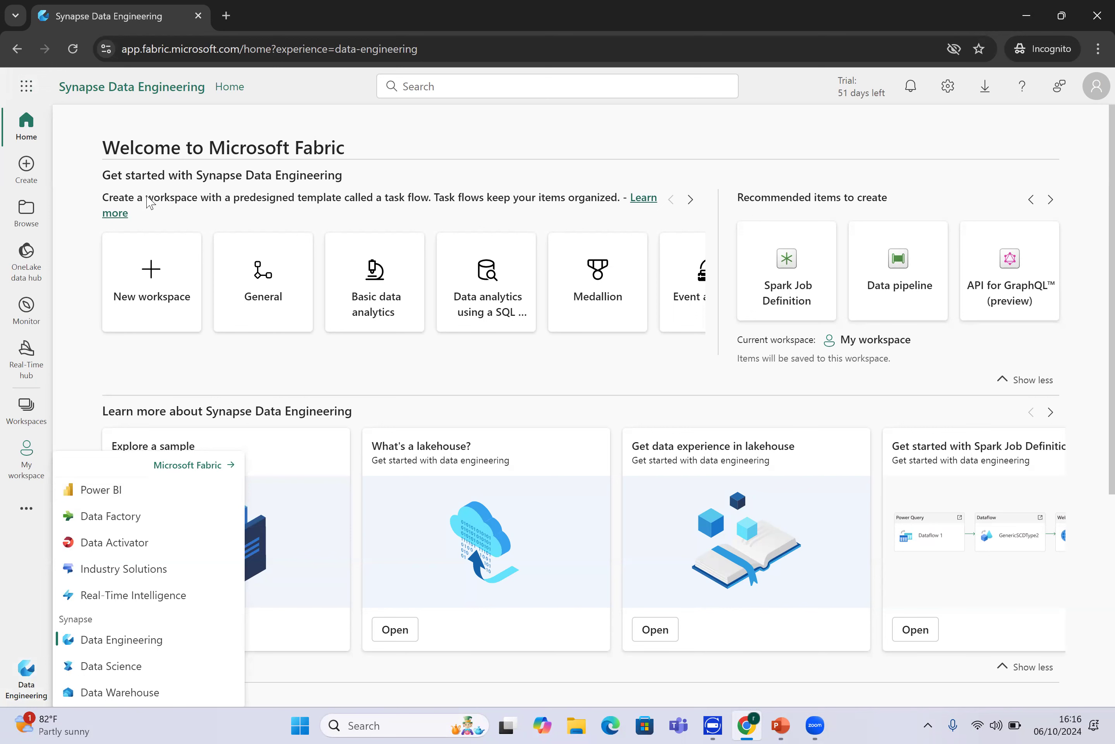
Open the Facbric_Workspace_Upshaala workspace and start creating a new data pipeline in it.
{"action": "left_click", "coordinate": [40, 416]}
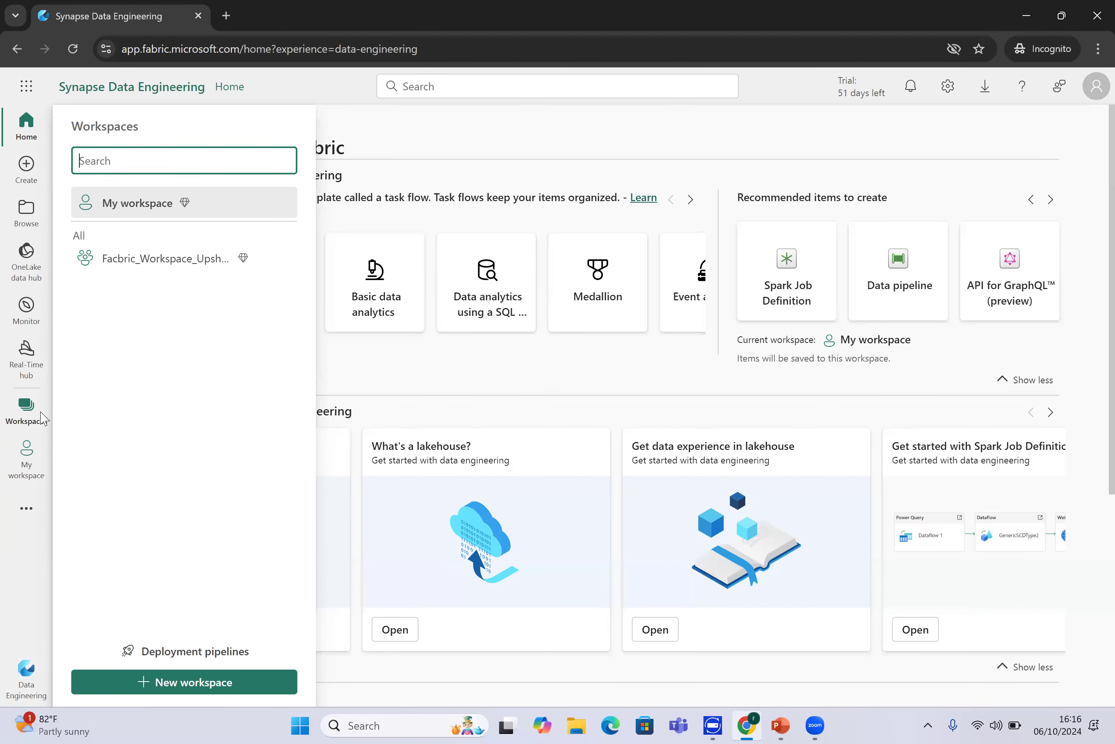
{"action": "left_click", "coordinate": [203, 267]}
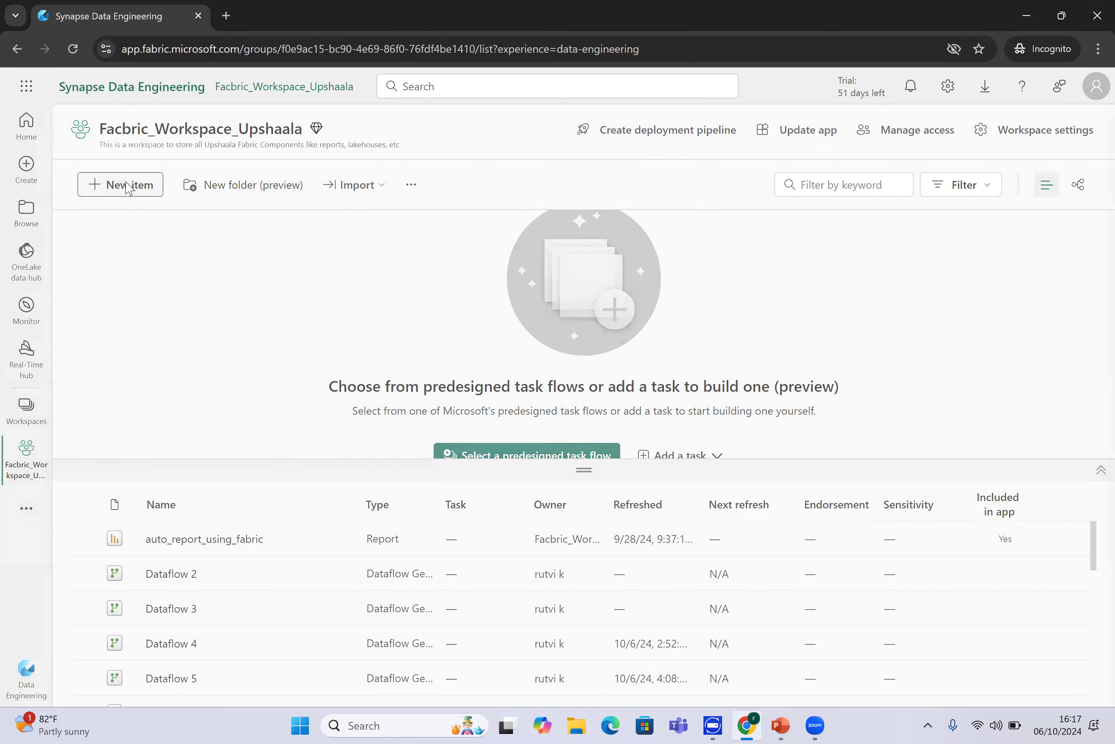
{"action": "left_click", "coordinate": [126, 187]}
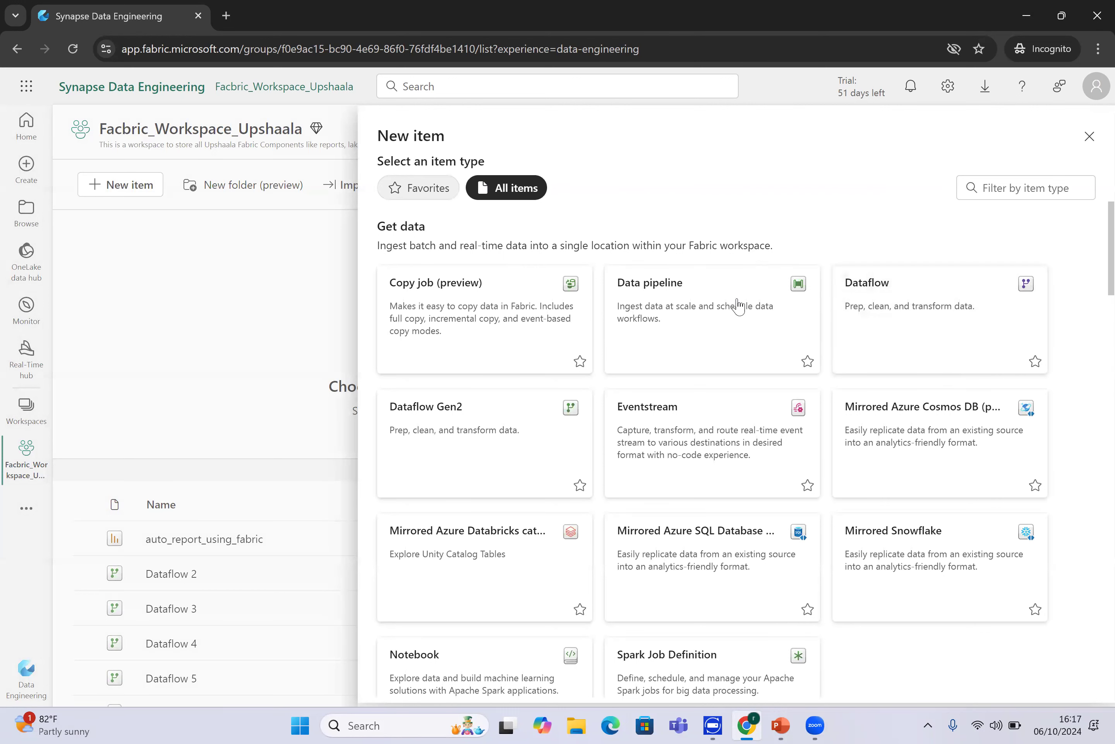
{"action": "left_click", "coordinate": [695, 314]}
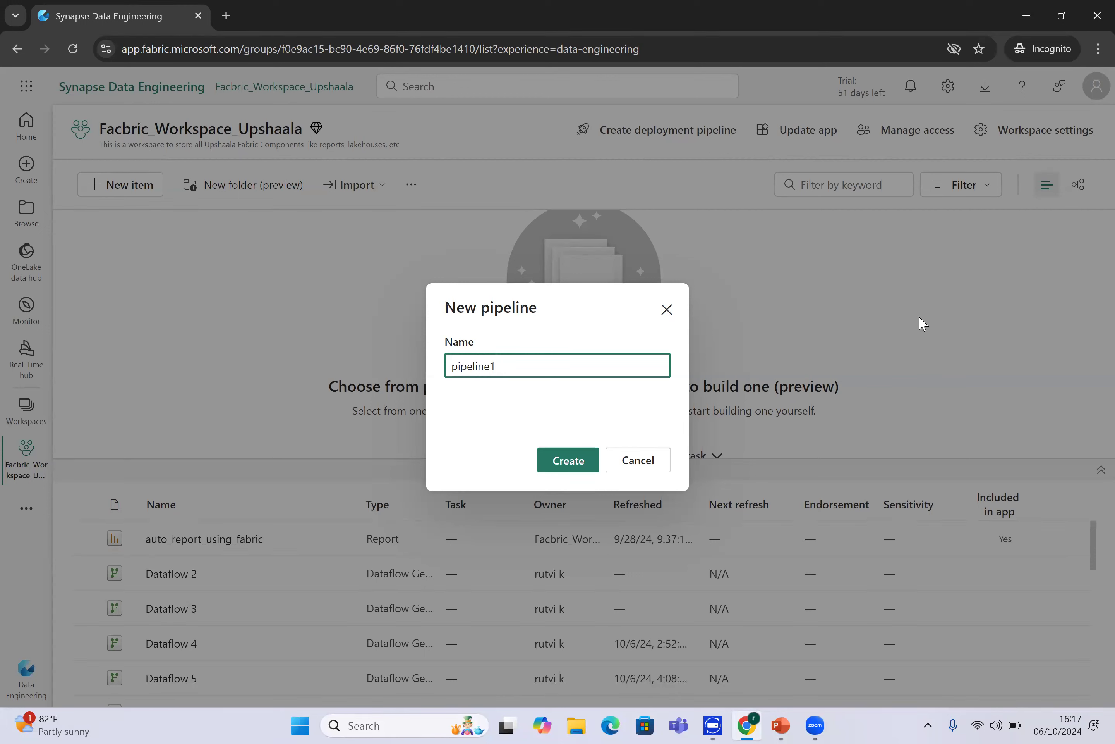
{"action": "key", "text": "alt+Tab"}
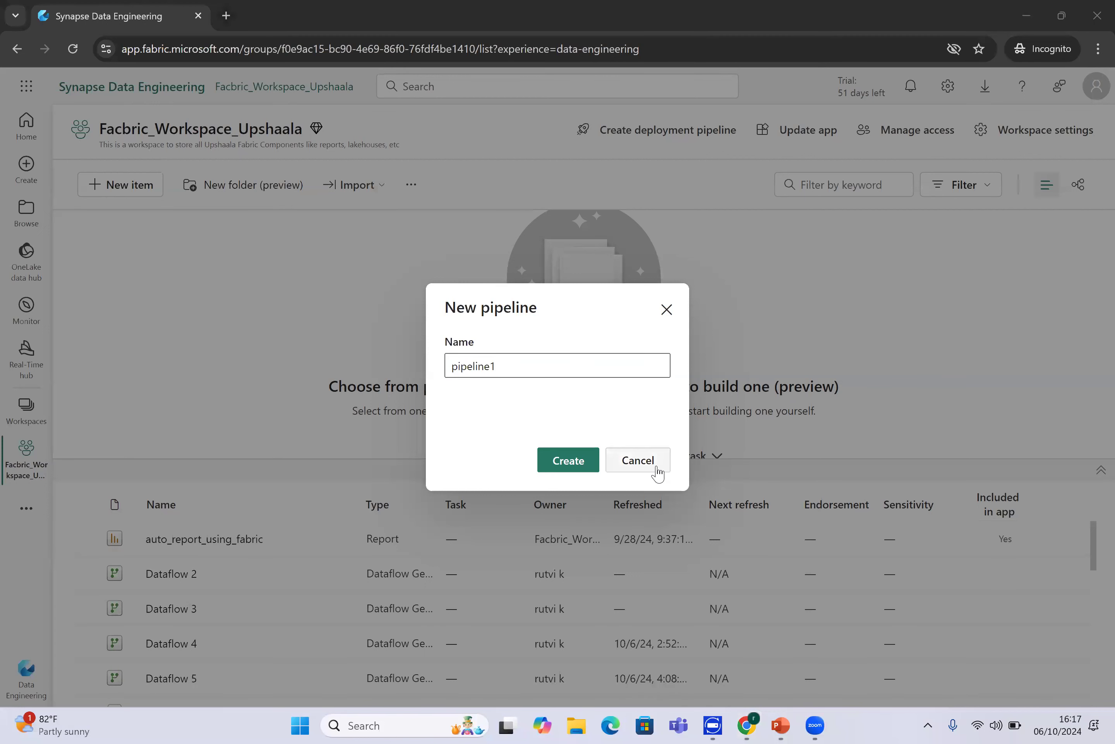
Name the new pipeline Sales_Data_PipeLine and create it.
{"action": "left_click", "coordinate": [589, 371]}
{"action": "key", "text": "BackSpace"}
{"action": "key", "text": "BackSpace"}
{"action": "key", "text": "BackSpace"}
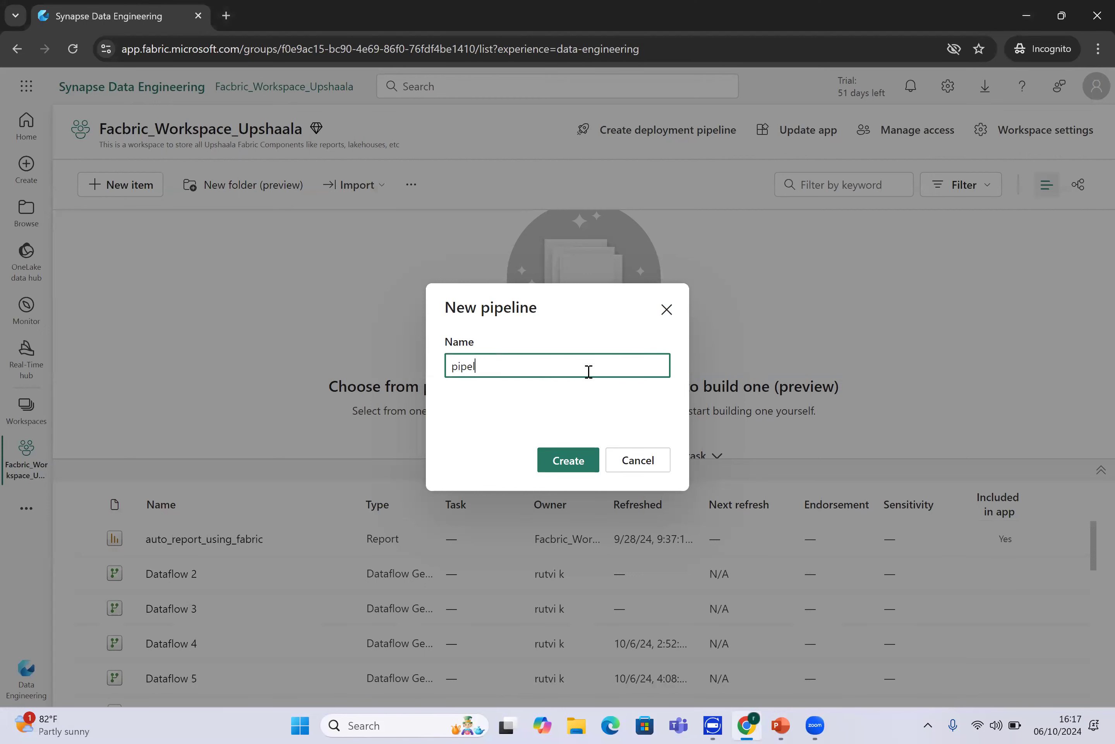
{"action": "key", "text": "BackSpace"}
{"action": "key", "text": "BackSpace"}
{"action": "type", "text": "Sales_Data_PipeLine_"}
{"action": "left_click", "coordinate": [578, 460]}
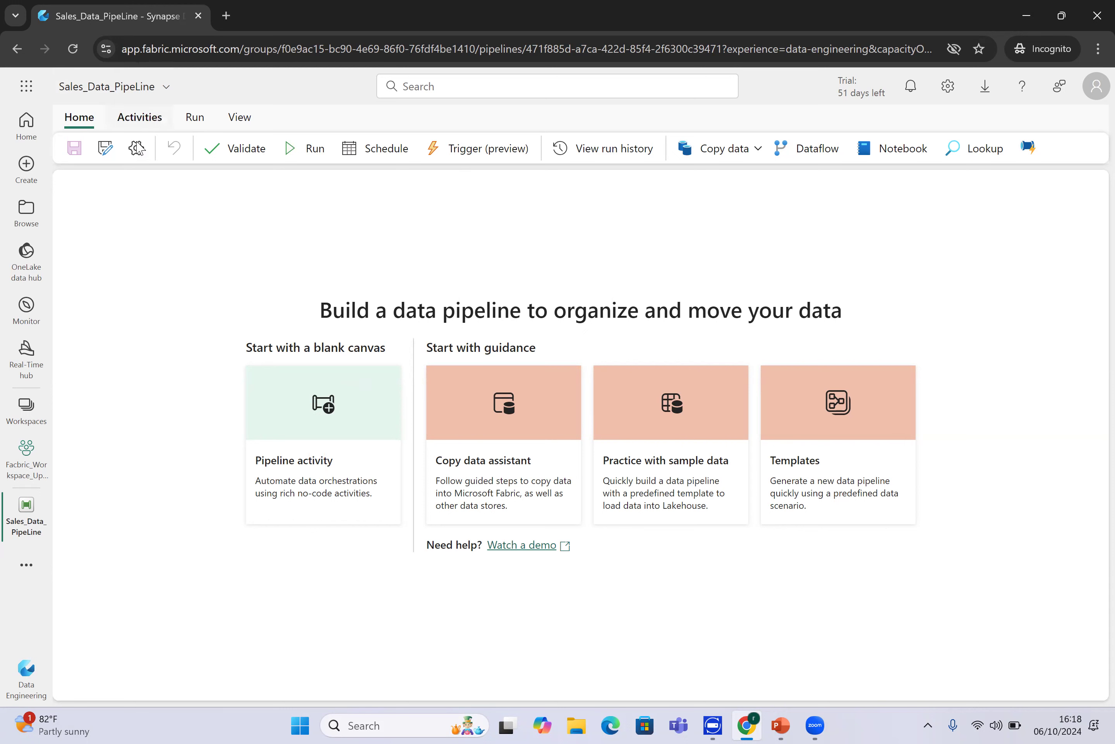
Examine the activities available for the pipeline, including Copy data, Dataflow, Notebook, Get metadata, Lookup and Script.
{"action": "left_click", "coordinate": [141, 125]}
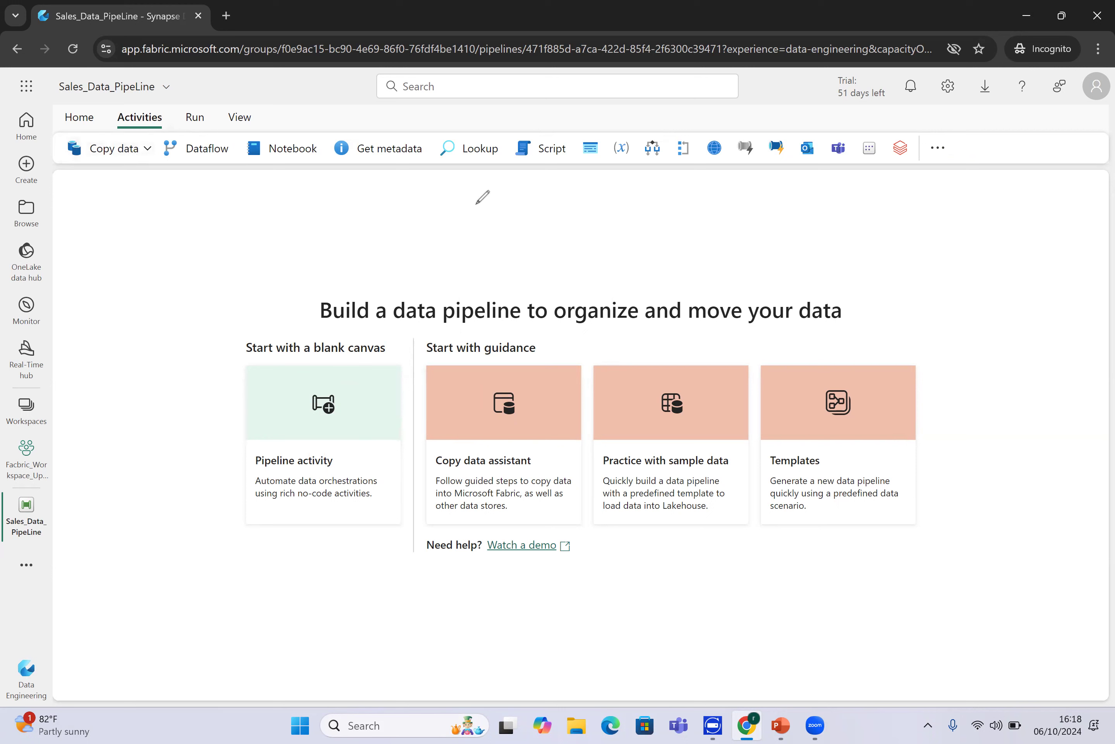
{"action": "mouse_move", "coordinate": [118, 215]}
{"action": "left_mouse_down"}
{"action": "mouse_move", "coordinate": [104, 163]}
{"action": "mouse_move", "coordinate": [98, 172]}
{"action": "mouse_move", "coordinate": [118, 169]}
{"action": "left_mouse_up"}
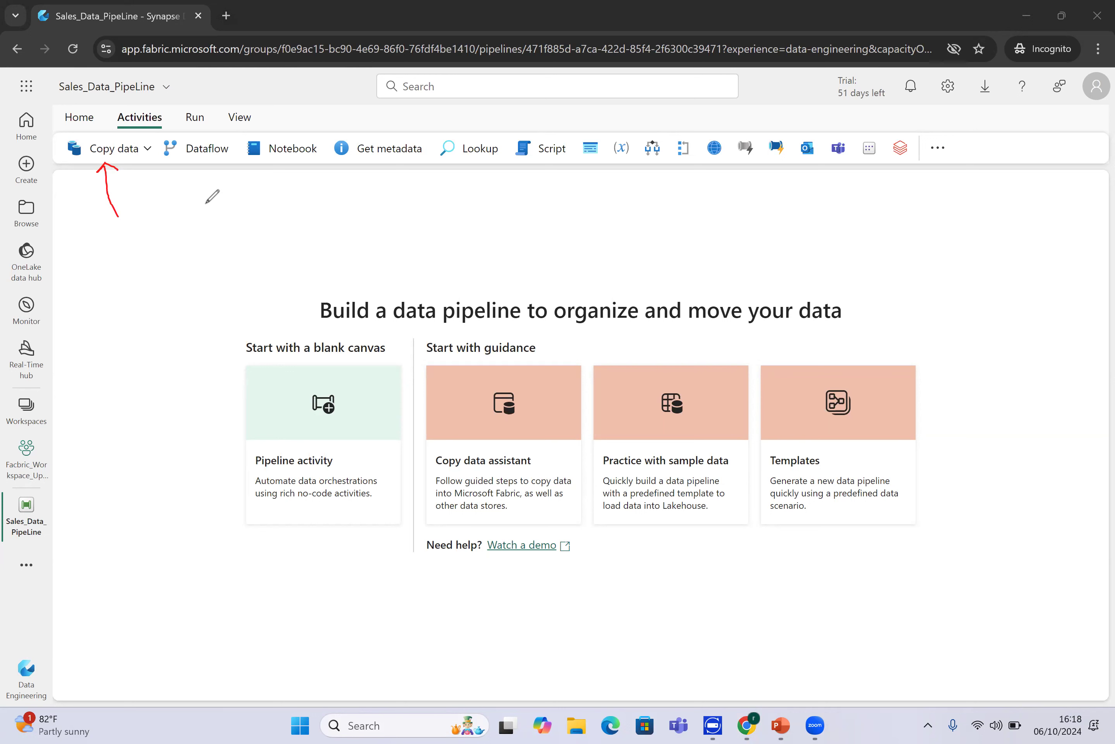
{"action": "mouse_move", "coordinate": [206, 202]}
{"action": "left_mouse_down"}
{"action": "mouse_move", "coordinate": [194, 168]}
{"action": "mouse_move", "coordinate": [193, 179]}
{"action": "mouse_move", "coordinate": [211, 167]}
{"action": "left_mouse_up"}
{"action": "mouse_move", "coordinate": [310, 183]}
{"action": "left_mouse_down"}
{"action": "mouse_move", "coordinate": [328, 194]}
{"action": "mouse_move", "coordinate": [305, 168]}
{"action": "left_mouse_up"}
{"action": "mouse_move", "coordinate": [319, 167]}
{"action": "left_mouse_down"}
{"action": "mouse_move", "coordinate": [292, 118]}
{"action": "mouse_move", "coordinate": [237, 155]}
{"action": "mouse_move", "coordinate": [253, 173]}
{"action": "left_mouse_up"}
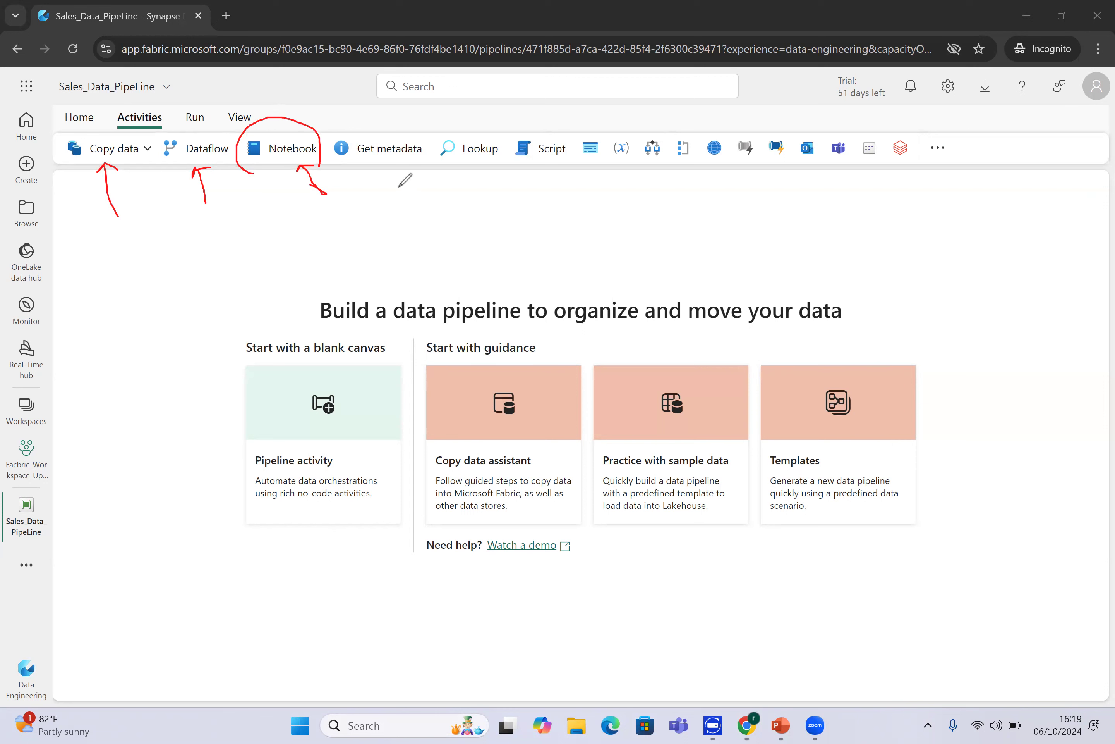
{"action": "left_click_drag", "start_coordinate": [400, 189], "coordinate": [401, 179]}
{"action": "mouse_move", "coordinate": [463, 195]}
{"action": "left_mouse_down"}
{"action": "mouse_move", "coordinate": [477, 167]}
{"action": "mouse_move", "coordinate": [529, 183]}
{"action": "left_mouse_up"}
{"action": "mouse_move", "coordinate": [608, 181]}
{"action": "left_mouse_down"}
{"action": "mouse_move", "coordinate": [824, 169]}
{"action": "mouse_move", "coordinate": [905, 142]}
{"action": "left_mouse_up"}
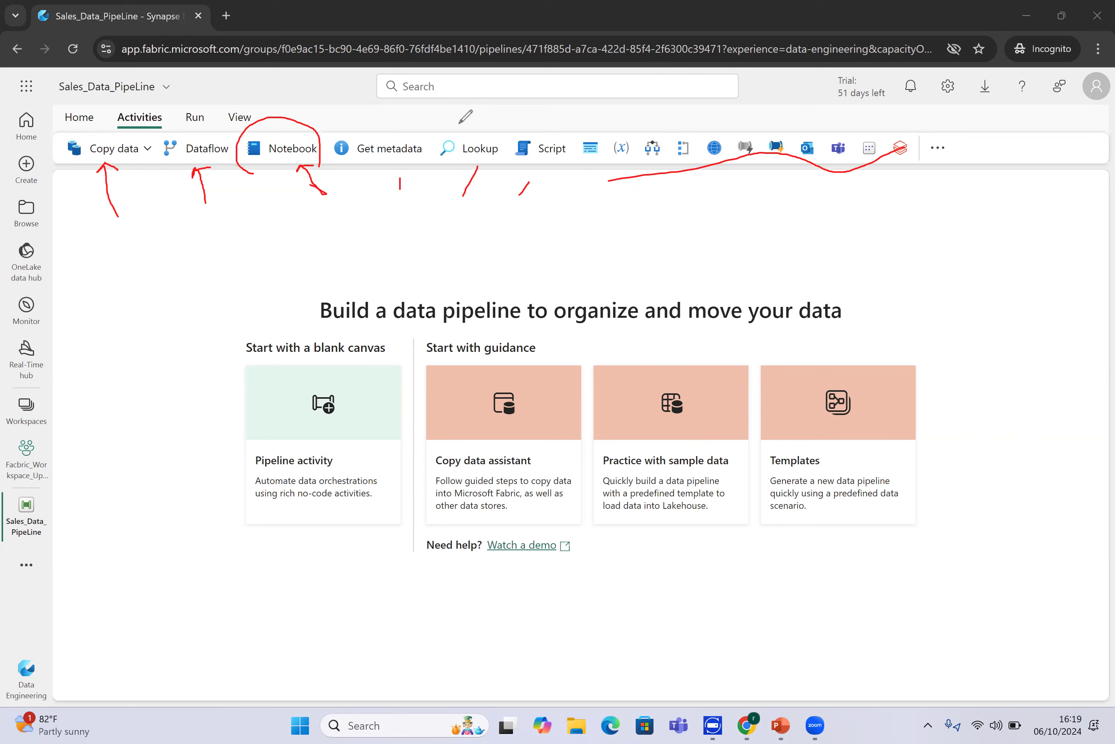
{"action": "left_click", "coordinate": [1093, 475]}
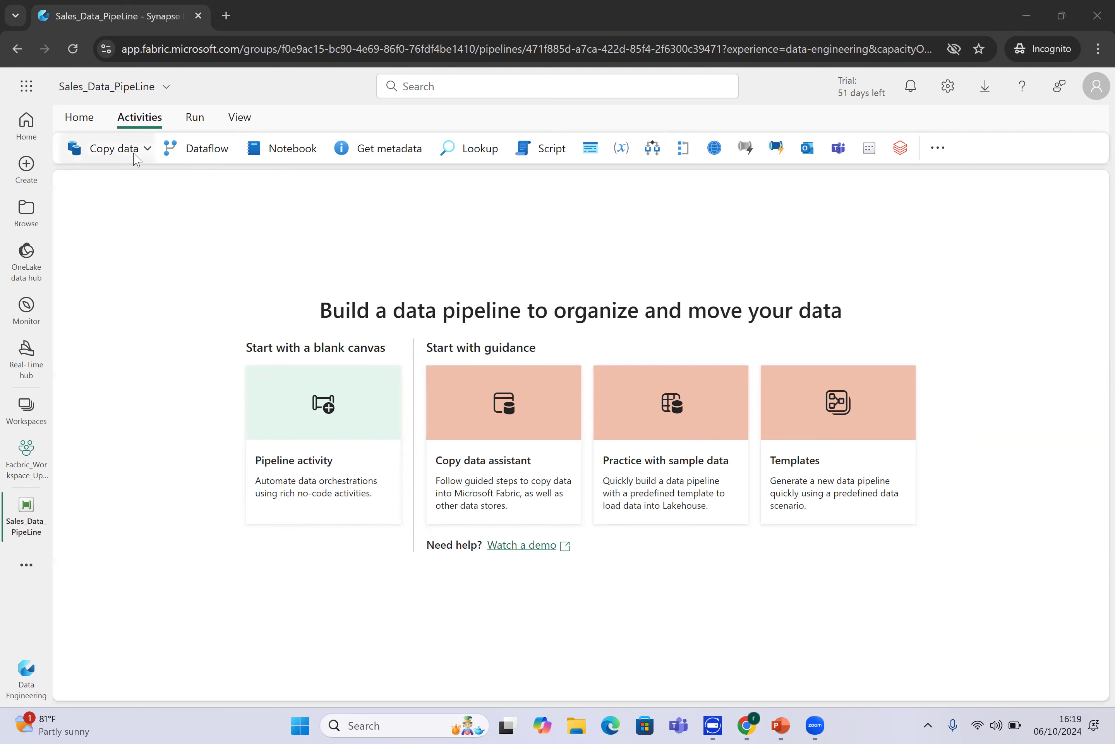
{"action": "left_click", "coordinate": [145, 149]}
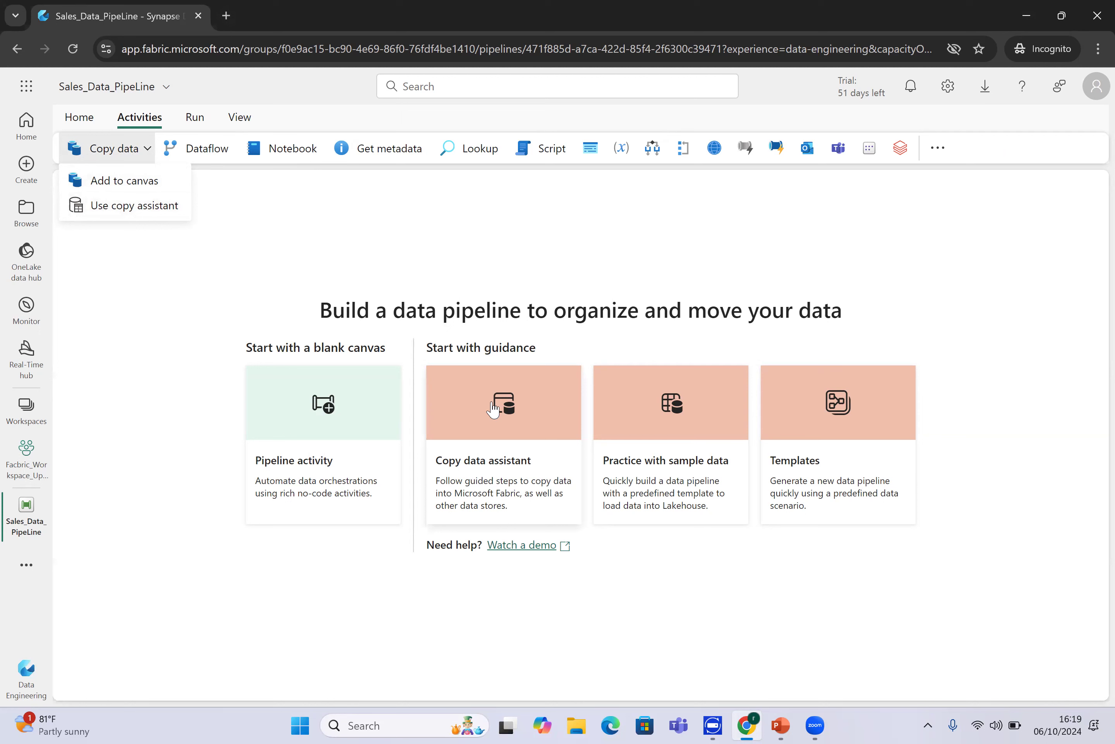
{"action": "left_click", "coordinate": [494, 432]}
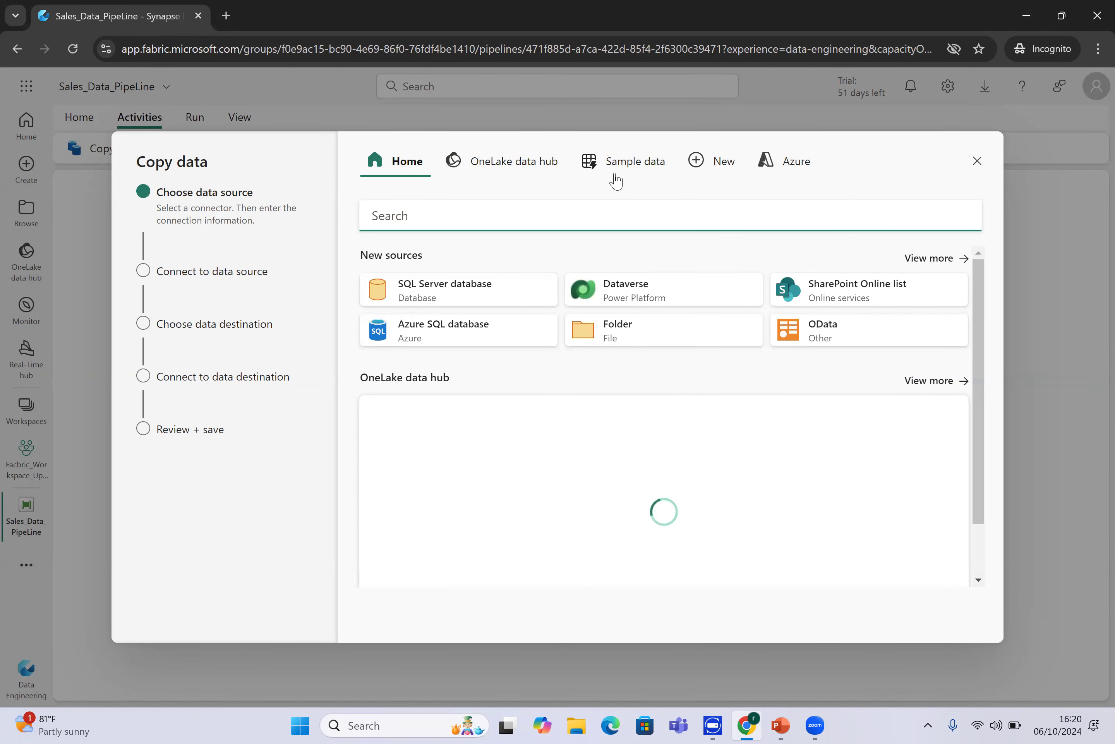
{"action": "left_click", "coordinate": [976, 161]}
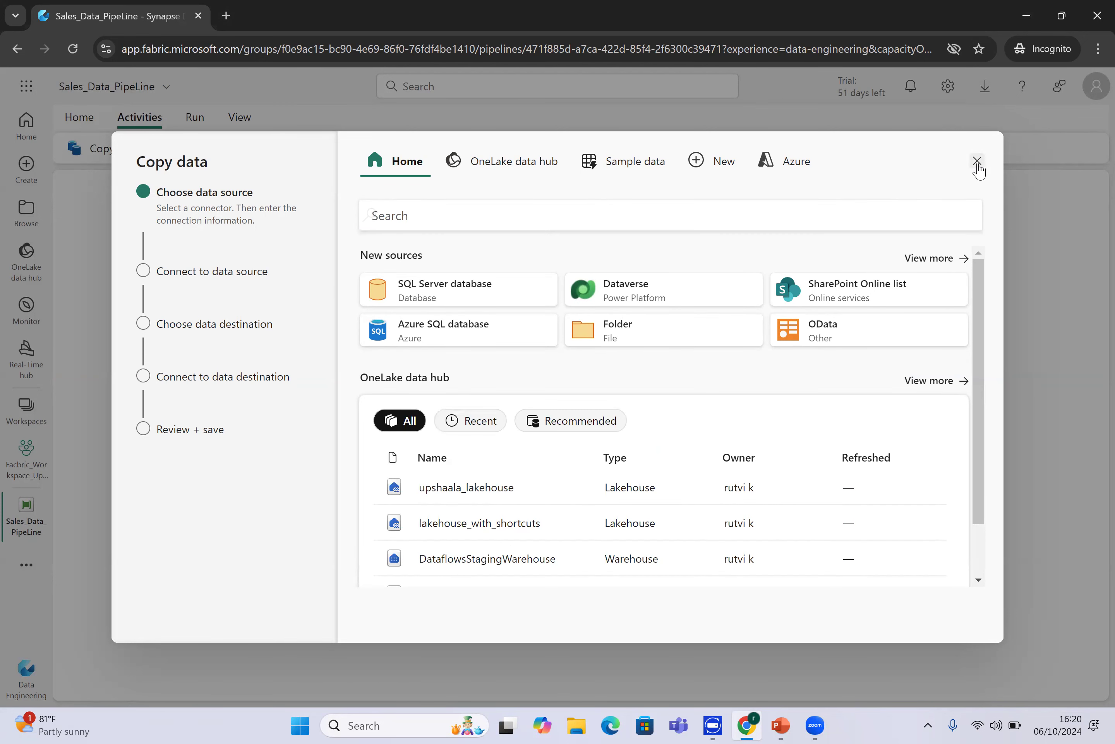
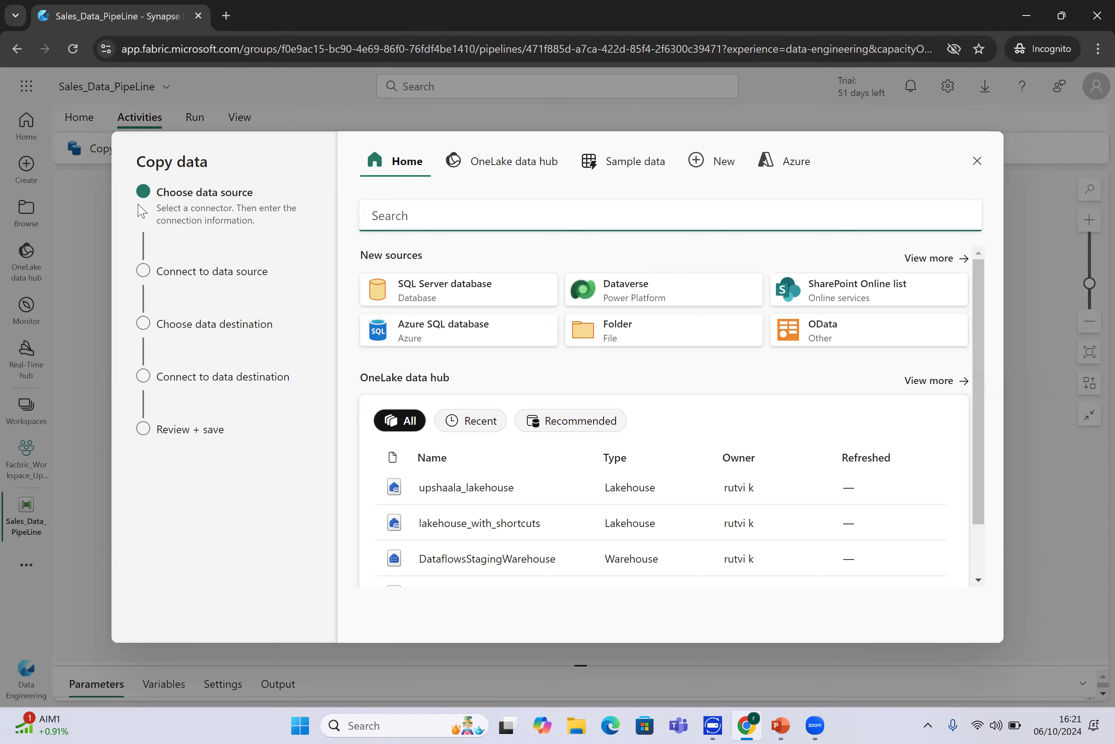
{"action": "left_click", "coordinate": [979, 163]}
{"action": "left_click", "coordinate": [511, 439]}
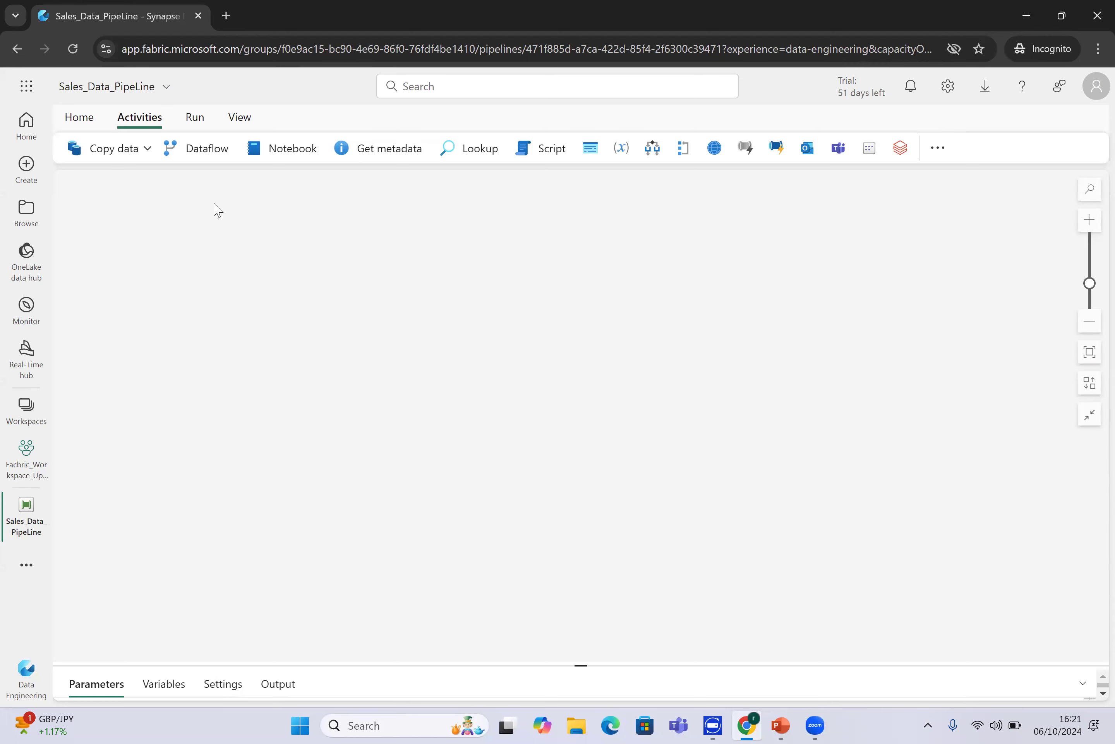
Start the copy assistant and choose Azure Blobs from the Azure data sources.
{"action": "left_click", "coordinate": [144, 149]}
{"action": "left_click", "coordinate": [139, 209]}
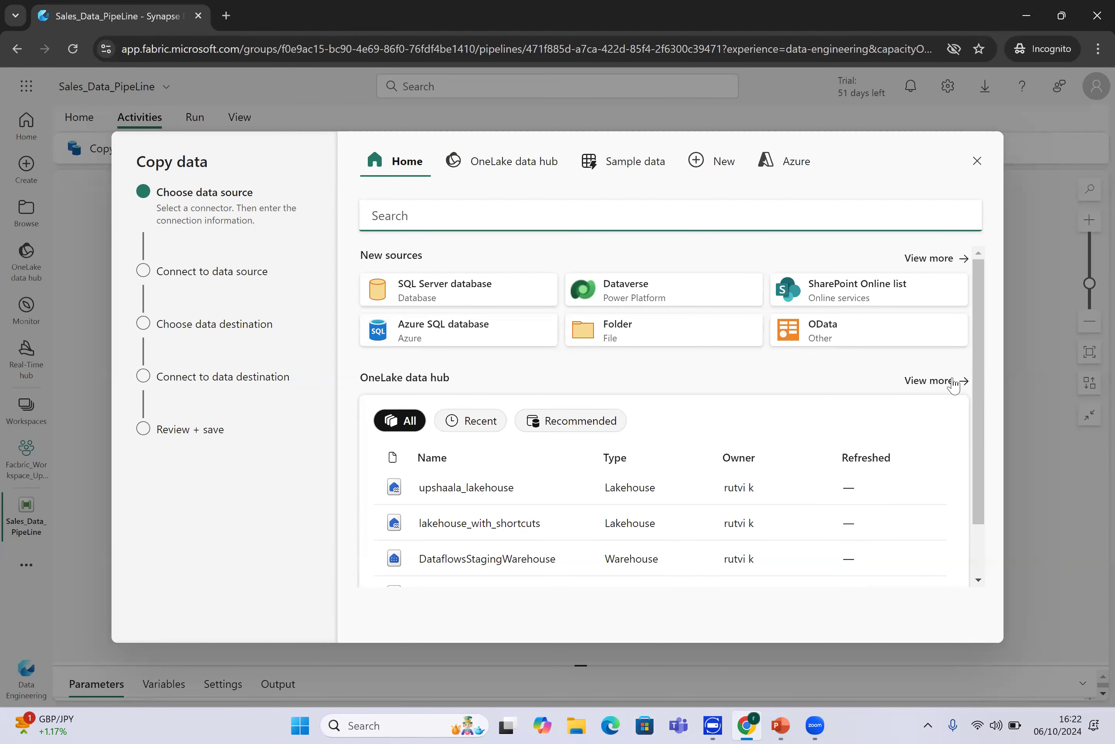
{"action": "left_click", "coordinate": [939, 258]}
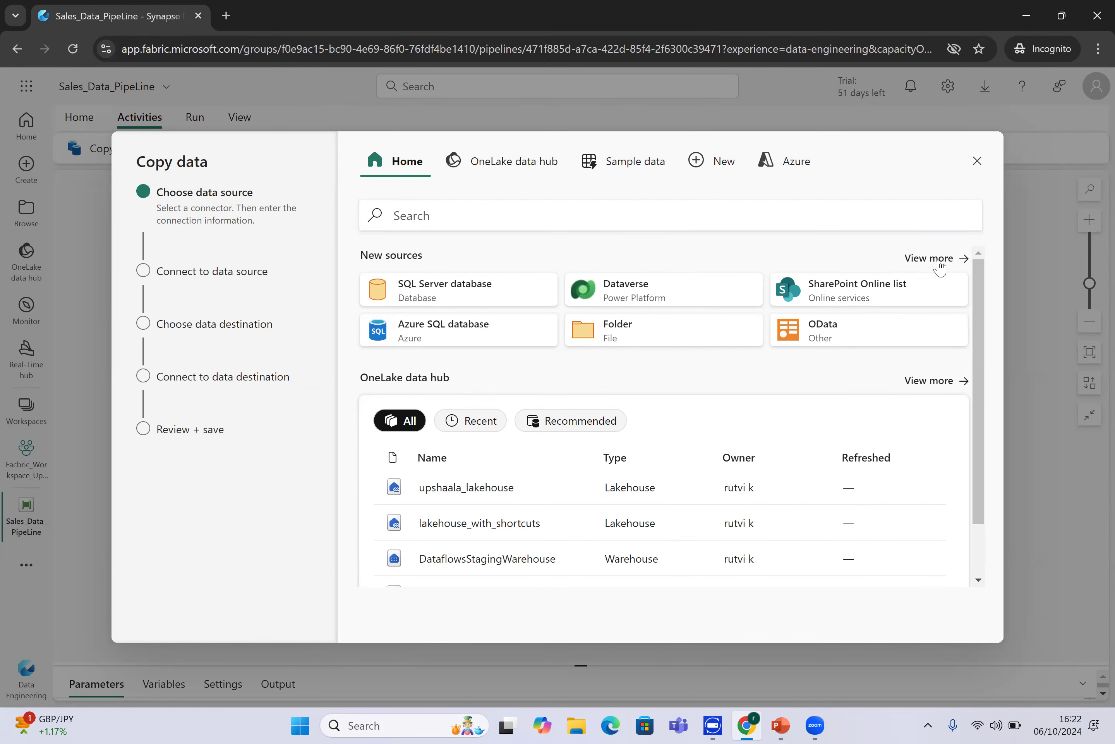
{"action": "left_click", "coordinate": [756, 271]}
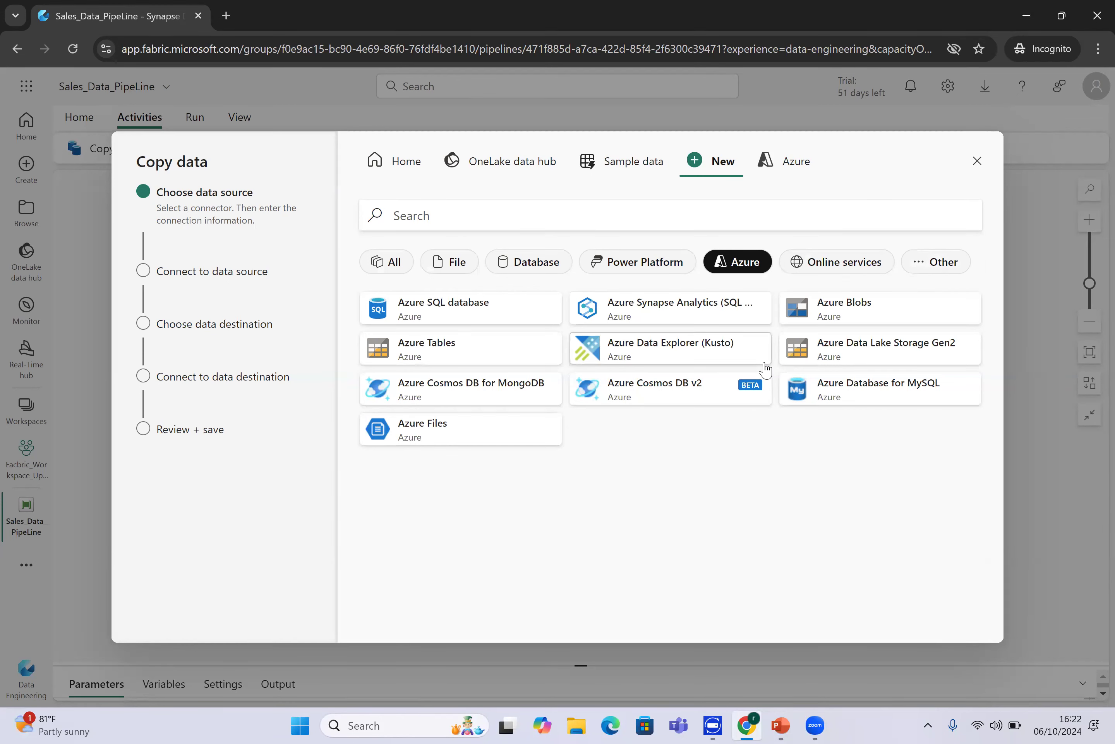
{"action": "left_click", "coordinate": [849, 316]}
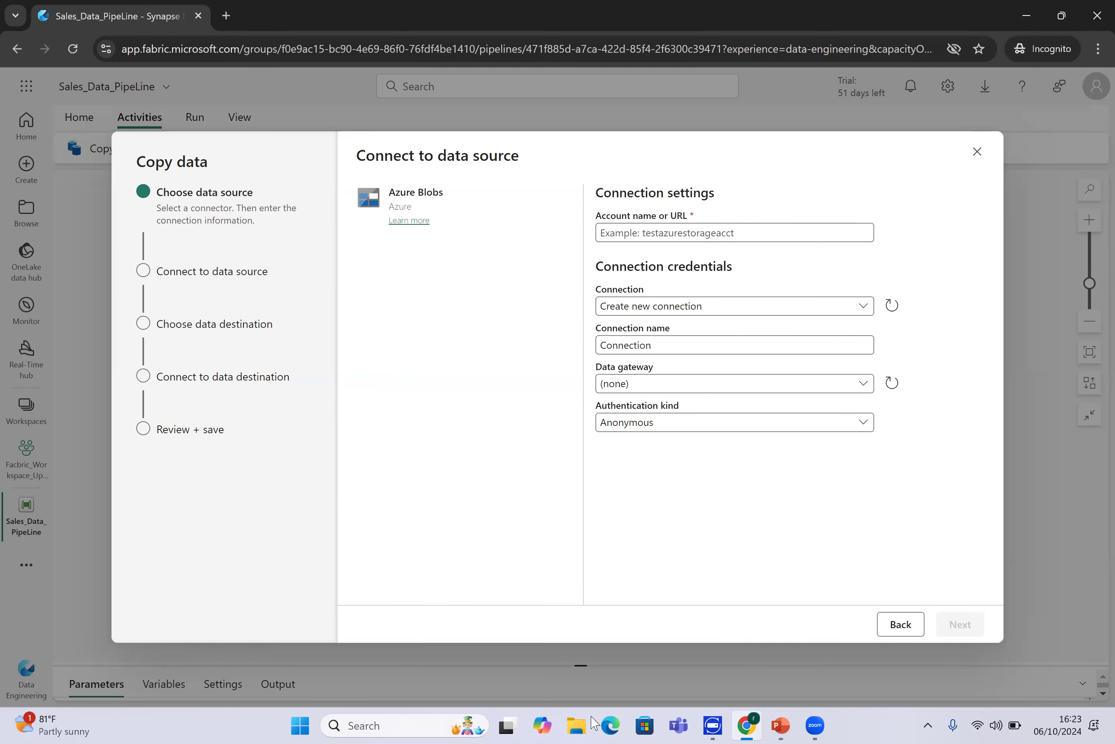
Switch to File Explorer and open the copy-activity-1 text file from the Fabric Dataset folder on the Desktop.
{"action": "left_click", "coordinate": [579, 719]}
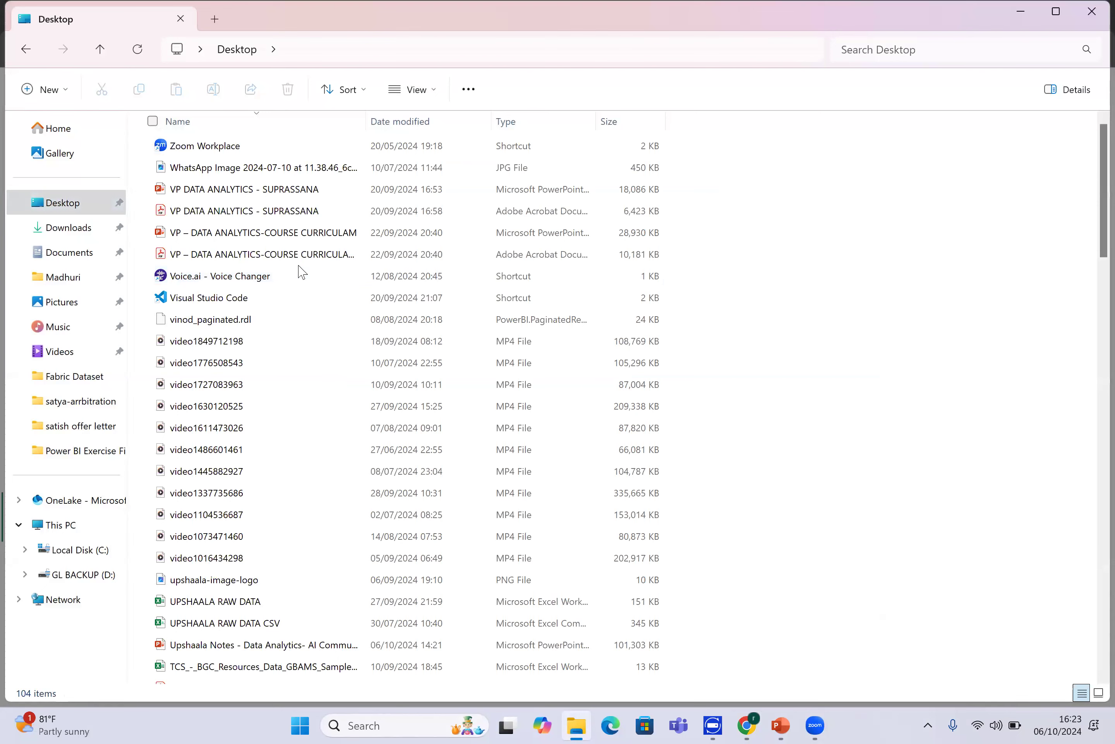
{"action": "left_click", "coordinate": [301, 276]}
{"action": "key", "text": "f"}
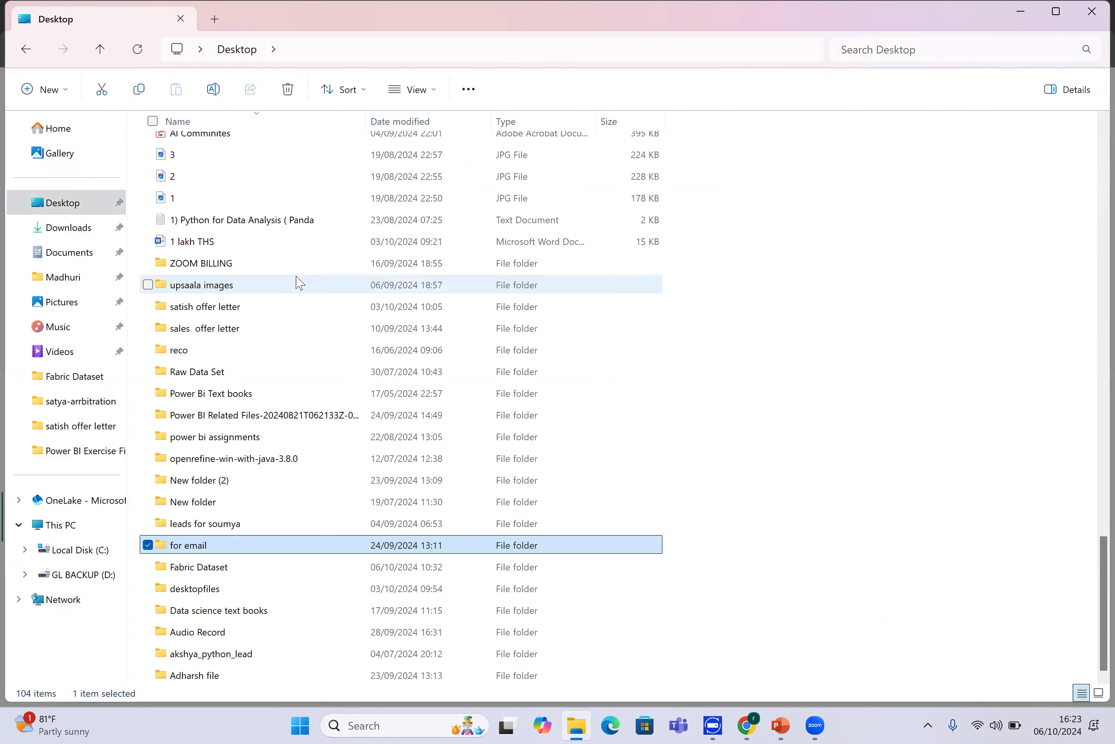
{"action": "double_click", "coordinate": [192, 568]}
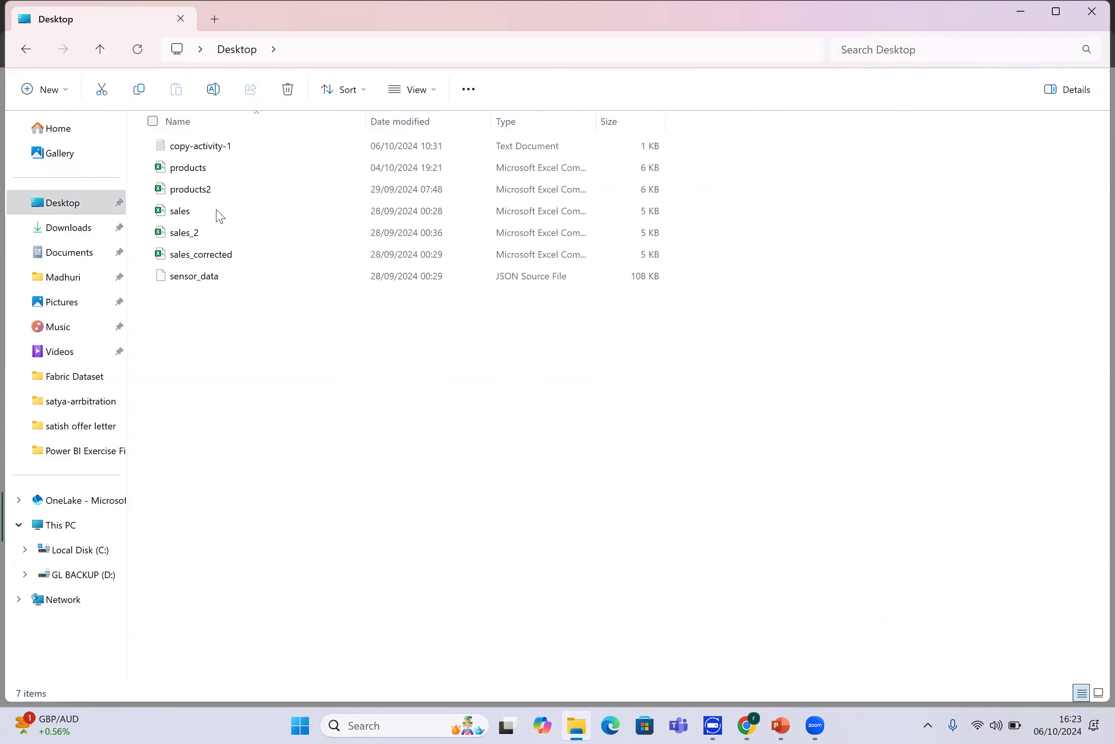
{"action": "double_click", "coordinate": [229, 150]}
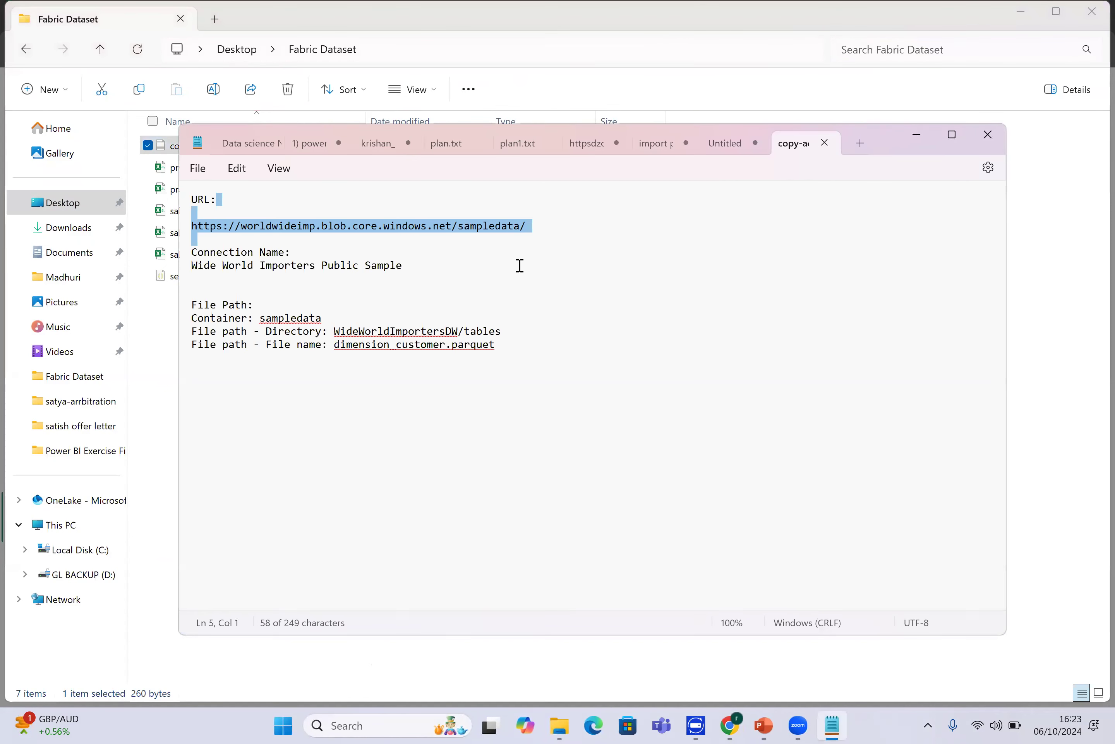
{"action": "left_click", "coordinate": [551, 234]}
{"action": "left_click_drag", "start_coordinate": [550, 234], "coordinate": [178, 220]}
{"action": "key", "text": "ctrl+c"}
{"action": "mouse_move", "coordinate": [746, 726]}
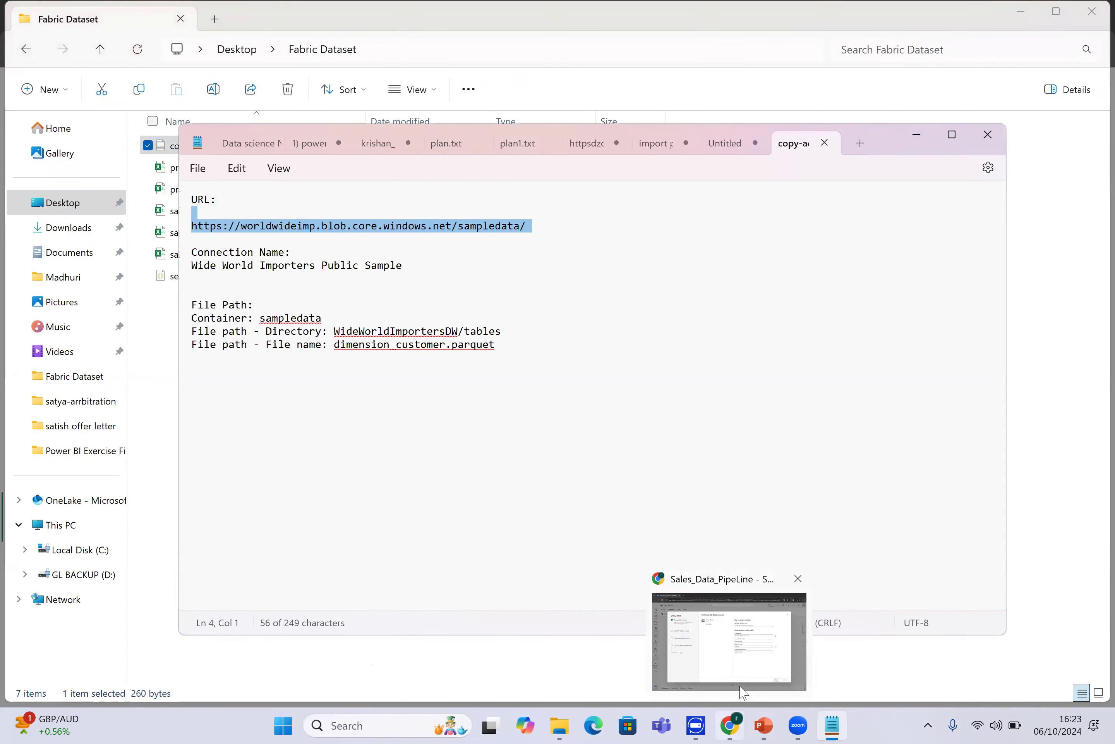
{"action": "left_click", "coordinate": [740, 688]}
{"action": "left_click", "coordinate": [756, 236]}
{"action": "key", "text": "ctrl+v"}
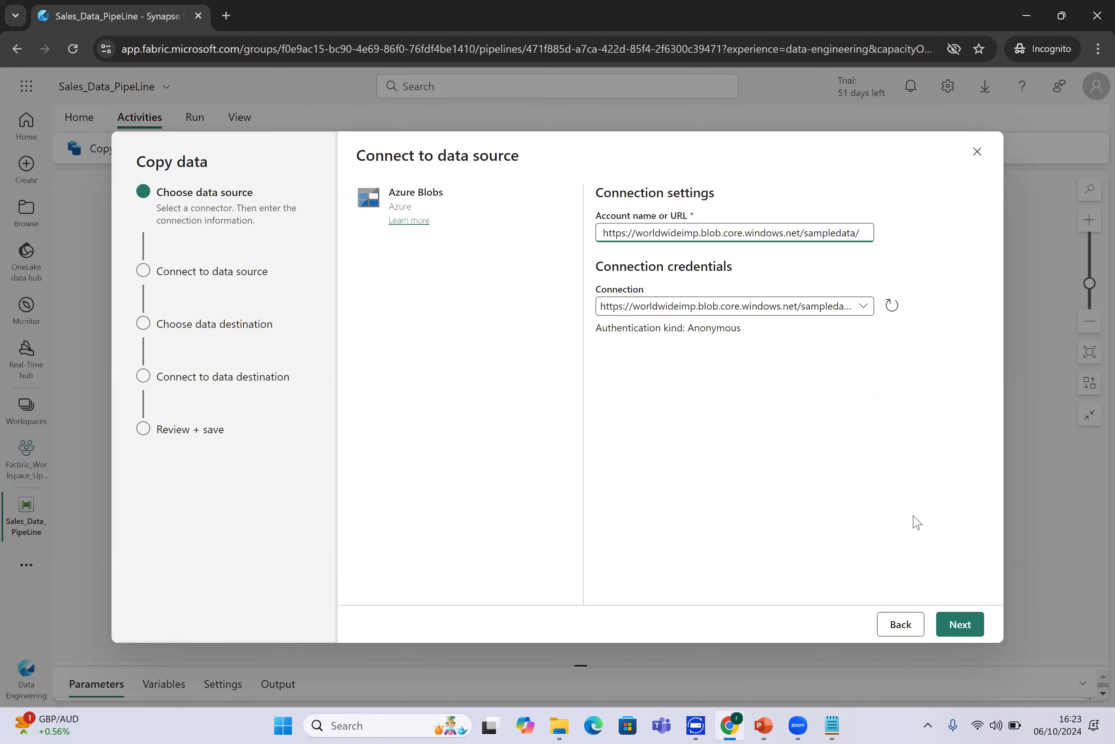
{"action": "left_click", "coordinate": [966, 622]}
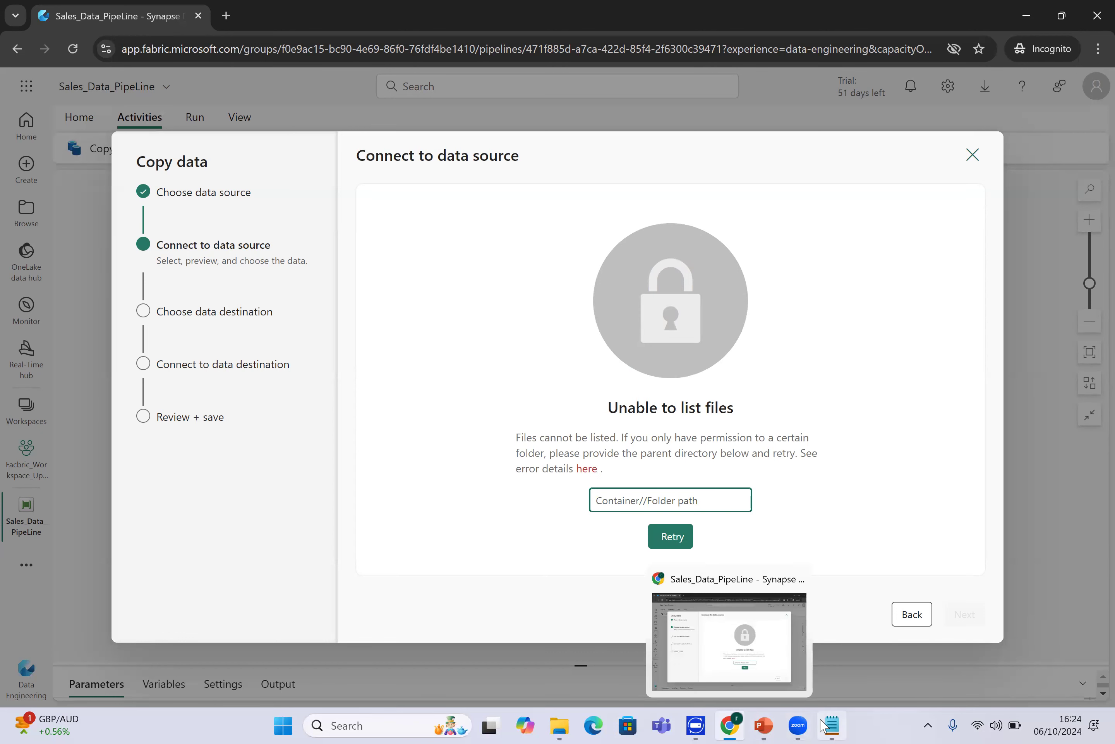
Copy the container name sampledata from the copy-activity-1 text file into the source folder path in Microsoft Fabric, followed by a slash.
{"action": "mouse_move", "coordinate": [832, 725]}
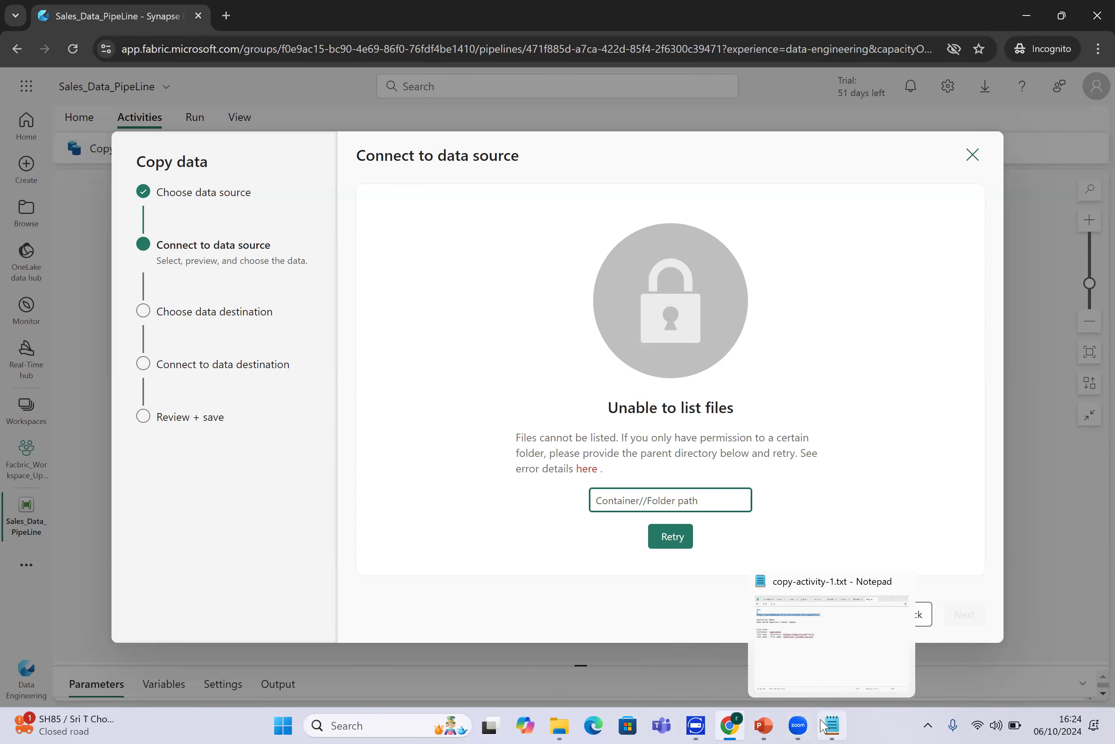
{"action": "left_click", "coordinate": [837, 648]}
{"action": "left_click", "coordinate": [339, 312]}
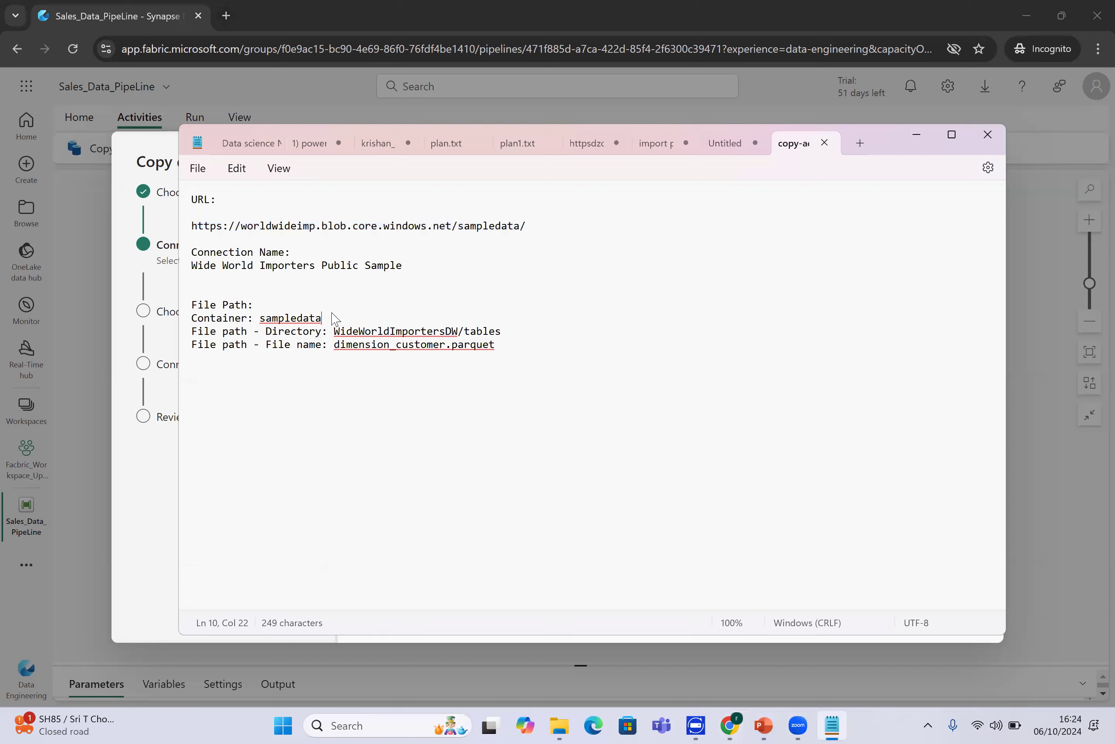
{"action": "left_click_drag", "start_coordinate": [332, 313], "coordinate": [261, 320]}
{"action": "key", "text": "ctrl+c"}
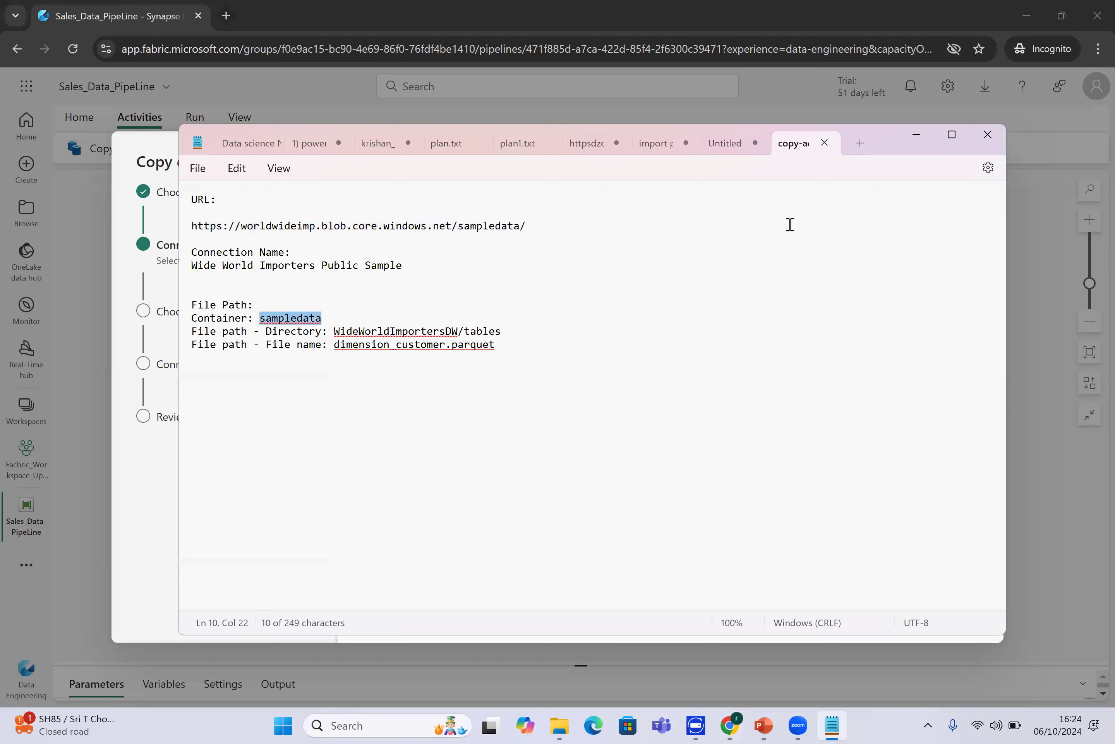
{"action": "left_click", "coordinate": [918, 134]}
{"action": "left_click", "coordinate": [656, 501]}
{"action": "key", "text": "ctrl+v"}
{"action": "type", "text": "/"}
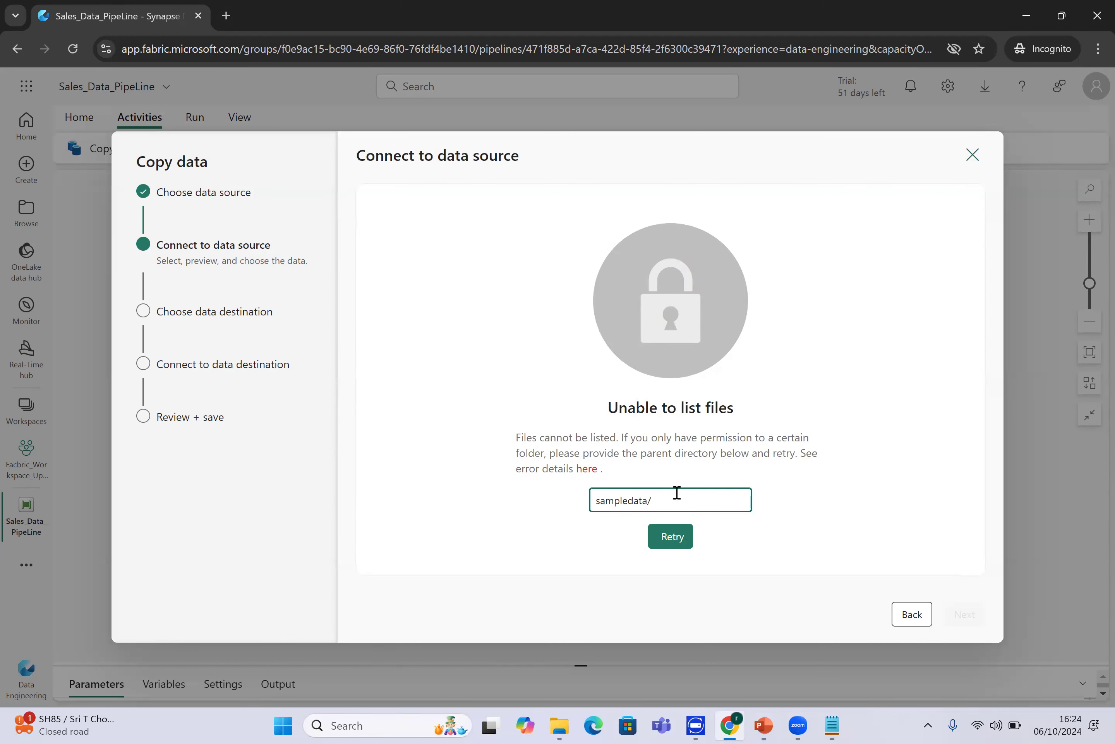
Append the directory WideWorldImportersDW/tables from the text file to the source folder path and retry listing the files.
{"action": "mouse_move", "coordinate": [824, 718]}
{"action": "left_click", "coordinate": [837, 651]}
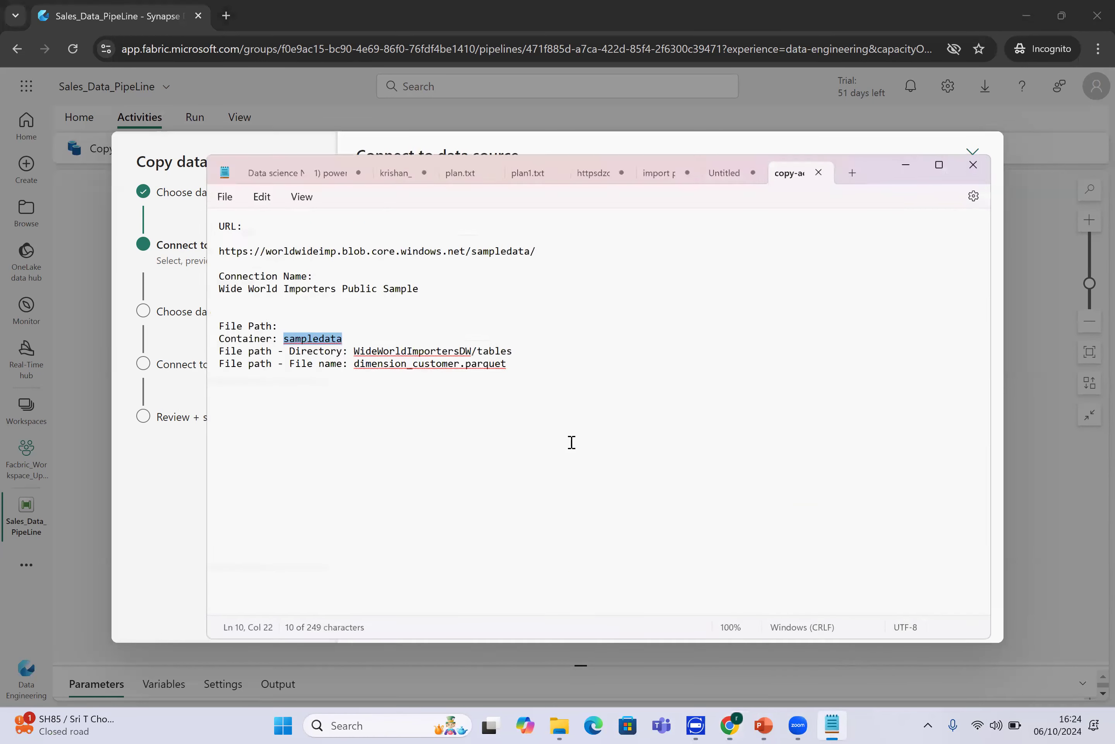
{"action": "left_click", "coordinate": [521, 322]}
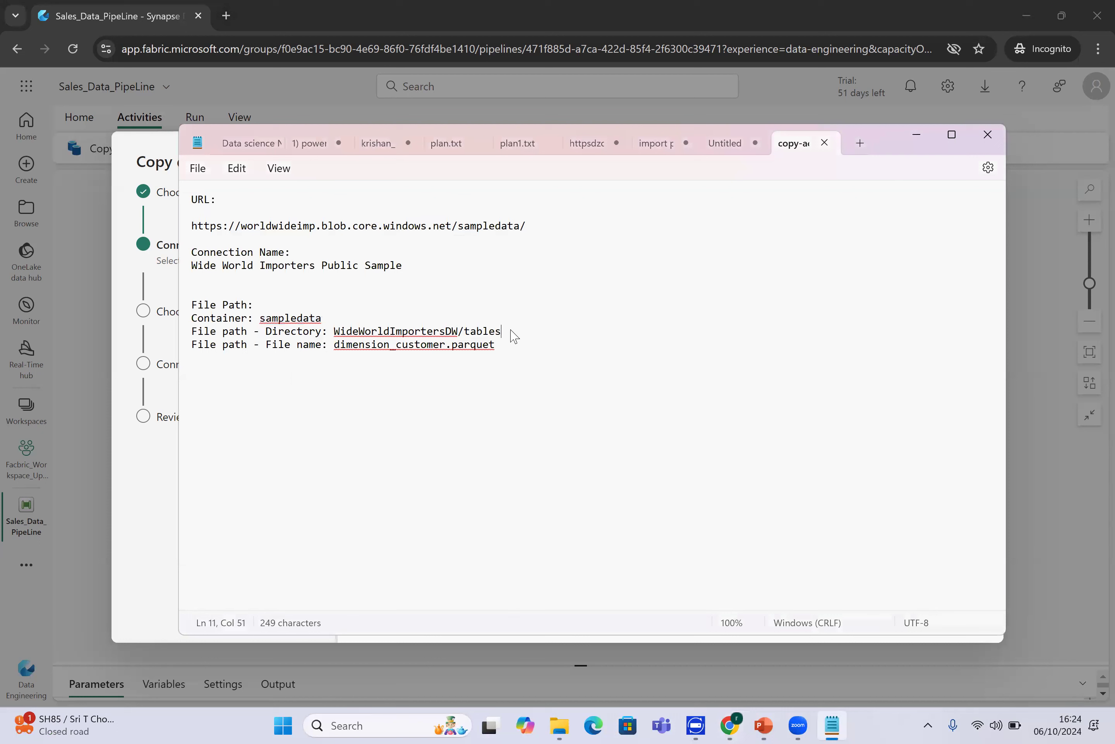
{"action": "left_click_drag", "start_coordinate": [504, 332], "coordinate": [329, 334]}
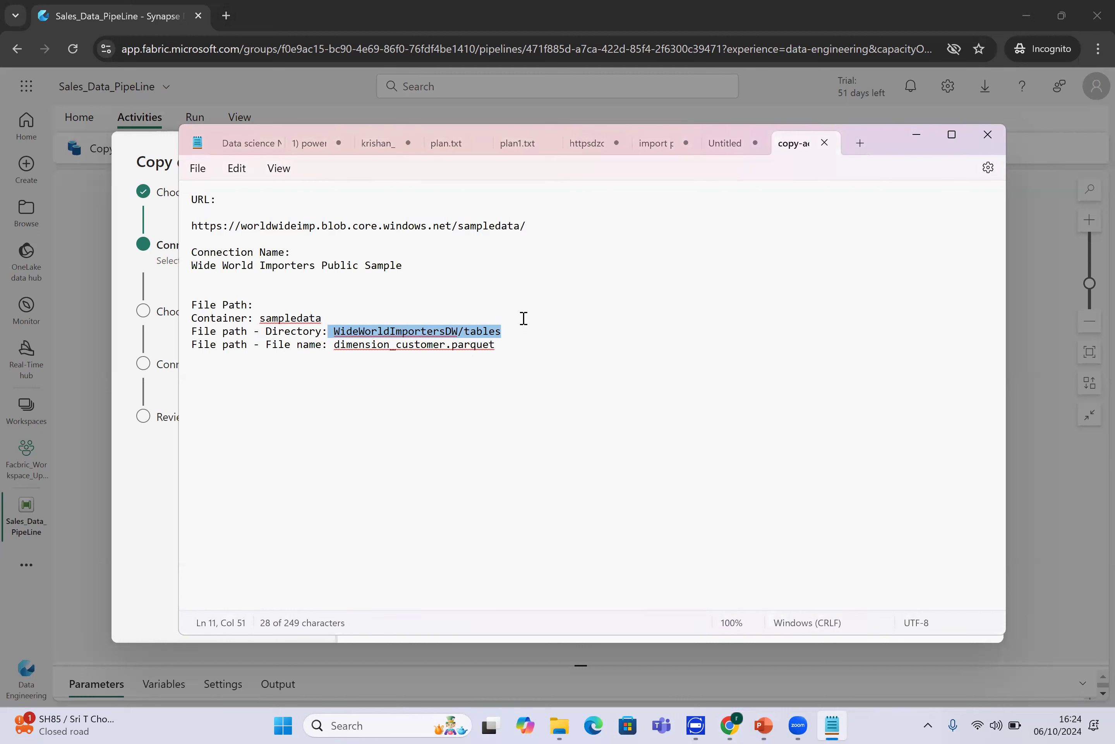
{"action": "left_click", "coordinate": [520, 342]}
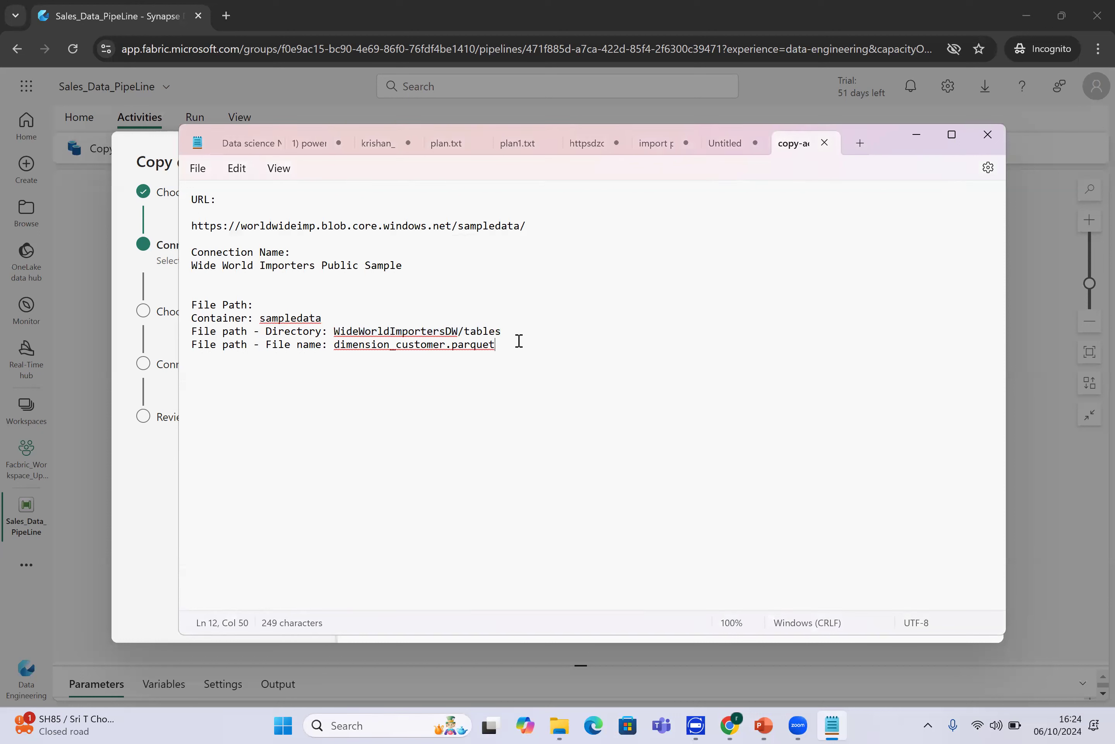
{"action": "key", "text": "Up"}
{"action": "left_click_drag", "start_coordinate": [496, 339], "coordinate": [435, 346]}
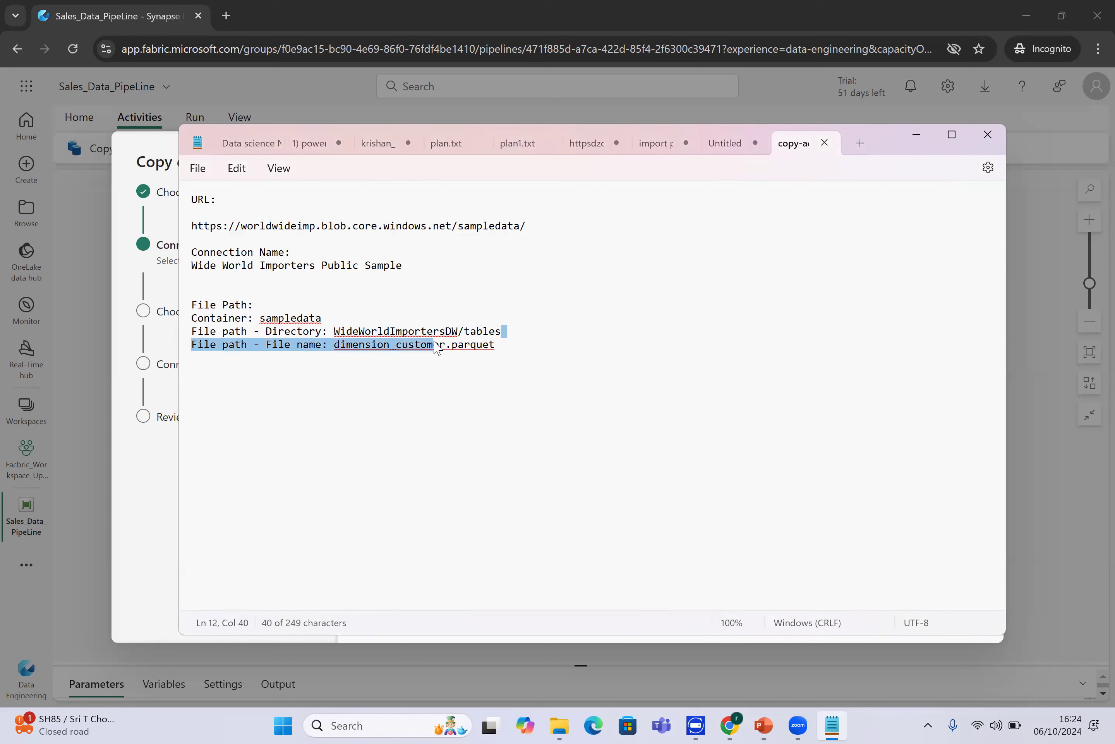
{"action": "left_click", "coordinate": [444, 350]}
{"action": "left_click_drag", "start_coordinate": [502, 332], "coordinate": [336, 336]}
{"action": "key", "text": "ctrl+c"}
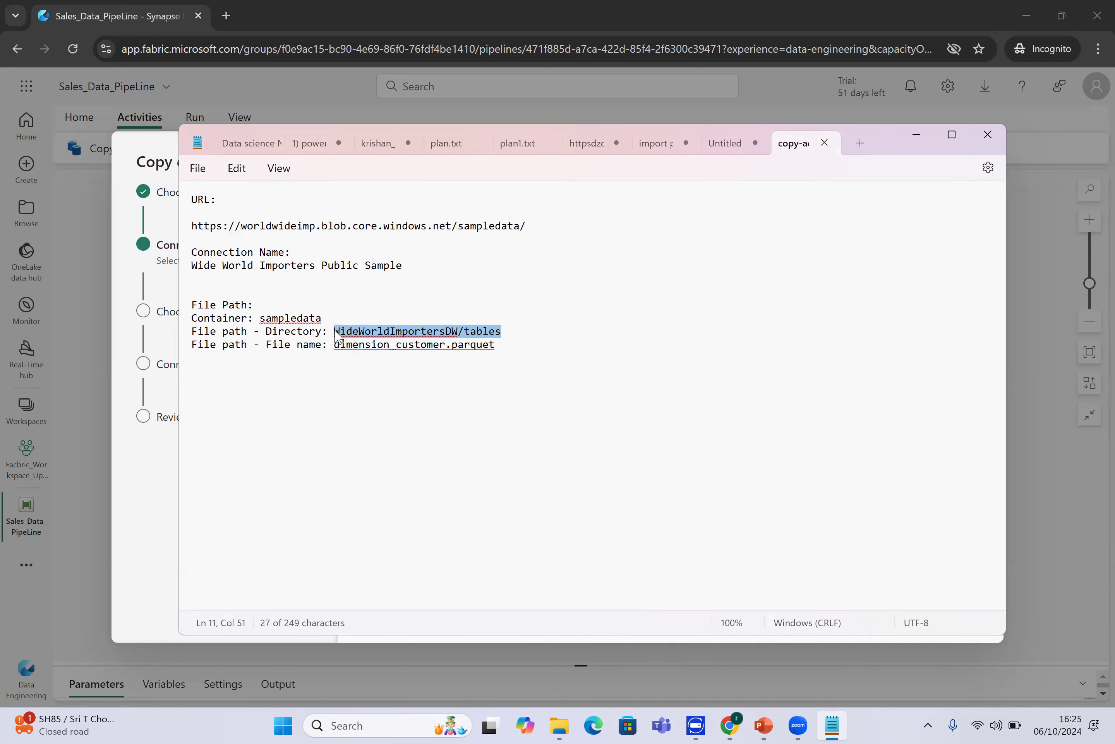
{"action": "left_click", "coordinate": [916, 135]}
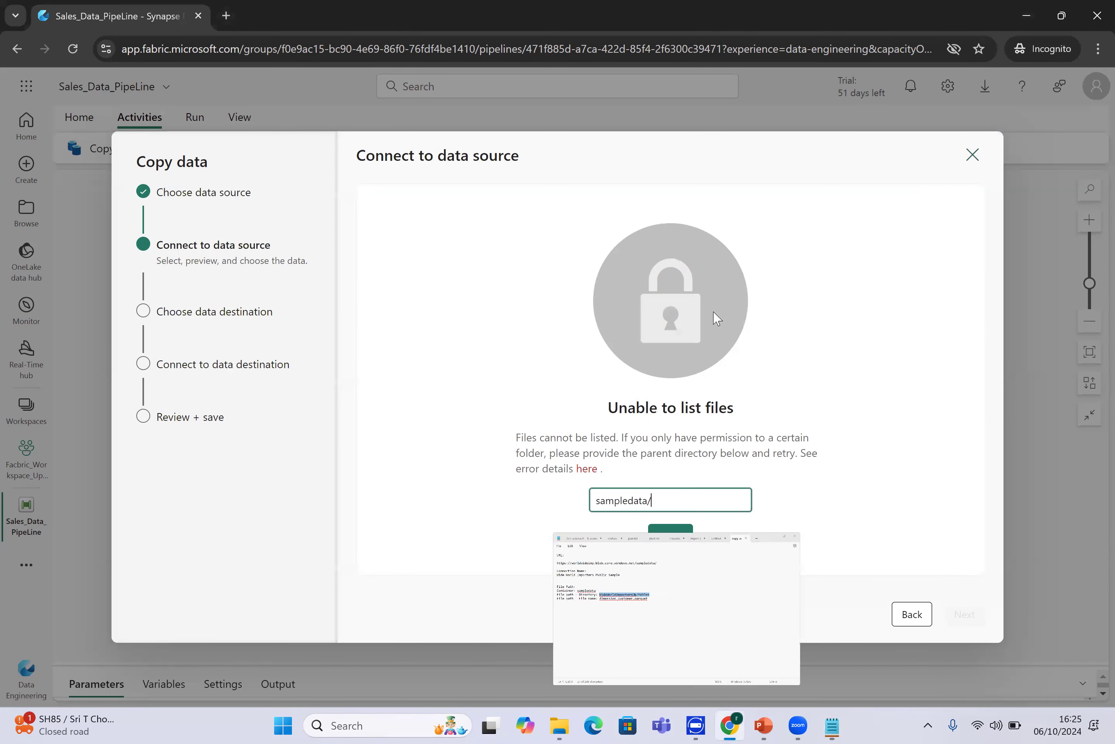
{"action": "key", "text": "ctrl+v"}
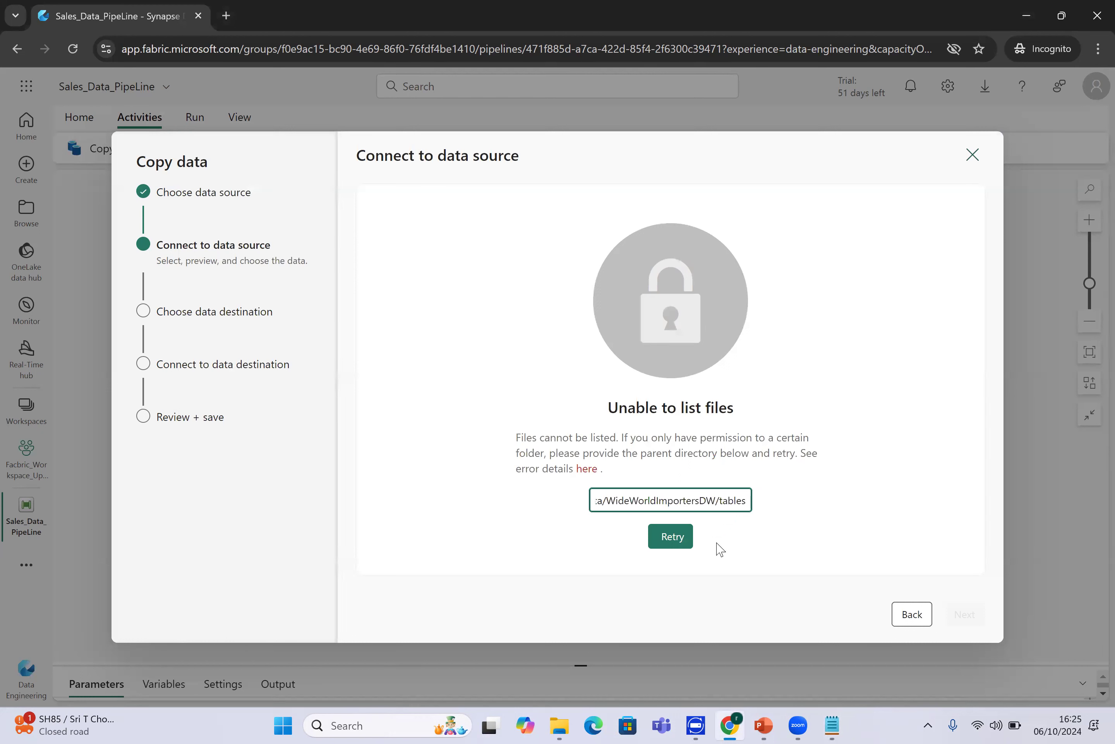
{"action": "left_click", "coordinate": [672, 537]}
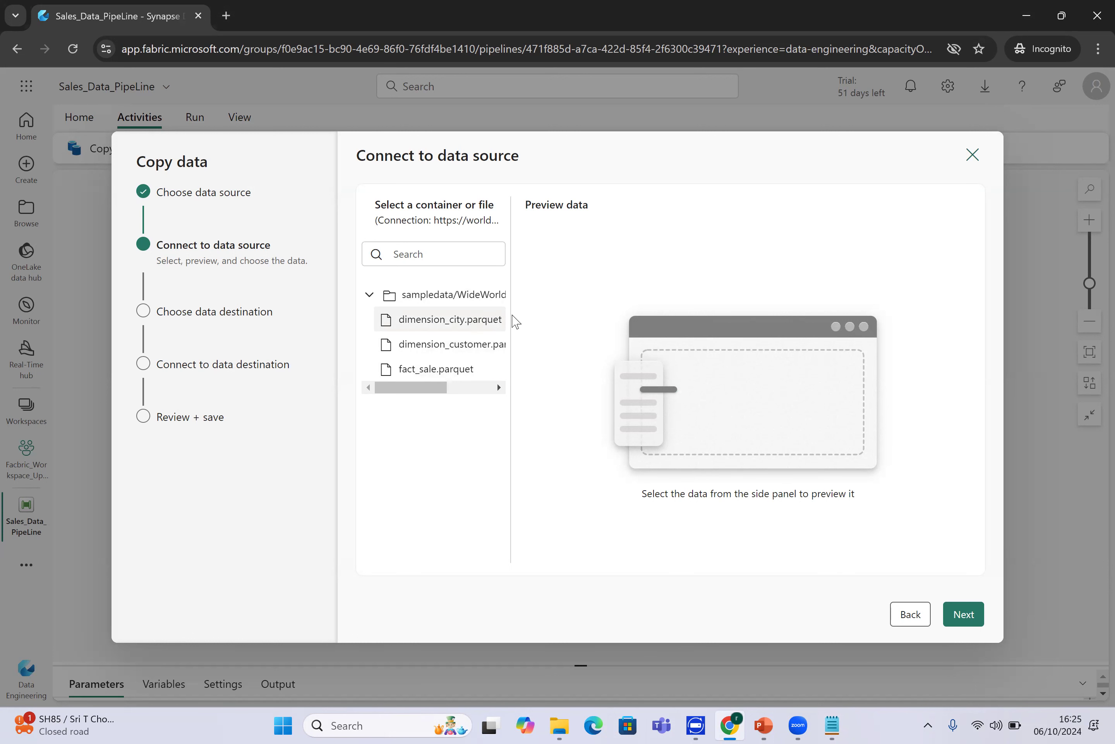
Widen the file list and preview the columns and rows of dimension_city.parquet.
{"action": "left_click_drag", "start_coordinate": [509, 283], "coordinate": [557, 283]}
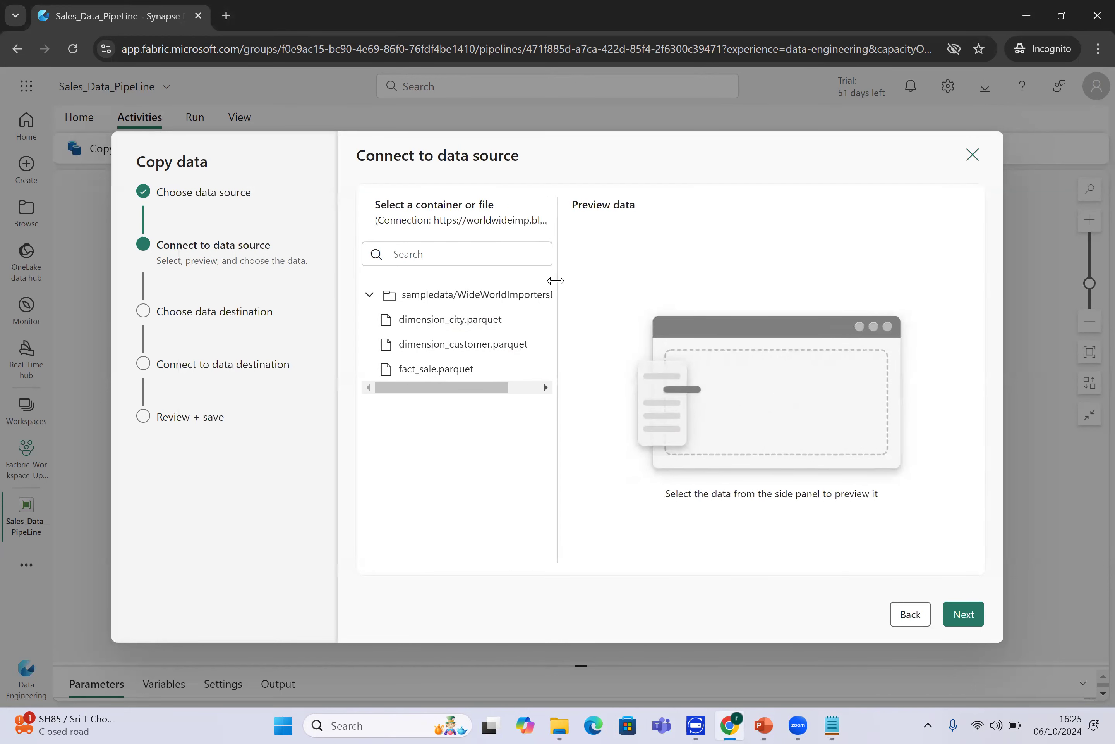
{"action": "left_click", "coordinate": [511, 330]}
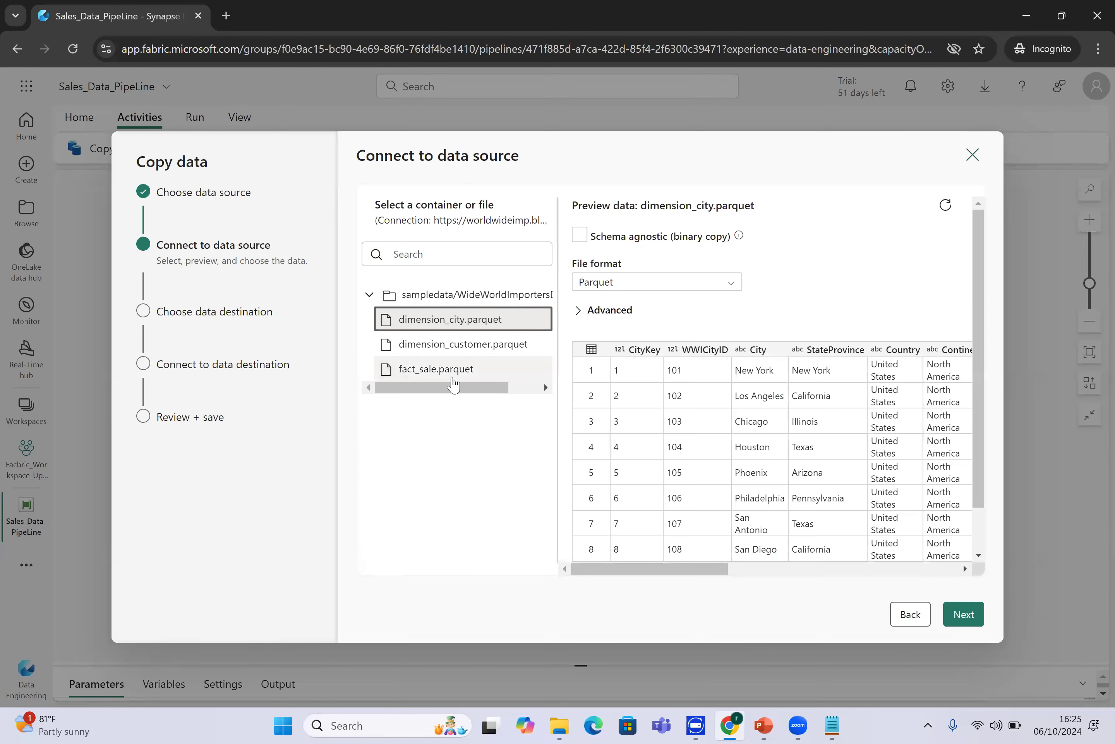
{"action": "left_click_drag", "start_coordinate": [654, 573], "coordinate": [953, 569]}
{"action": "scroll", "coordinate": [678, 557], "scroll_direction": "left", "scroll_amount": 10}
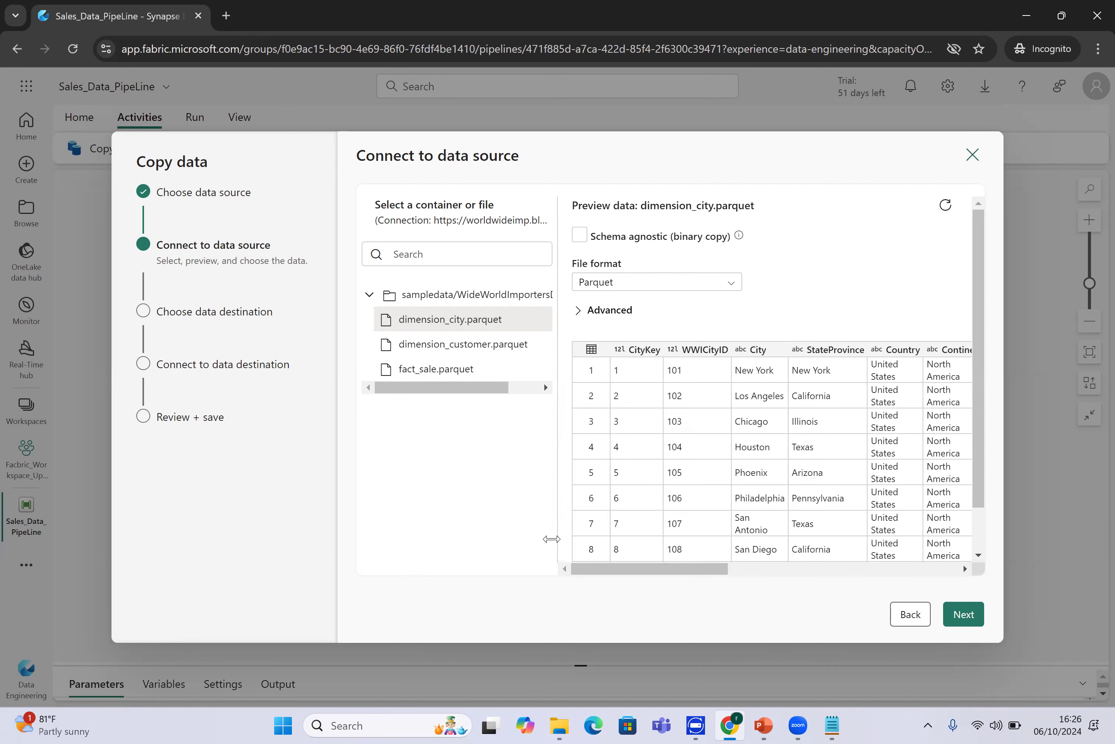
{"action": "left_click_drag", "start_coordinate": [982, 460], "coordinate": [953, 373]}
Choose fact_sale.parquet as the source file, check its data preview, and proceed to the data destination.
{"action": "left_click", "coordinate": [405, 371]}
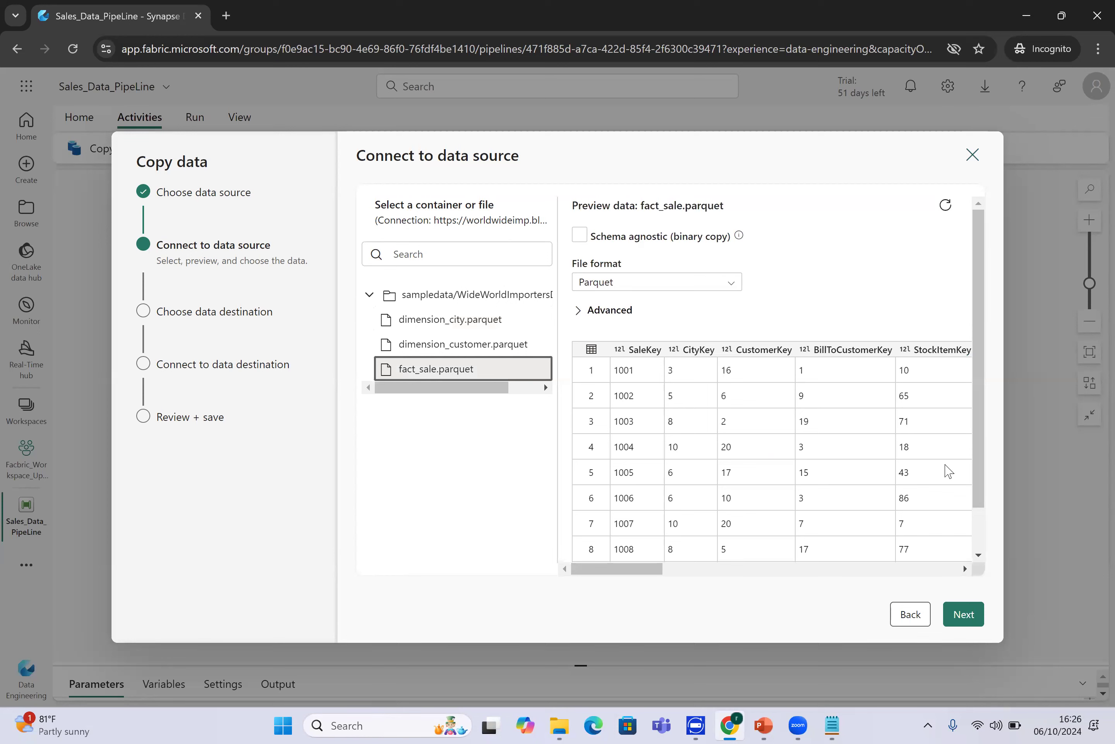
{"action": "scroll", "coordinate": [976, 479], "scroll_direction": "down", "scroll_amount": 1}
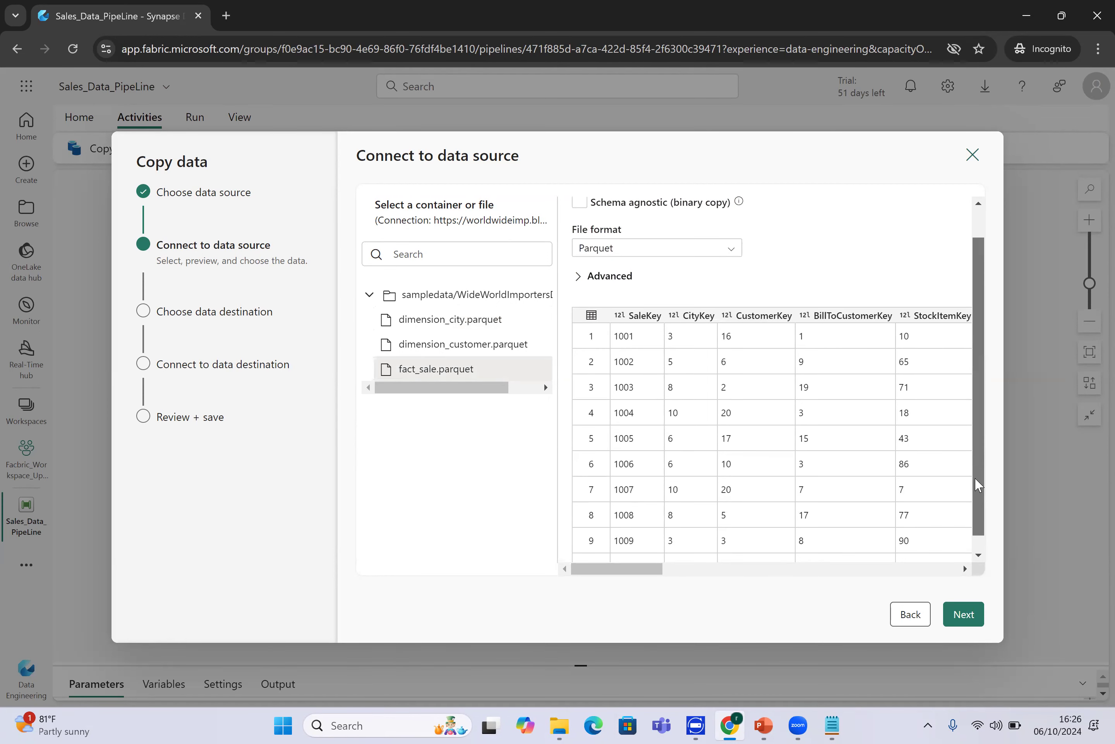
{"action": "scroll", "coordinate": [976, 480], "scroll_direction": "up", "scroll_amount": 1}
{"action": "left_click_drag", "start_coordinate": [613, 572], "coordinate": [470, 558]}
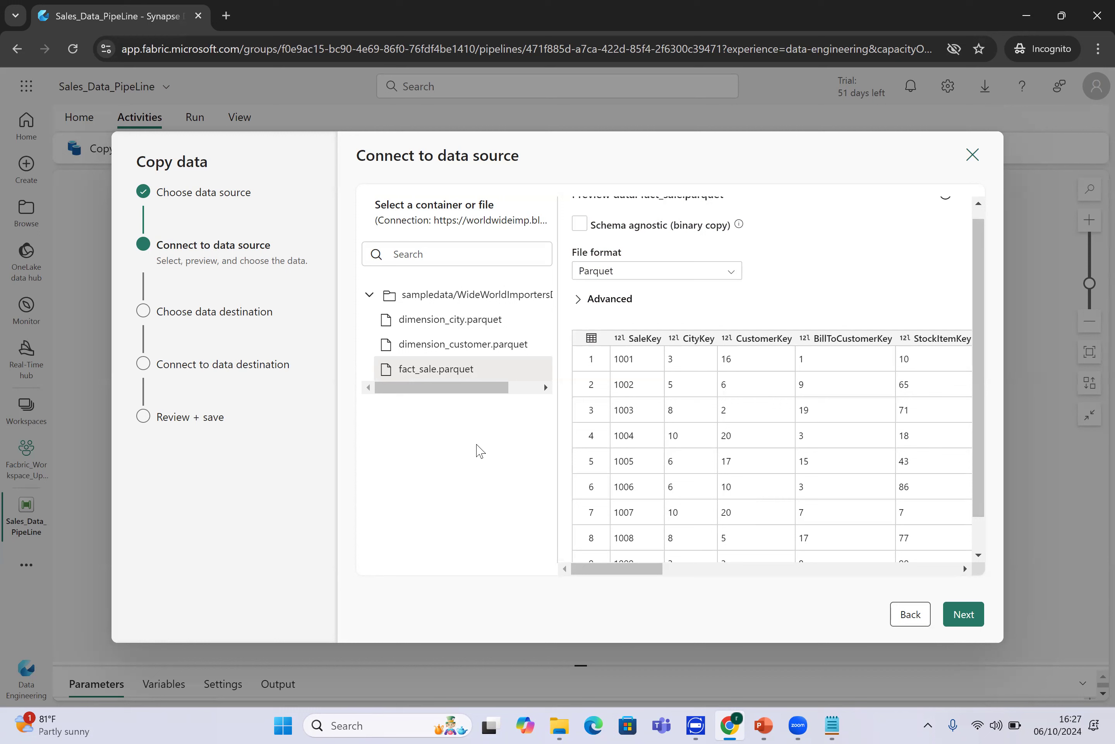
{"action": "left_click", "coordinate": [974, 613]}
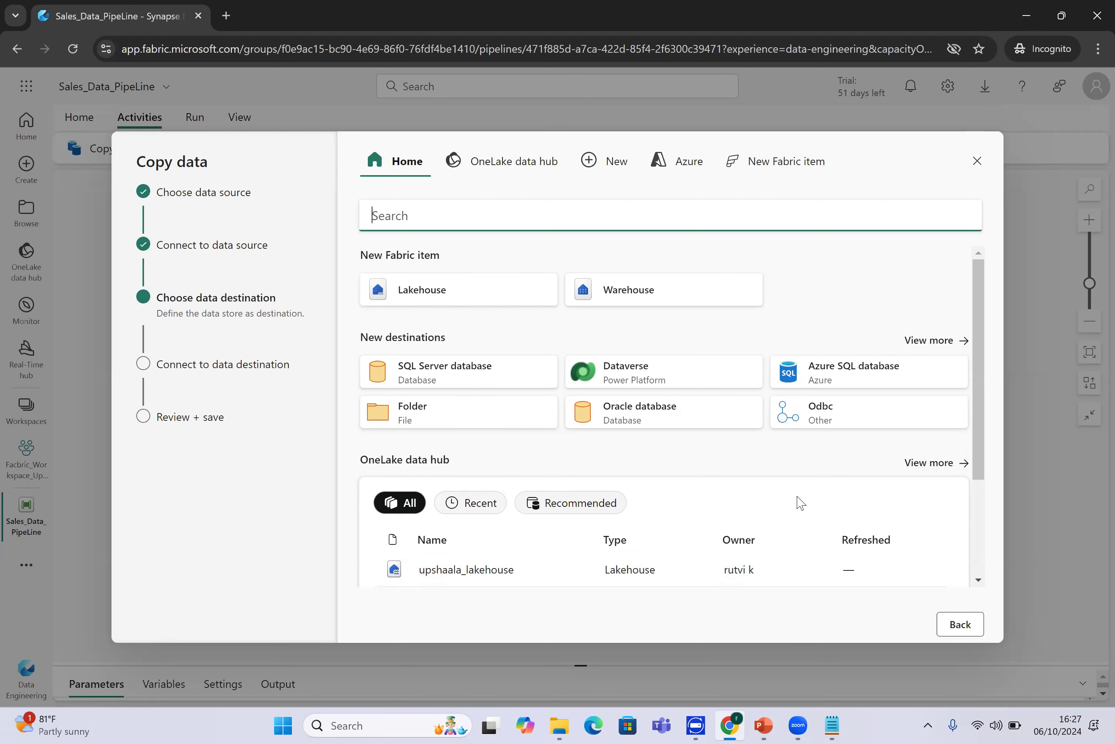
Examine the available data destinations by category, including Azure, Database, Power Platform, Online services, File and Other.
{"action": "scroll", "coordinate": [979, 491], "scroll_direction": "down", "scroll_amount": 3}
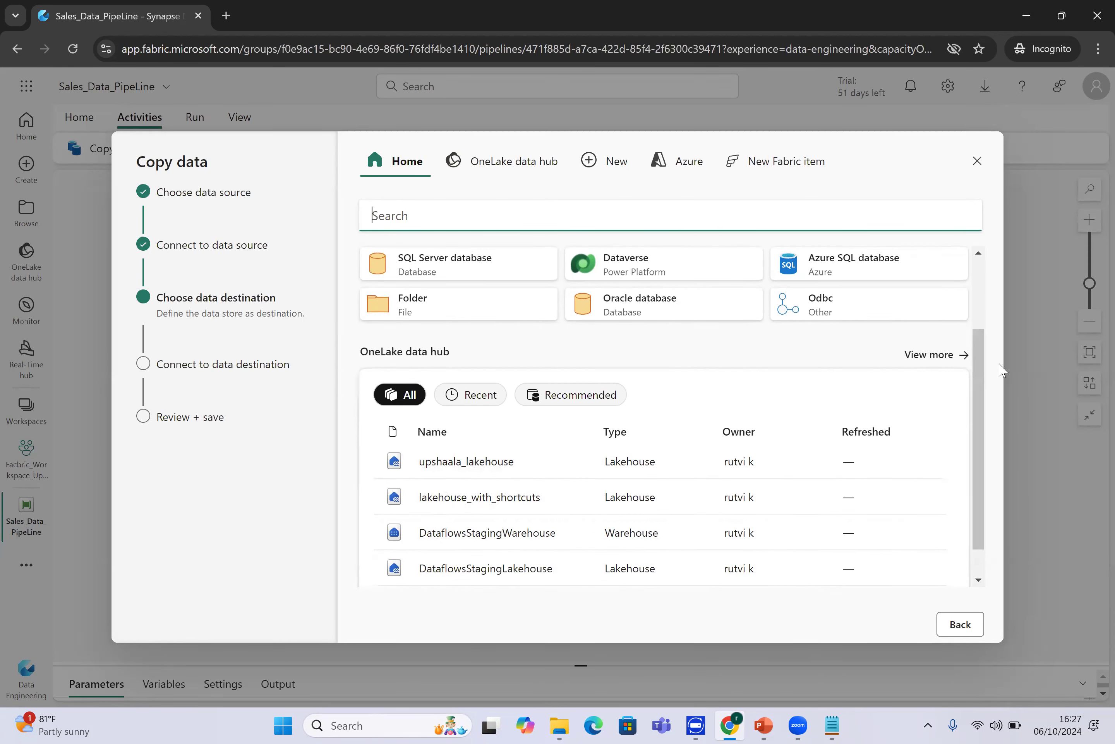
{"action": "scroll", "coordinate": [988, 391], "scroll_direction": "up", "scroll_amount": 3}
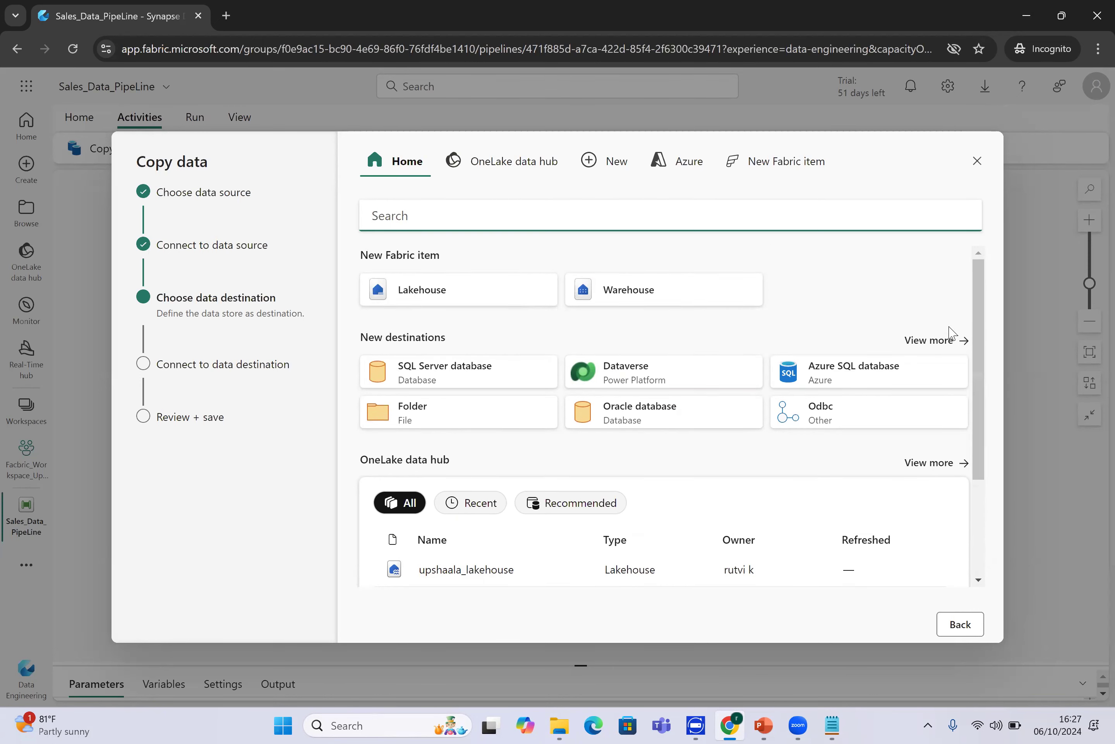
{"action": "left_click", "coordinate": [949, 345]}
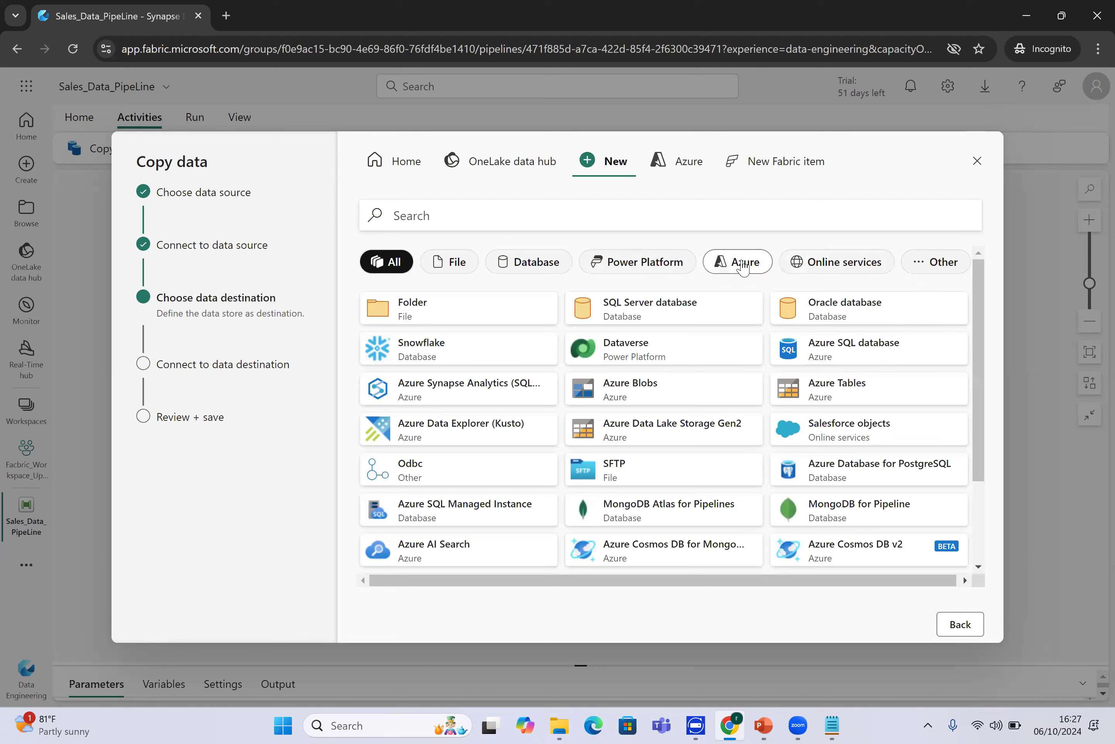
{"action": "left_click", "coordinate": [930, 265]}
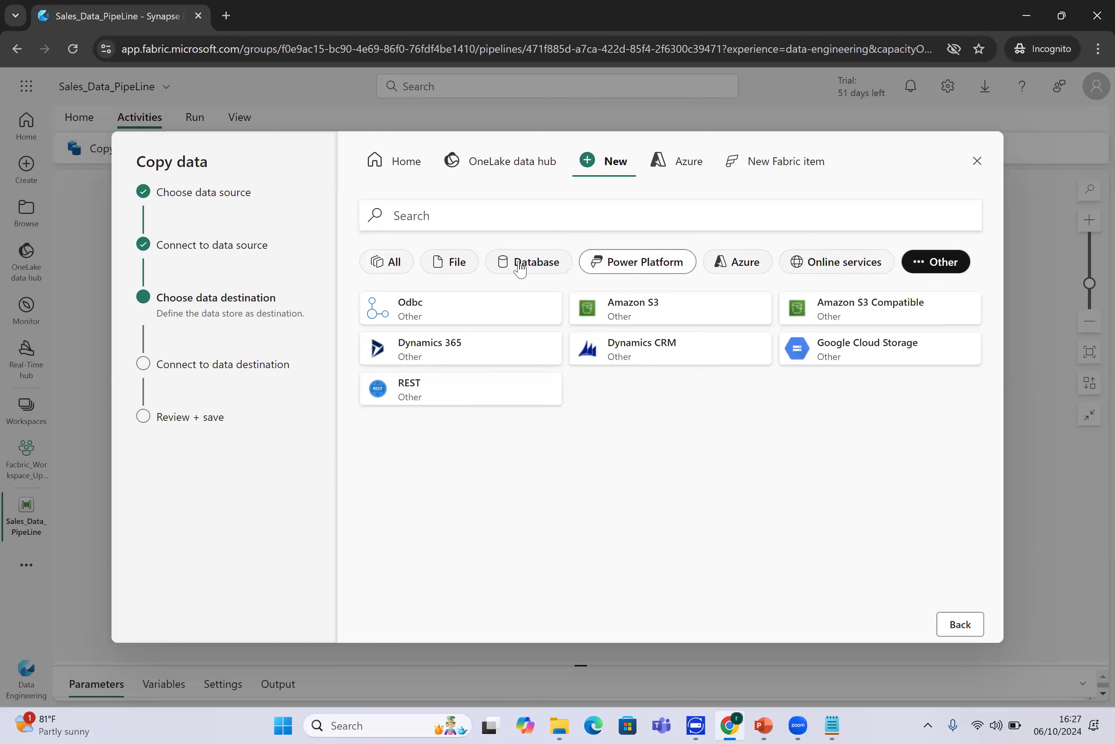
{"action": "left_click", "coordinate": [382, 265]}
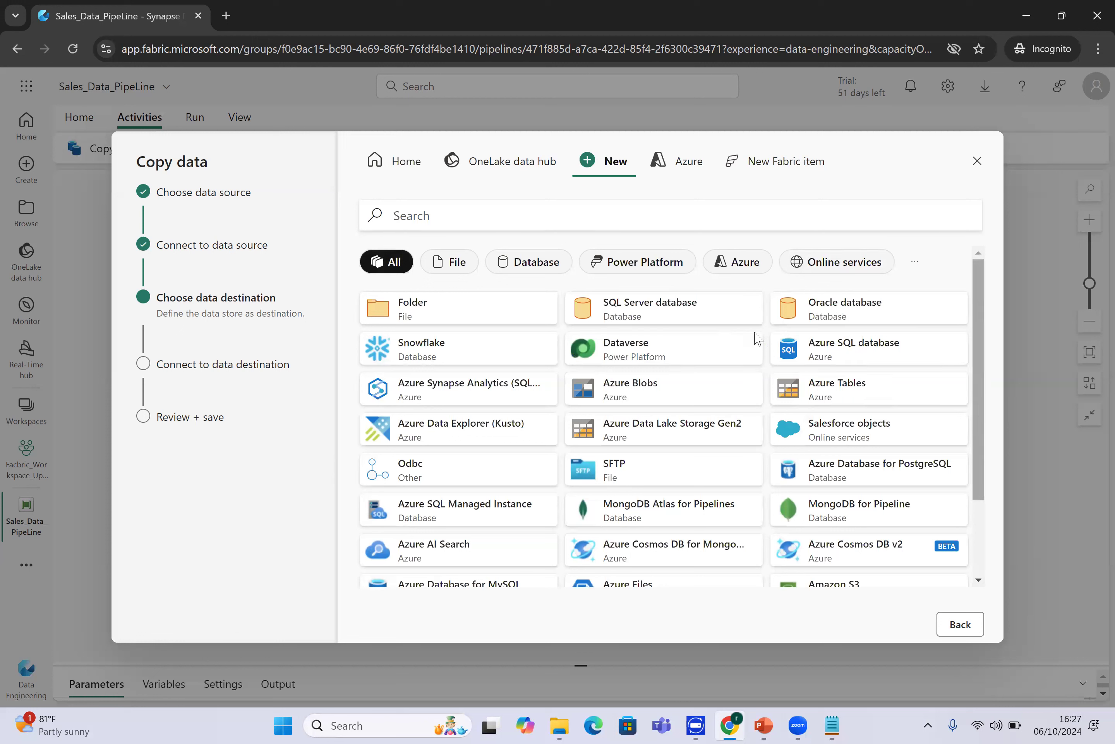
{"action": "left_click", "coordinate": [738, 274]}
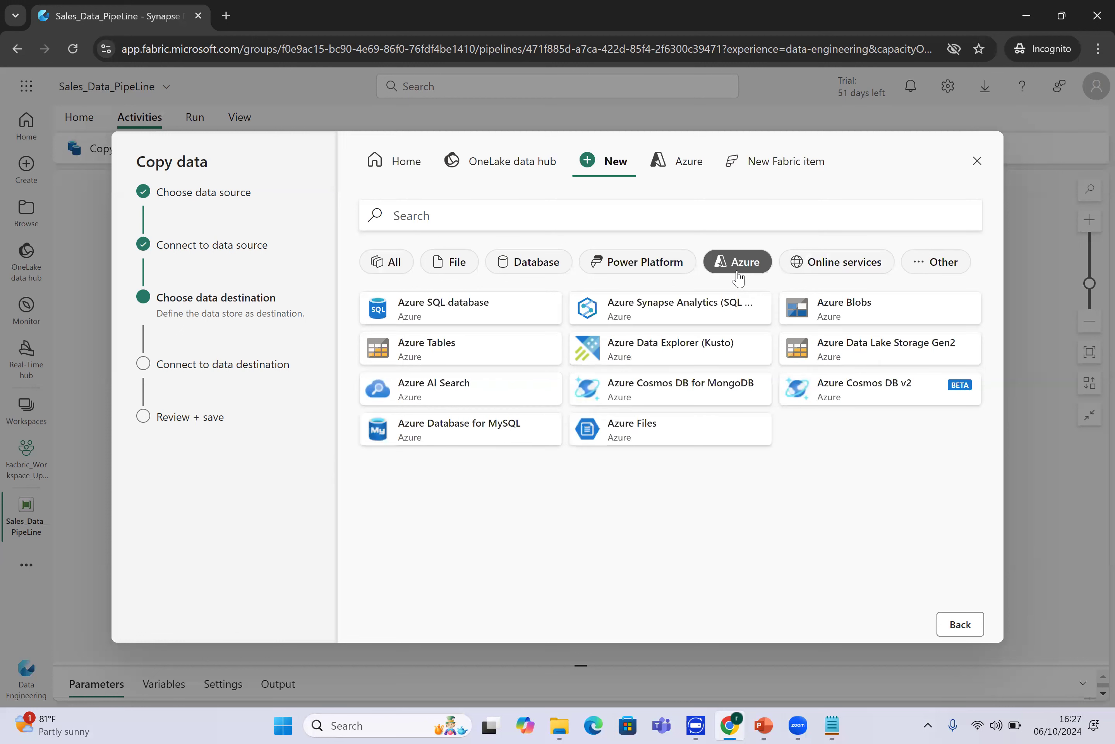
{"action": "left_click", "coordinate": [550, 263]}
{"action": "left_click", "coordinate": [632, 262]}
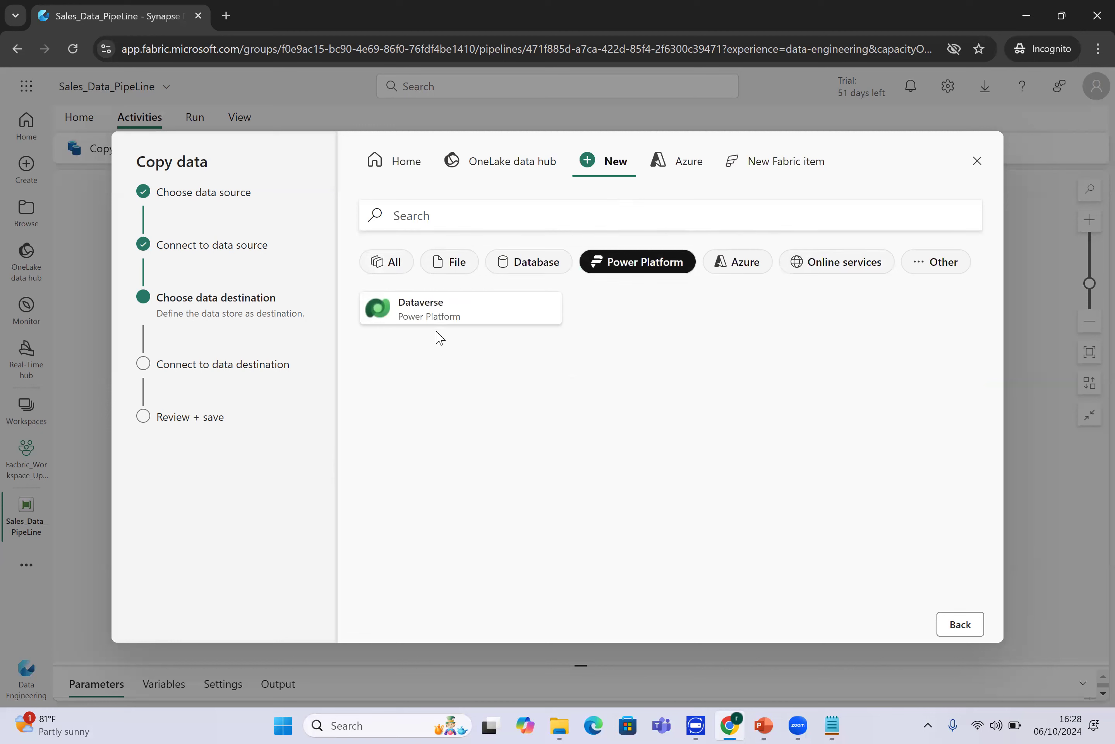
{"action": "left_click", "coordinate": [862, 273]}
{"action": "left_click", "coordinate": [925, 268]}
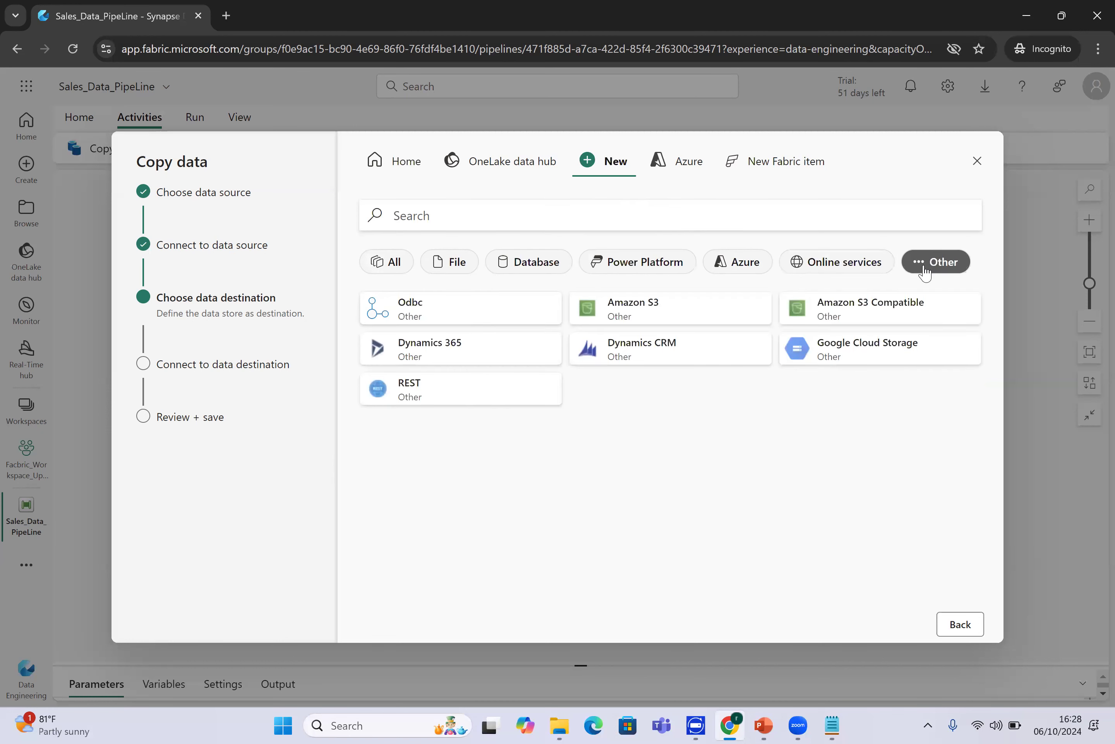
{"action": "left_click", "coordinate": [441, 276]}
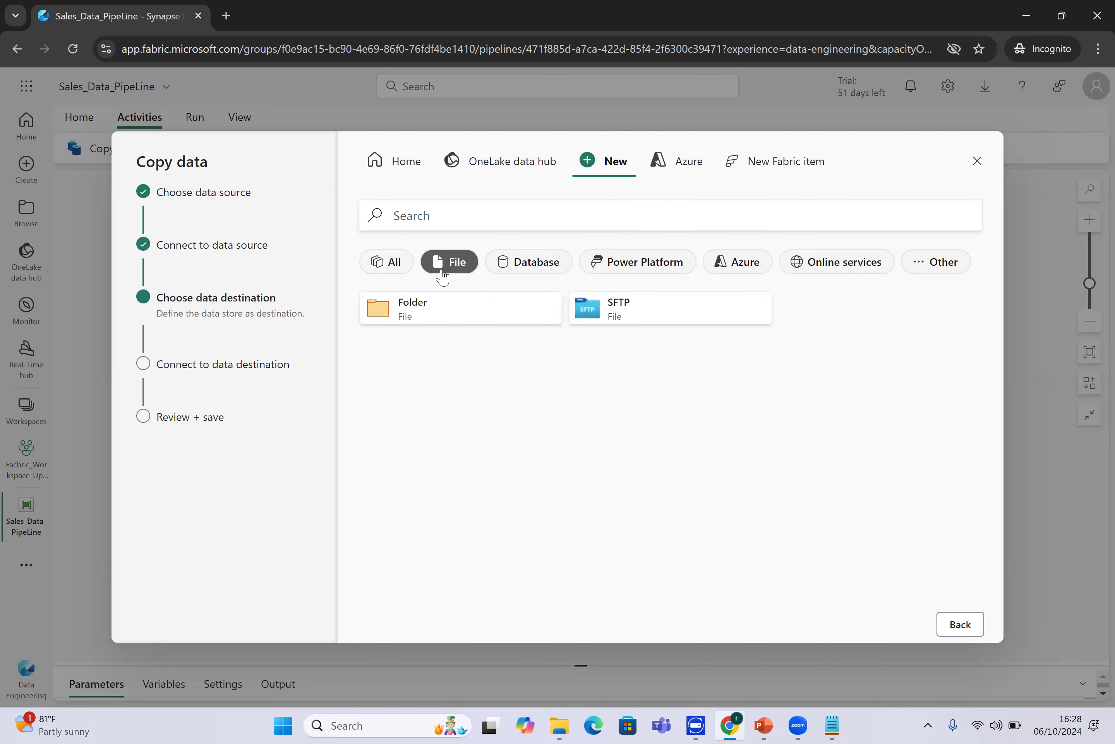
{"action": "left_click", "coordinate": [392, 264]}
{"action": "left_click", "coordinate": [448, 215]}
Choose upshaala_lakehouse from the OneLake data hub as the copy destination.
{"action": "left_click", "coordinate": [395, 163]}
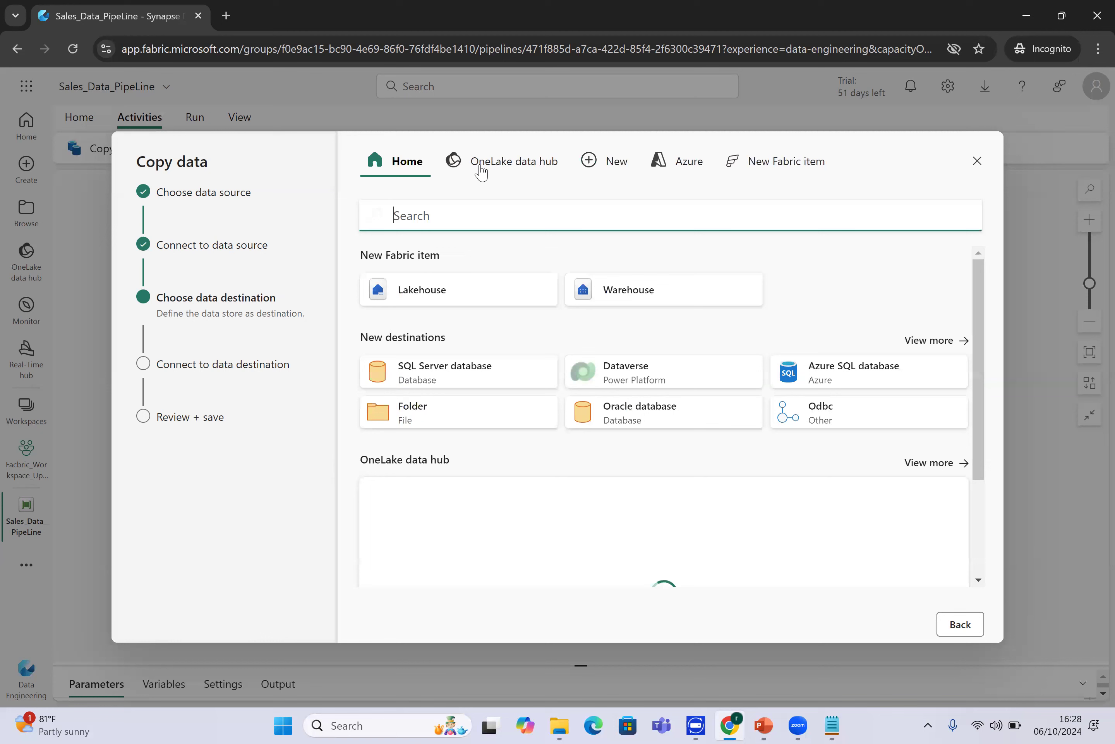
{"action": "left_click", "coordinate": [496, 168]}
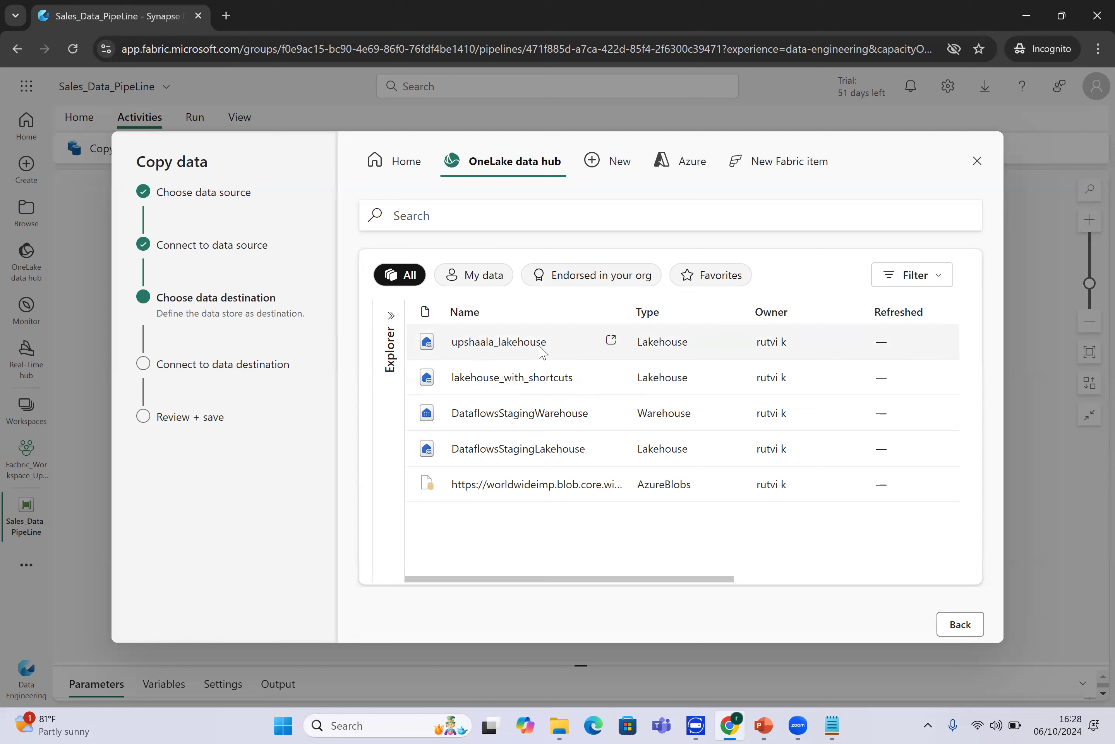
{"action": "left_click", "coordinate": [541, 354]}
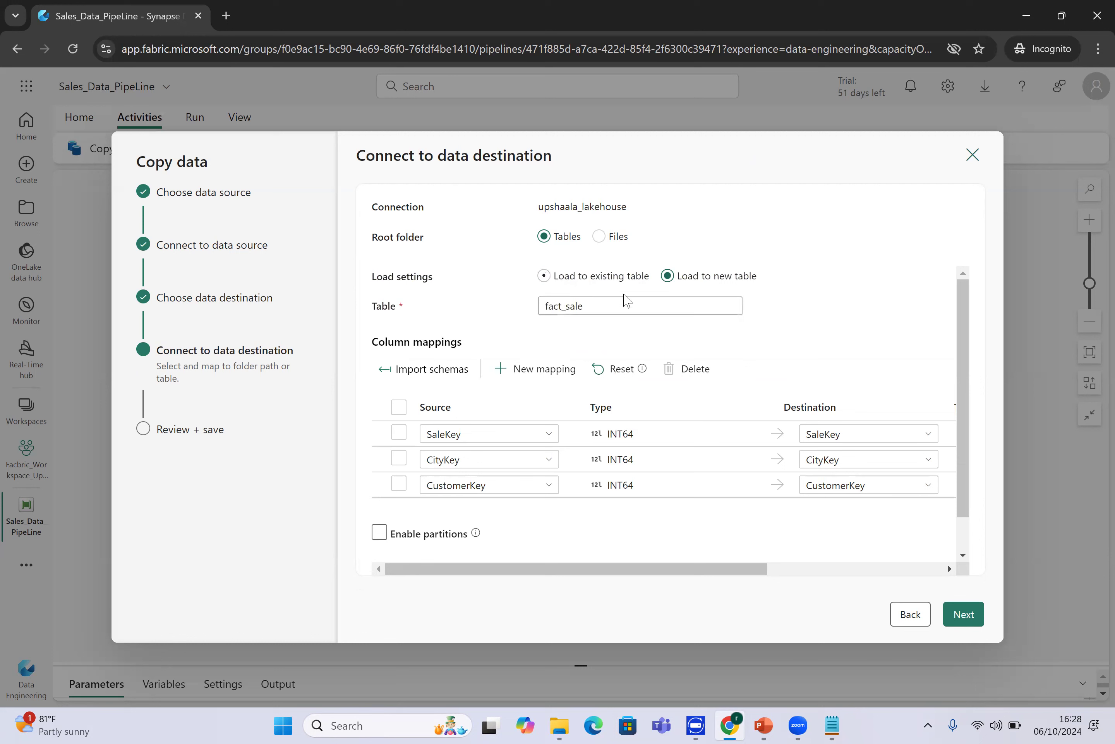
Name the new destination table fact_sale_azure_blob.
{"action": "left_click", "coordinate": [644, 305]}
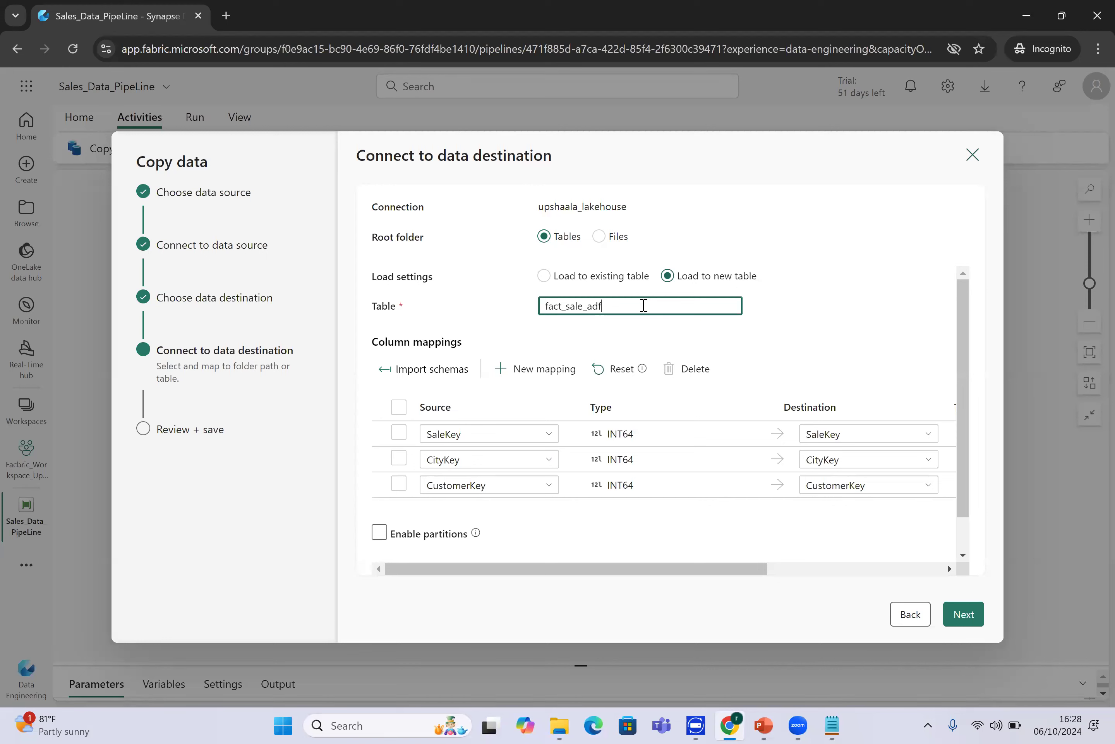
{"action": "key", "text": "BackSpace"}
{"action": "key", "text": "BackSpace"}
{"action": "type", "text": "zure_blo"}
{"action": "type", "text": "d"}
Select all column mappings for the destination table and review the remaining destination settings.
{"action": "left_click", "coordinate": [399, 407]}
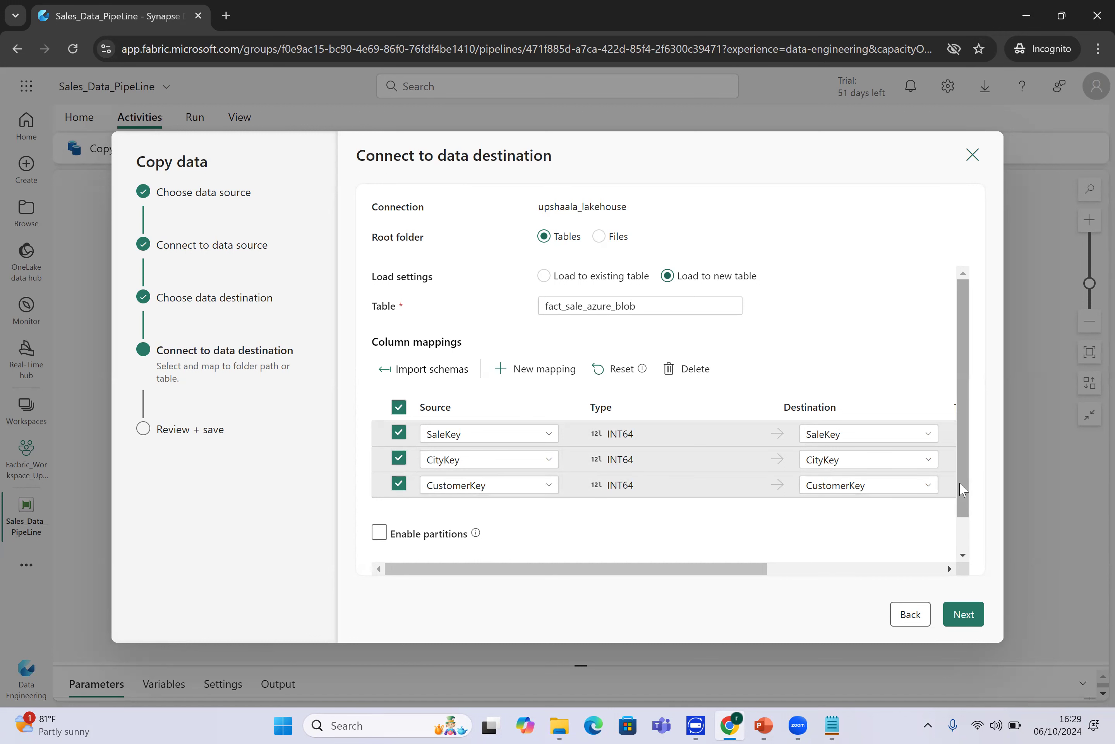
{"action": "scroll", "coordinate": [963, 489], "scroll_direction": "down", "scroll_amount": 2}
{"action": "scroll", "coordinate": [964, 489], "scroll_direction": "up", "scroll_amount": 2}
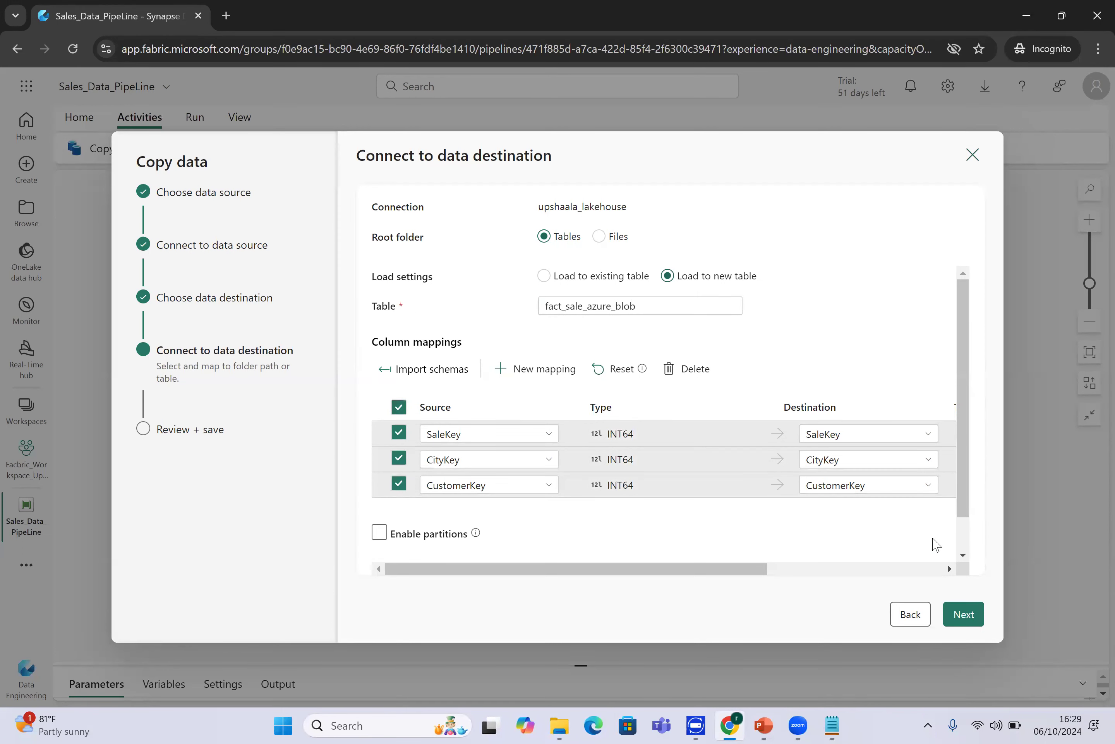
Review the copy summary from fact_sale.parquet to fact_sale_azure_blob in upshaala_lakehouse, and save and run the pipeline.
{"action": "left_click", "coordinate": [971, 619]}
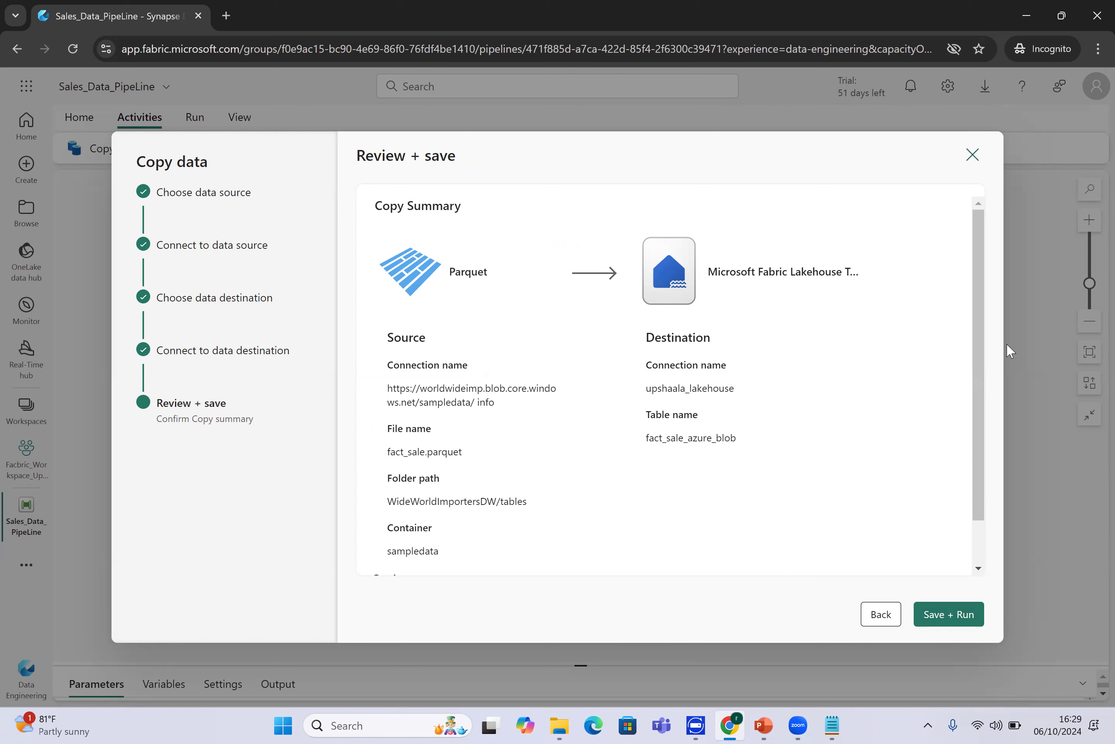
{"action": "left_click_drag", "start_coordinate": [446, 250], "coordinate": [446, 249]}
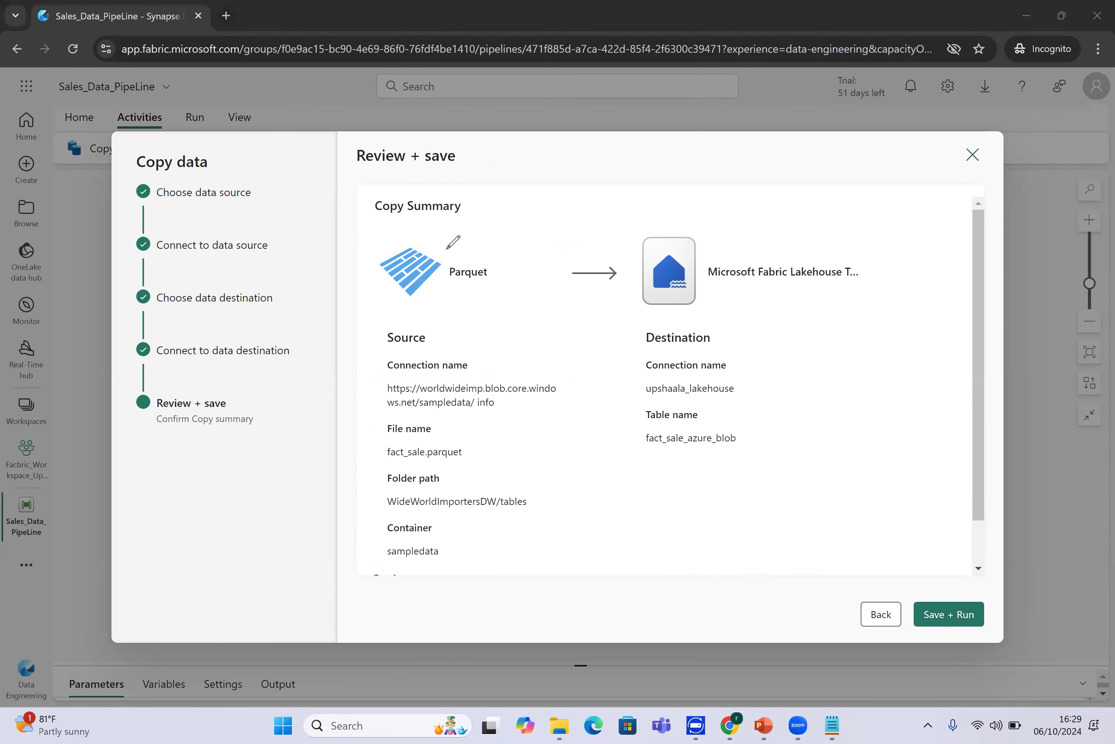
{"action": "mouse_move", "coordinate": [446, 248]}
{"action": "left_mouse_down"}
{"action": "mouse_move", "coordinate": [381, 238]}
{"action": "mouse_move", "coordinate": [379, 295]}
{"action": "mouse_move", "coordinate": [501, 300]}
{"action": "mouse_move", "coordinate": [424, 238]}
{"action": "mouse_move", "coordinate": [561, 187]}
{"action": "mouse_move", "coordinate": [674, 230]}
{"action": "mouse_move", "coordinate": [666, 193]}
{"action": "left_mouse_up"}
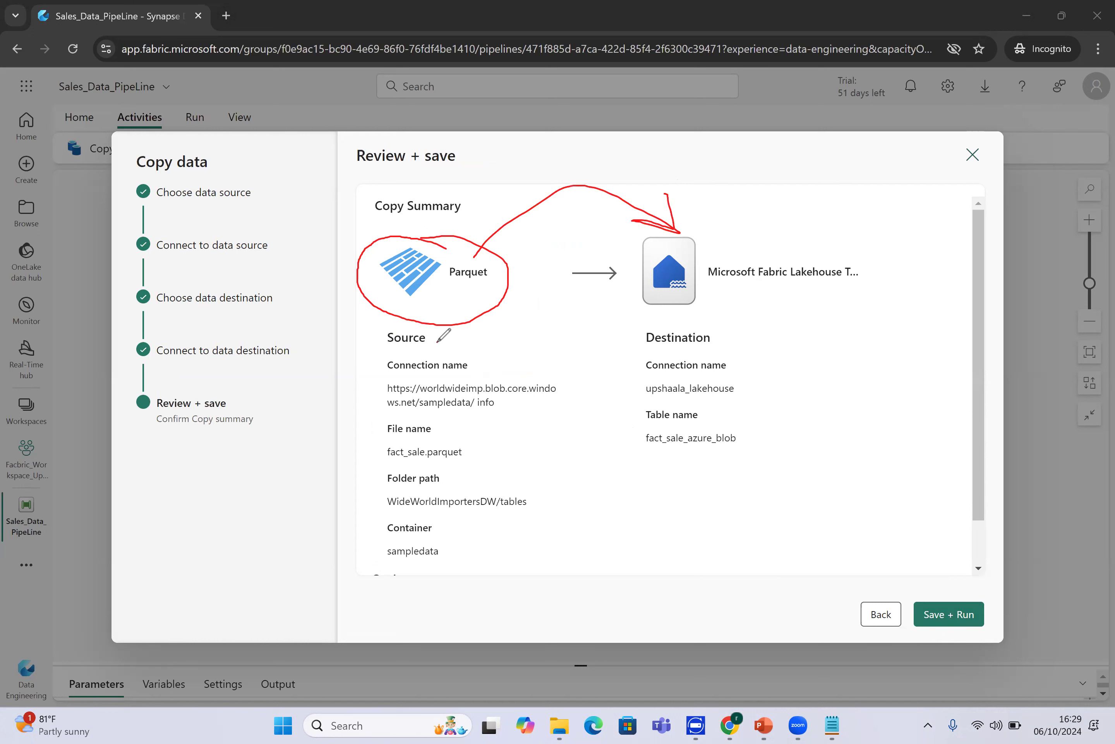
{"action": "mouse_move", "coordinate": [437, 342]}
{"action": "left_mouse_down"}
{"action": "mouse_move", "coordinate": [491, 333]}
{"action": "mouse_move", "coordinate": [443, 454]}
{"action": "mouse_move", "coordinate": [369, 339]}
{"action": "left_mouse_up"}
{"action": "left_click", "coordinate": [483, 444]}
{"action": "mouse_move", "coordinate": [481, 440]}
{"action": "left_mouse_down"}
{"action": "mouse_move", "coordinate": [708, 422]}
{"action": "mouse_move", "coordinate": [726, 455]}
{"action": "left_mouse_up"}
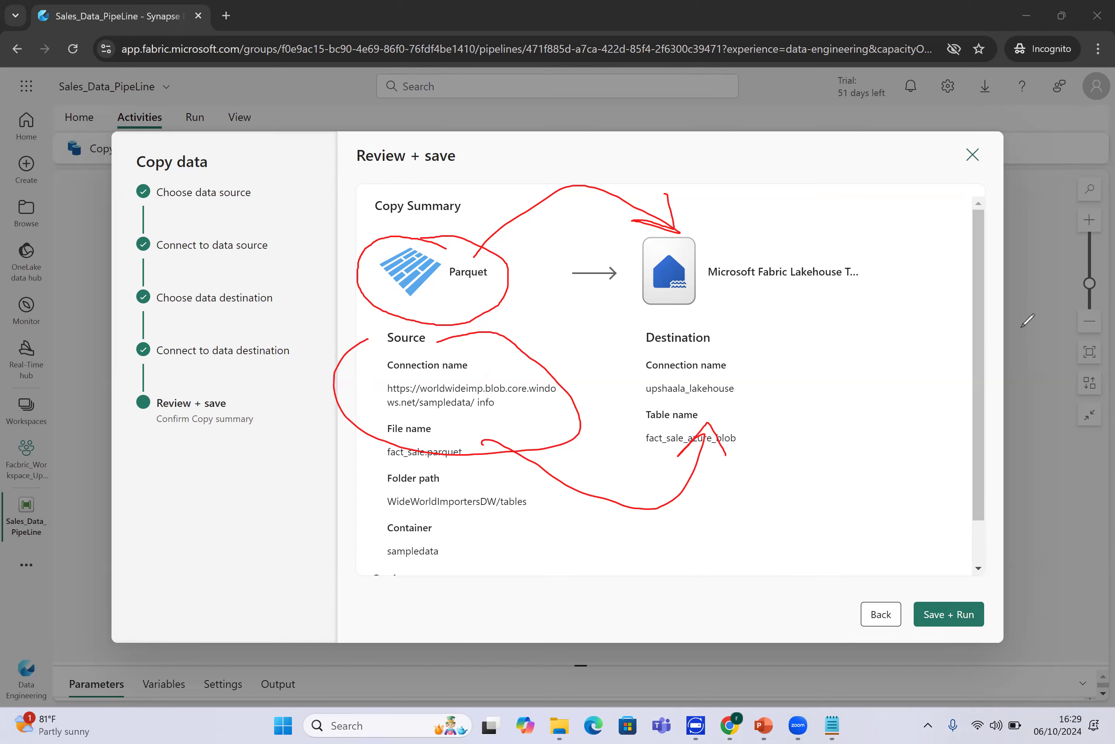
{"action": "key", "text": "Escape"}
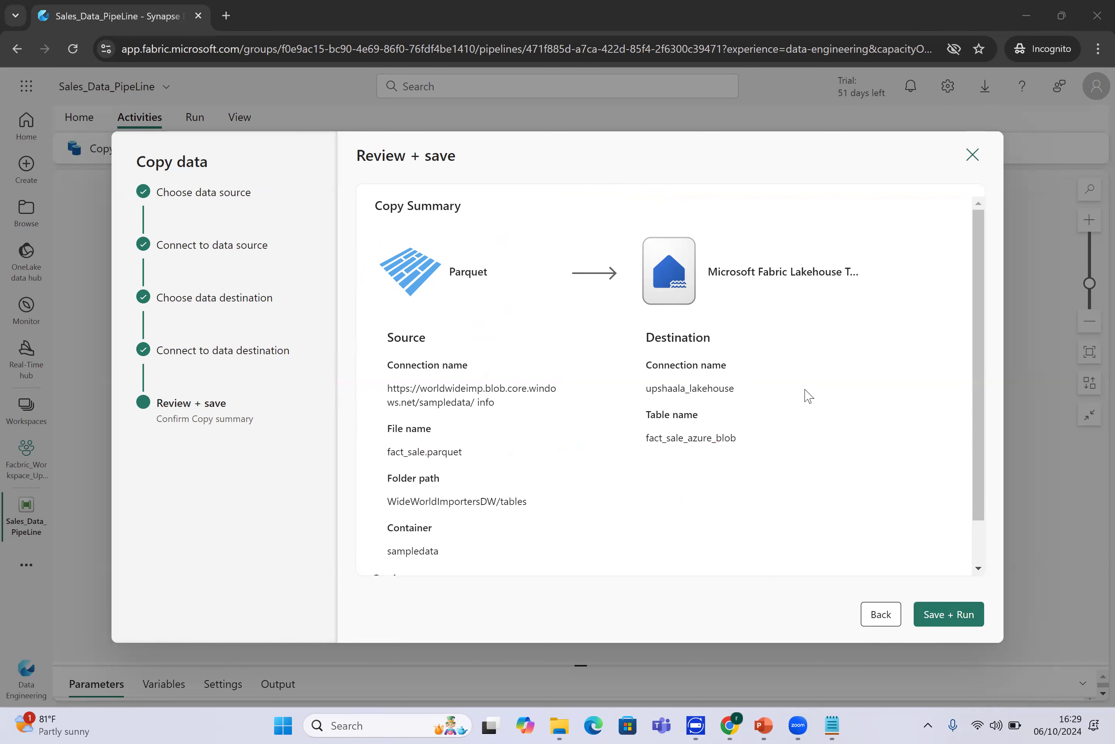
{"action": "left_click", "coordinate": [945, 615]}
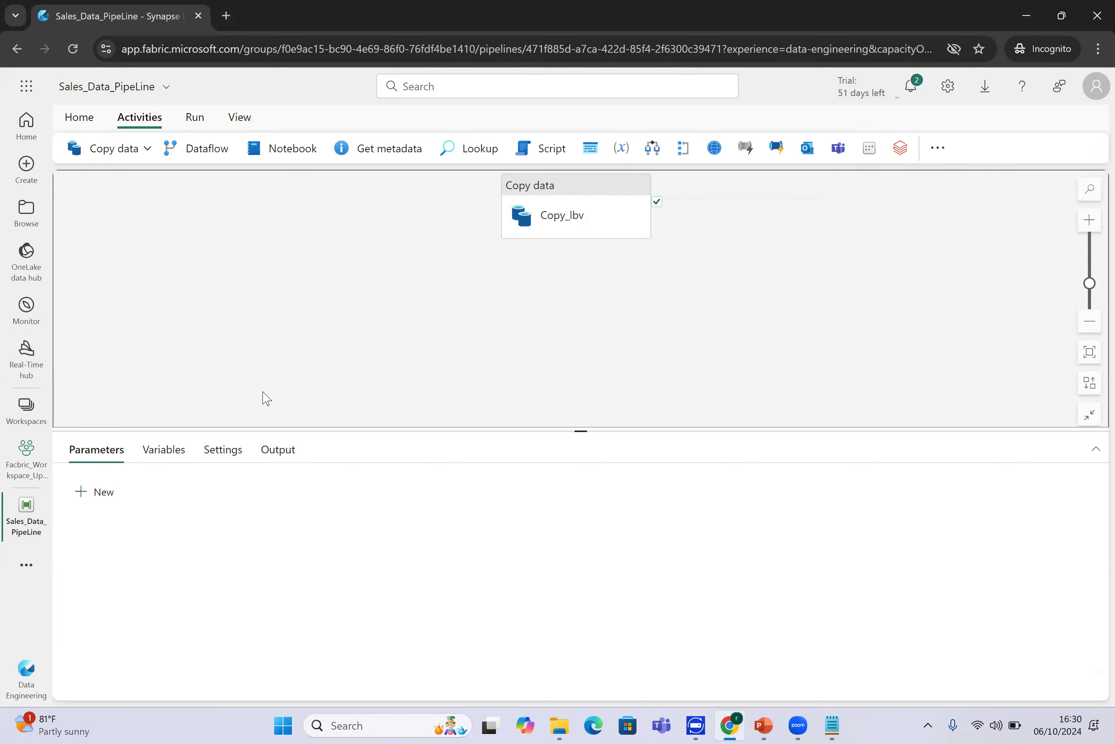
Show the pipeline's run output and check the copy activity's status and duration.
{"action": "left_click", "coordinate": [275, 446]}
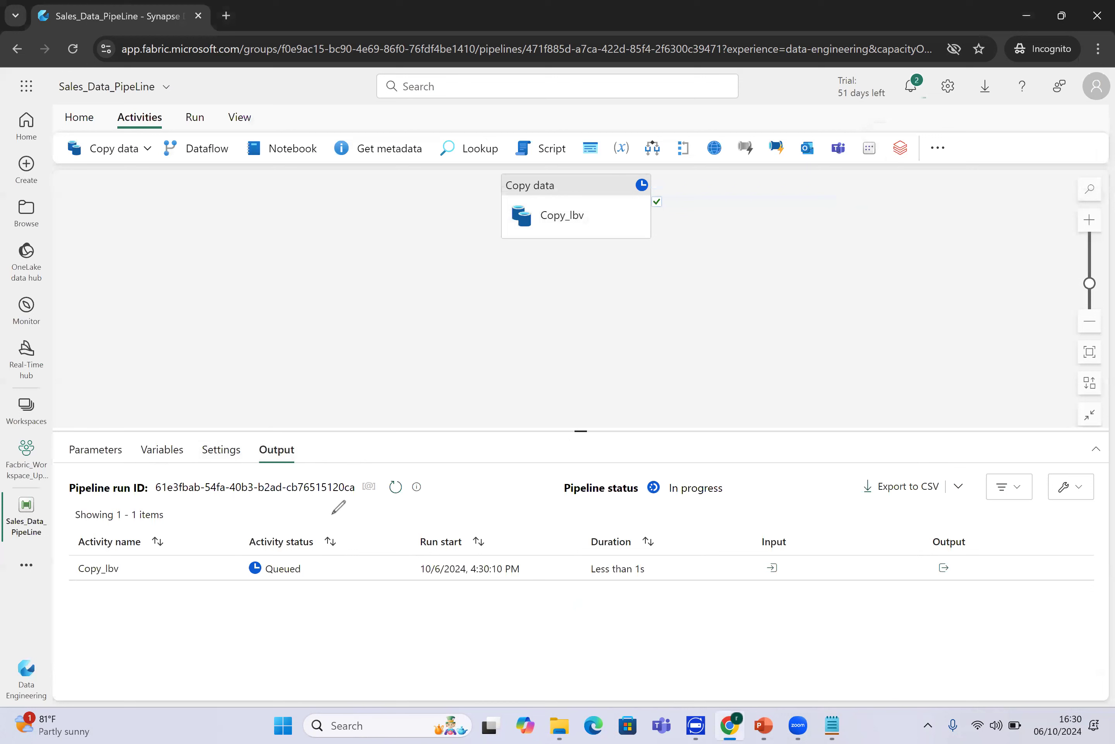
{"action": "left_click_drag", "start_coordinate": [271, 500], "coordinate": [268, 647]}
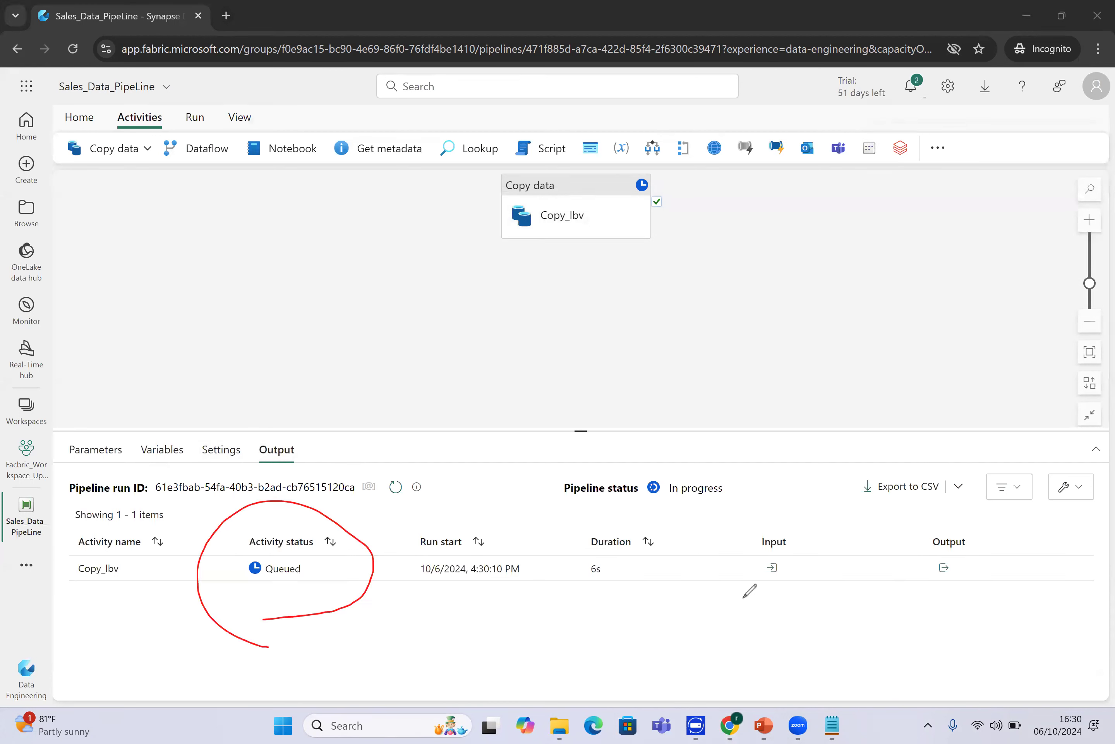
{"action": "mouse_move", "coordinate": [608, 609]}
{"action": "left_mouse_down"}
{"action": "mouse_move", "coordinate": [636, 596]}
{"action": "mouse_move", "coordinate": [586, 606]}
{"action": "mouse_move", "coordinate": [621, 618]}
{"action": "left_mouse_up"}
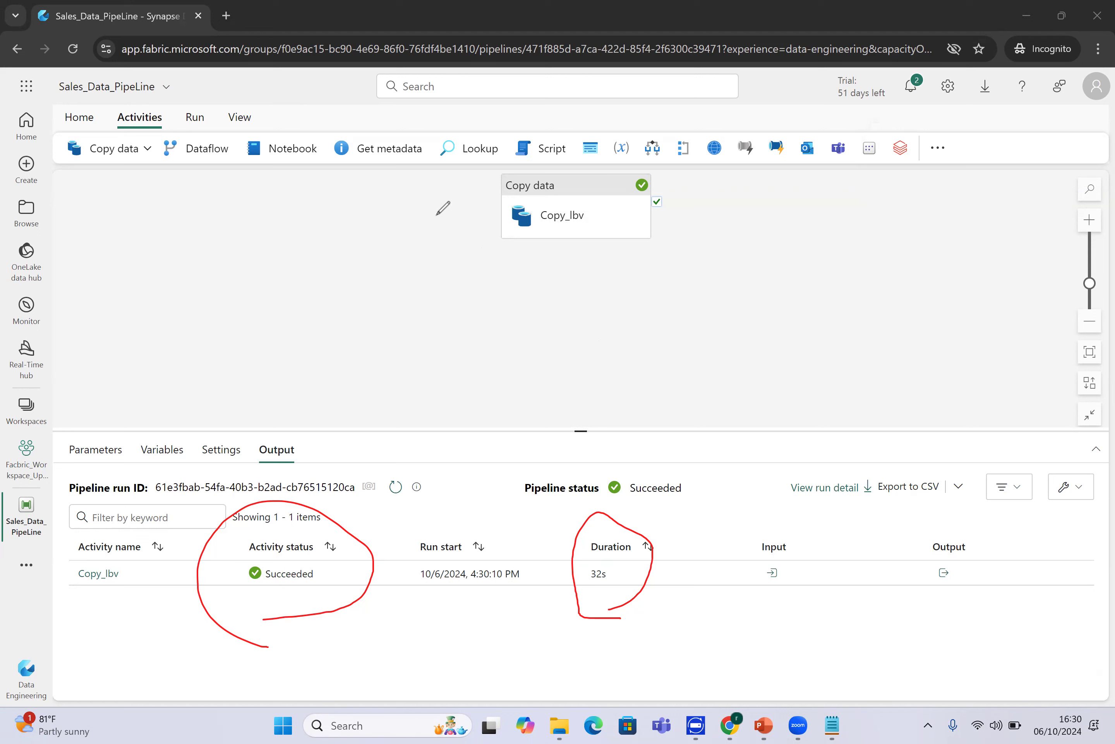
{"action": "mouse_move", "coordinate": [428, 229]}
{"action": "left_mouse_down"}
{"action": "mouse_move", "coordinate": [469, 193]}
{"action": "mouse_move", "coordinate": [482, 219]}
{"action": "left_mouse_up"}
{"action": "mouse_move", "coordinate": [317, 293]}
{"action": "left_mouse_down"}
{"action": "mouse_move", "coordinate": [379, 231]}
{"action": "mouse_move", "coordinate": [371, 410]}
{"action": "left_mouse_up"}
{"action": "left_click_drag", "start_coordinate": [393, 245], "coordinate": [464, 357]}
{"action": "left_click_drag", "start_coordinate": [363, 412], "coordinate": [449, 324]}
{"action": "mouse_move", "coordinate": [235, 337]}
{"action": "left_mouse_down"}
{"action": "mouse_move", "coordinate": [253, 309]}
{"action": "mouse_move", "coordinate": [226, 324]}
{"action": "left_mouse_up"}
{"action": "mouse_move", "coordinate": [262, 267]}
{"action": "left_mouse_down"}
{"action": "mouse_move", "coordinate": [277, 273]}
{"action": "mouse_move", "coordinate": [329, 242]}
{"action": "mouse_move", "coordinate": [368, 244]}
{"action": "mouse_move", "coordinate": [369, 228]}
{"action": "left_mouse_up"}
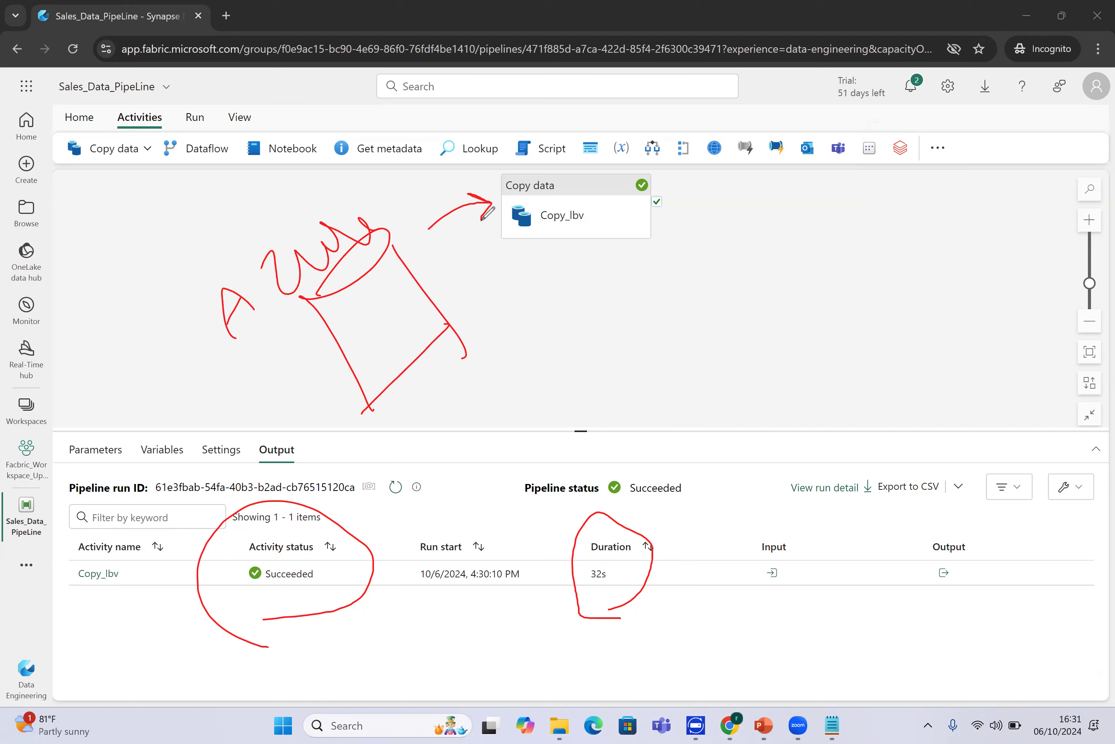
{"action": "mouse_move", "coordinate": [688, 218]}
{"action": "left_mouse_down"}
{"action": "mouse_move", "coordinate": [696, 209]}
{"action": "mouse_move", "coordinate": [764, 264]}
{"action": "left_mouse_up"}
{"action": "mouse_move", "coordinate": [744, 247]}
{"action": "left_mouse_down"}
{"action": "mouse_move", "coordinate": [763, 263]}
{"action": "mouse_move", "coordinate": [770, 245]}
{"action": "mouse_move", "coordinate": [794, 339]}
{"action": "left_mouse_up"}
{"action": "mouse_move", "coordinate": [794, 339]}
{"action": "left_mouse_down"}
{"action": "mouse_move", "coordinate": [875, 298]}
{"action": "mouse_move", "coordinate": [885, 320]}
{"action": "mouse_move", "coordinate": [890, 299]}
{"action": "left_mouse_up"}
{"action": "left_click_drag", "start_coordinate": [791, 338], "coordinate": [843, 451]}
{"action": "left_click_drag", "start_coordinate": [891, 320], "coordinate": [935, 423]}
{"action": "mouse_move", "coordinate": [844, 449]}
{"action": "left_mouse_down"}
{"action": "mouse_move", "coordinate": [907, 402]}
{"action": "mouse_move", "coordinate": [899, 387]}
{"action": "left_mouse_up"}
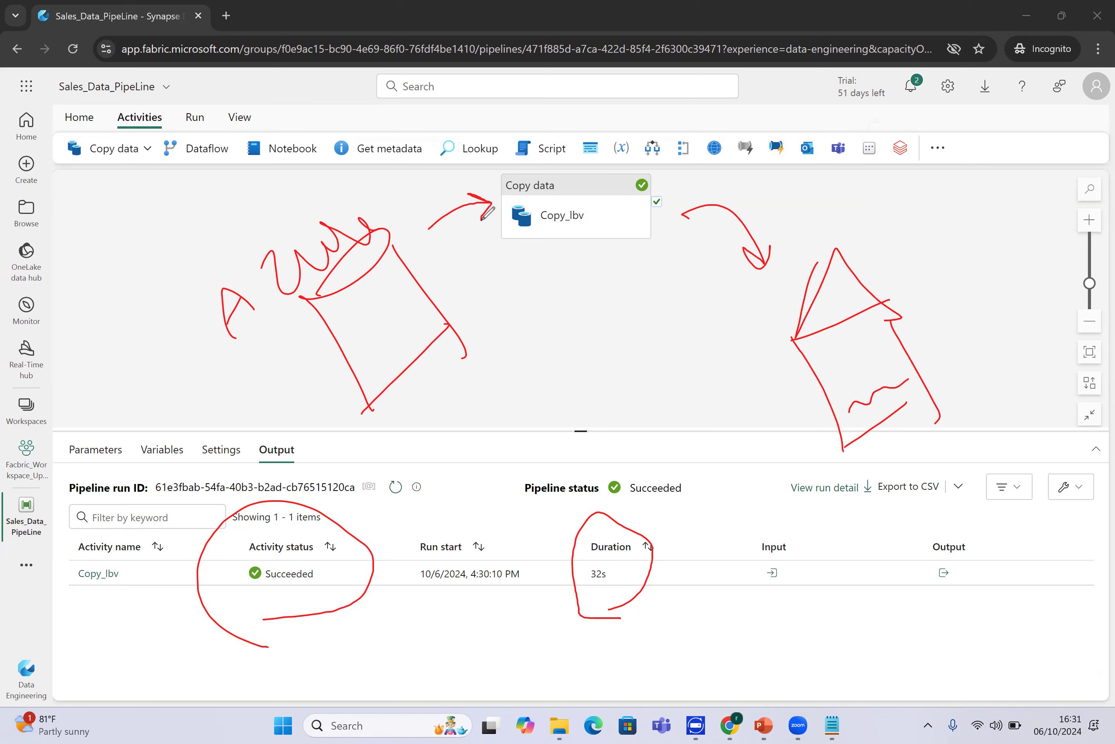
{"action": "mouse_move", "coordinate": [950, 295]}
{"action": "left_mouse_down"}
{"action": "mouse_move", "coordinate": [954, 304]}
{"action": "mouse_move", "coordinate": [1021, 244]}
{"action": "left_mouse_up"}
{"action": "left_click_drag", "start_coordinate": [591, 323], "coordinate": [581, 235]}
{"action": "mouse_move", "coordinate": [560, 282]}
{"action": "left_mouse_down"}
{"action": "mouse_move", "coordinate": [581, 241]}
{"action": "mouse_move", "coordinate": [615, 272]}
{"action": "left_mouse_up"}
{"action": "left_click_drag", "start_coordinate": [113, 186], "coordinate": [487, 198]}
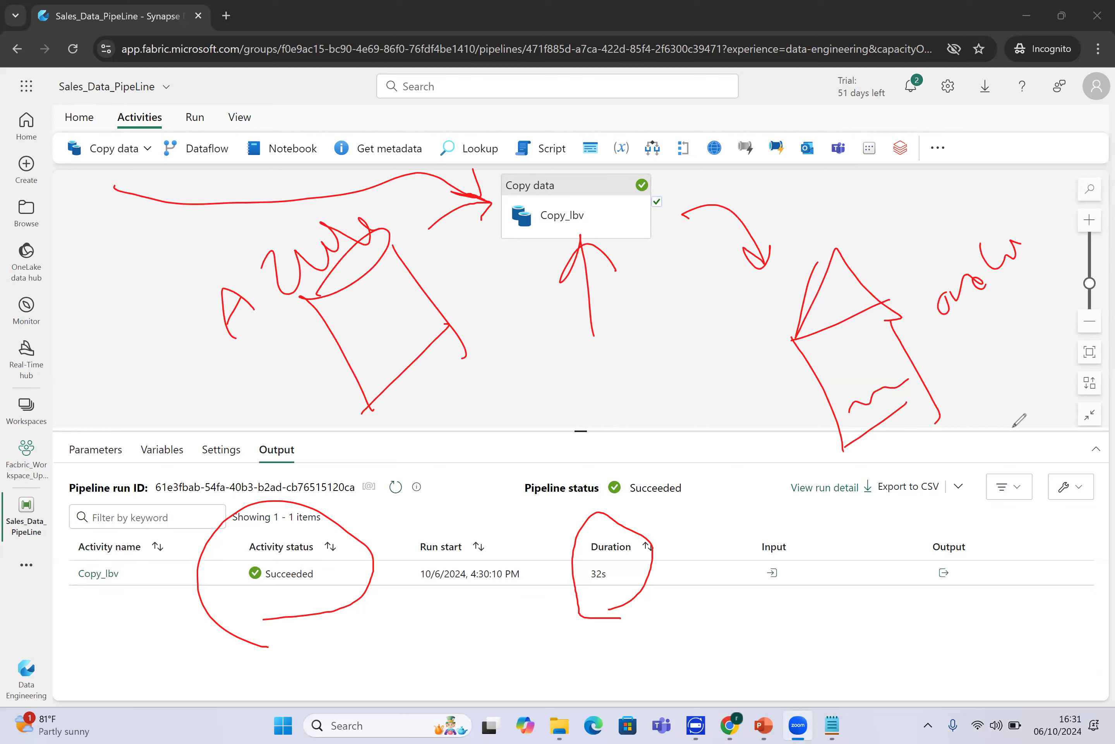
{"action": "key", "text": "Escape"}
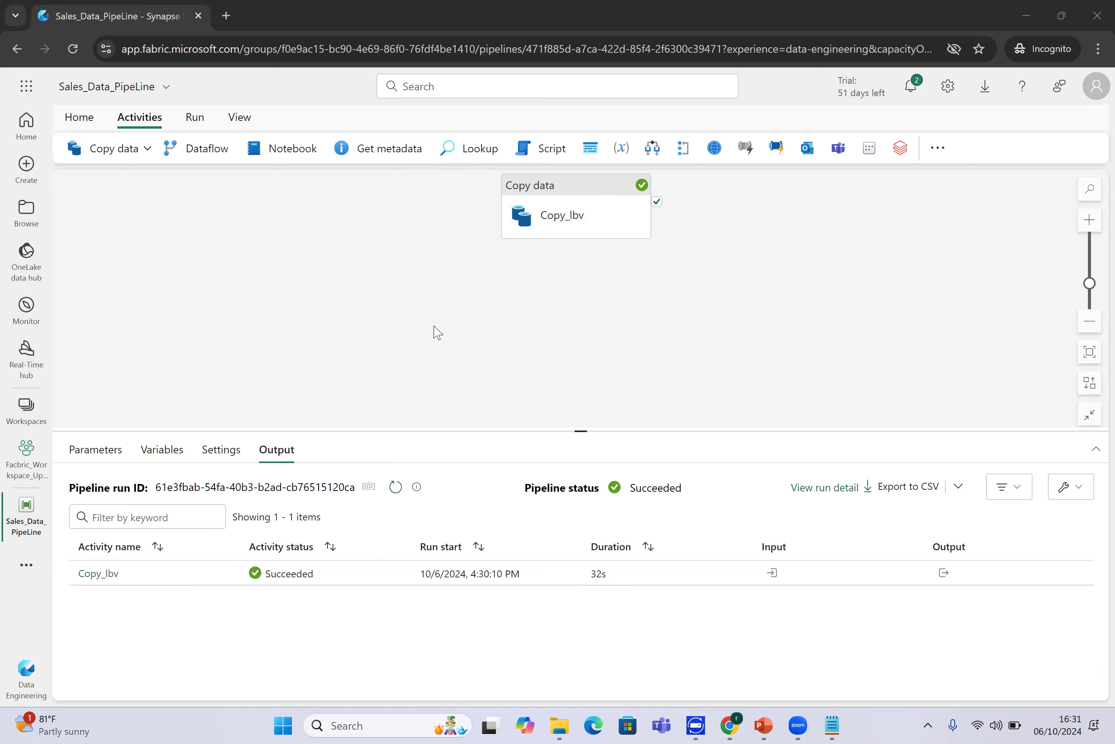
Go to the Facbric_Workspace_Upshaala workspace, expand its item list and open the upshaala_lakehouse lakehouse.
{"action": "left_click", "coordinate": [27, 461]}
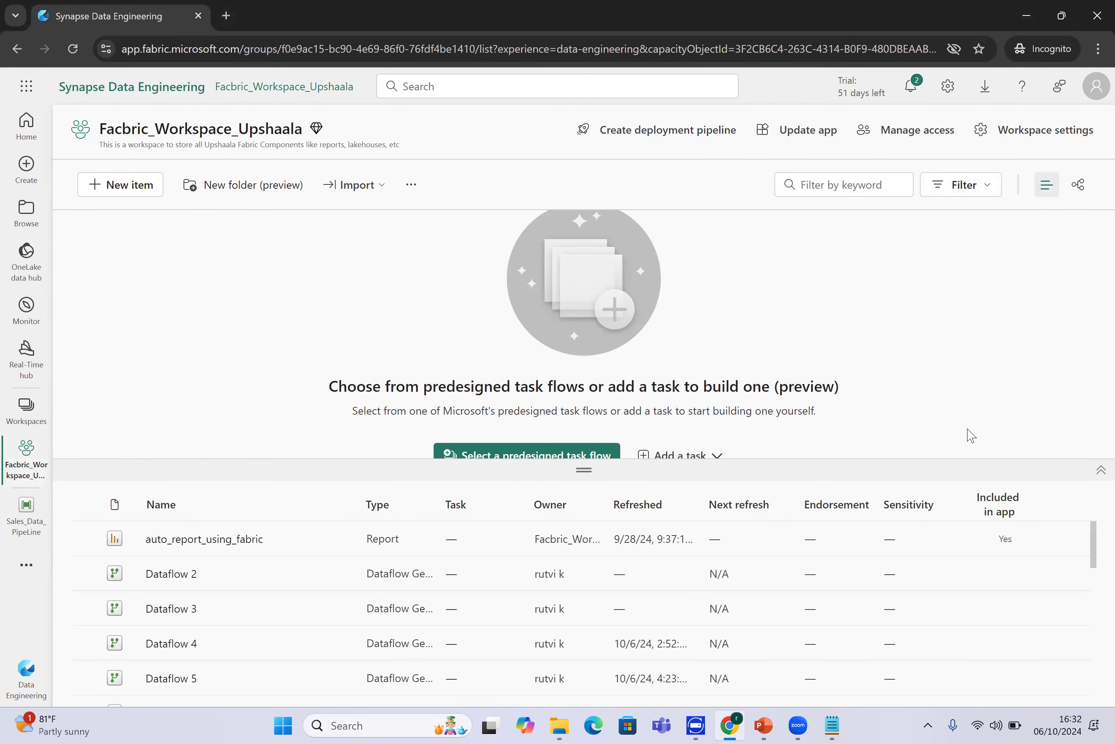
{"action": "left_click", "coordinate": [1100, 471]}
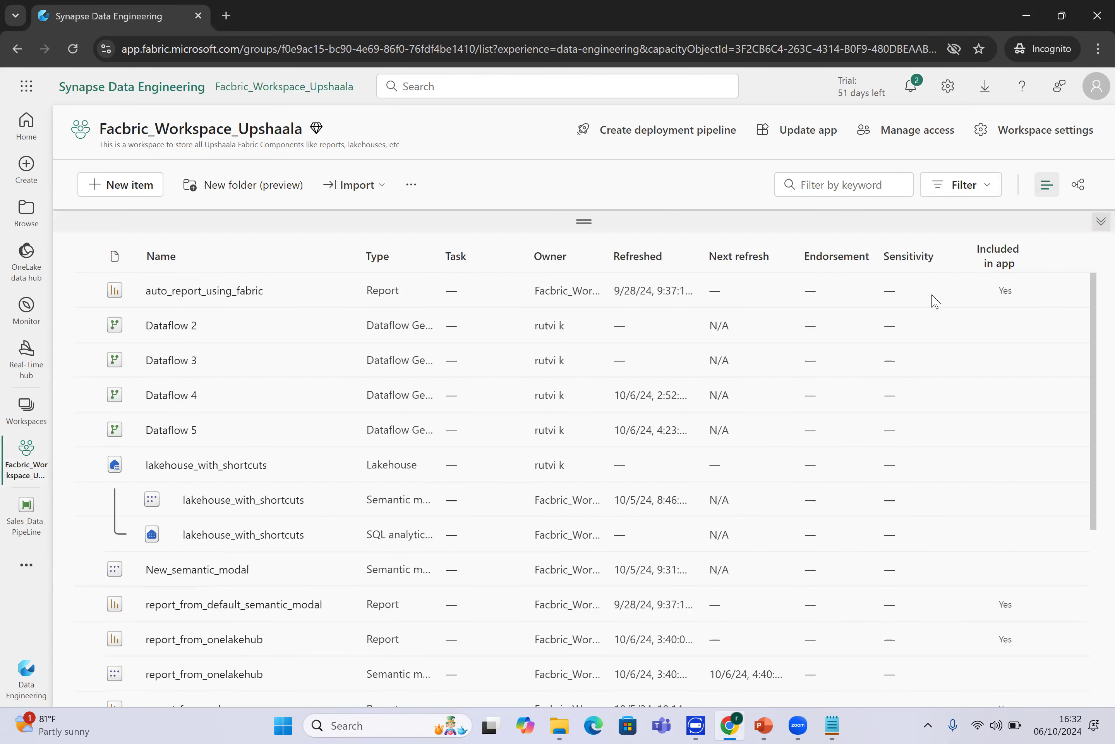
{"action": "scroll", "coordinate": [912, 327], "scroll_direction": "down", "scroll_amount": 5}
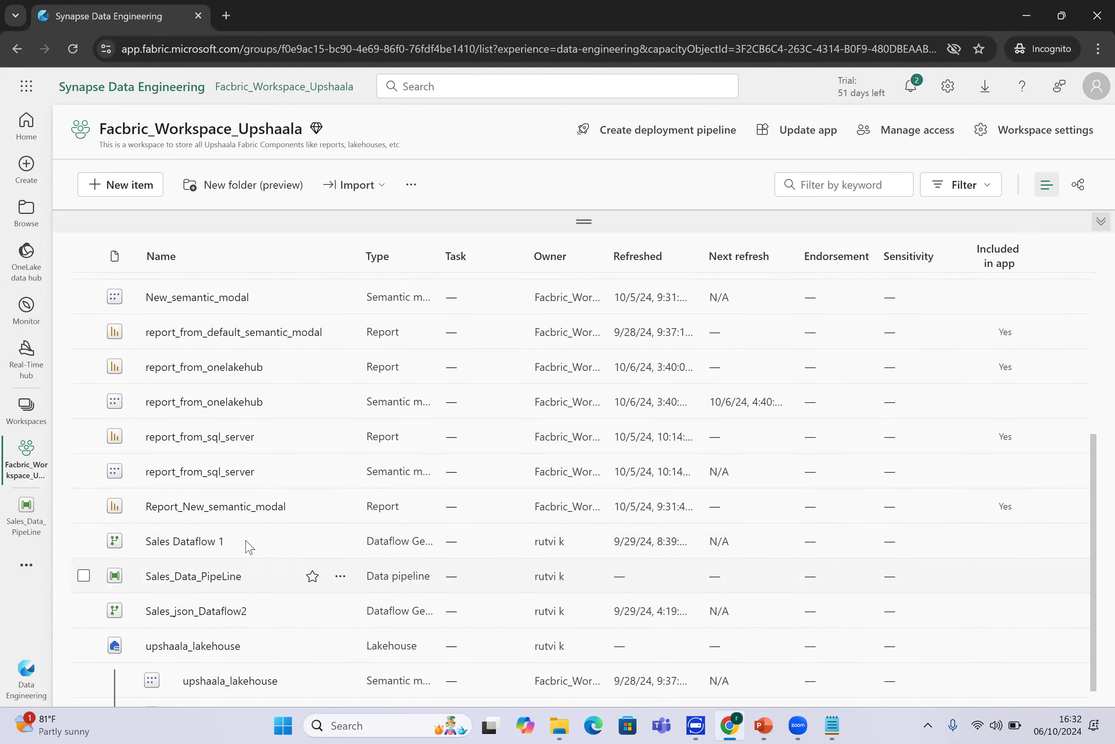
{"action": "scroll", "coordinate": [288, 483], "scroll_direction": "up", "scroll_amount": 3}
{"action": "scroll", "coordinate": [247, 398], "scroll_direction": "up", "scroll_amount": 2}
{"action": "scroll", "coordinate": [249, 405], "scroll_direction": "down", "scroll_amount": 5}
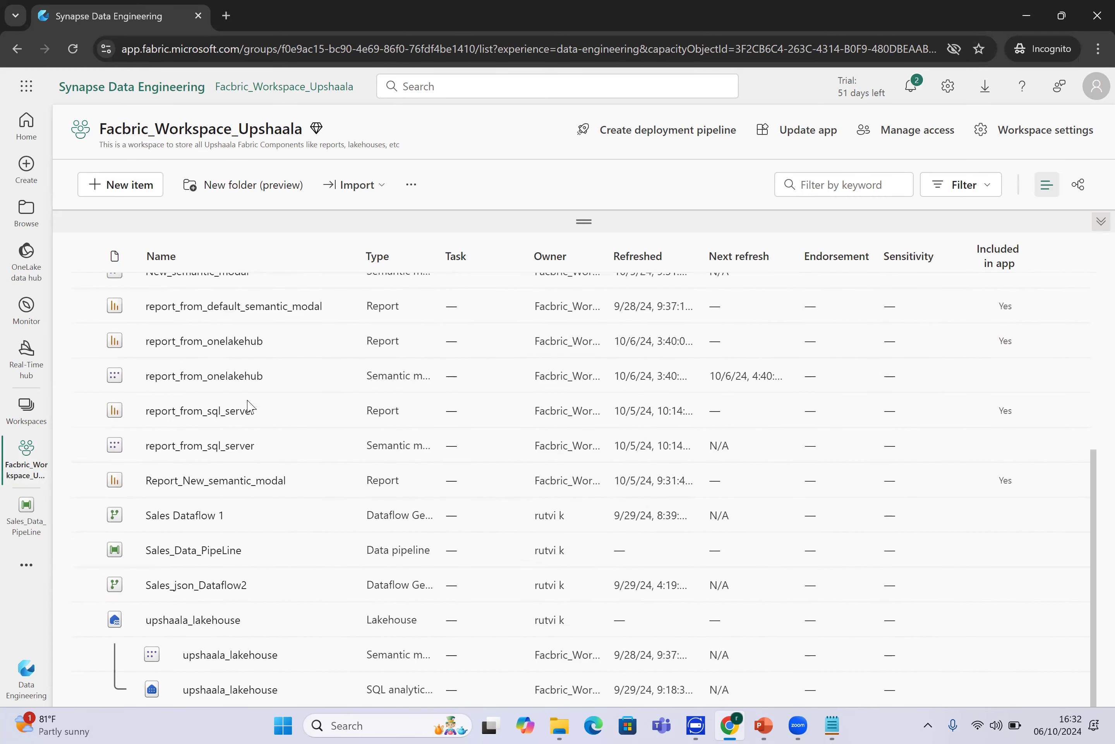
{"action": "left_click", "coordinate": [201, 622]}
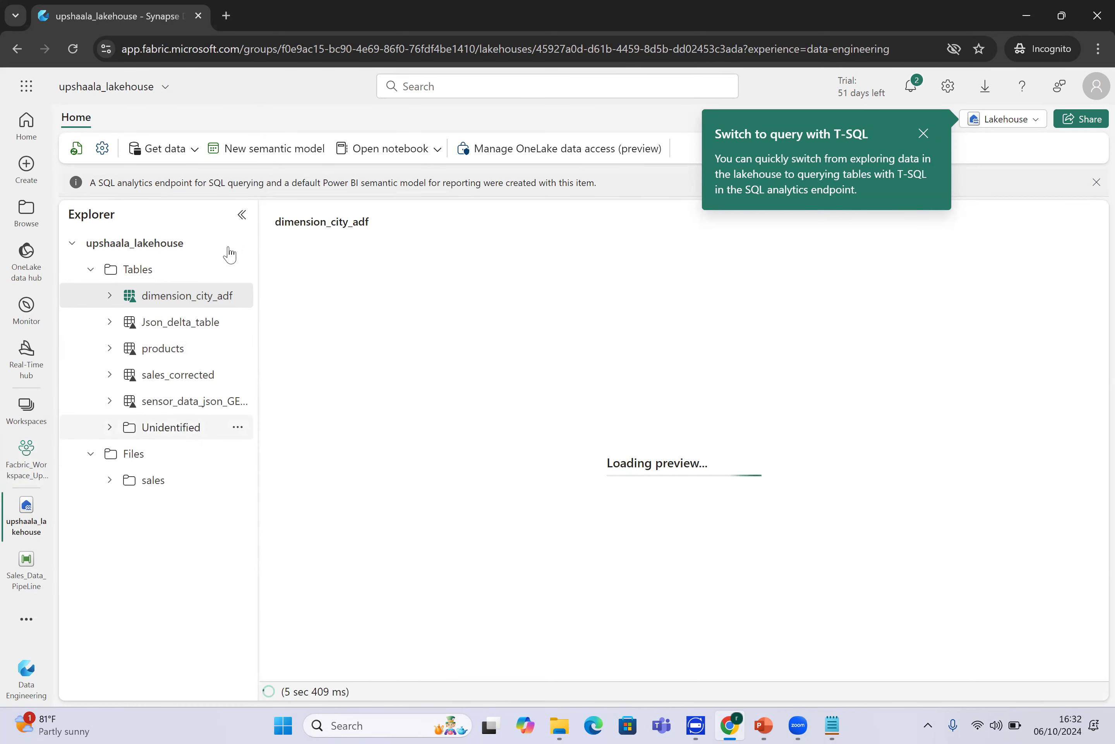
Refresh the Tables folder of upshaala_lakehouse and widen the explorer to fit the table names.
{"action": "left_click", "coordinate": [238, 269]}
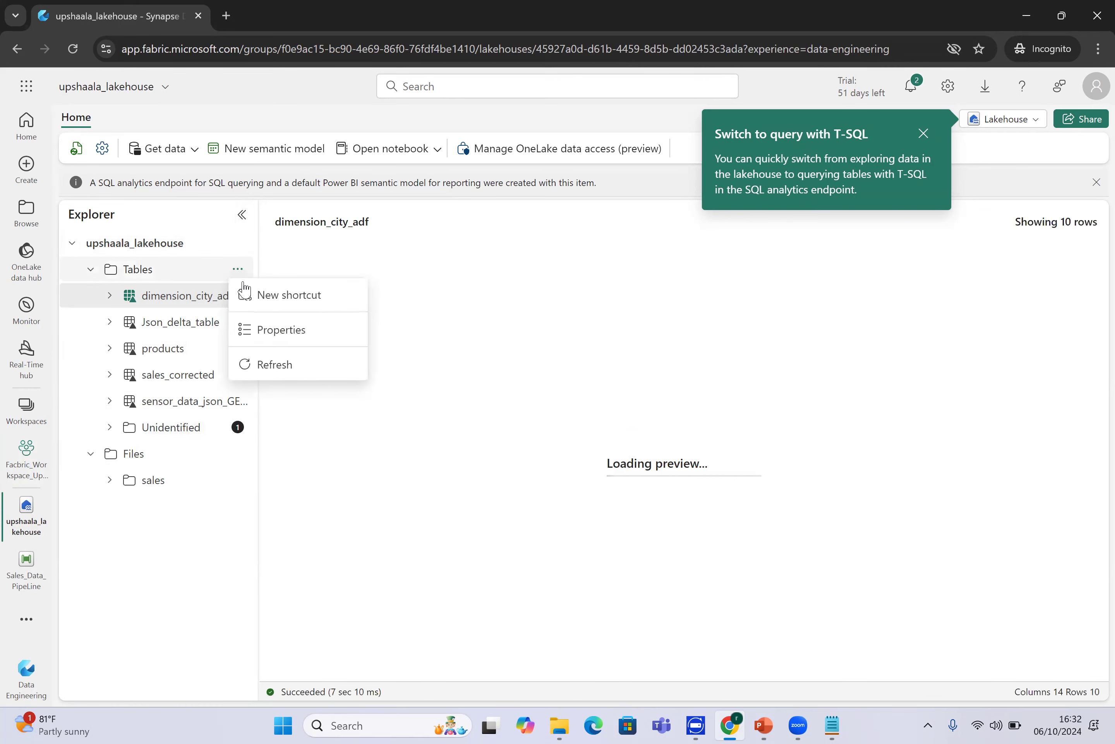
{"action": "left_click", "coordinate": [273, 372]}
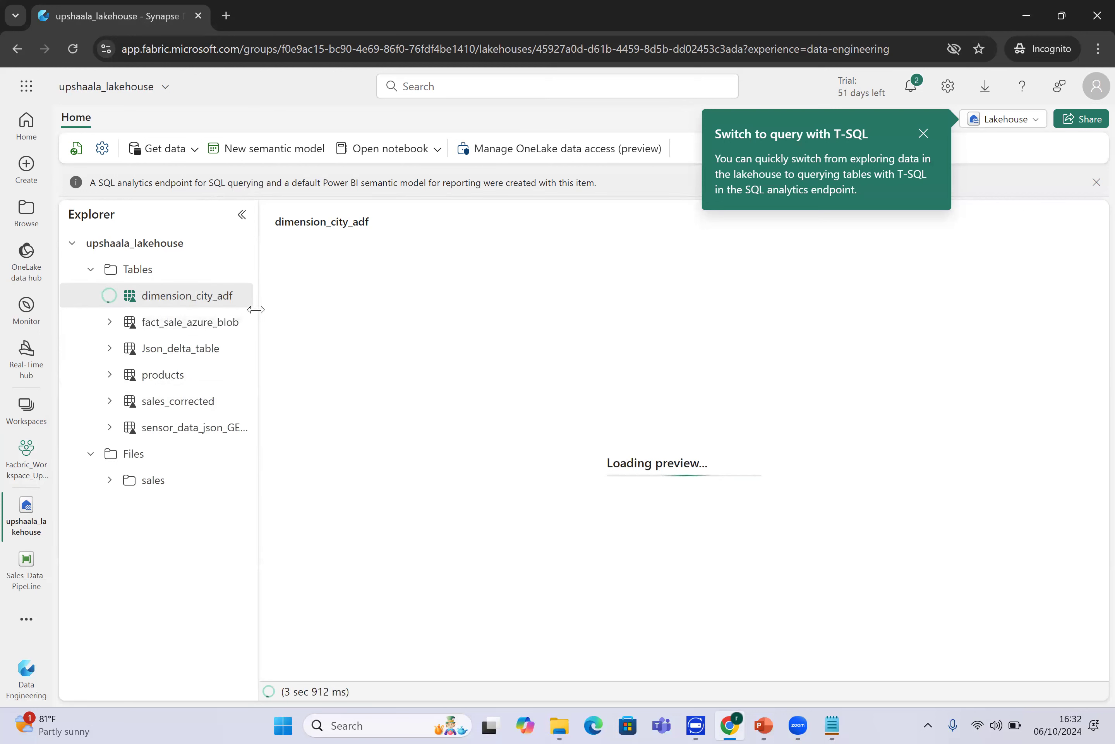
{"action": "left_click_drag", "start_coordinate": [256, 310], "coordinate": [296, 322]}
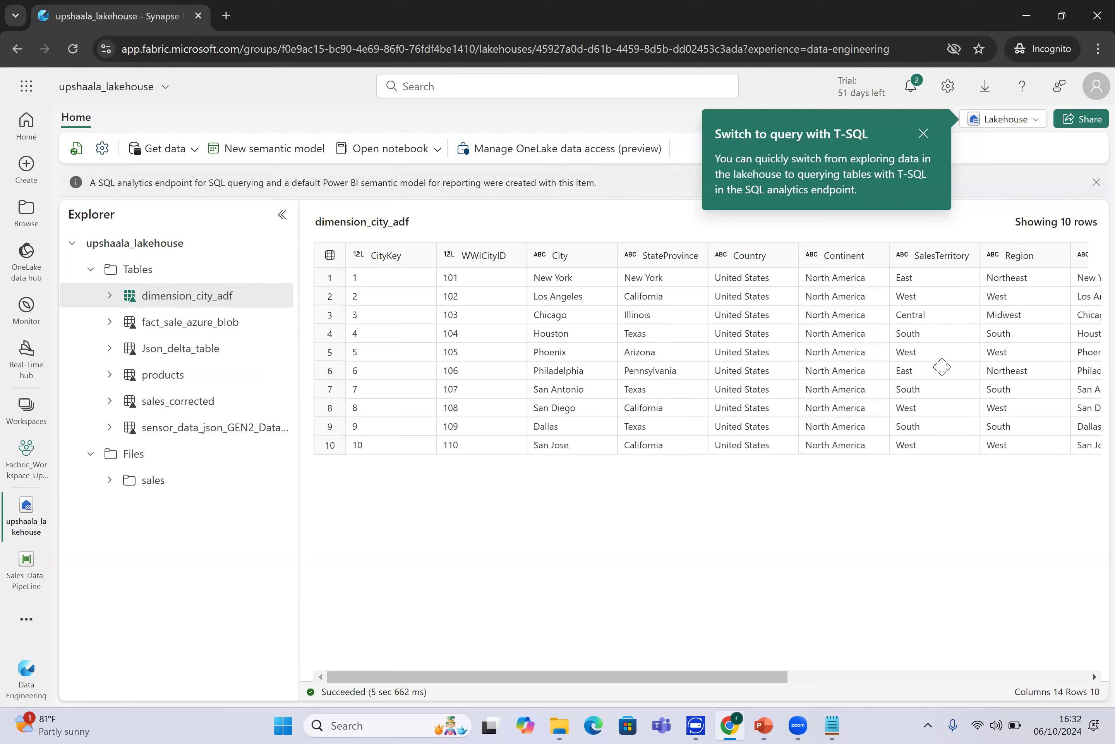
Preview the rows of the fact_sale_azure_blob table in the lakehouse.
{"action": "key", "text": "ctrl+2"}
{"action": "mouse_move", "coordinate": [209, 335]}
{"action": "left_mouse_down"}
{"action": "mouse_move", "coordinate": [235, 308]}
{"action": "mouse_move", "coordinate": [96, 321]}
{"action": "mouse_move", "coordinate": [121, 340]}
{"action": "mouse_move", "coordinate": [217, 335]}
{"action": "left_mouse_up"}
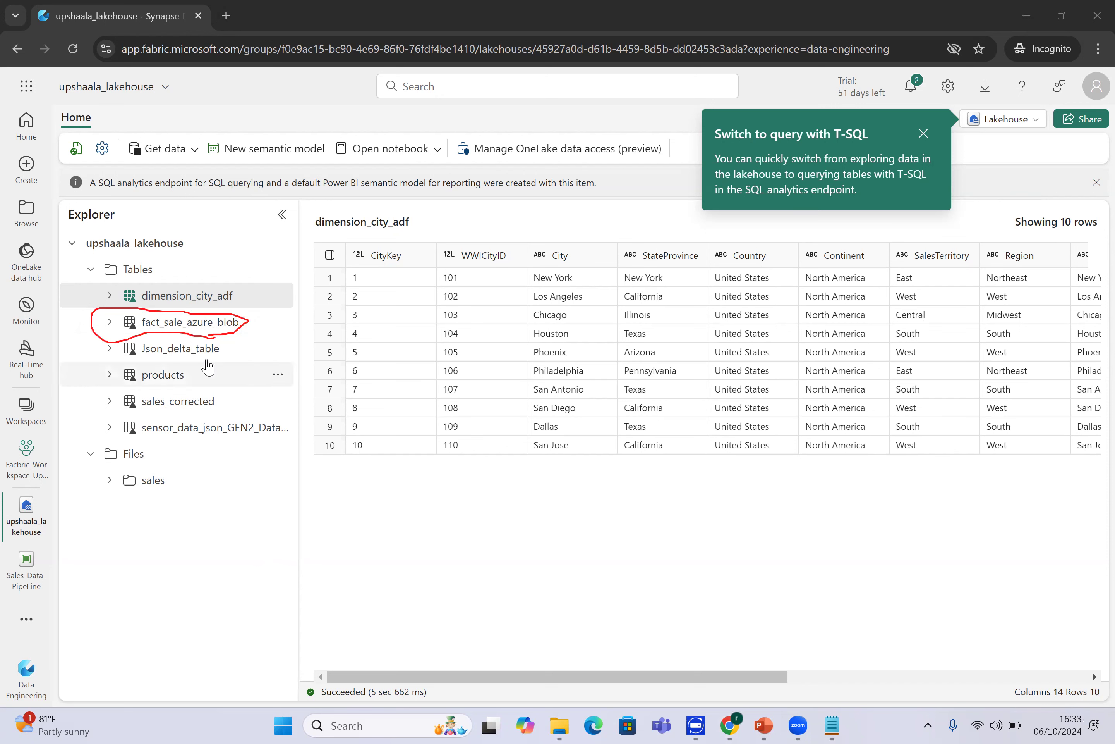
{"action": "left_click", "coordinate": [194, 322]}
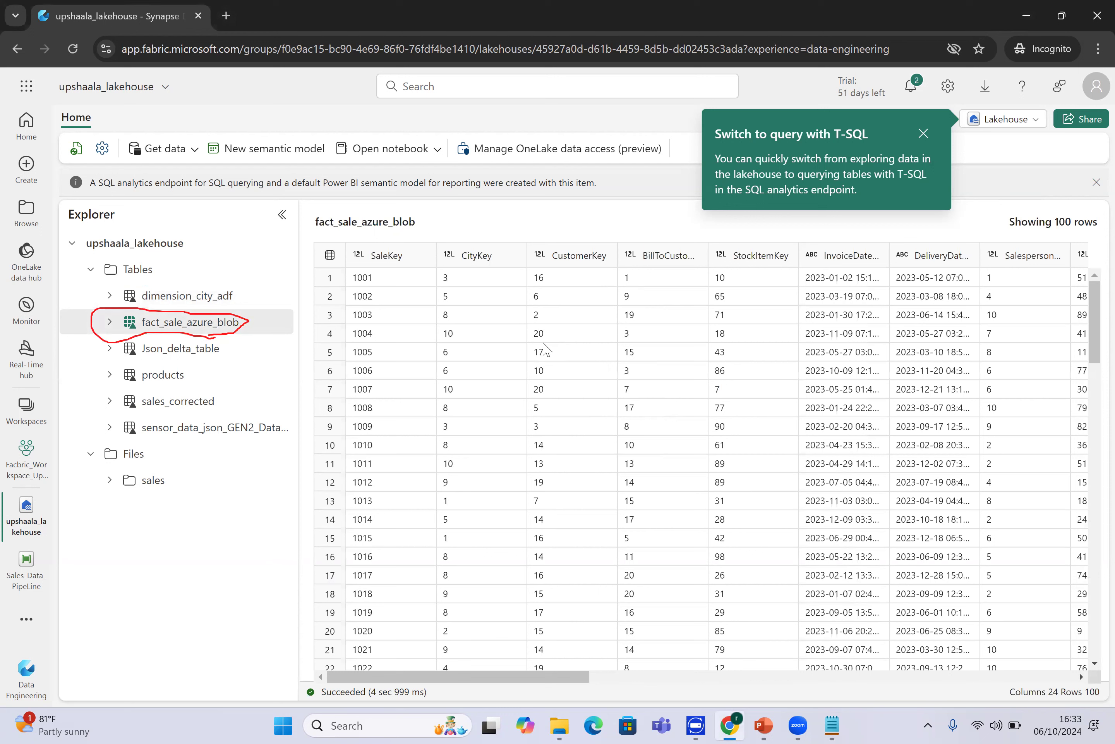
Look over the lakehouse's options for getting data and dismiss the T-SQL query tip.
{"action": "left_click", "coordinate": [186, 152]}
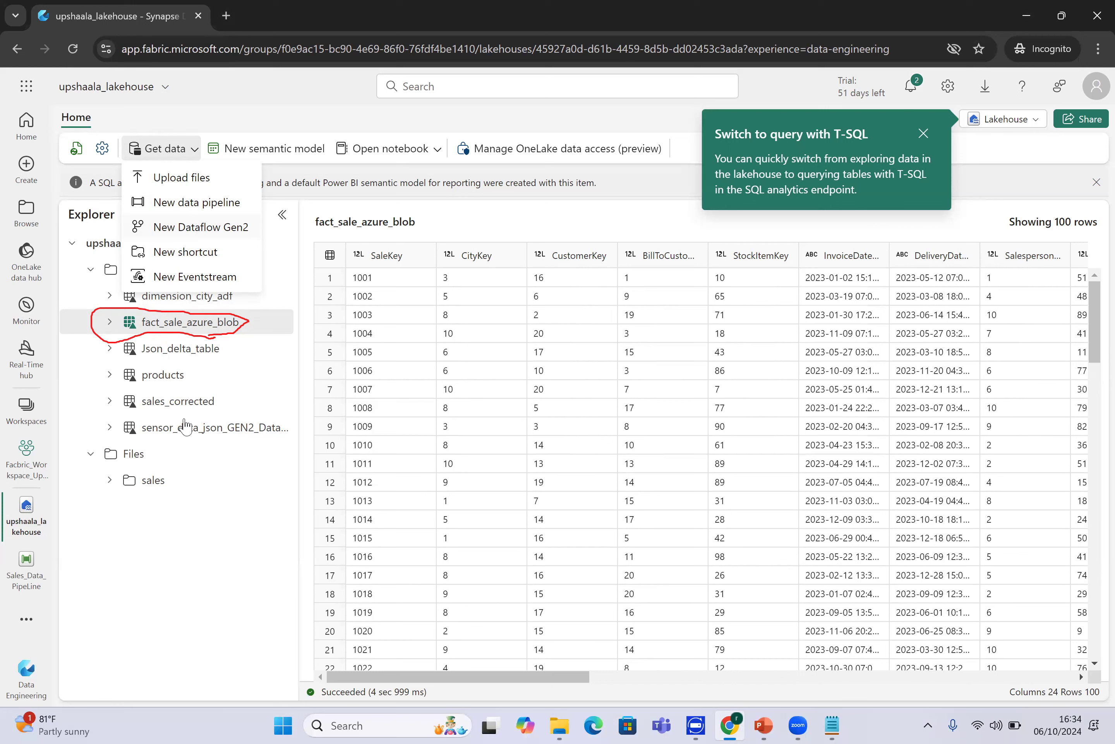
{"action": "left_click", "coordinate": [269, 542]}
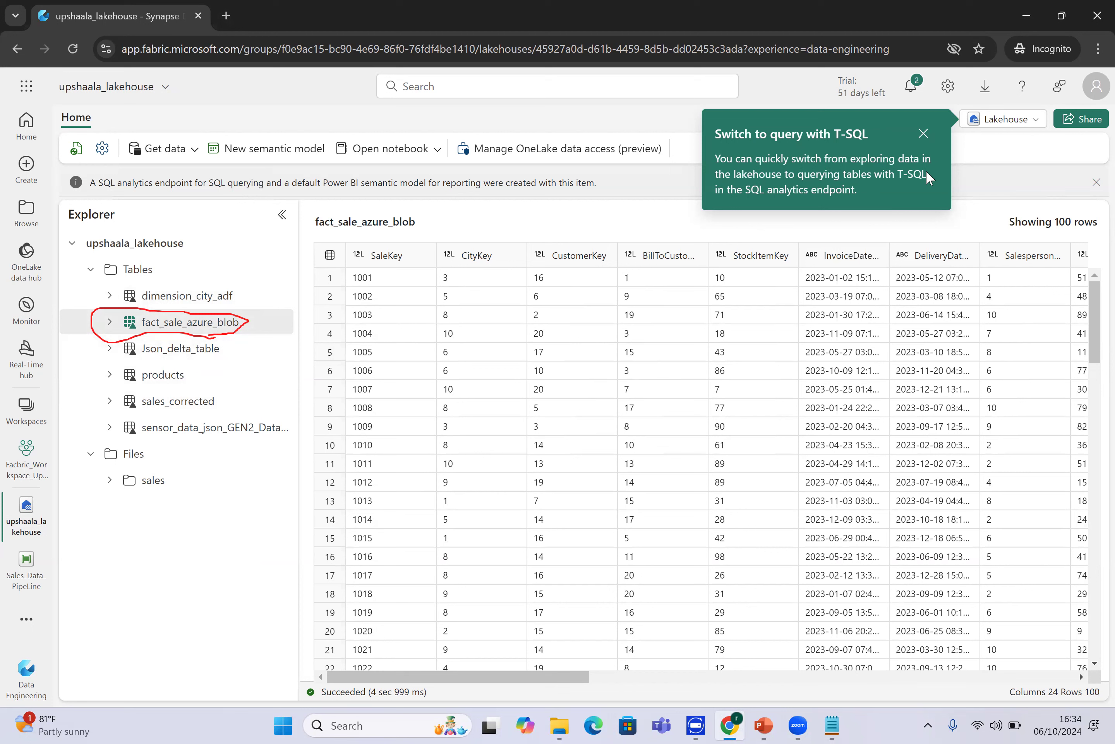
{"action": "left_click", "coordinate": [920, 132]}
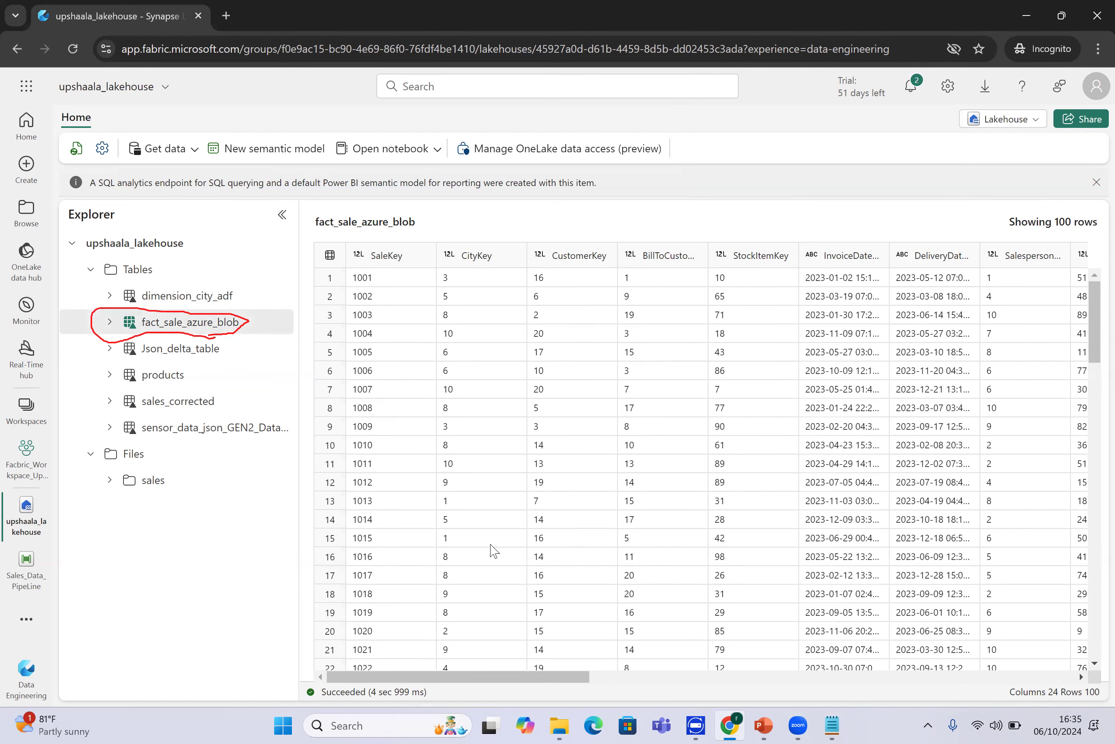
Switch to Power BI Desktop and start a blank report.
{"action": "left_click", "coordinate": [362, 725]}
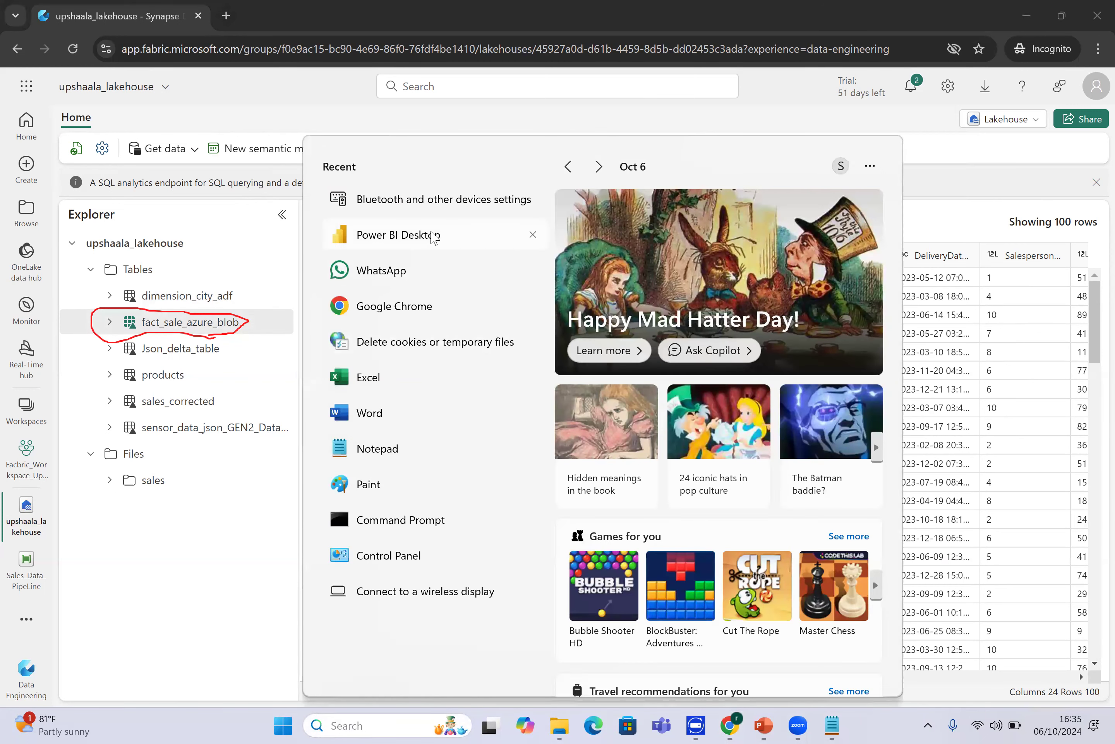
{"action": "left_click", "coordinate": [435, 235]}
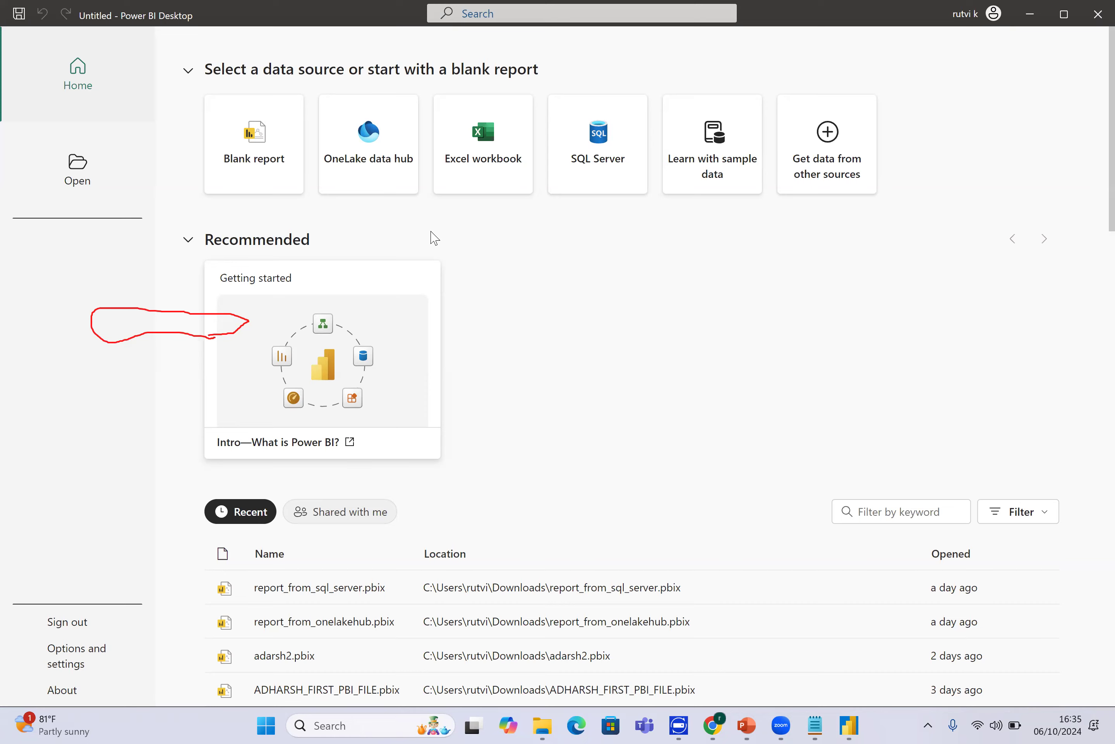
{"action": "left_click", "coordinate": [251, 181]}
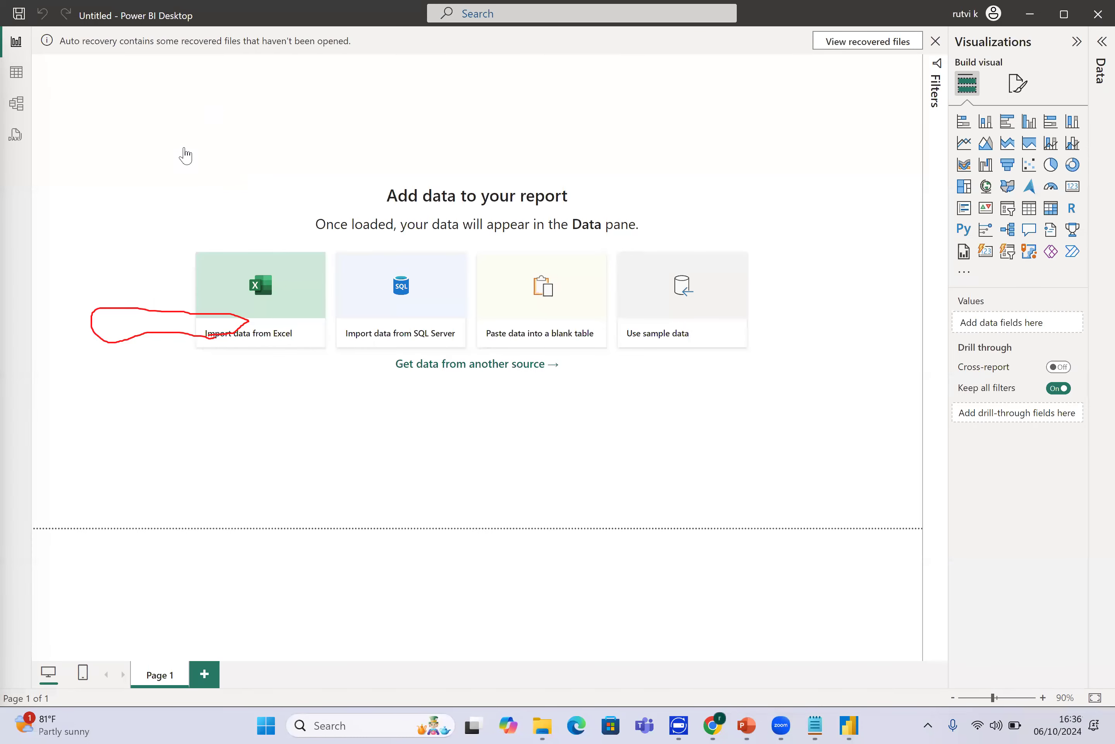
Browse the full list of Power BI data source connectors and close it without connecting to any.
{"action": "left_click", "coordinate": [154, 111]}
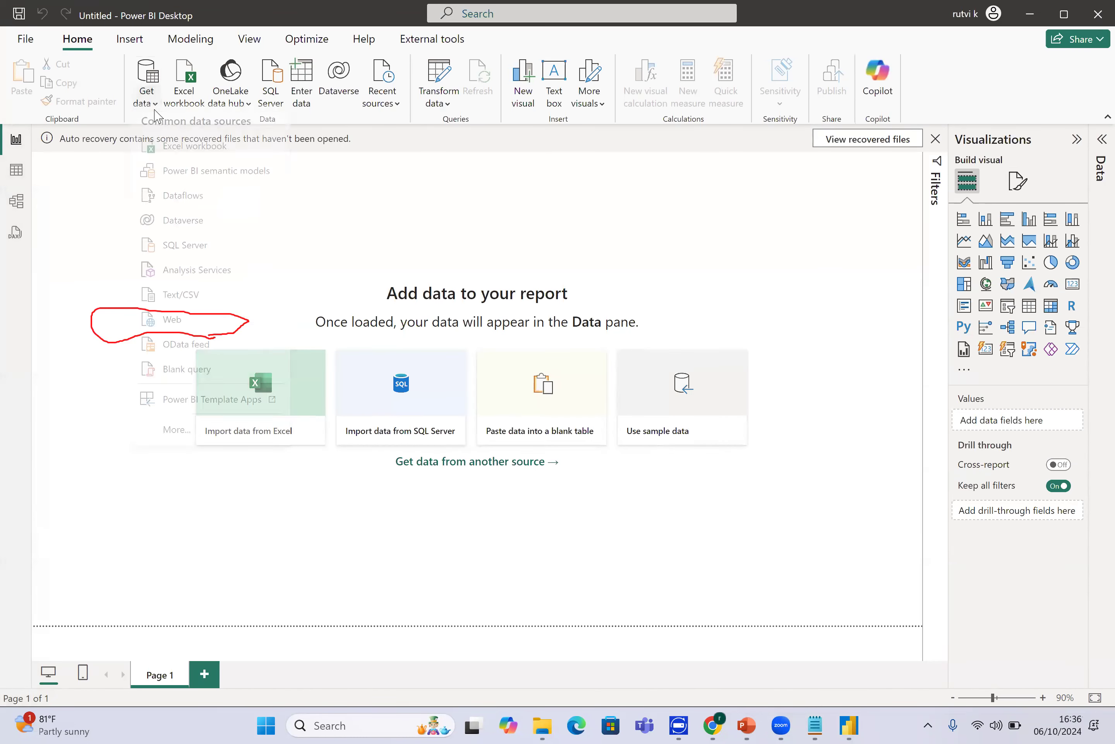
{"action": "left_click", "coordinate": [204, 444]}
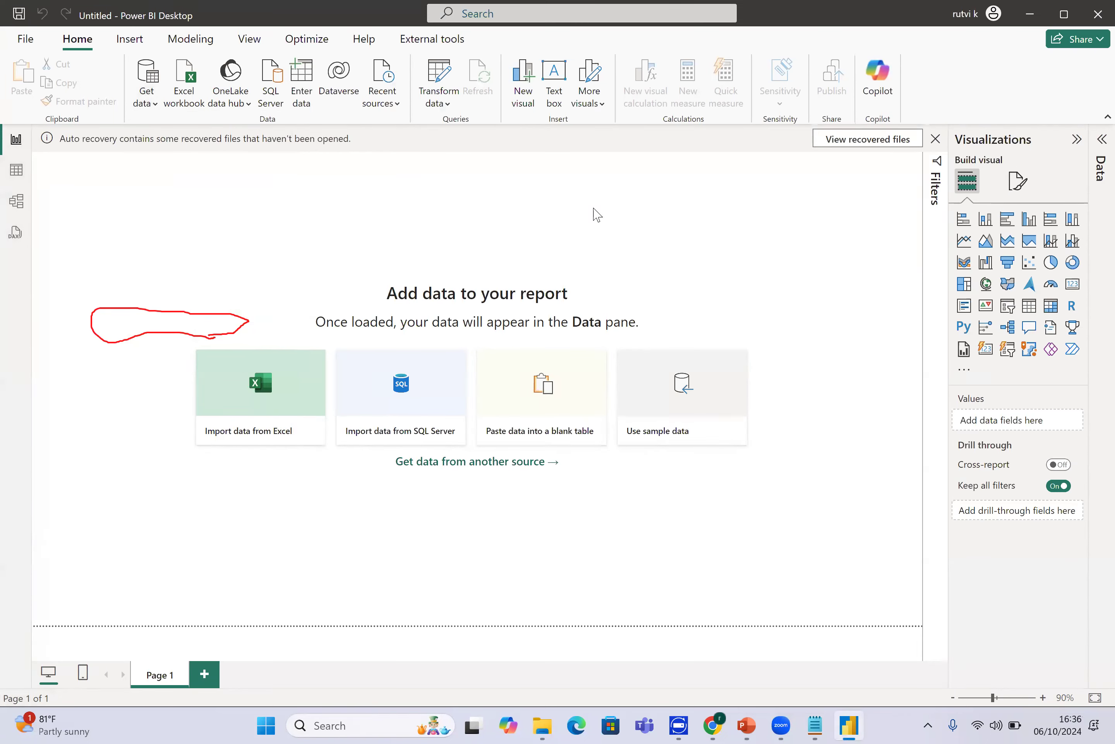
{"action": "scroll", "coordinate": [792, 324], "scroll_direction": "down", "scroll_amount": 10}
{"action": "scroll", "coordinate": [792, 324], "scroll_direction": "down", "scroll_amount": 20}
{"action": "left_click_drag", "start_coordinate": [782, 485], "coordinate": [770, 187]}
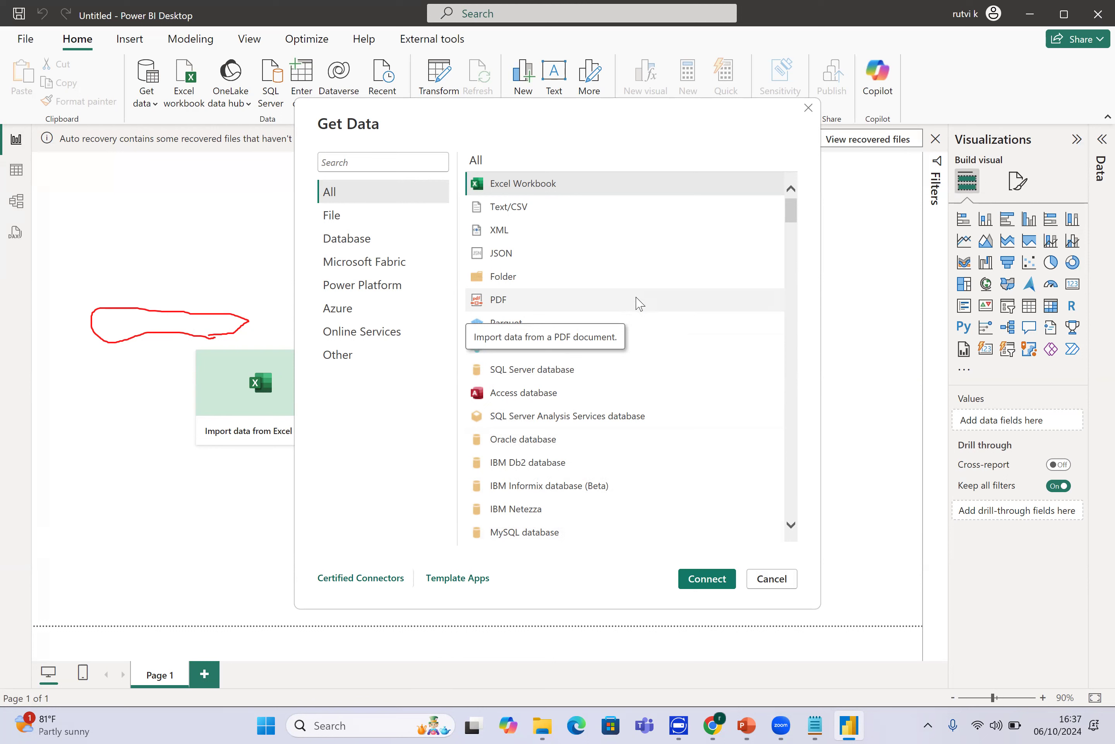
{"action": "left_click", "coordinate": [773, 579]}
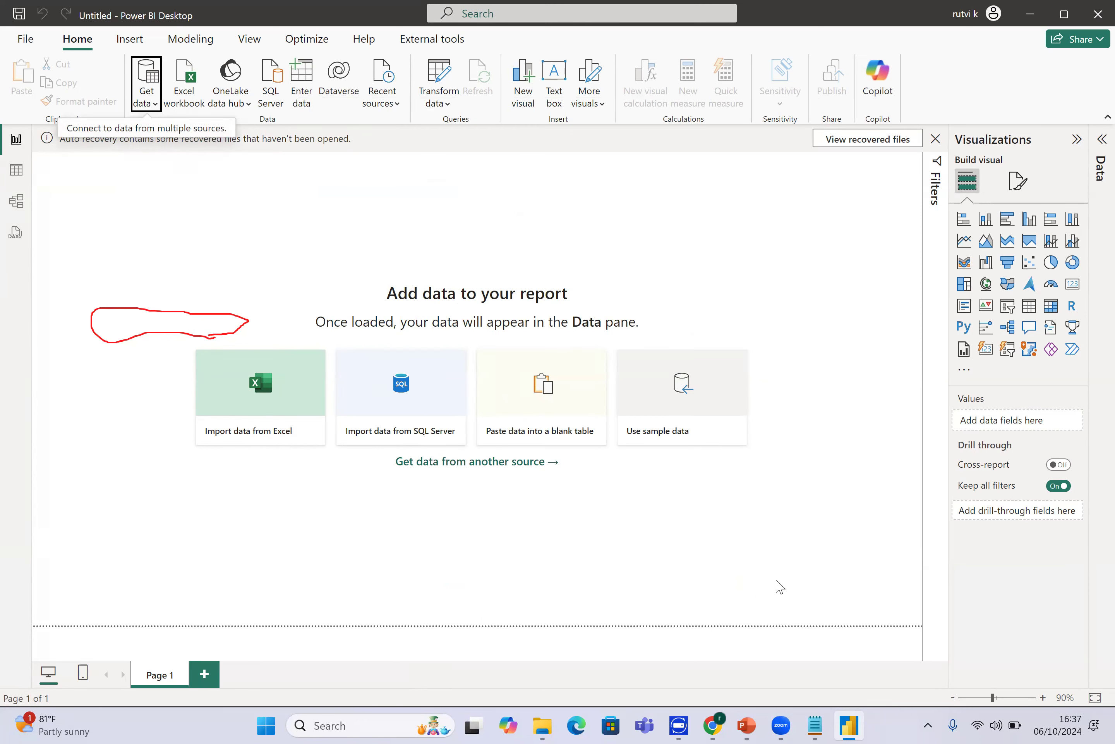
Minimise Power BI Desktop, return to Fabric in the browser and open Sales_Data_PipeLine.
{"action": "left_click", "coordinate": [1034, 13]}
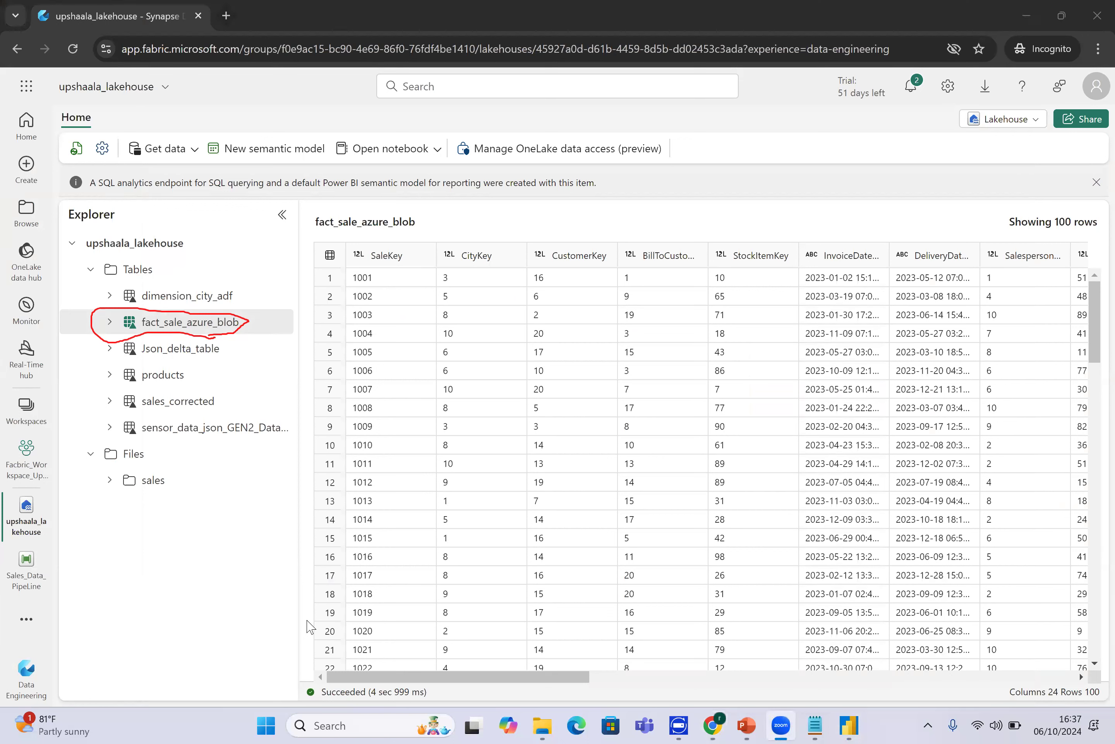
{"action": "left_click", "coordinate": [26, 561]}
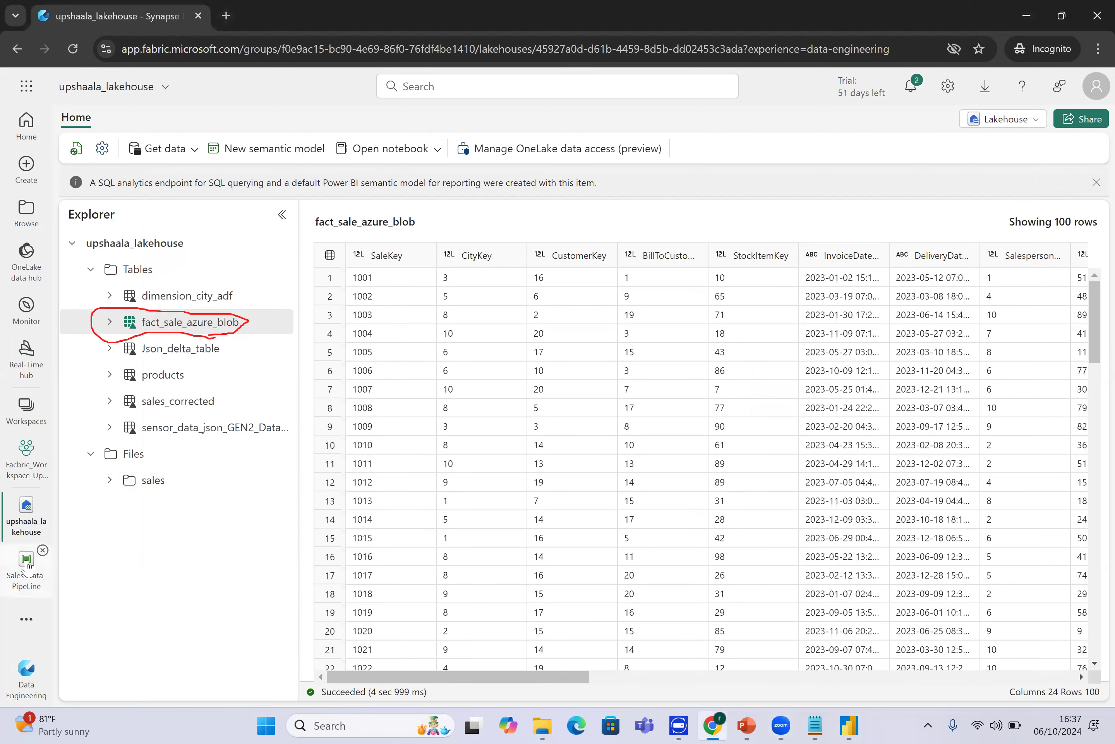
Open Sales_Data_PipeLine and move the Copy_lbv activity down and to the left on the canvas.
{"action": "left_click", "coordinate": [26, 566]}
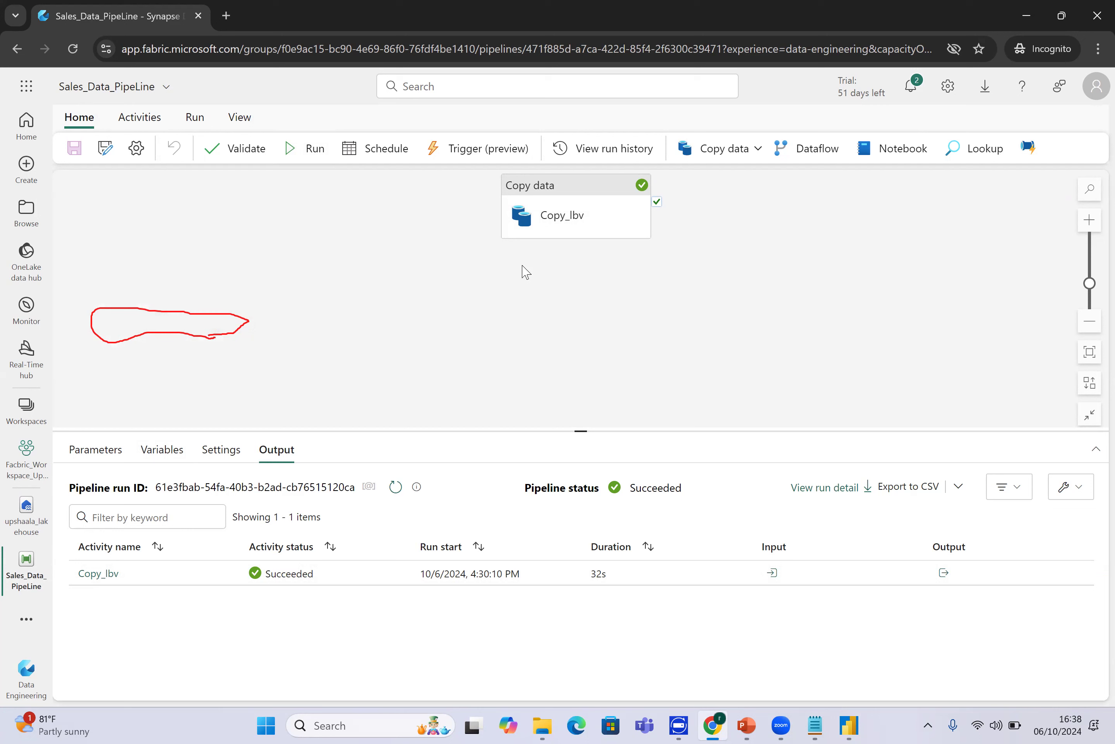
{"action": "mouse_move", "coordinate": [572, 204]}
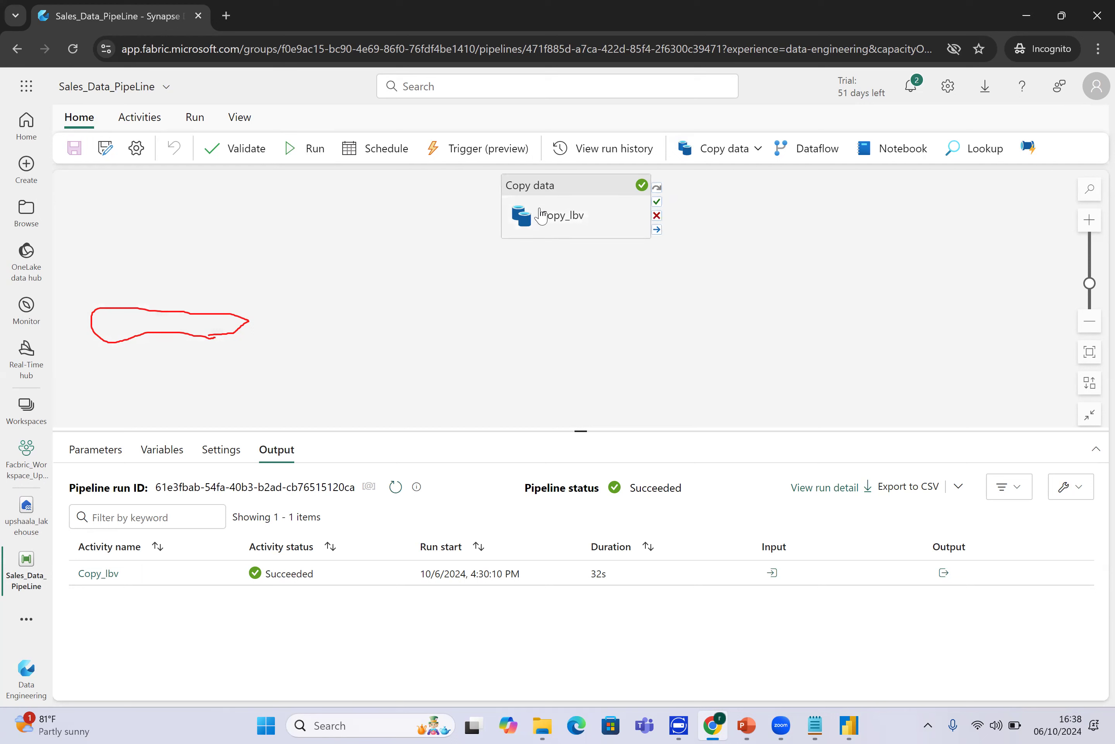
{"action": "left_click", "coordinate": [570, 189]}
{"action": "left_click_drag", "start_coordinate": [525, 235], "coordinate": [519, 272]}
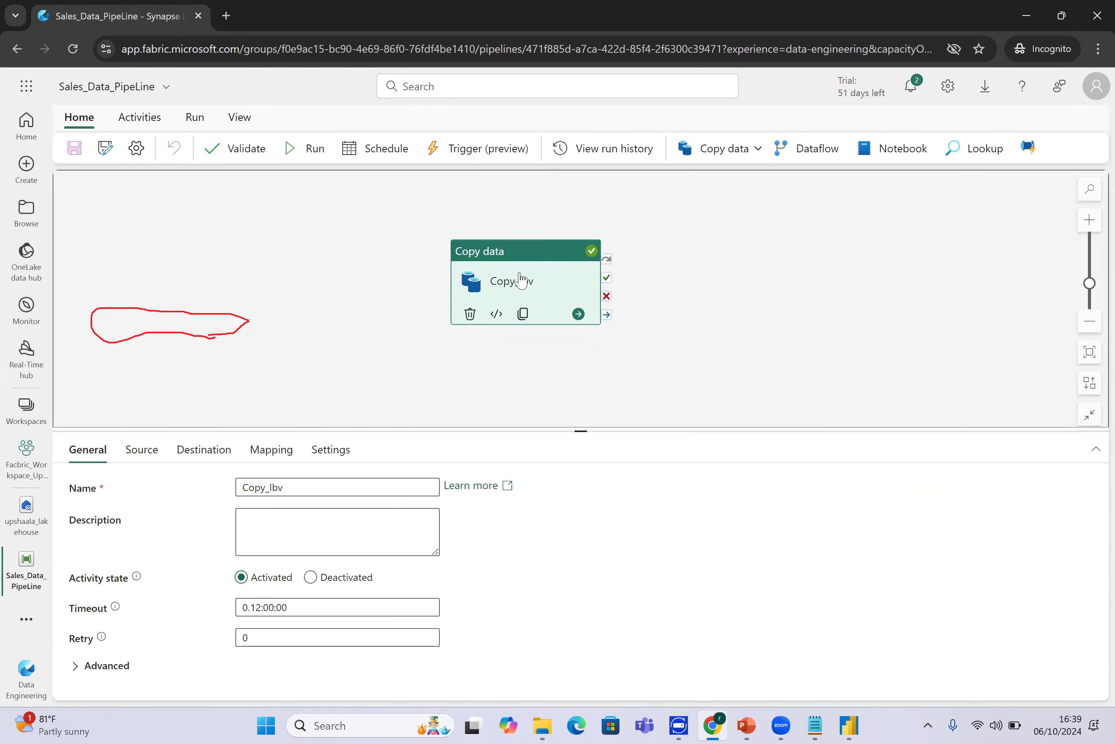
{"action": "left_click", "coordinate": [704, 318]}
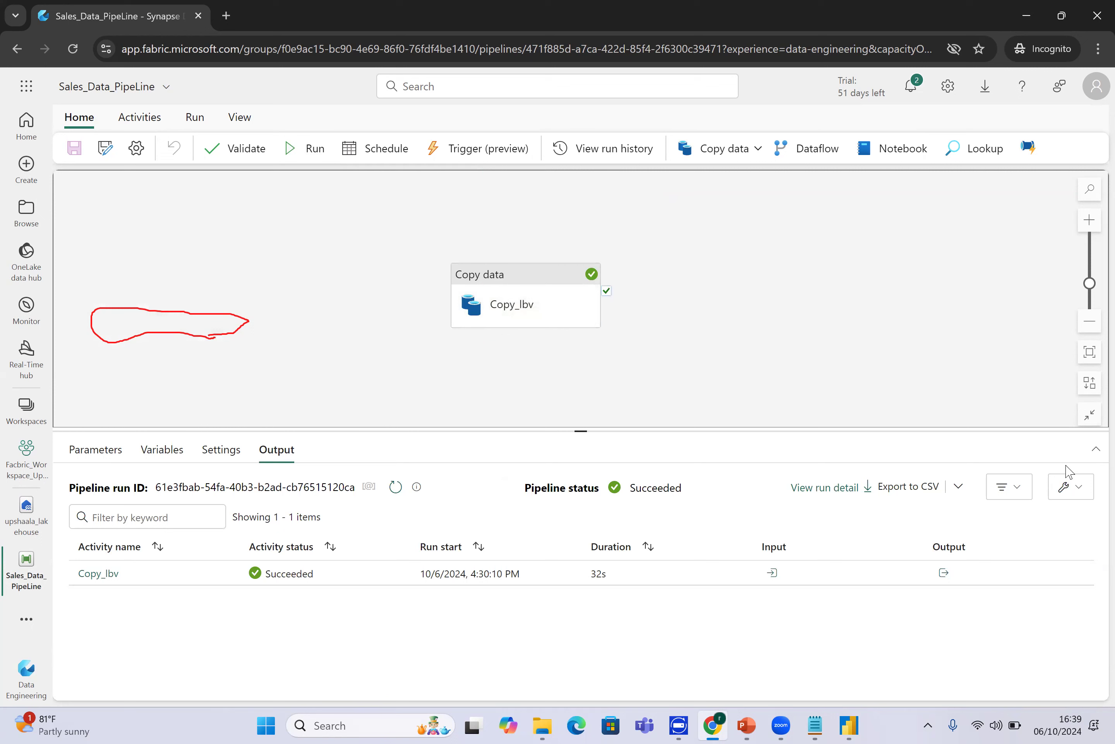
{"action": "left_click", "coordinate": [507, 270]}
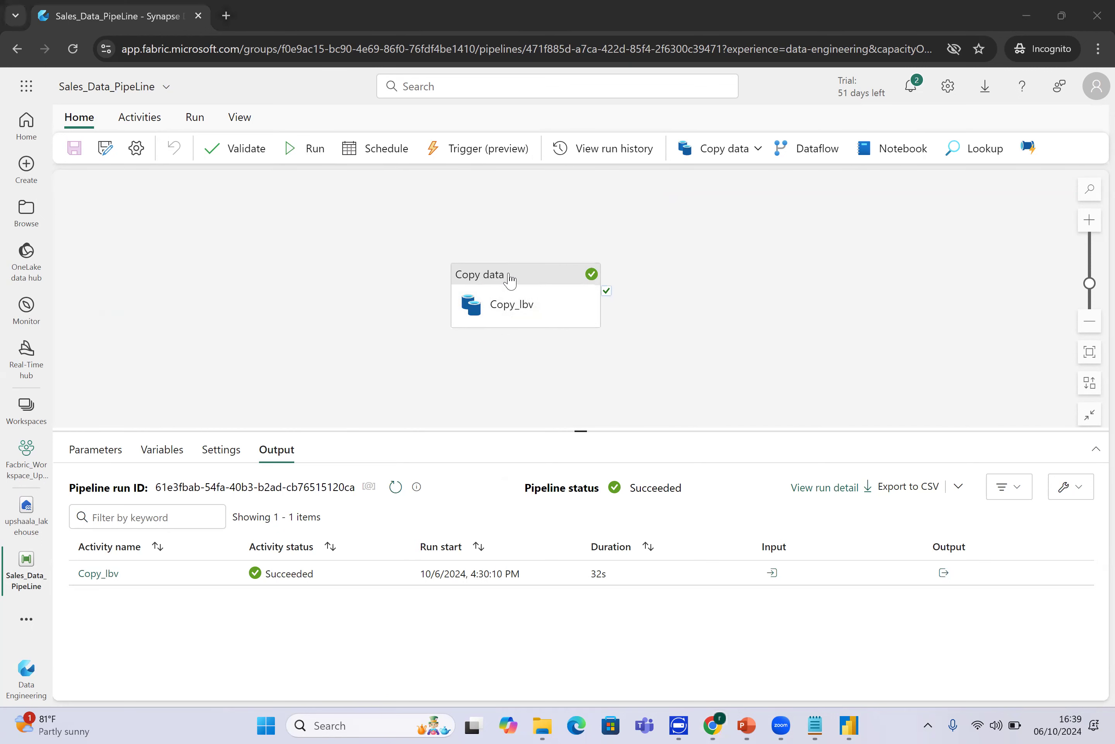
{"action": "left_click_drag", "start_coordinate": [508, 280], "coordinate": [430, 278]}
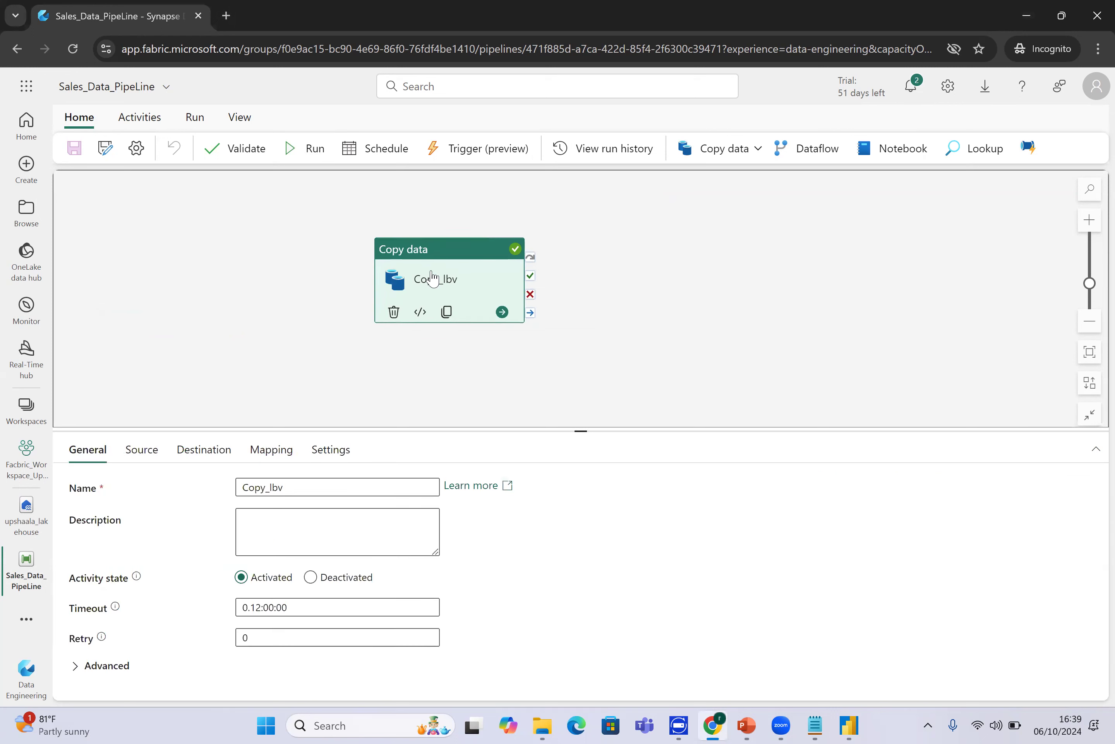
{"action": "left_click", "coordinate": [660, 285]}
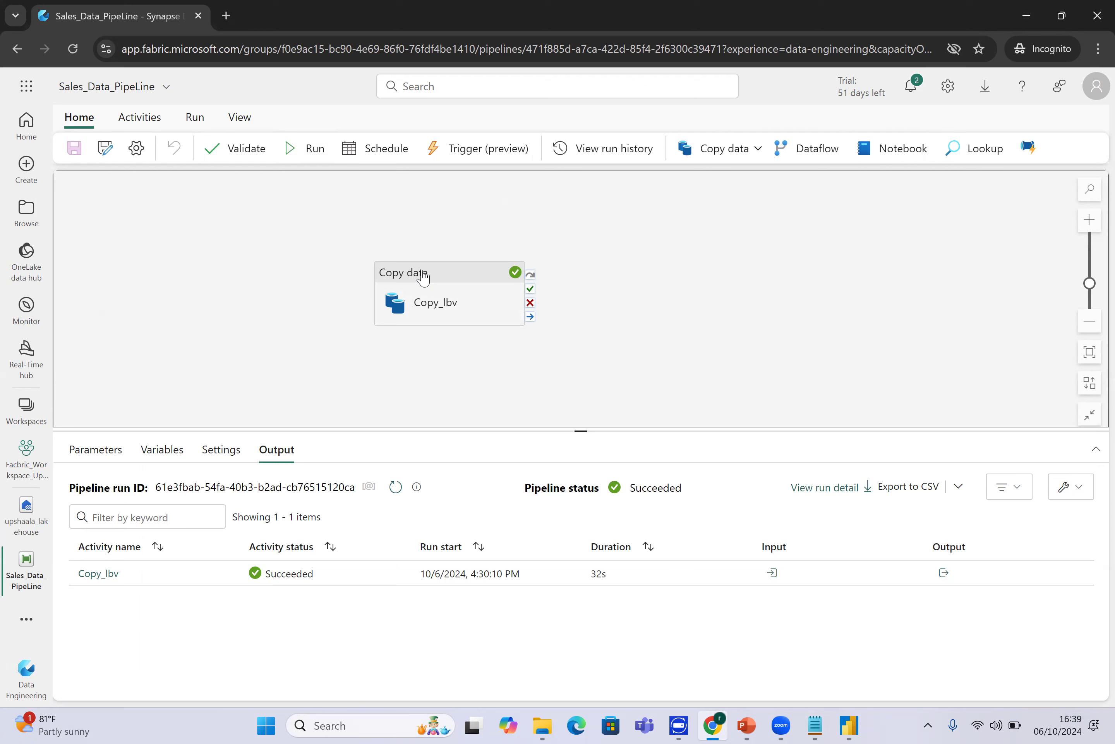
Add a Dataflow activity to the pipeline and name it transformation_to_adf_source_data.
{"action": "left_click", "coordinate": [141, 117]}
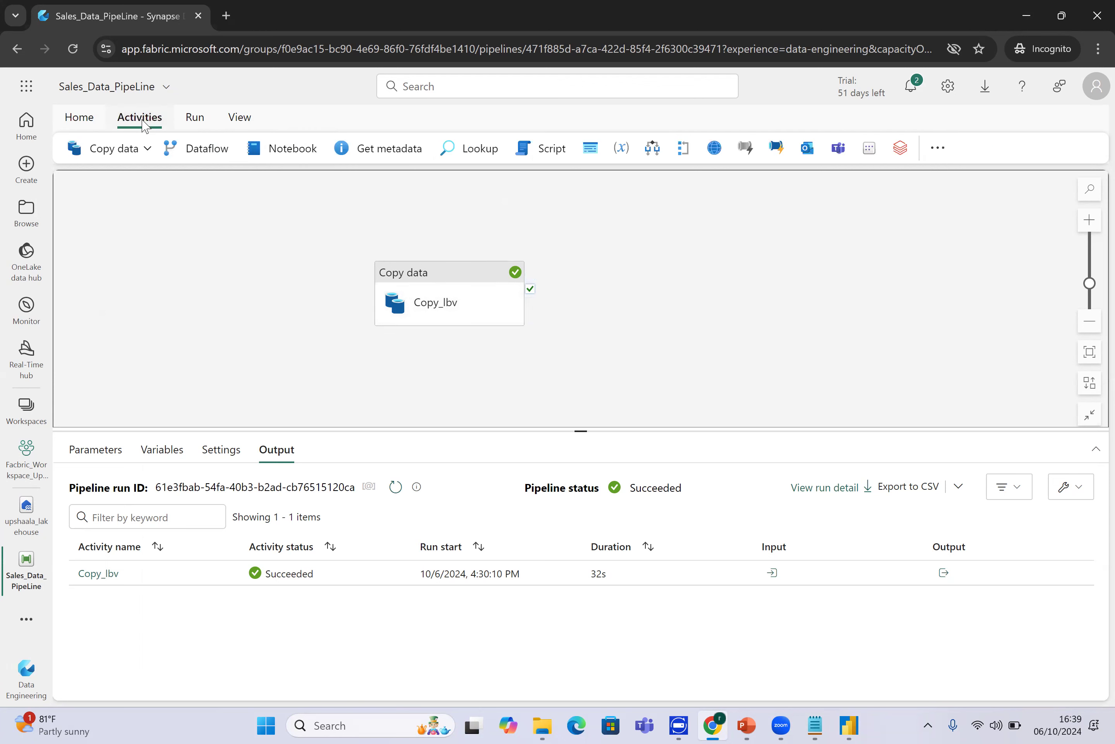
{"action": "left_click", "coordinate": [211, 155]}
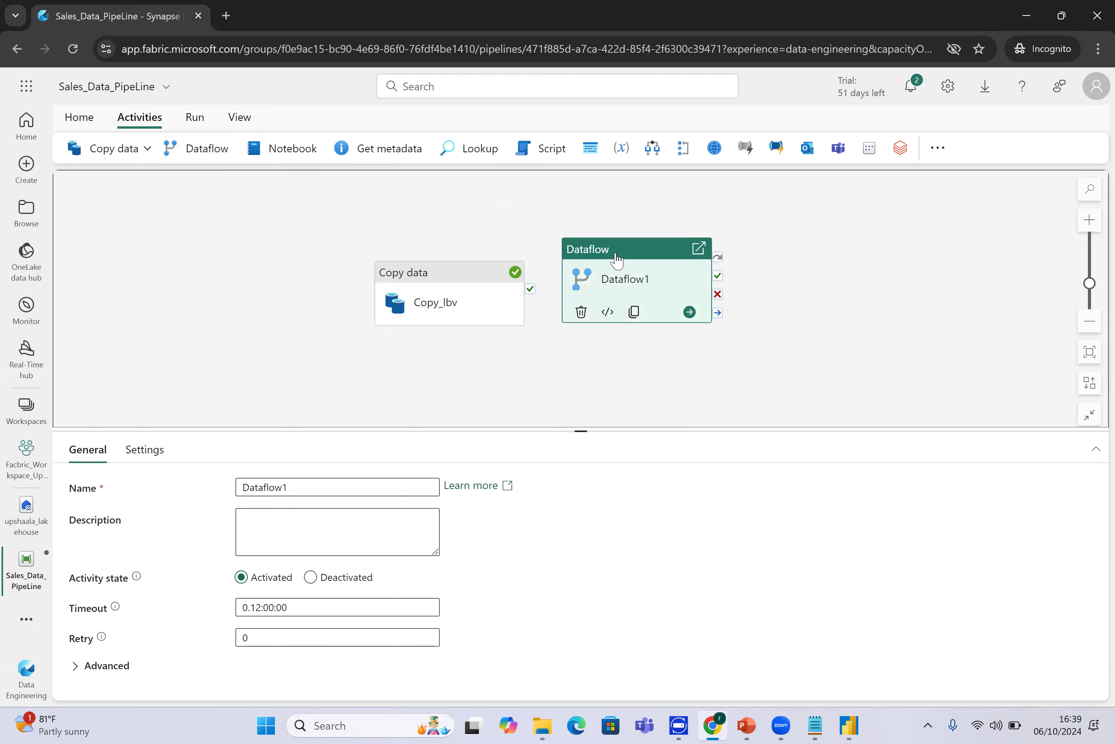
{"action": "left_click", "coordinate": [363, 487]}
{"action": "key", "text": "BackSpace"}
{"action": "key", "text": "BackSpace"}
{"action": "key", "text": "BackSpace"}
{"action": "key", "text": "BackSpace"}
{"action": "key", "text": "BackSpace"}
{"action": "key", "text": "BackSpace"}
{"action": "key", "text": "BackSpace"}
{"action": "key", "text": "BackSpace"}
{"action": "key", "text": "BackSpace"}
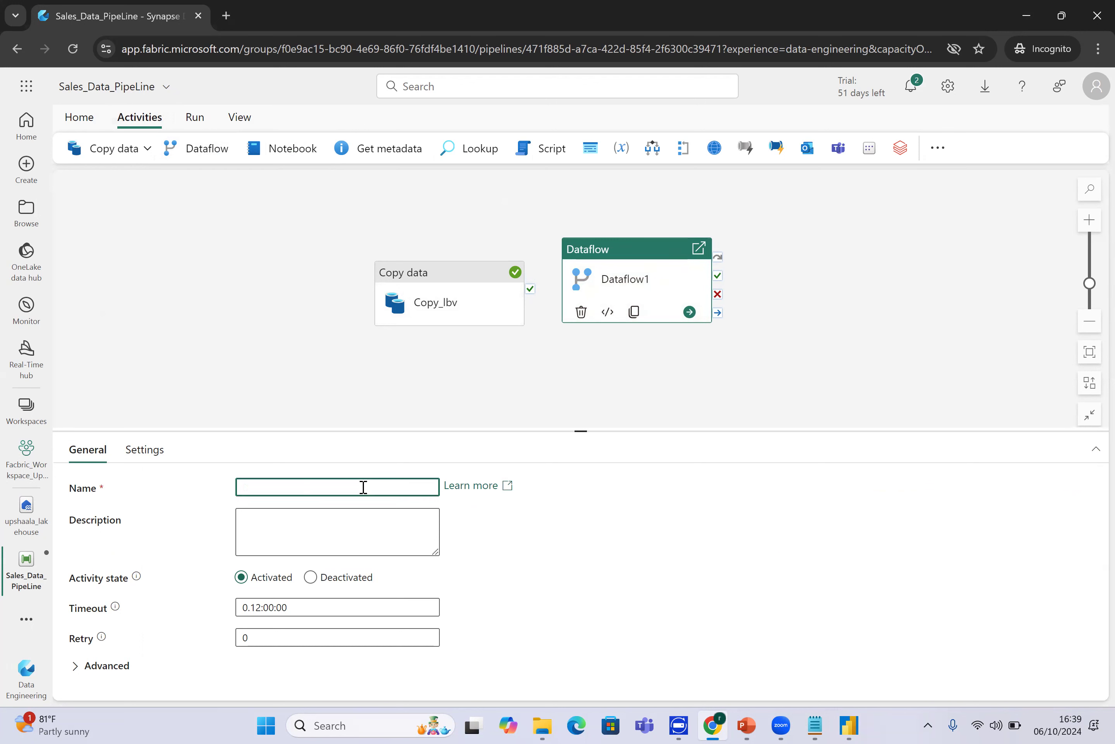
{"action": "type", "text": "data_transformati"}
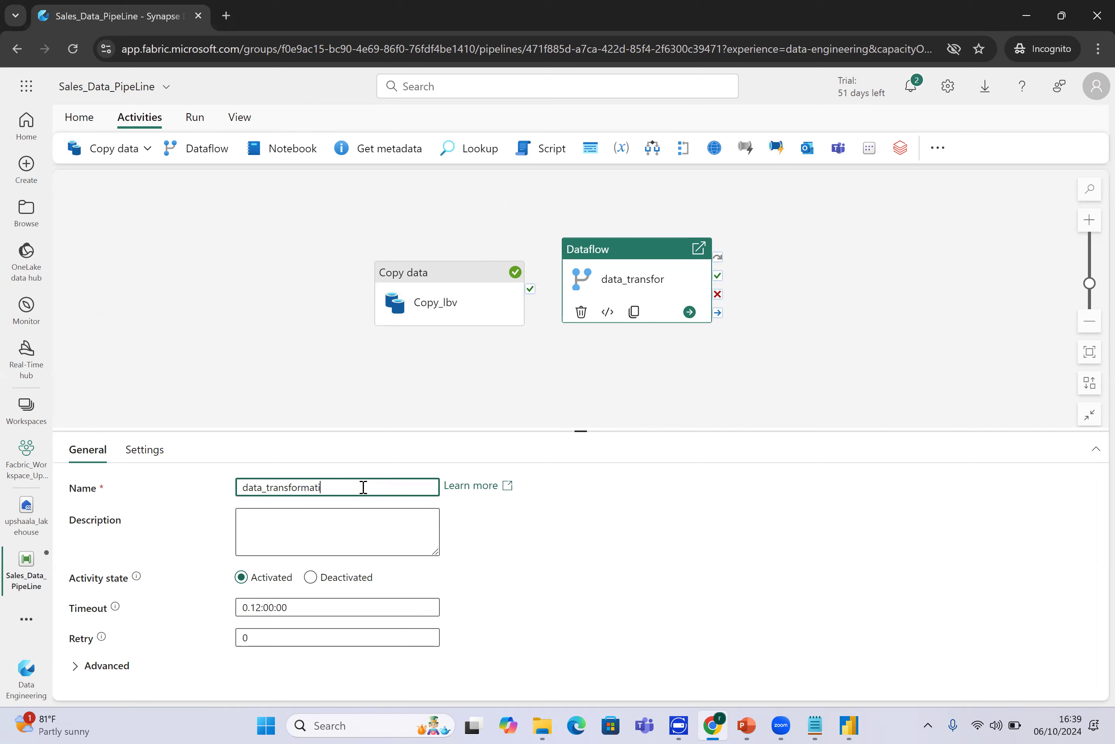
{"action": "type", "text": "on_sales"}
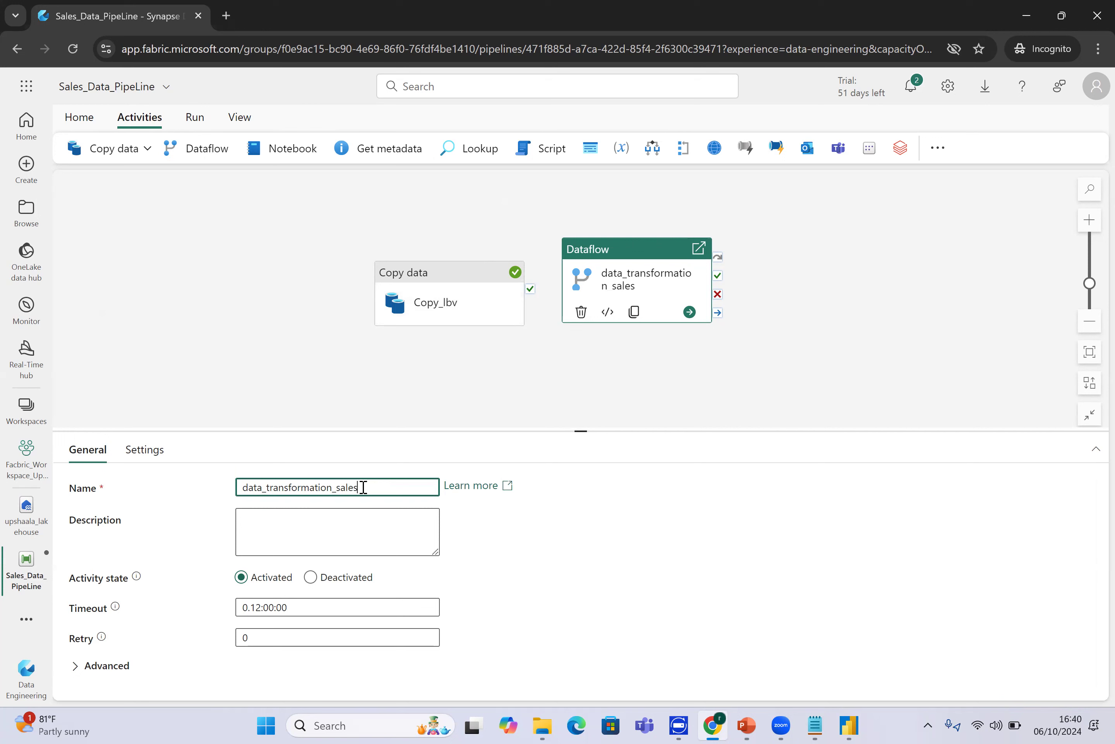
{"action": "key", "text": "BackSpace"}
{"action": "key", "text": "BackSpace"}
{"action": "key", "text": "BackSpace"}
{"action": "key", "text": "BackSpace"}
{"action": "key", "text": "BackSpace"}
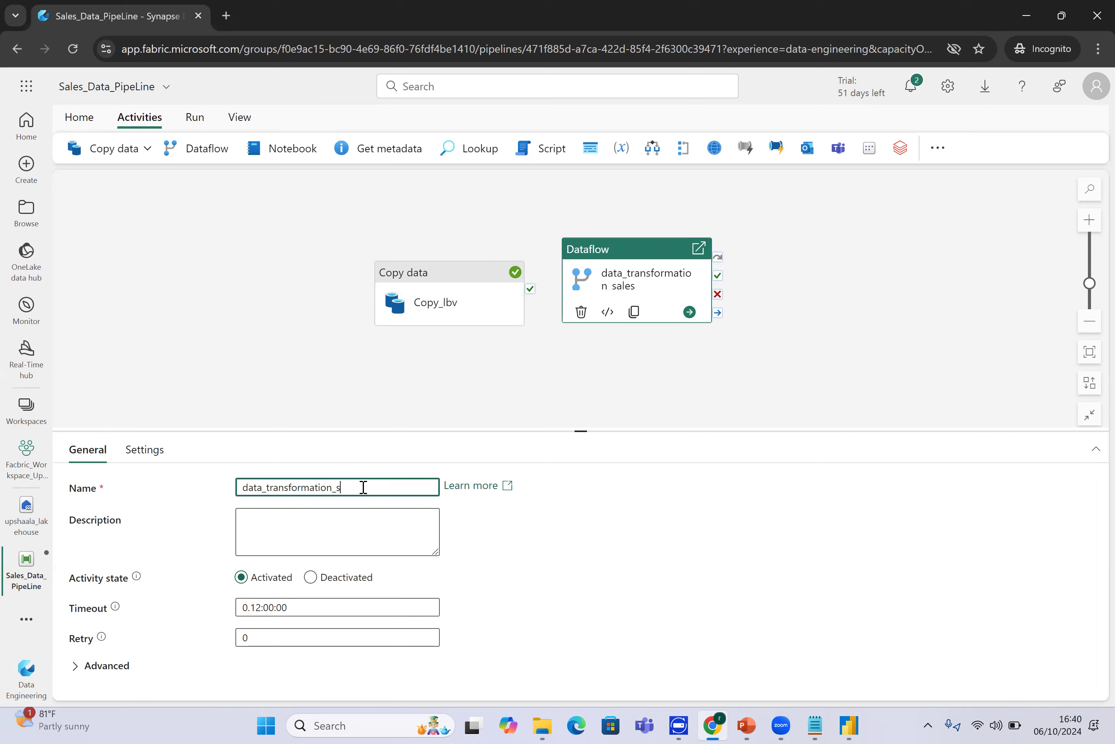
{"action": "type", "text": "to_adf"}
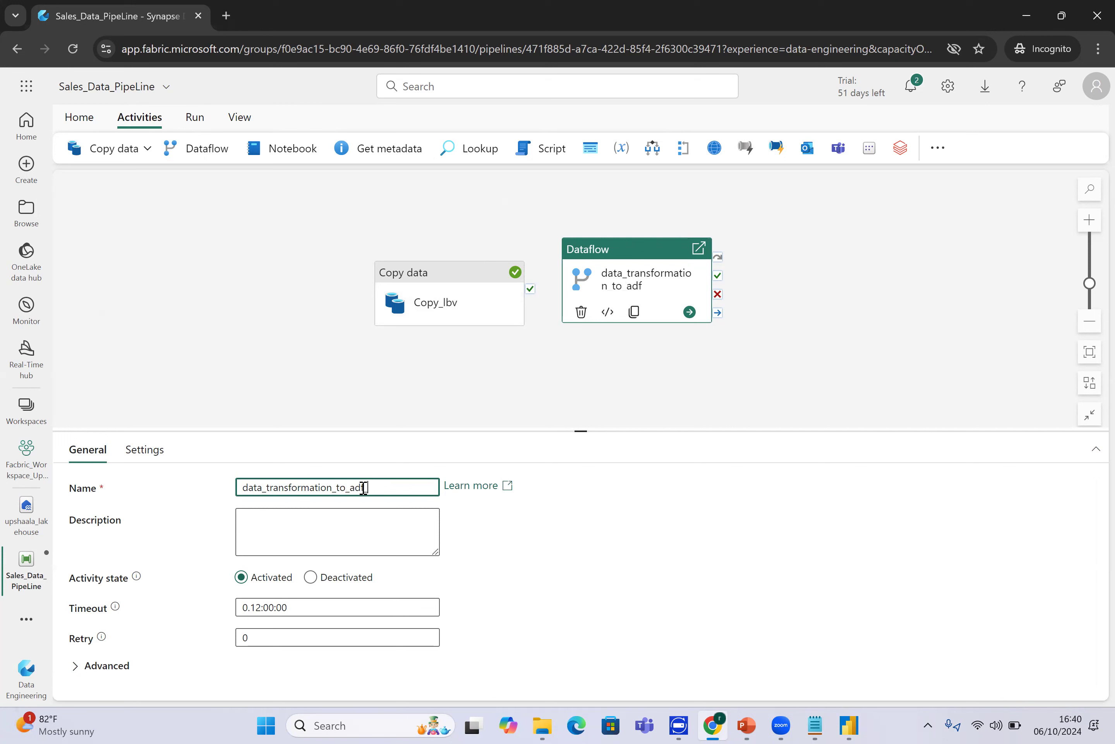
{"action": "type", "text": "_source"}
{"action": "left_click", "coordinate": [269, 488]}
{"action": "key", "text": "BackSpace"}
{"action": "key", "text": "BackSpace"}
{"action": "key", "text": "BackSpace"}
{"action": "key", "text": "BackSpace"}
{"action": "key", "text": "BackSpace"}
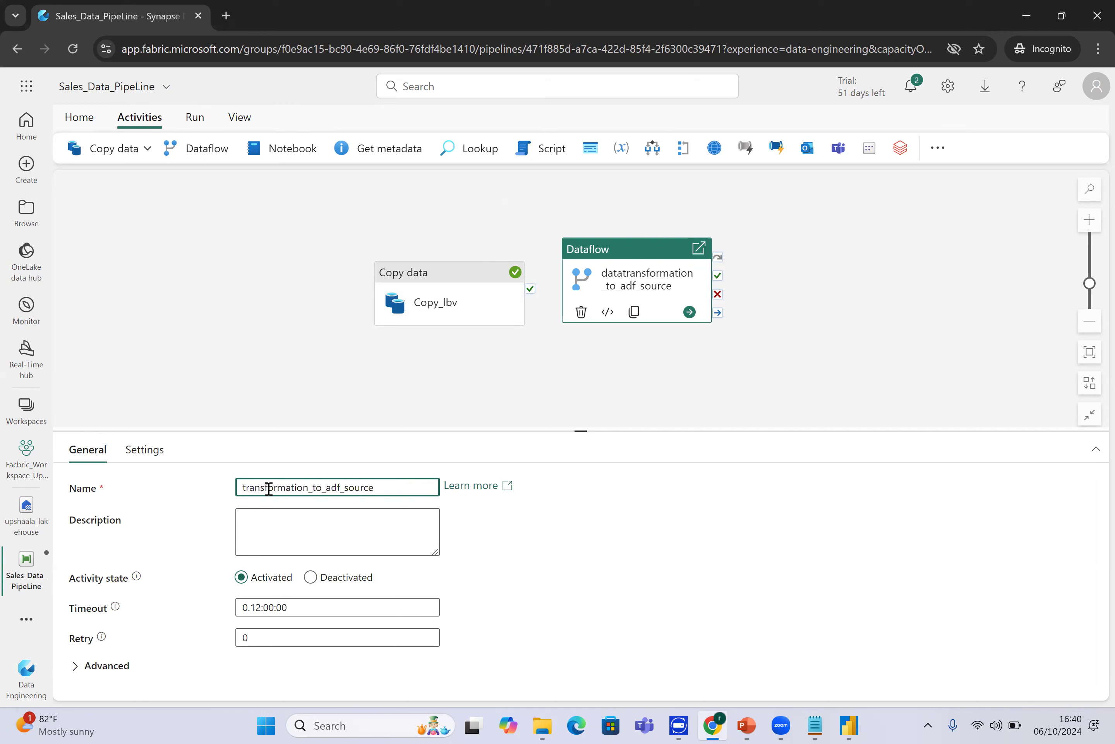
{"action": "left_click", "coordinate": [385, 486]}
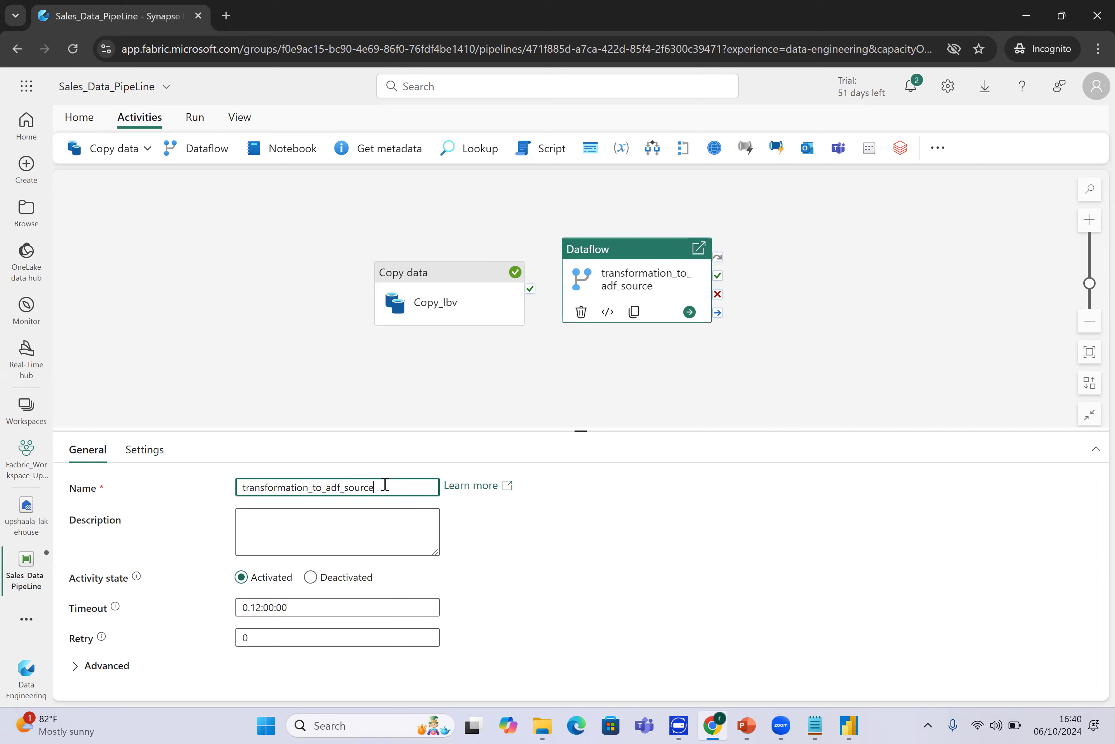
{"action": "type", "text": "_data"}
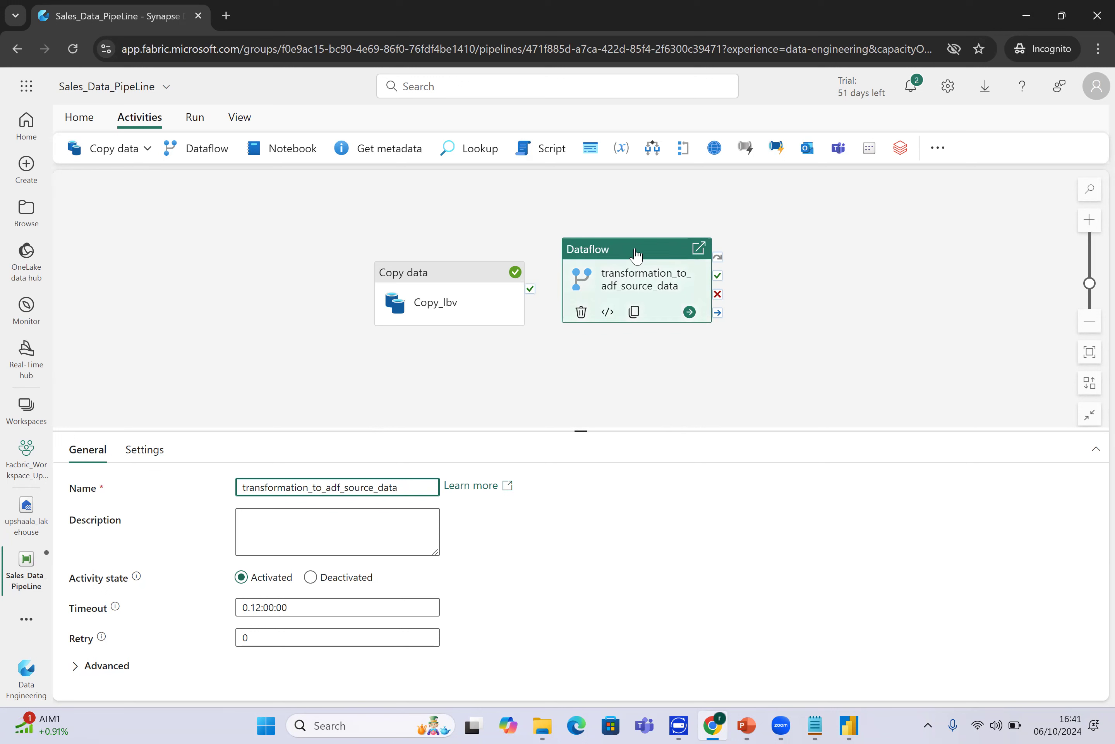
Examine which workspaces and existing dataflows the Dataflow activity's settings offer, without choosing another one.
{"action": "left_click", "coordinate": [157, 456]}
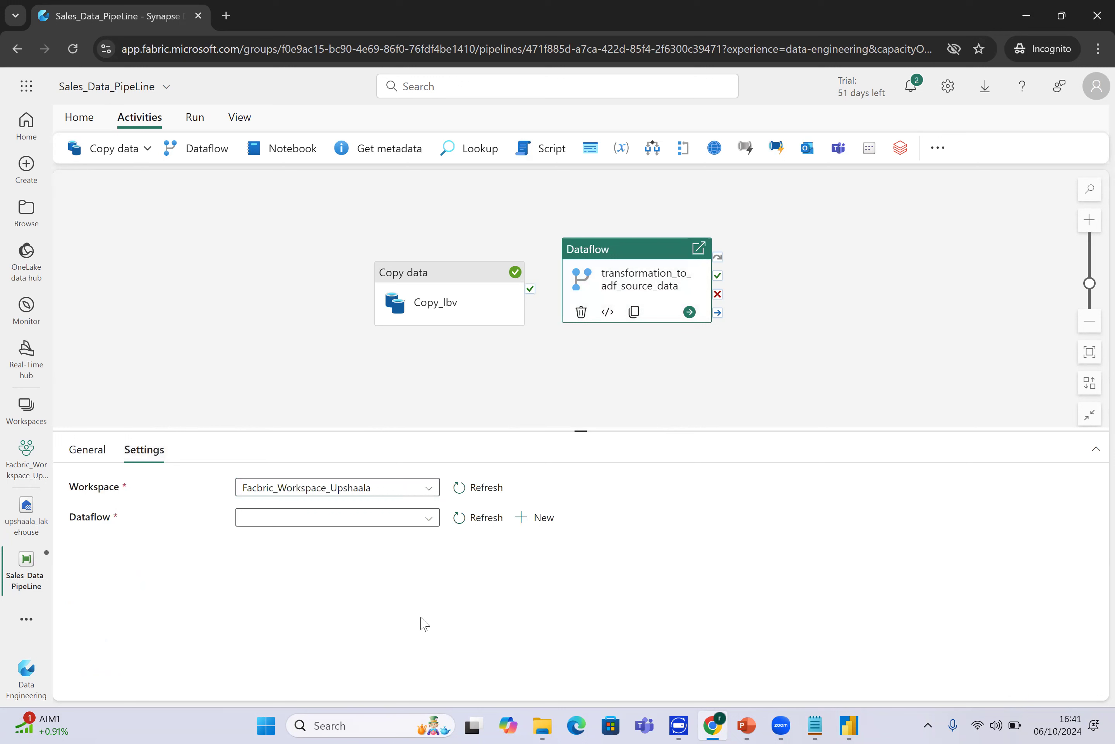
{"action": "left_click", "coordinate": [438, 494]}
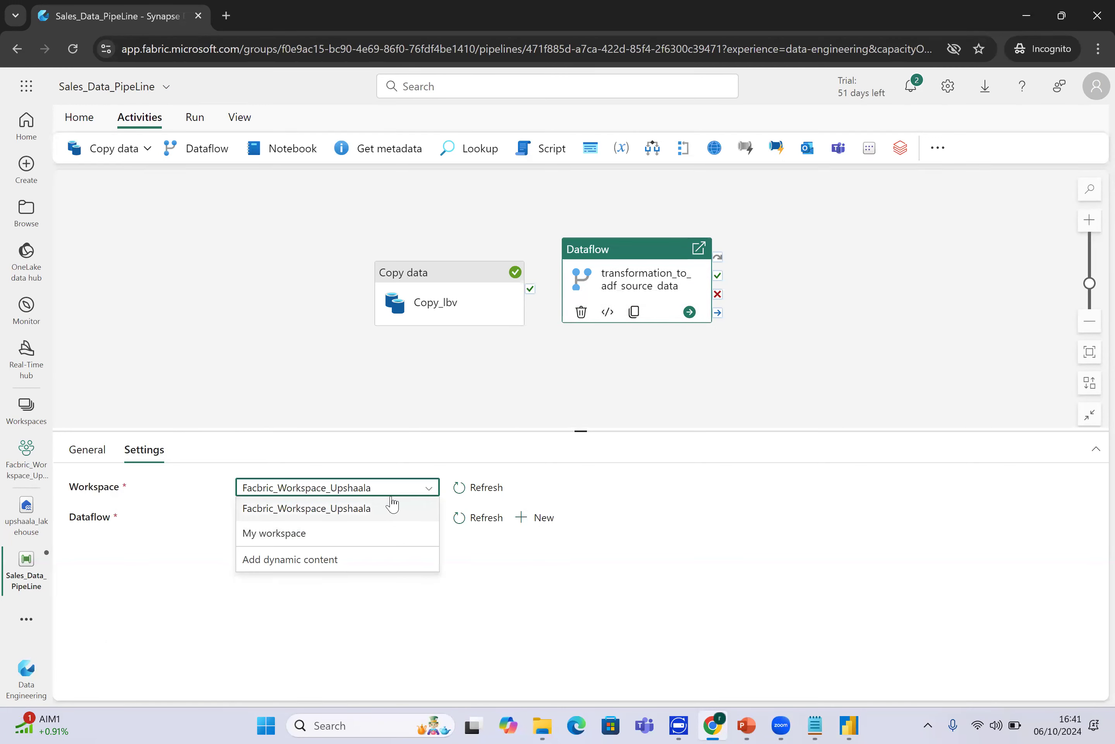
{"action": "left_click", "coordinate": [532, 478]}
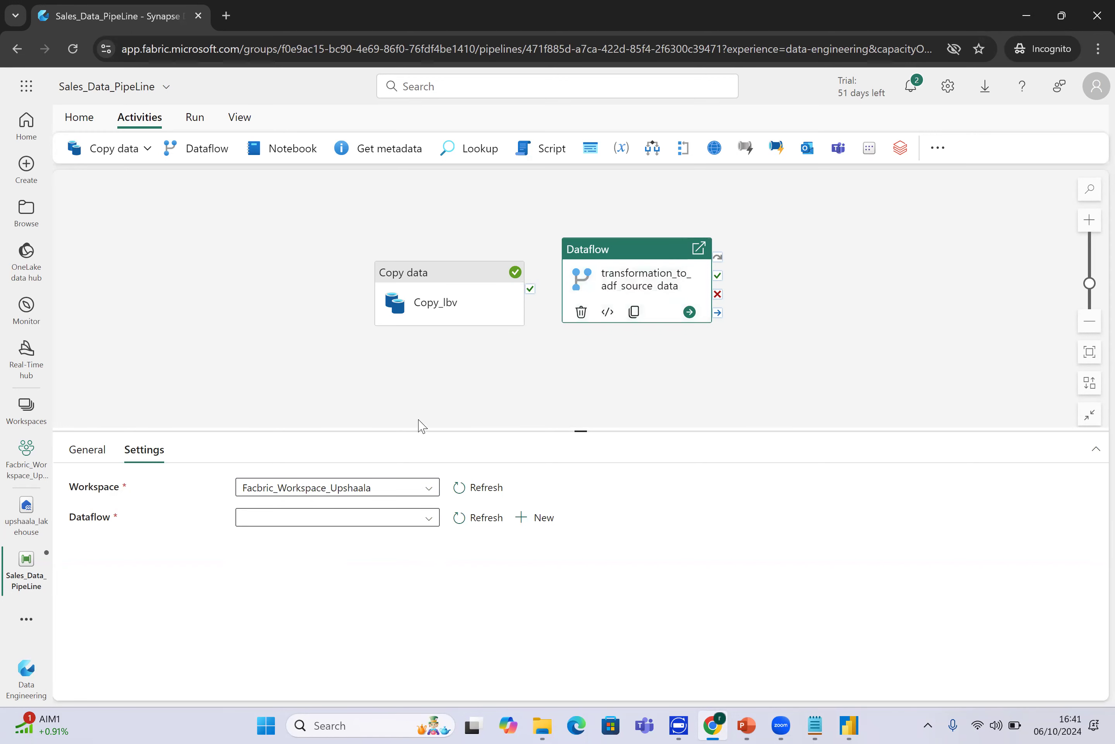
{"action": "left_click", "coordinate": [429, 492]}
{"action": "left_click", "coordinate": [462, 495]}
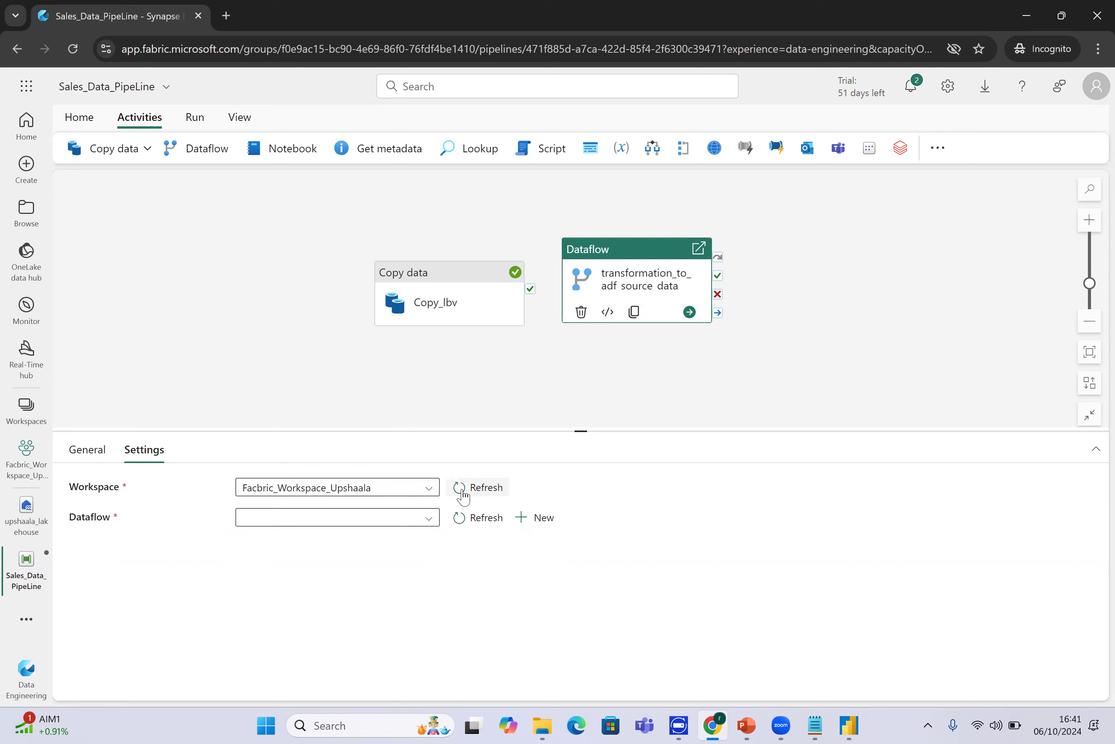
{"action": "left_click", "coordinate": [436, 520]}
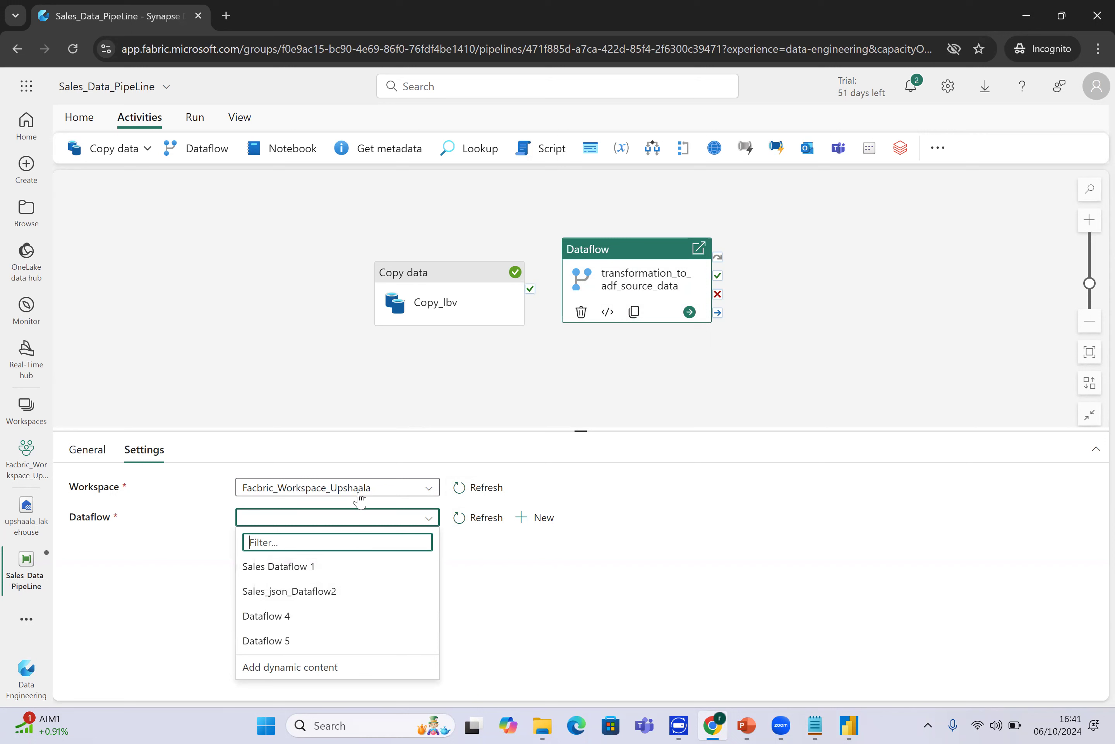
{"action": "left_click", "coordinate": [495, 566]}
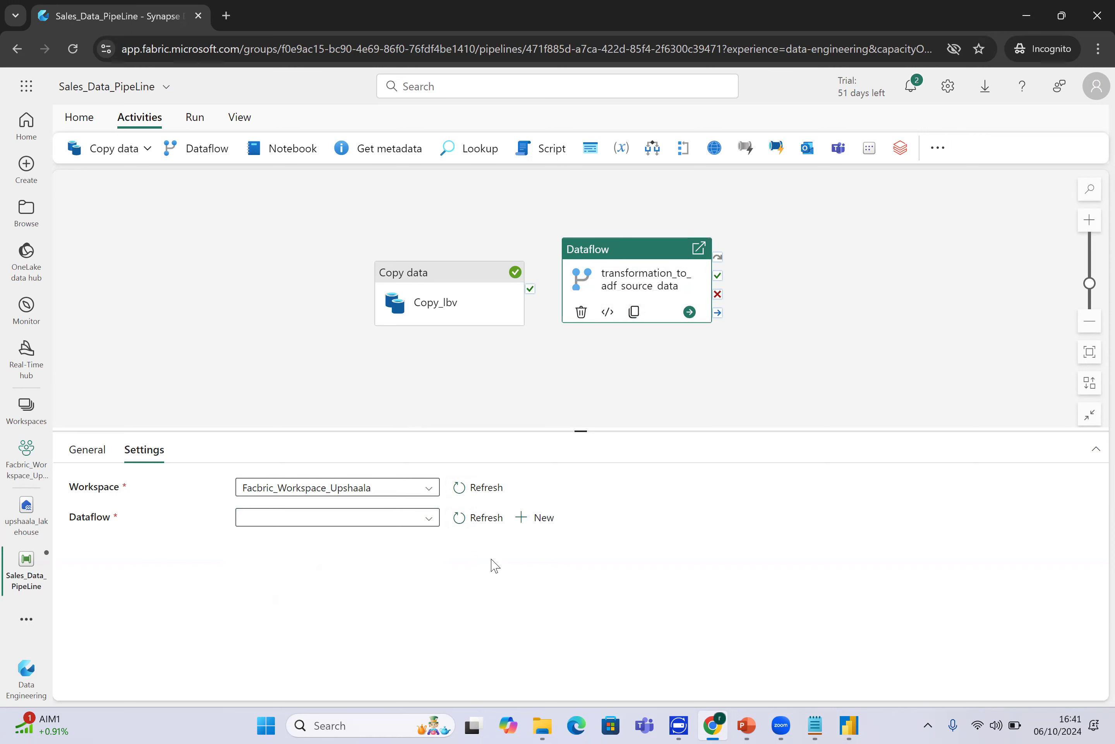
{"action": "left_click", "coordinate": [435, 517]}
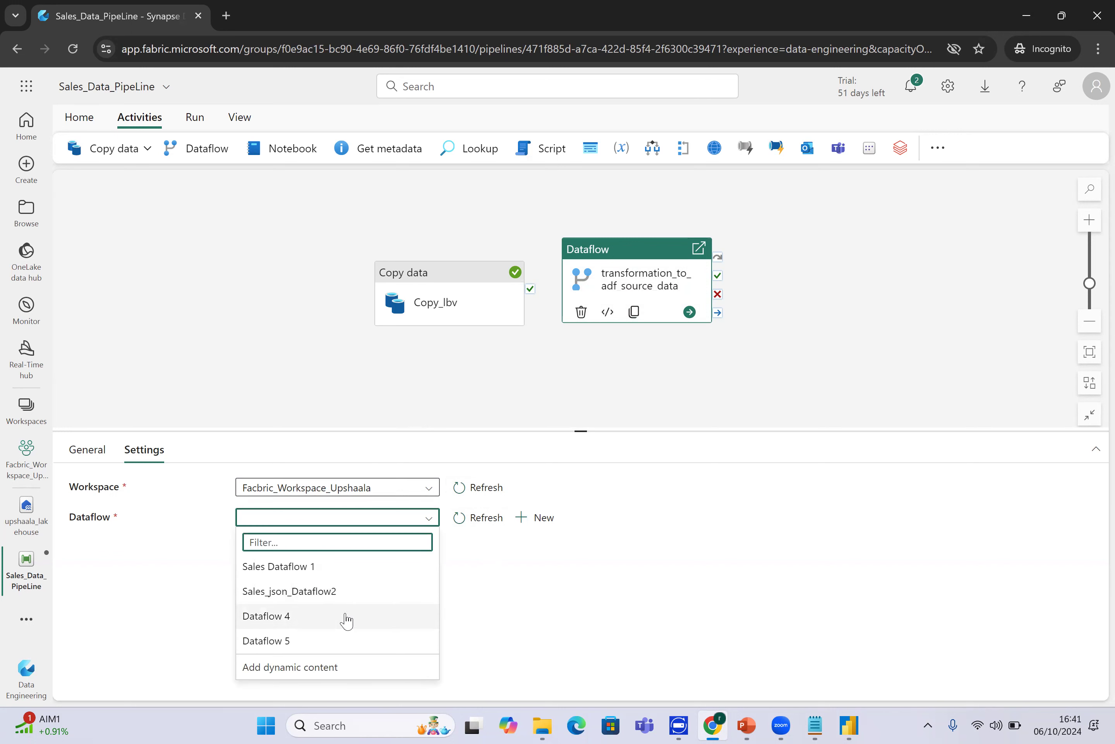
{"action": "left_click", "coordinate": [504, 582]}
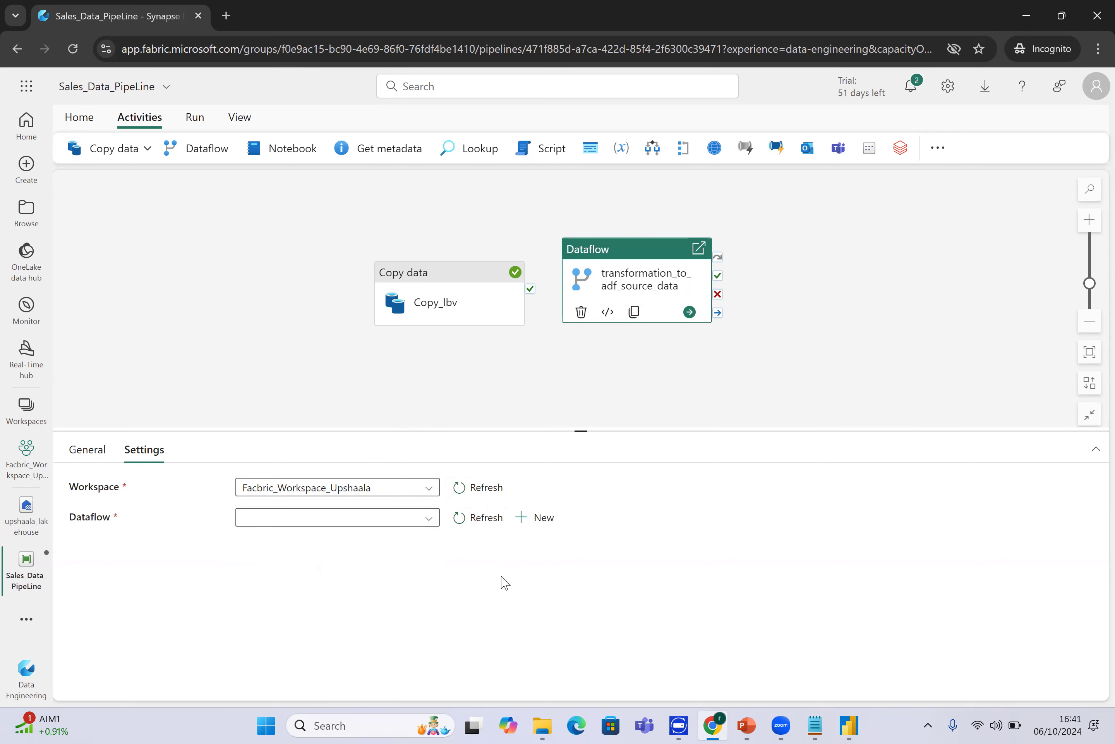
Create a new dataflow for the activity and rename it transform_azure_sales_data.
{"action": "left_click", "coordinate": [531, 519]}
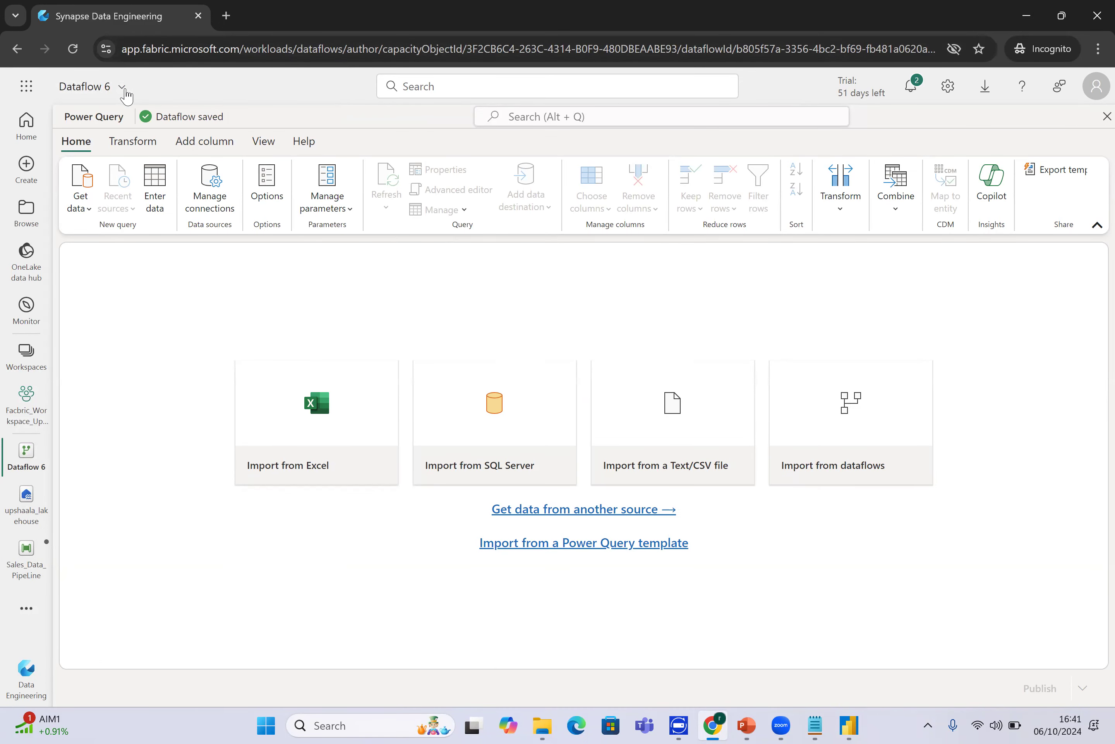
{"action": "left_click", "coordinate": [123, 88]}
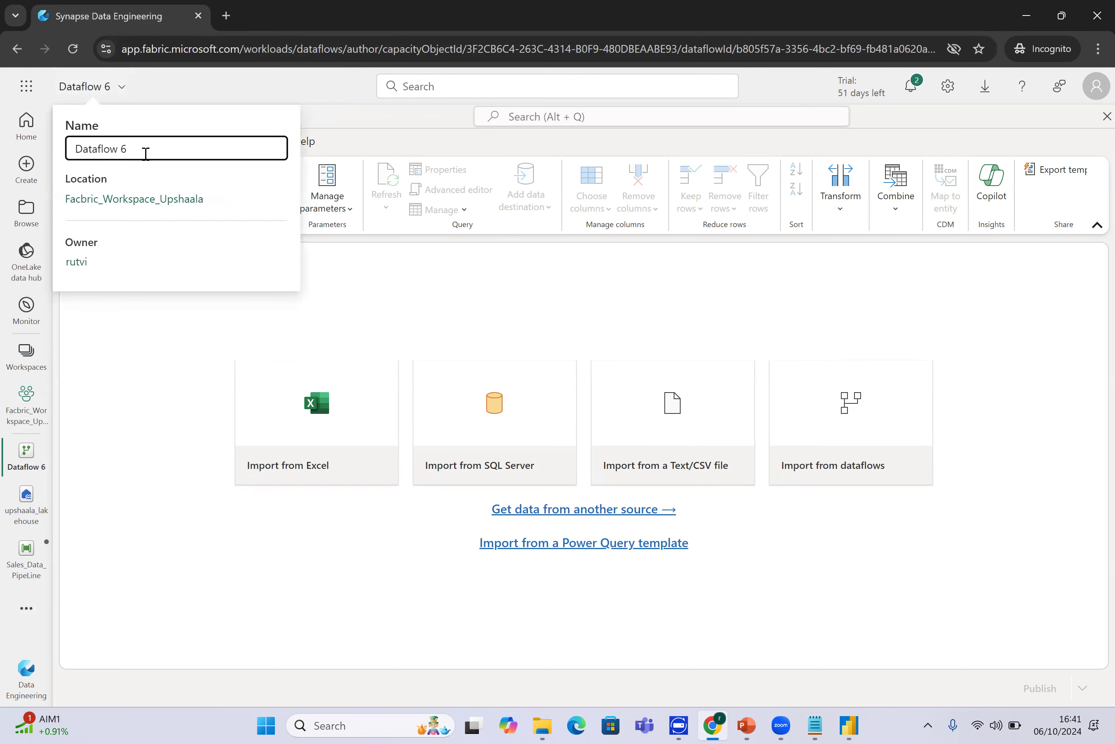
{"action": "key", "text": "BackSpace"}
{"action": "key", "text": "BackSpace"}
{"action": "key", "text": "BackSpace"}
{"action": "key", "text": "BackSpace"}
{"action": "key", "text": "BackSpace"}
{"action": "key", "text": "BackSpace"}
{"action": "key", "text": "BackSpace"}
{"action": "key", "text": "BackSpace"}
{"action": "type", "text": "transform_azure_sales_data"}
{"action": "key", "text": "Return"}
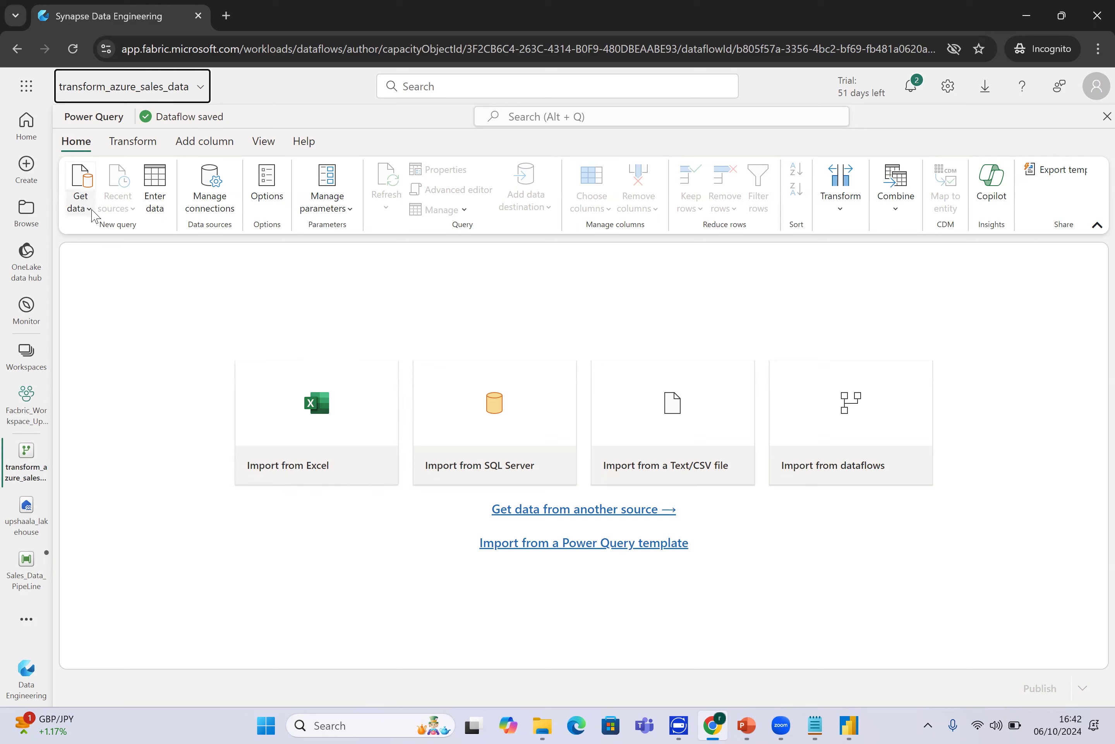
Connect the dataflow to a new Microsoft Fabric Lakehouse source using the existing Lakehouse (none) connection.
{"action": "left_click", "coordinate": [90, 210]}
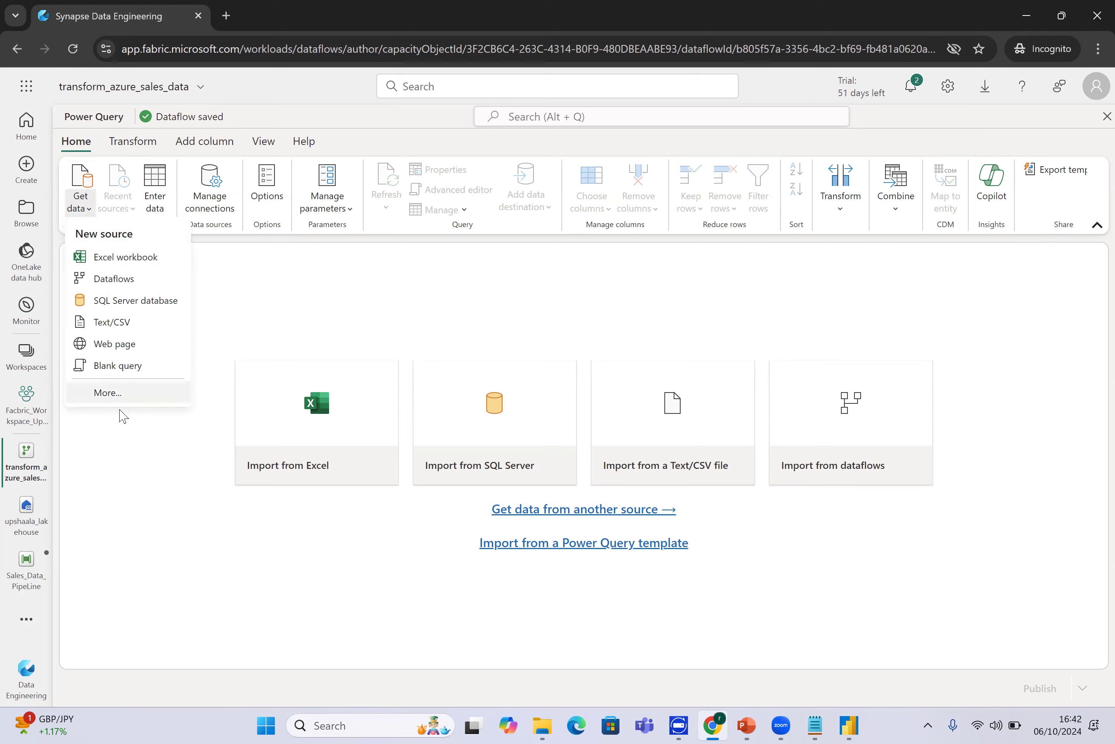
{"action": "left_click", "coordinate": [107, 393]}
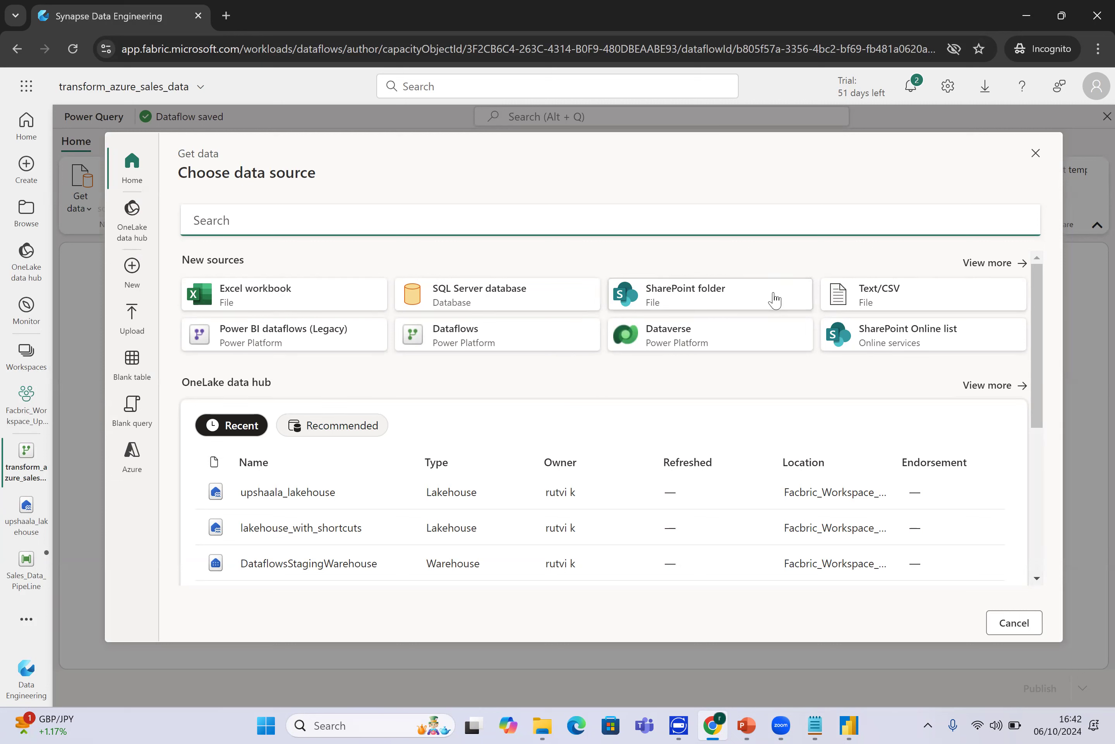
{"action": "left_click", "coordinate": [977, 265]}
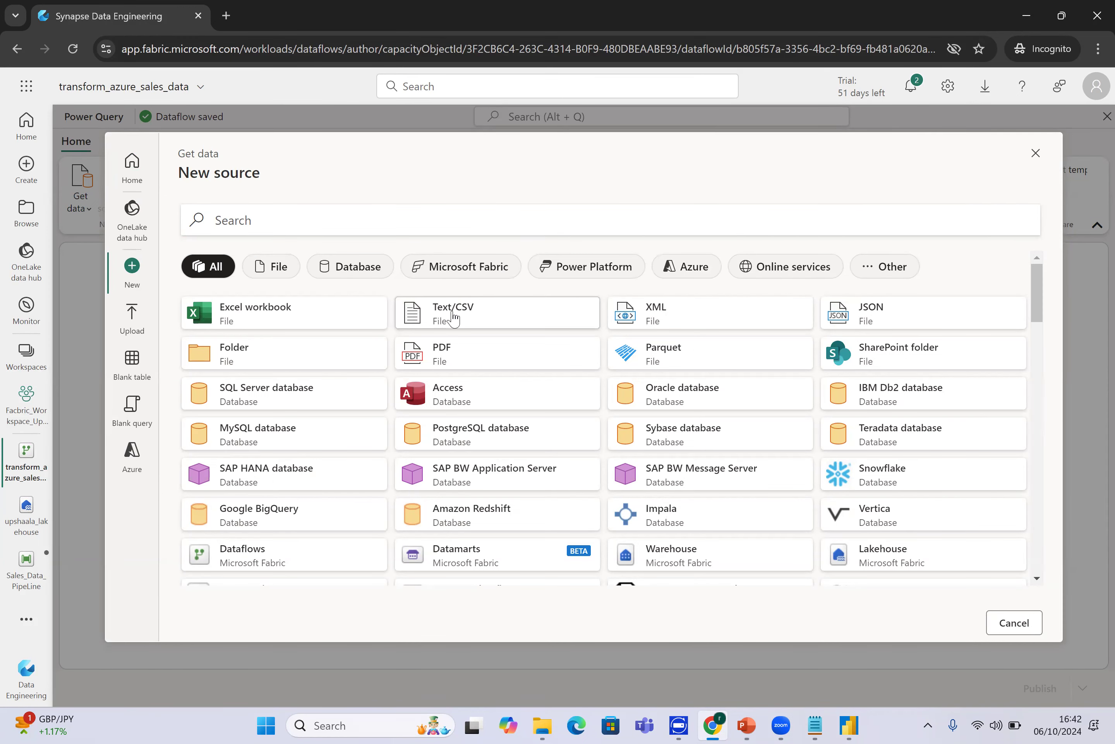
{"action": "left_click", "coordinate": [488, 272]}
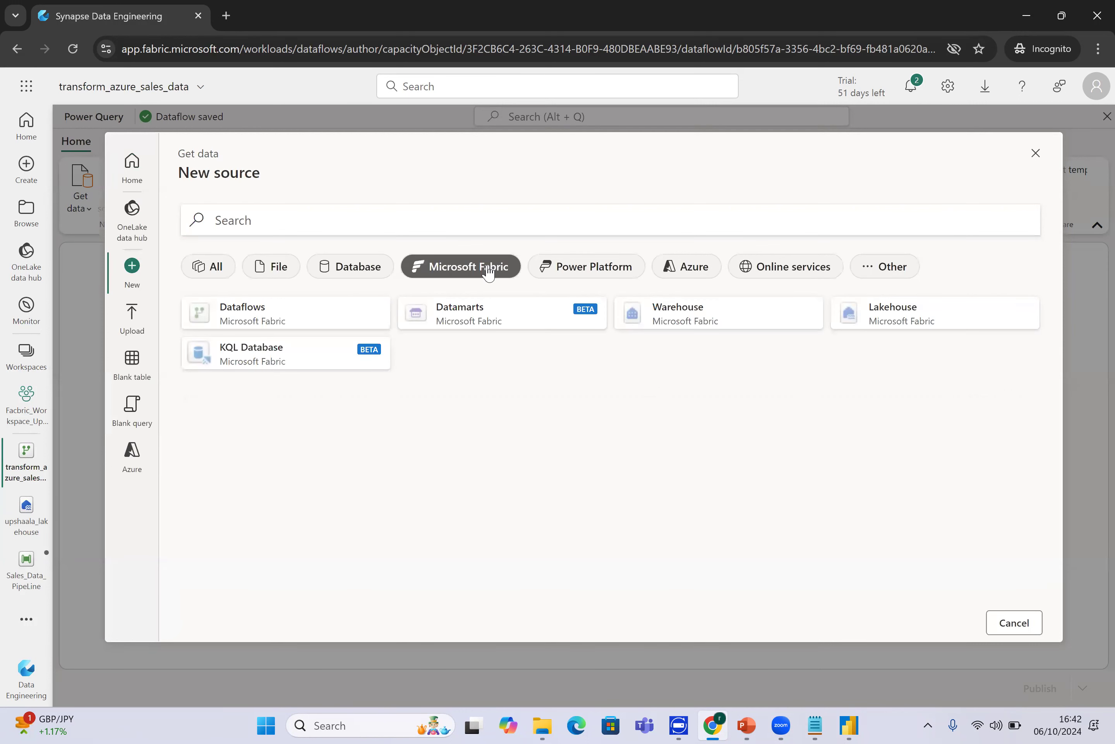
{"action": "left_click", "coordinate": [886, 330]}
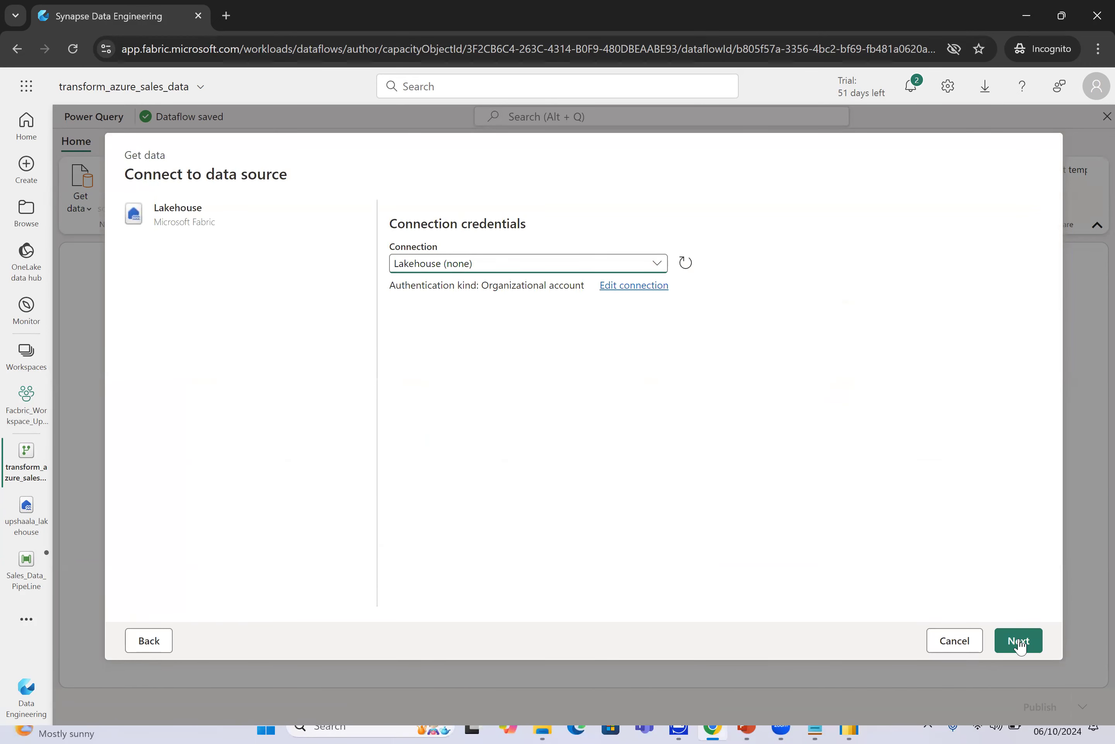
{"action": "left_click", "coordinate": [1019, 641]}
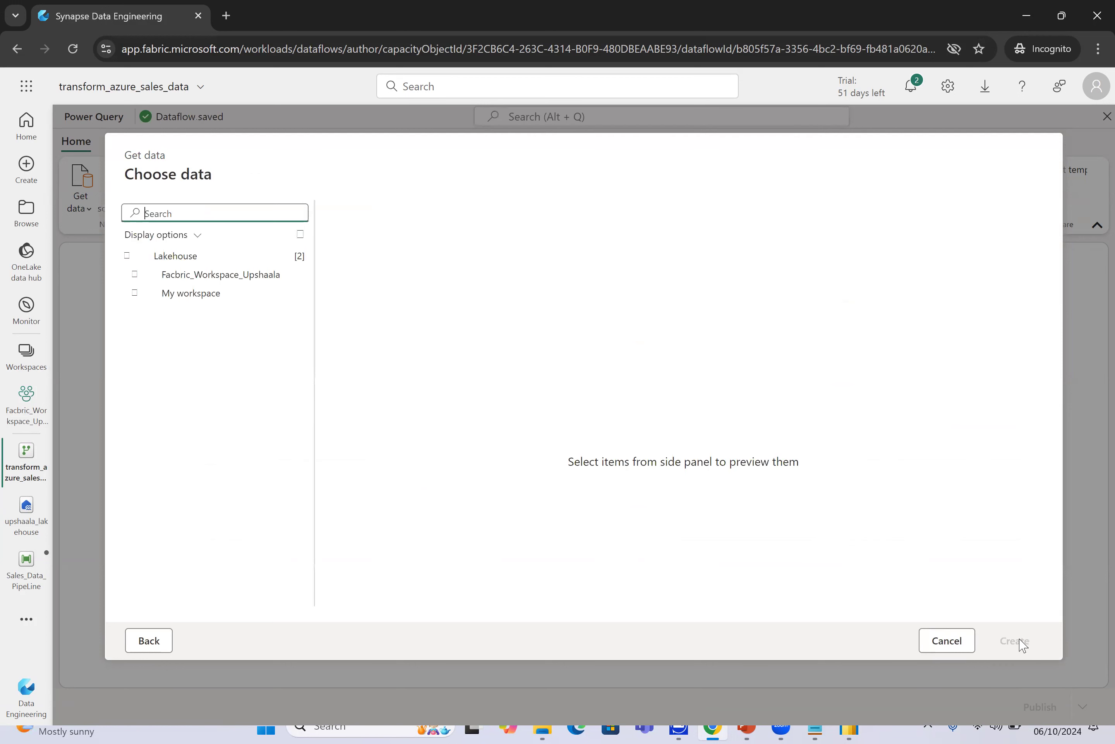
Import the fact_sale_azure_blob table from upshaala_lakehouse in Facbric_Workspace_Upshaala as a query.
{"action": "left_click", "coordinate": [136, 275]}
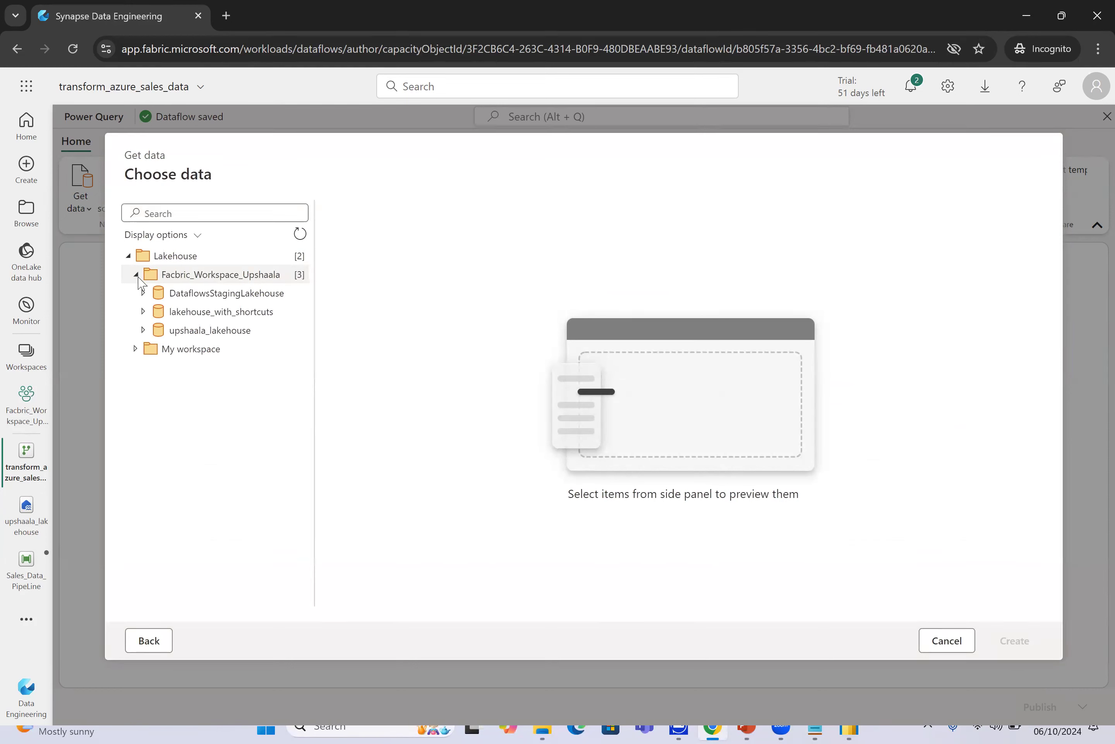
{"action": "left_click", "coordinate": [143, 330]}
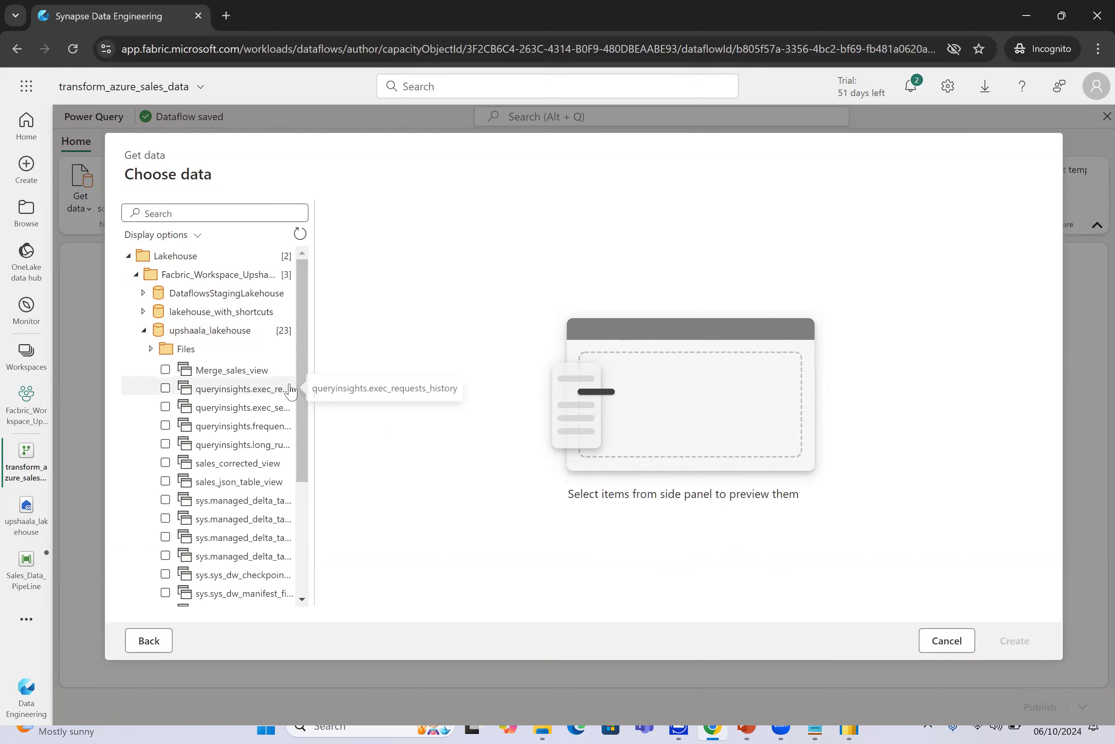
{"action": "left_click_drag", "start_coordinate": [302, 408], "coordinate": [311, 535]}
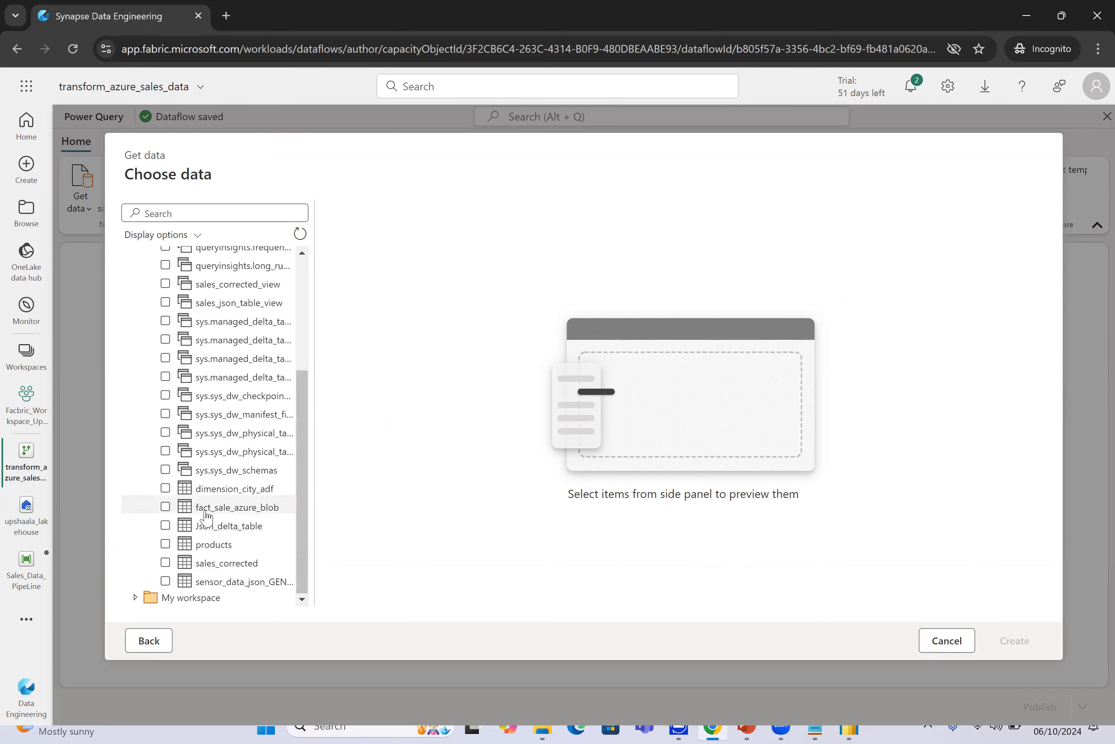
{"action": "left_click", "coordinate": [165, 507]}
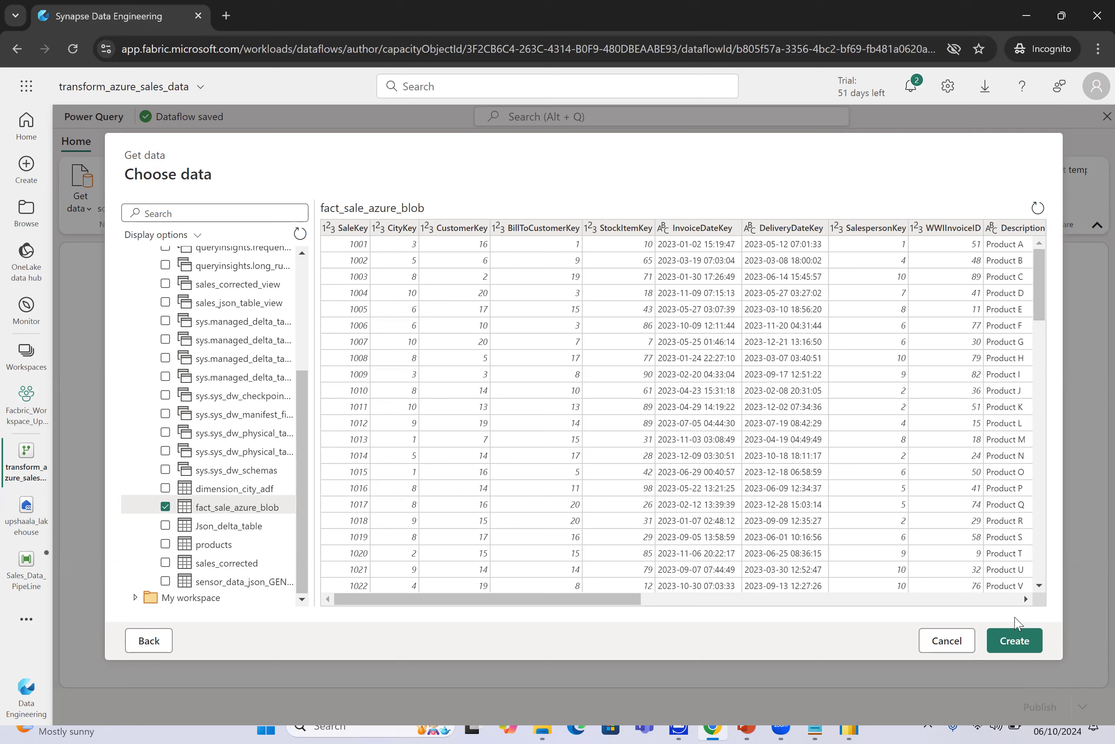
{"action": "left_click", "coordinate": [1021, 640]}
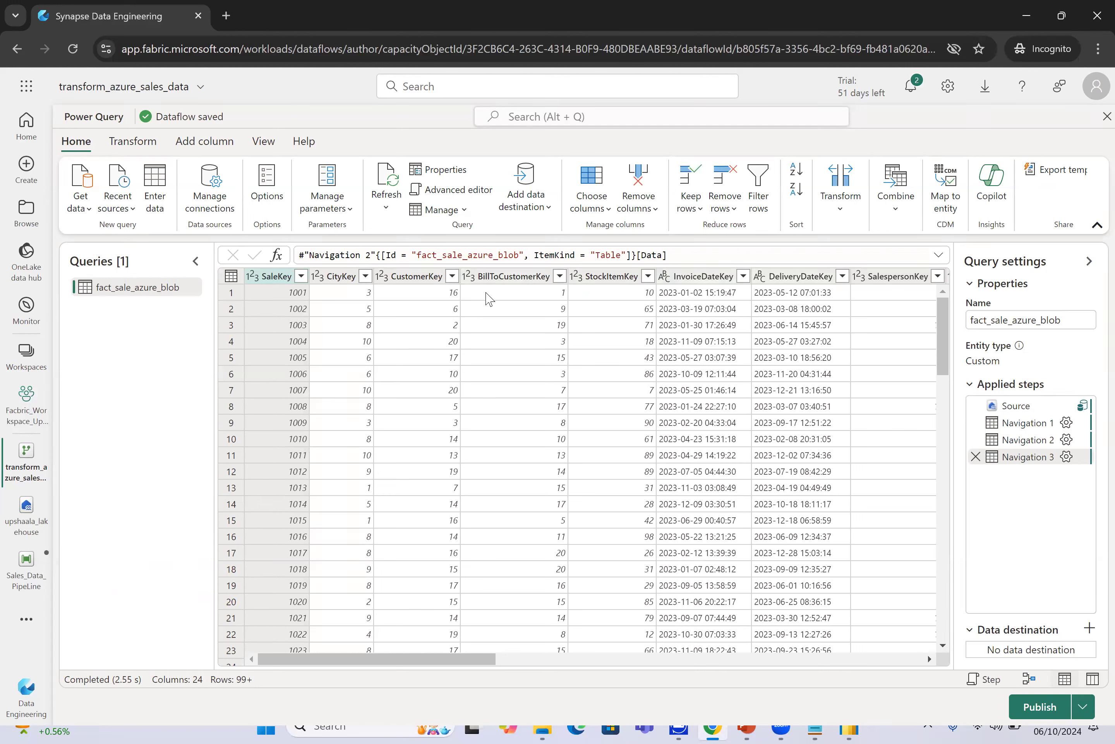
Set the data type of the BillToCustomerKey column to Whole number.
{"action": "left_click", "coordinate": [468, 277]}
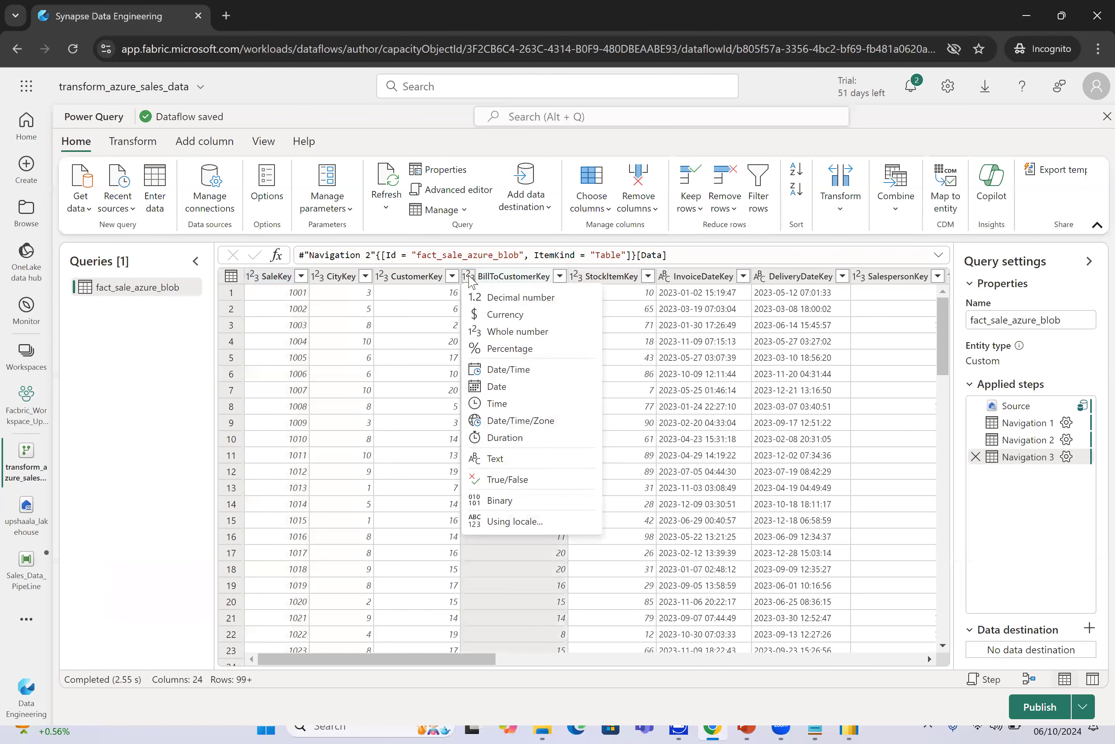
{"action": "left_click", "coordinate": [489, 331]}
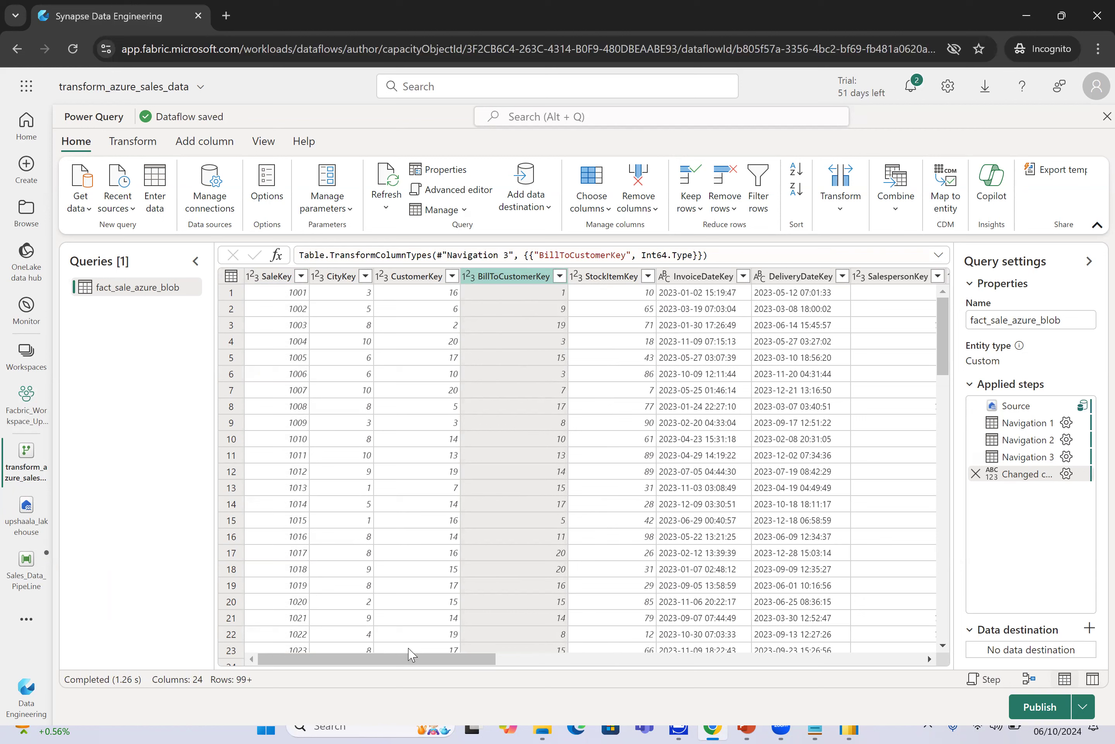
Start a custom column in the fact_sale_azure_blob query and name it total_price.
{"action": "left_click_drag", "start_coordinate": [389, 659], "coordinate": [538, 656]}
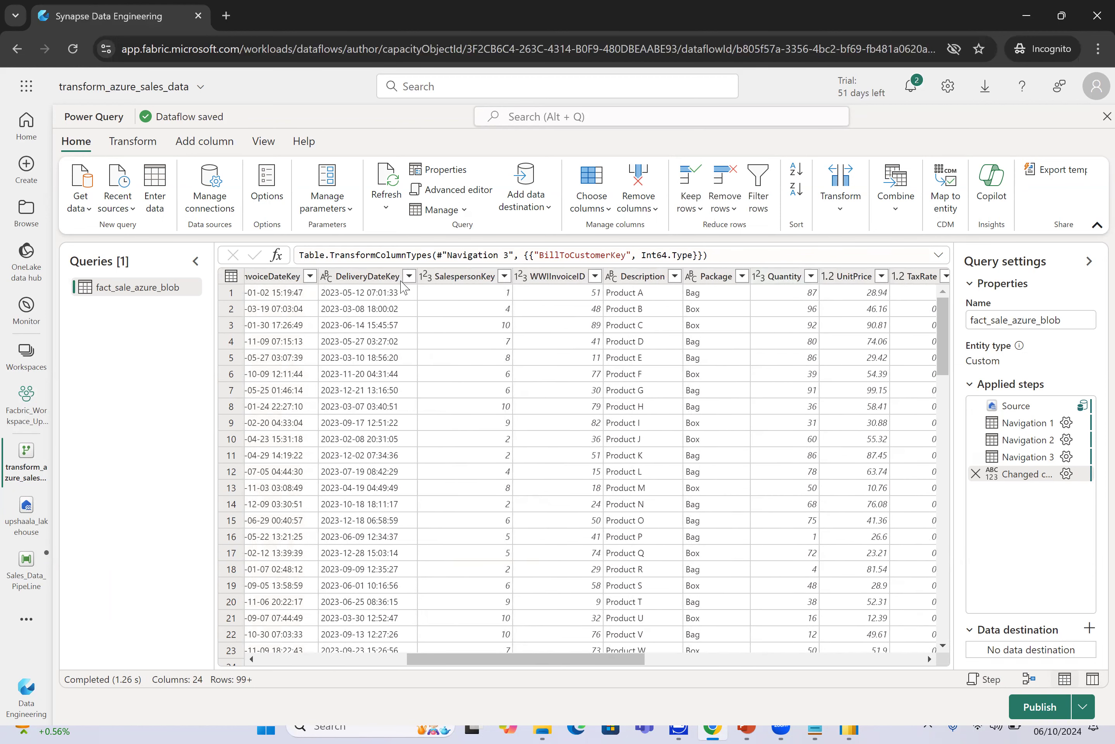
{"action": "left_click", "coordinate": [132, 141]}
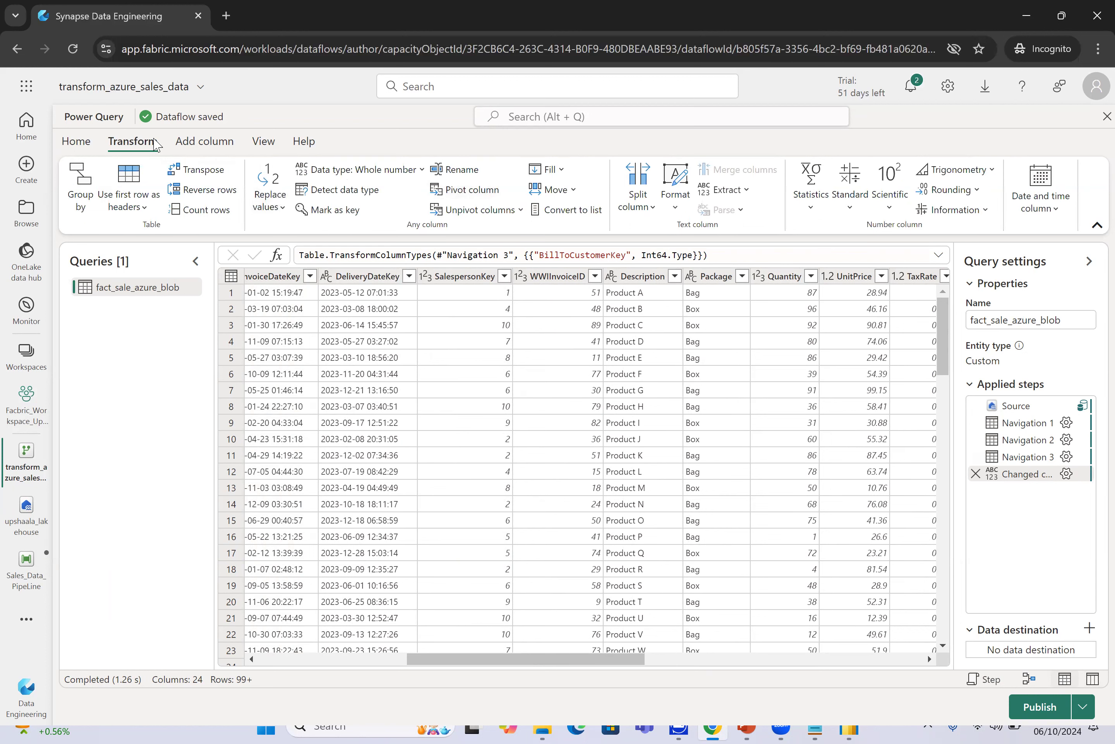
{"action": "left_click", "coordinate": [197, 144]}
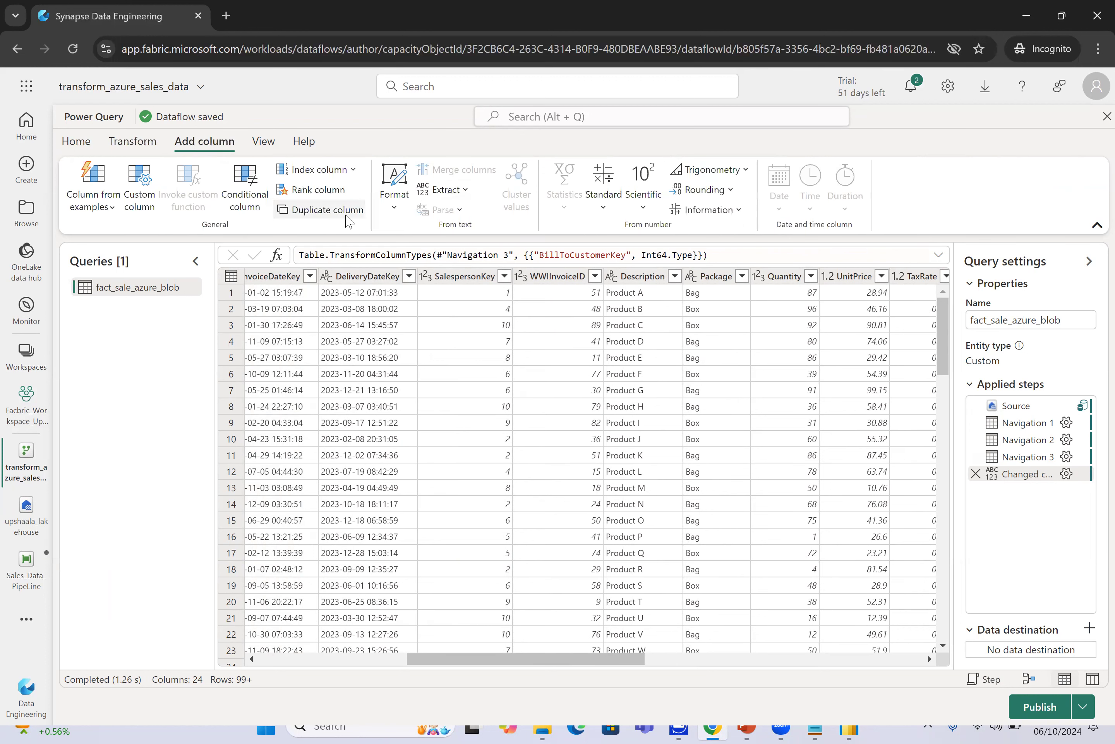
{"action": "left_click", "coordinate": [144, 195]}
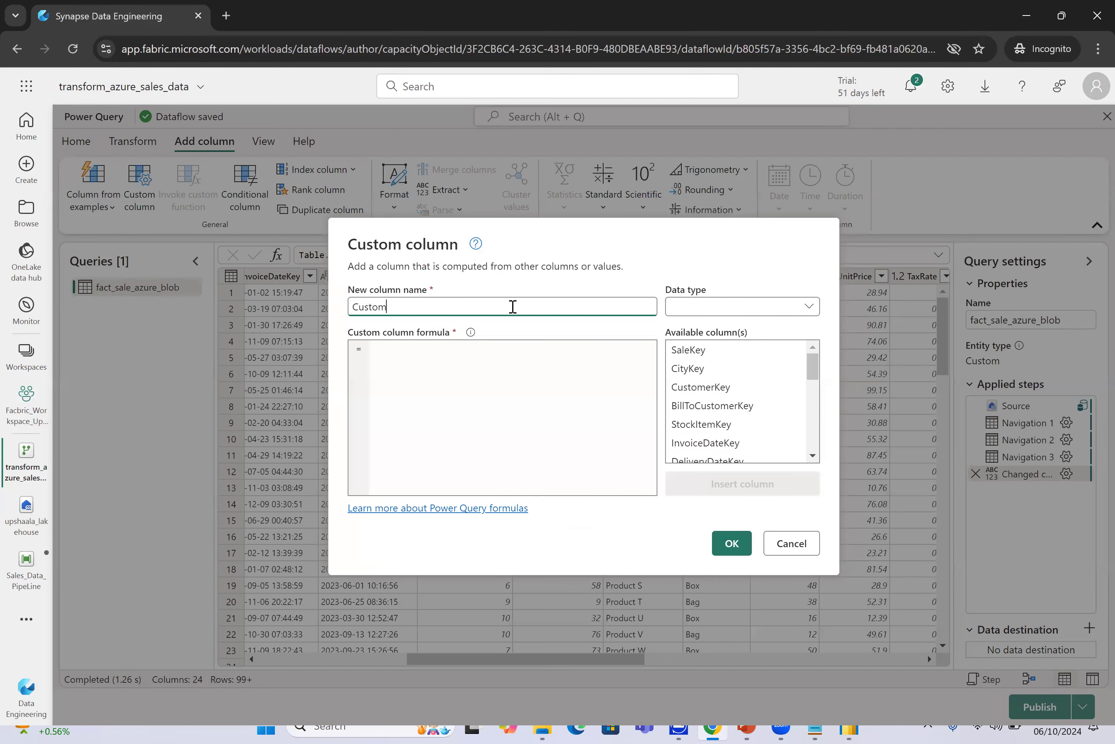
{"action": "key", "text": "BackSpace"}
{"action": "key", "text": "BackSpace"}
{"action": "key", "text": "BackSpace"}
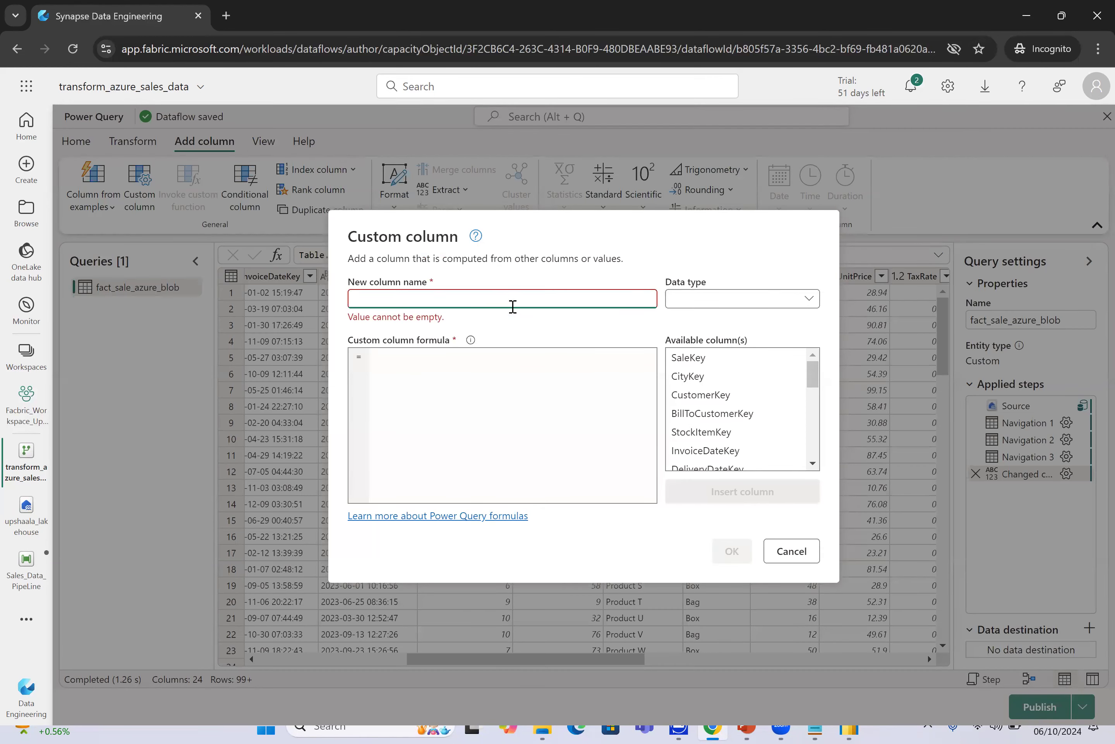
{"action": "type", "text": "total"}
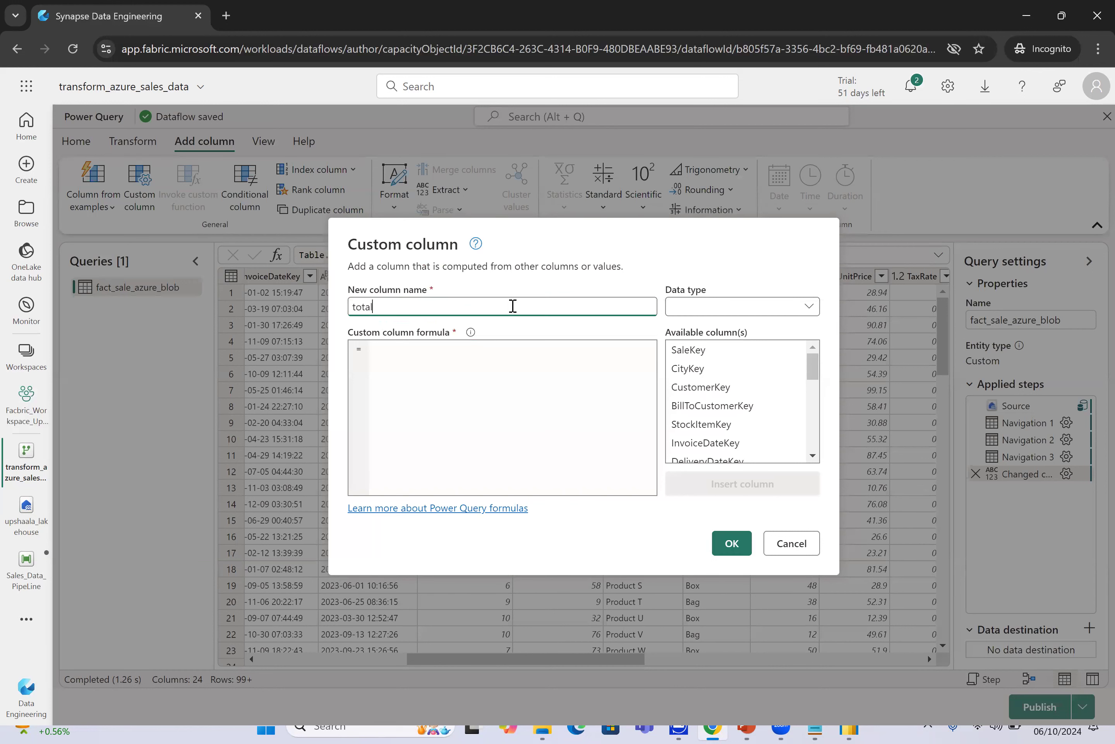
{"action": "type", "text": "_price"}
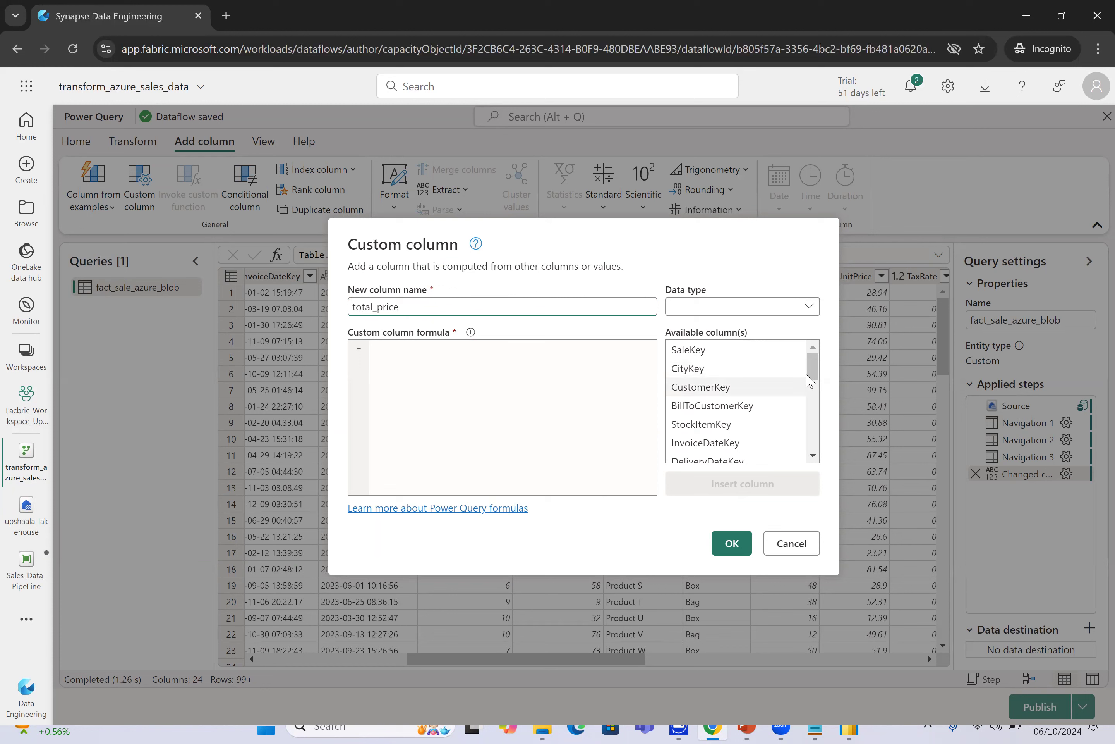
Define the custom column's formula as [UnitPrice]*[Quantity] with the Decimal number data type and add it to the query.
{"action": "left_click_drag", "start_coordinate": [814, 378], "coordinate": [820, 420]}
{"action": "left_click", "coordinate": [748, 384]}
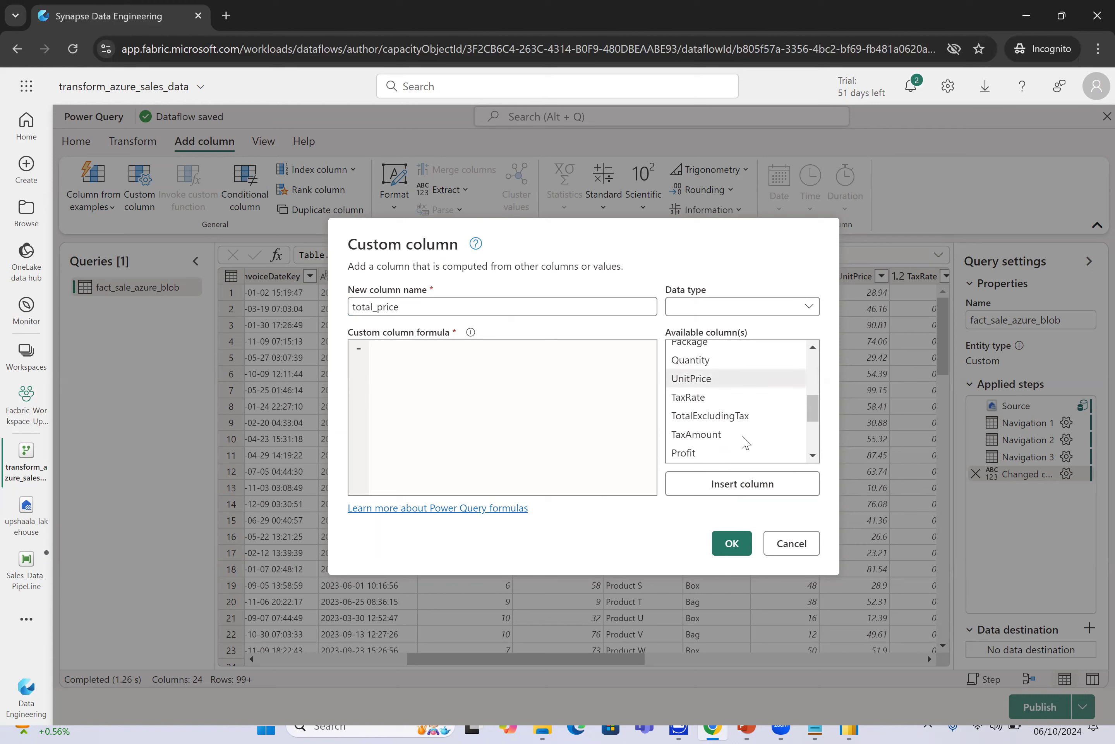
{"action": "left_click", "coordinate": [748, 484]}
{"action": "type", "text": "*"}
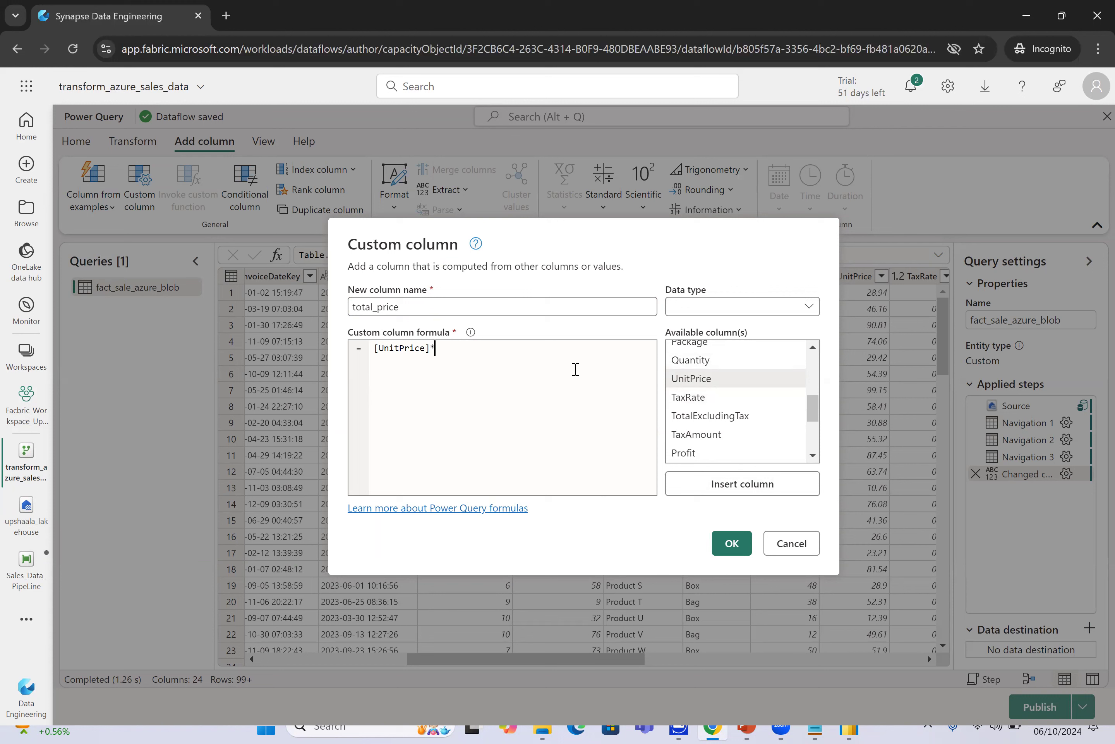
{"action": "left_click", "coordinate": [724, 362]}
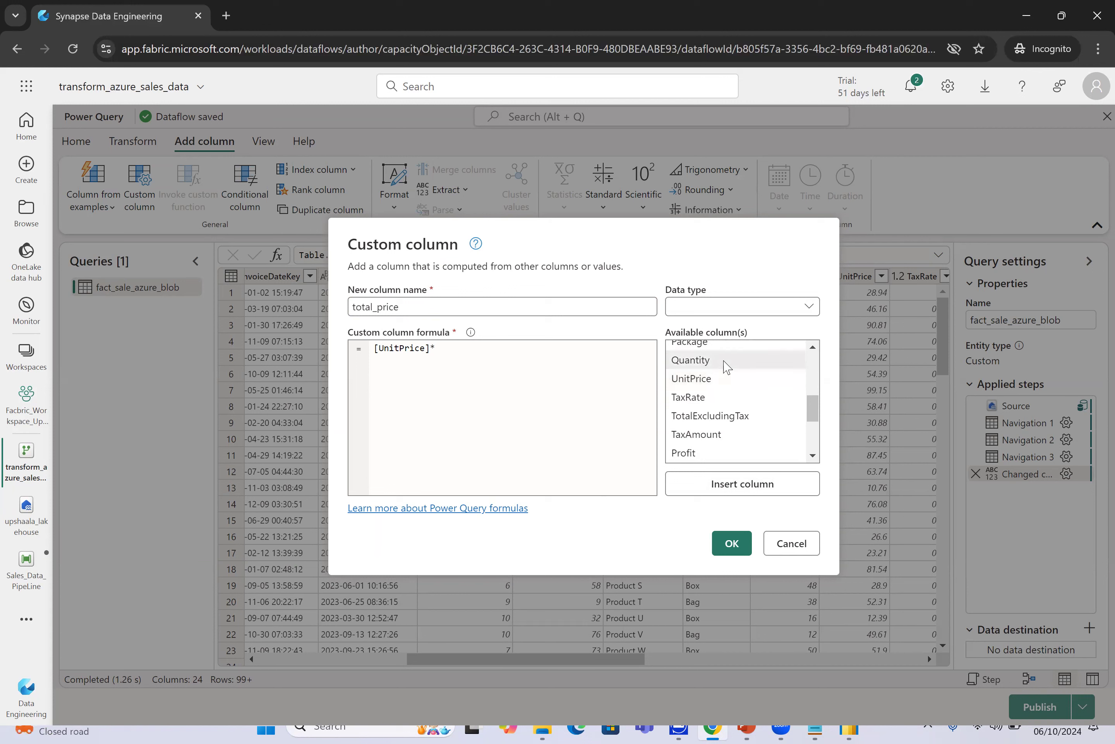
{"action": "left_click", "coordinate": [740, 483]}
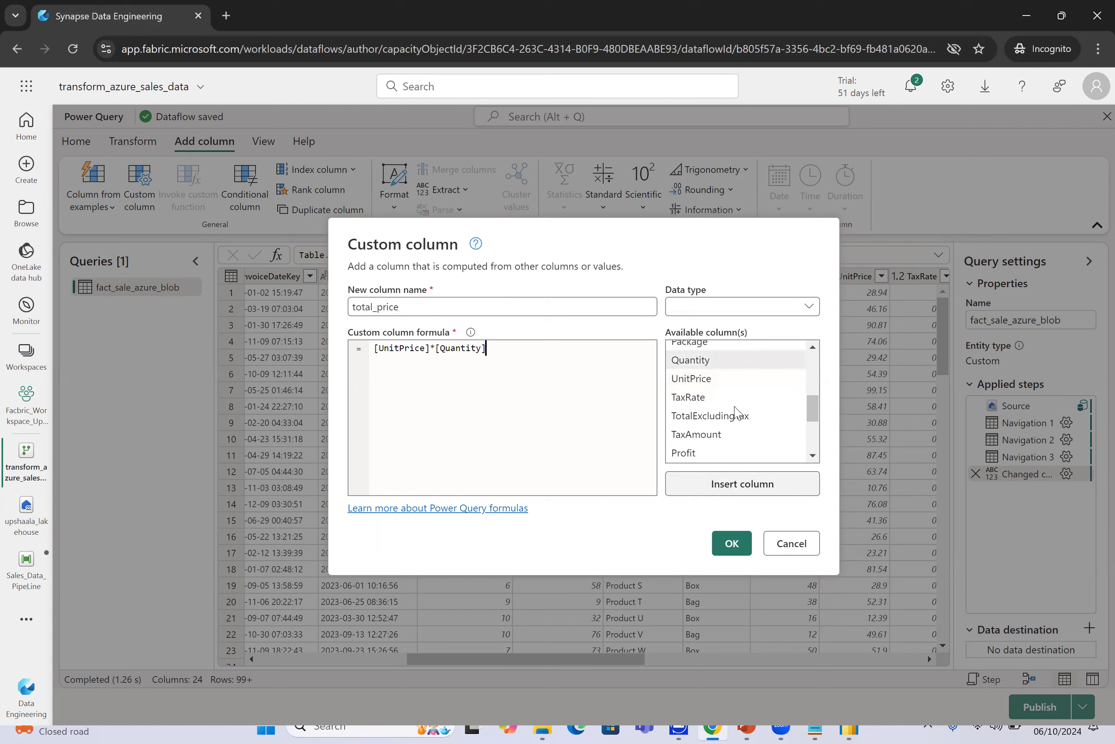
{"action": "left_click", "coordinate": [804, 305]}
{"action": "left_click", "coordinate": [762, 349]}
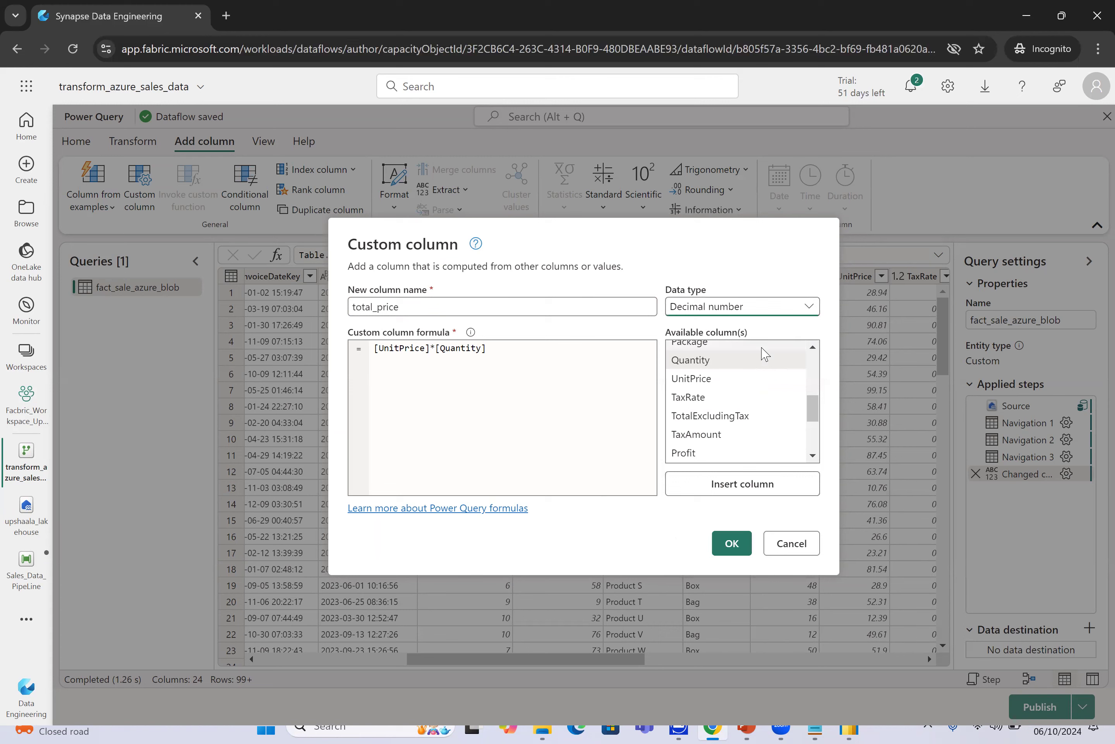
{"action": "left_click", "coordinate": [742, 541]}
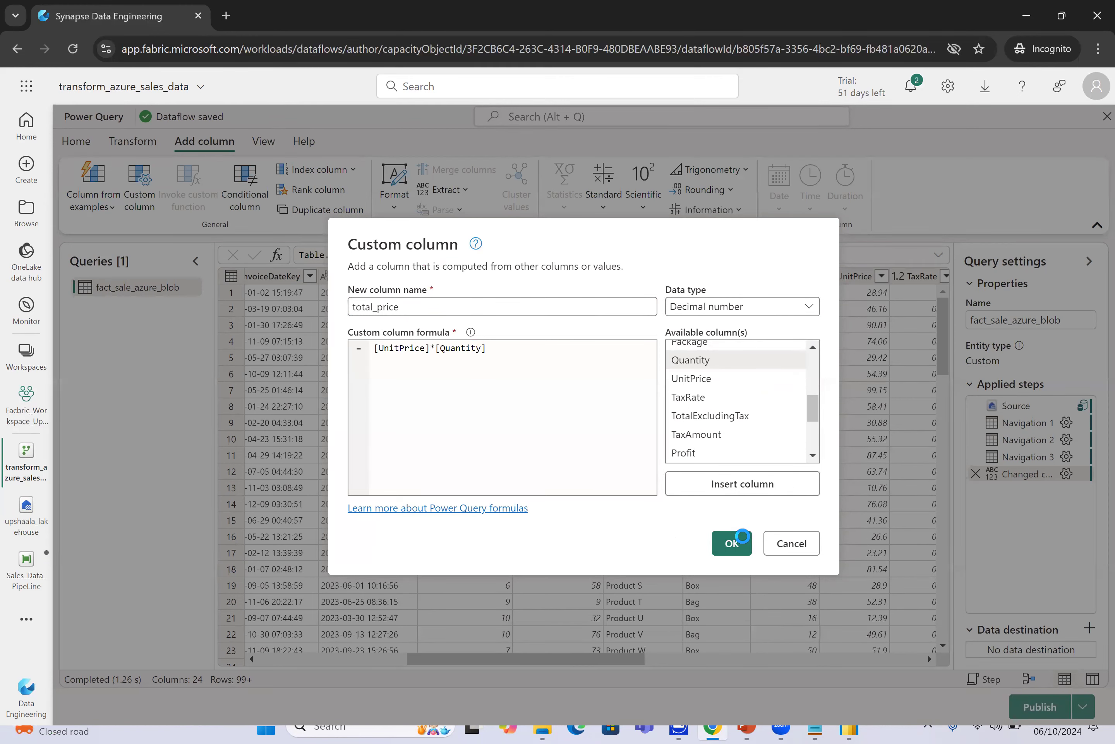
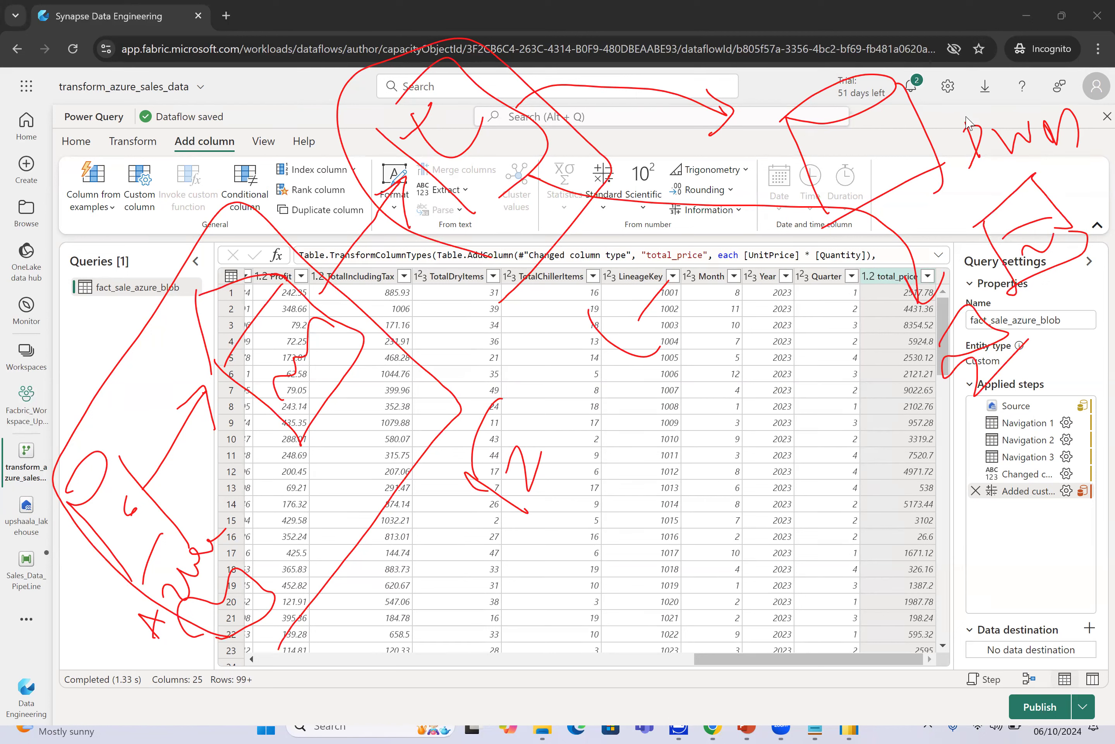
{"action": "key", "text": "Escape"}
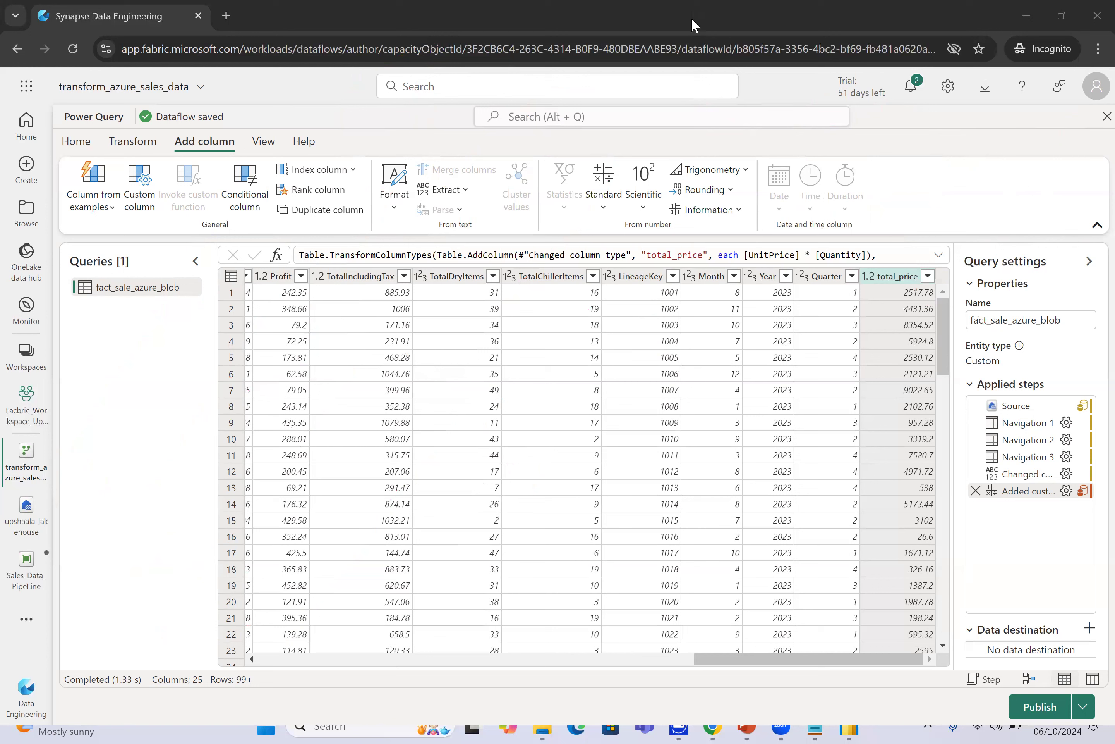
{"action": "mouse_move", "coordinate": [1037, 661]}
{"action": "left_mouse_down"}
{"action": "mouse_move", "coordinate": [1082, 655]}
{"action": "mouse_move", "coordinate": [1105, 631]}
{"action": "mouse_move", "coordinate": [1002, 611]}
{"action": "mouse_move", "coordinate": [1015, 665]}
{"action": "left_mouse_up"}
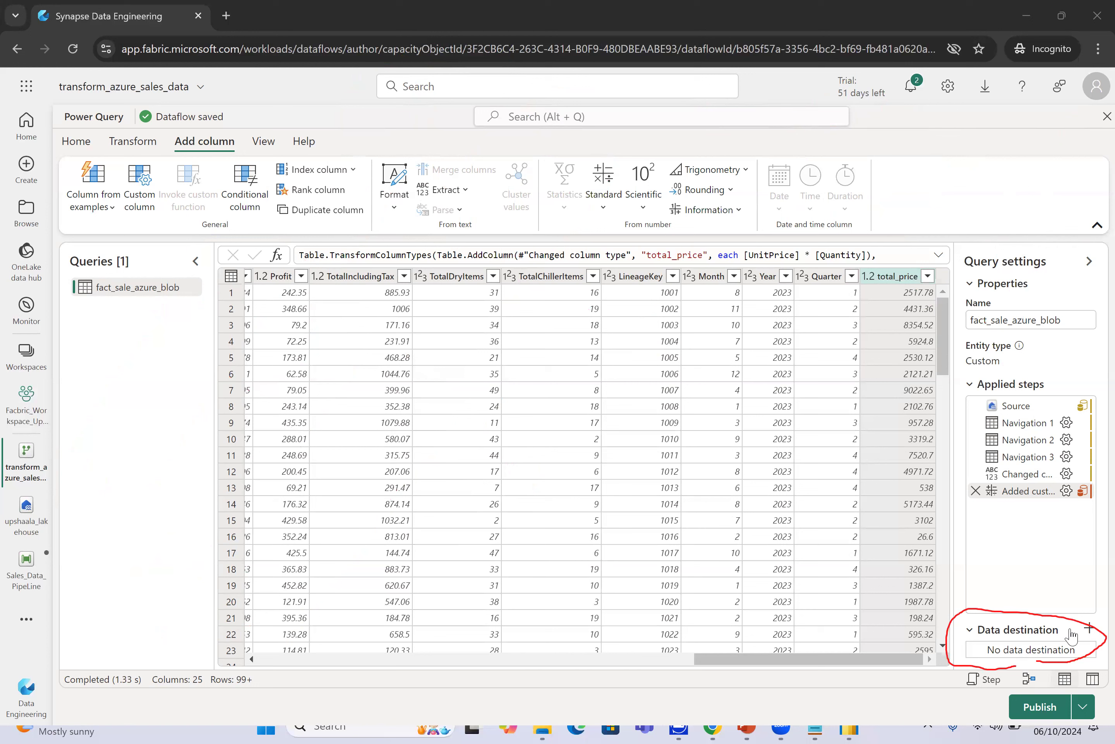
Add a Lakehouse data destination to the query using the existing Lakehouse (none) connection.
{"action": "left_click", "coordinate": [1089, 629]}
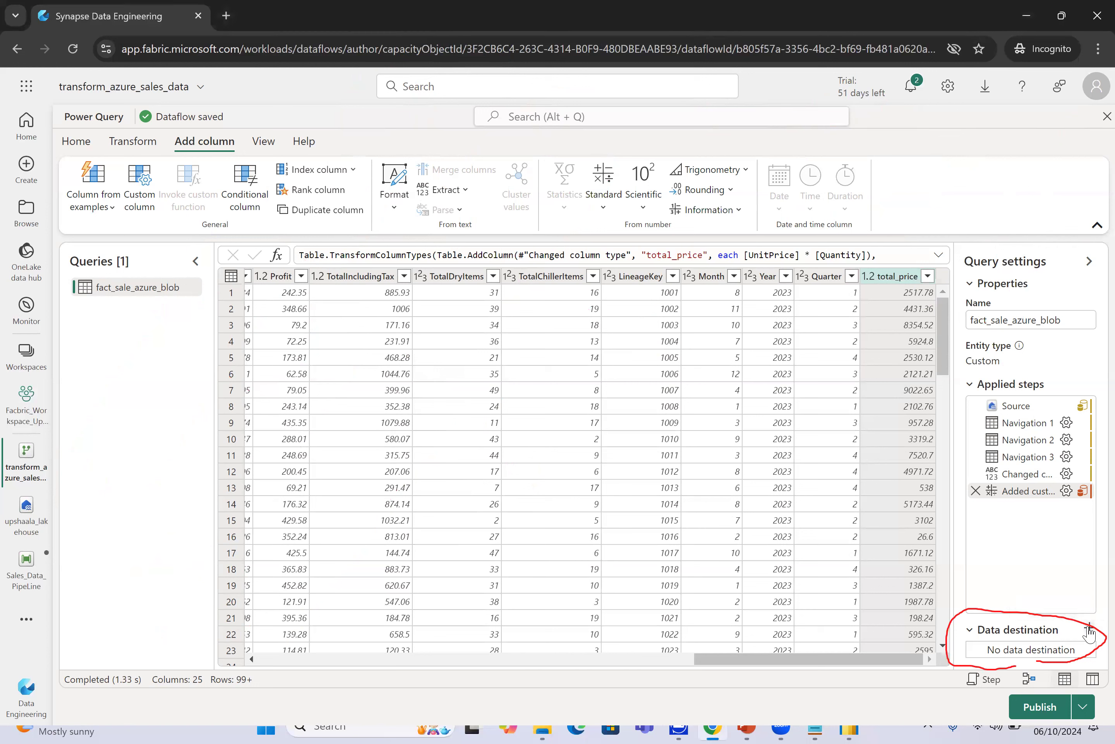
{"action": "left_click", "coordinate": [1089, 629]}
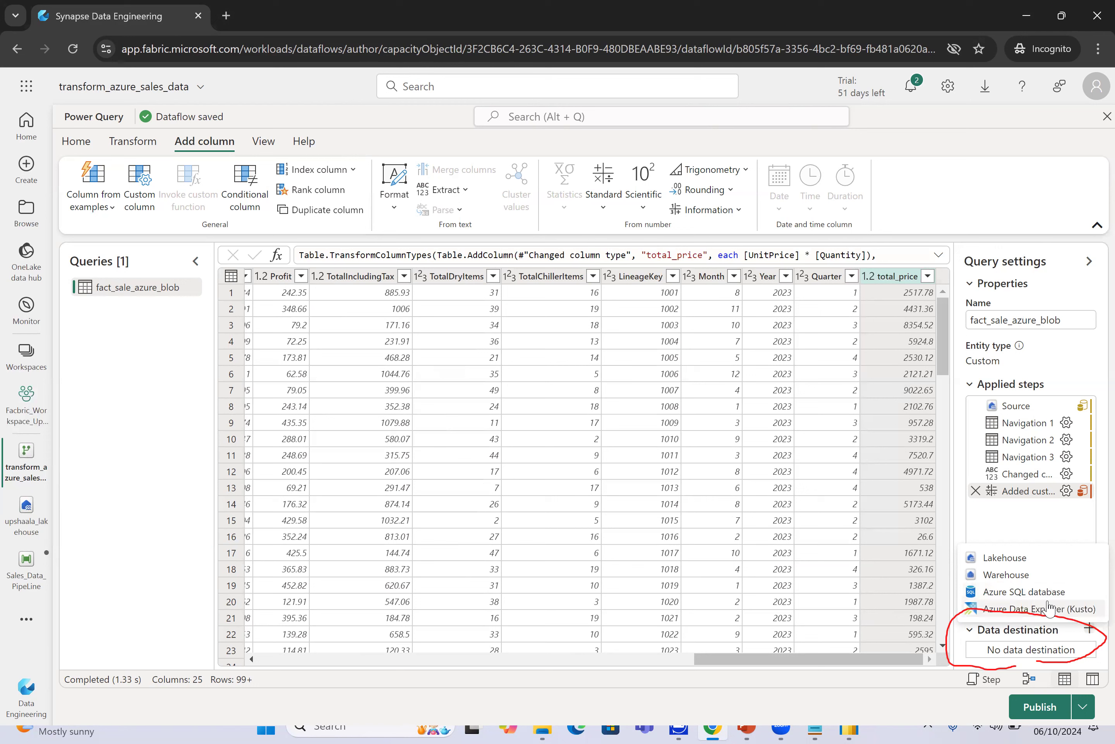
{"action": "left_click", "coordinate": [1040, 561]}
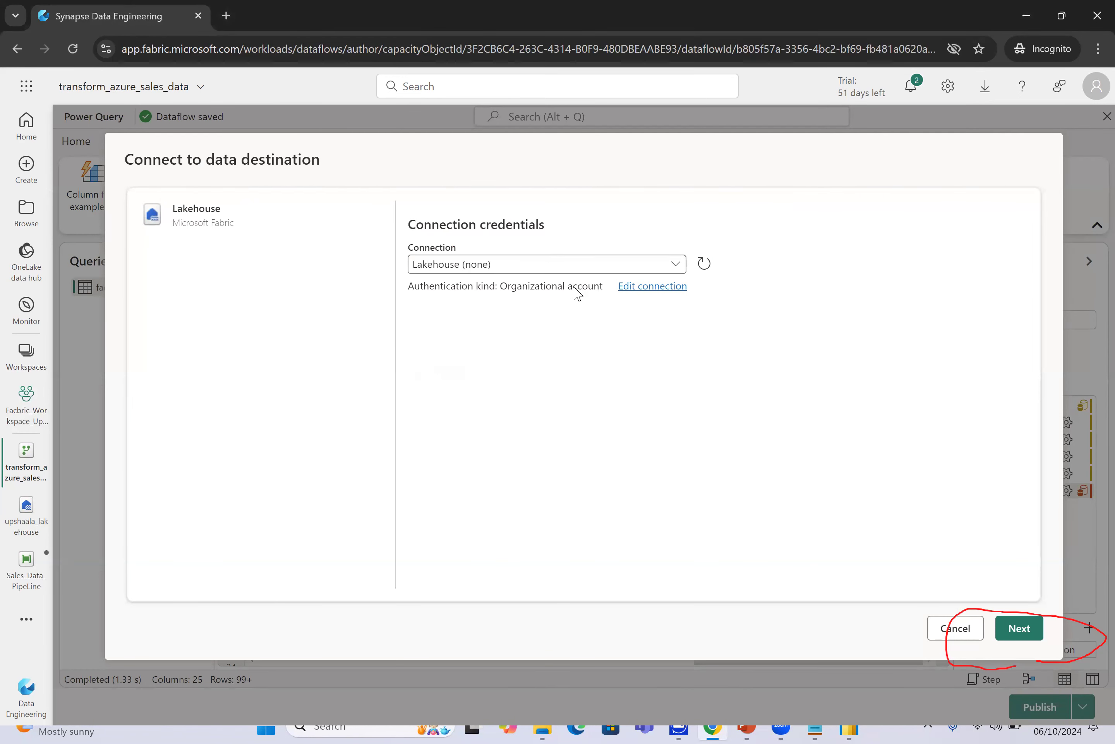
{"action": "left_click", "coordinate": [1020, 628]}
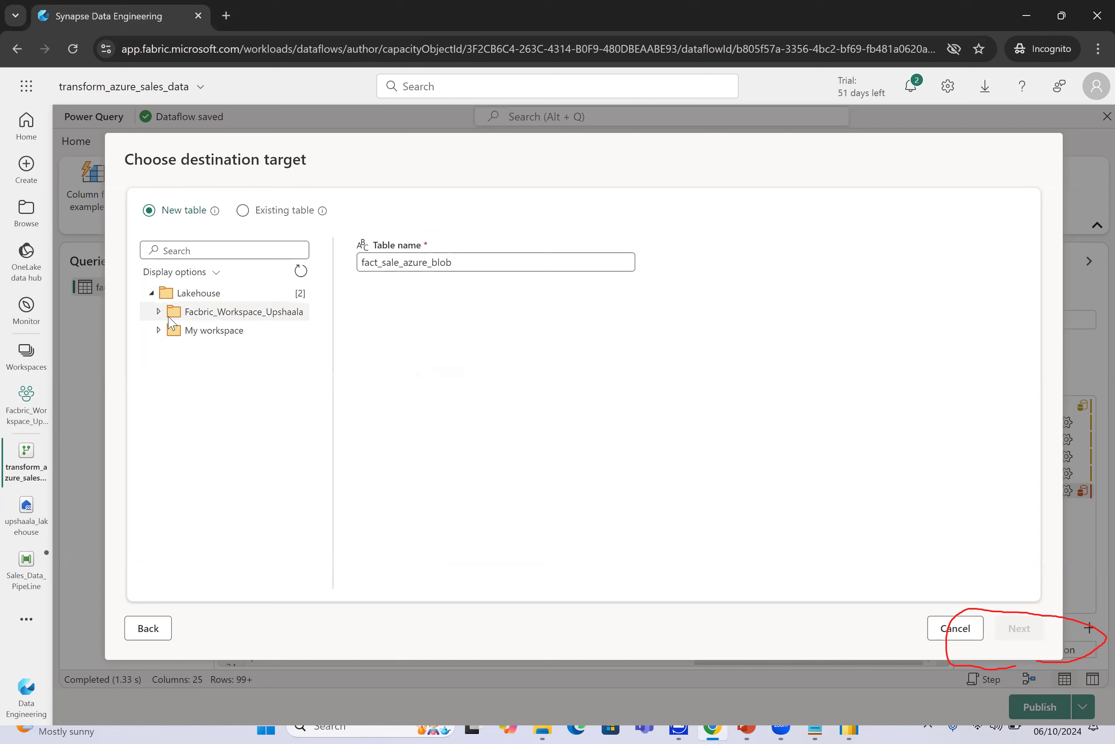
Expand Facbric_Workspace_Upshaala in the destination target and name the new table fact_sale_azure_blob_final.
{"action": "left_click", "coordinate": [158, 312]}
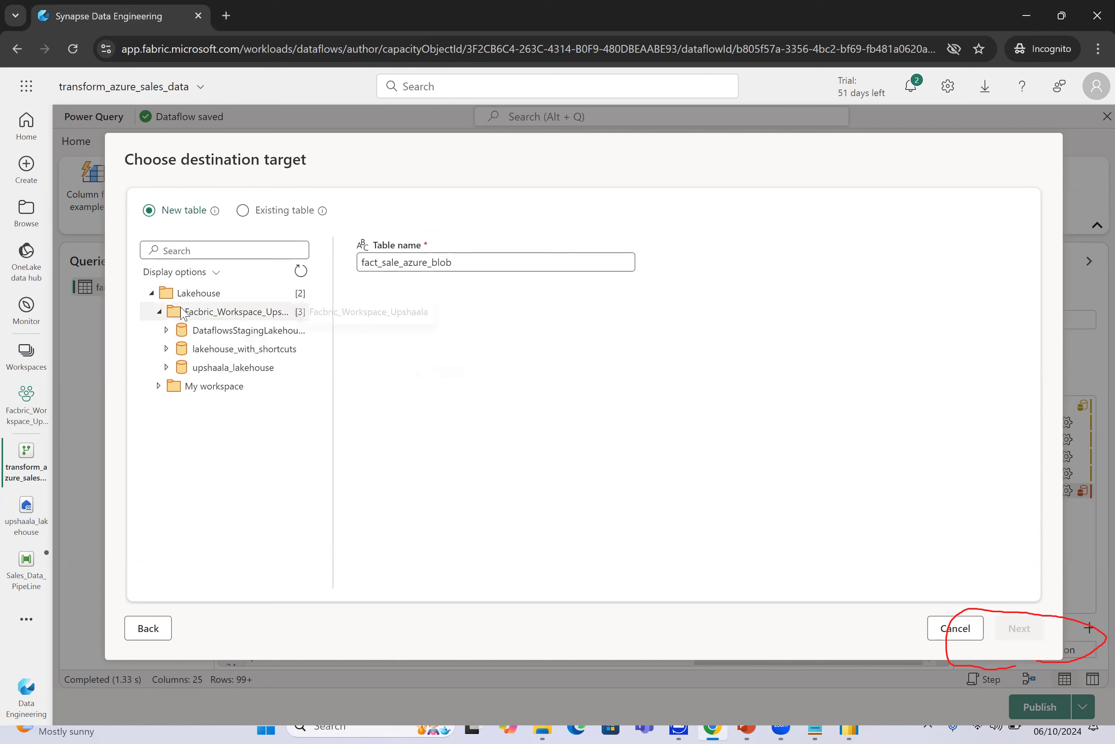
{"action": "left_click", "coordinate": [199, 314]}
{"action": "left_click", "coordinate": [471, 298]}
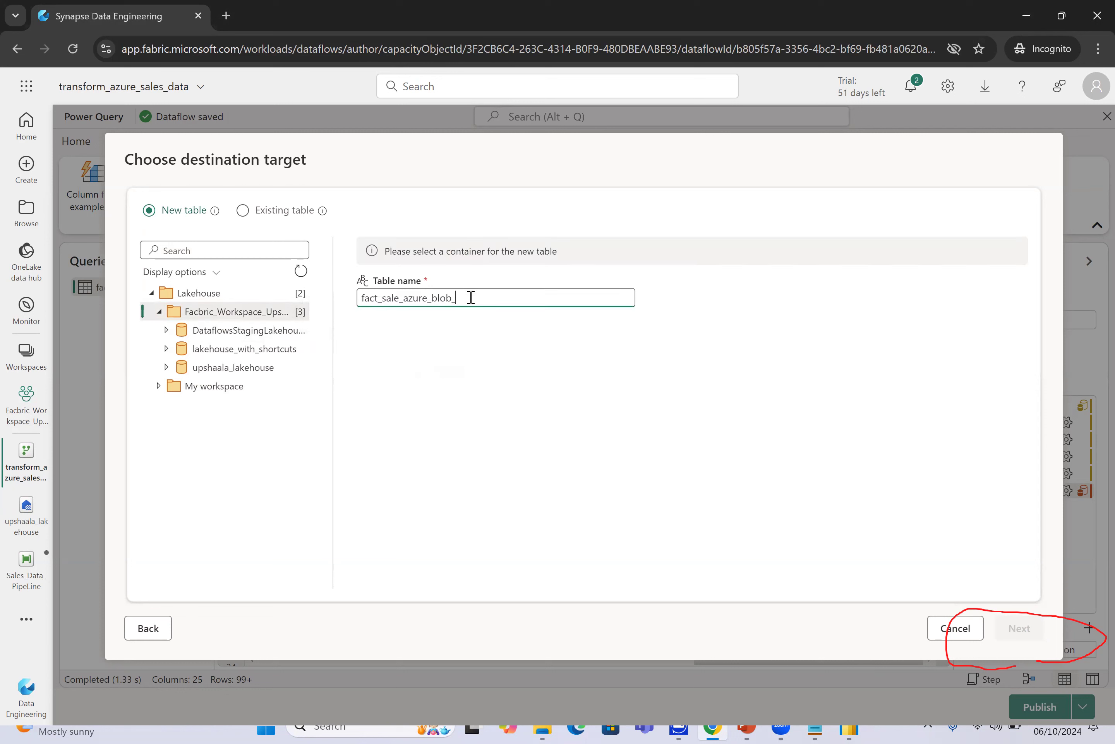
{"action": "type", "text": "_tage"}
{"action": "key", "text": "BackSpace"}
{"action": "key", "text": "BackSpace"}
{"action": "key", "text": "BackSpace"}
{"action": "key", "text": "BackSpace"}
{"action": "type", "text": "final"}
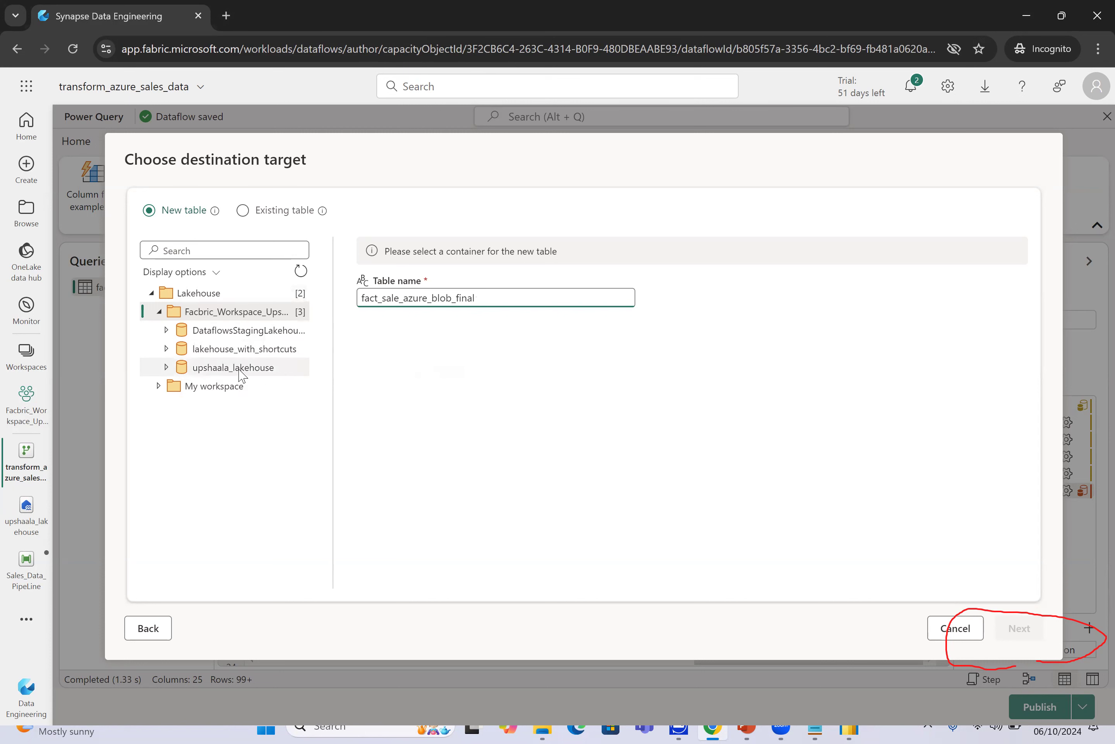
Choose lakehouse_with_shortcuts as the new table's container and save the destination with automatic settings.
{"action": "left_click", "coordinate": [226, 349]}
{"action": "left_click", "coordinate": [166, 349]}
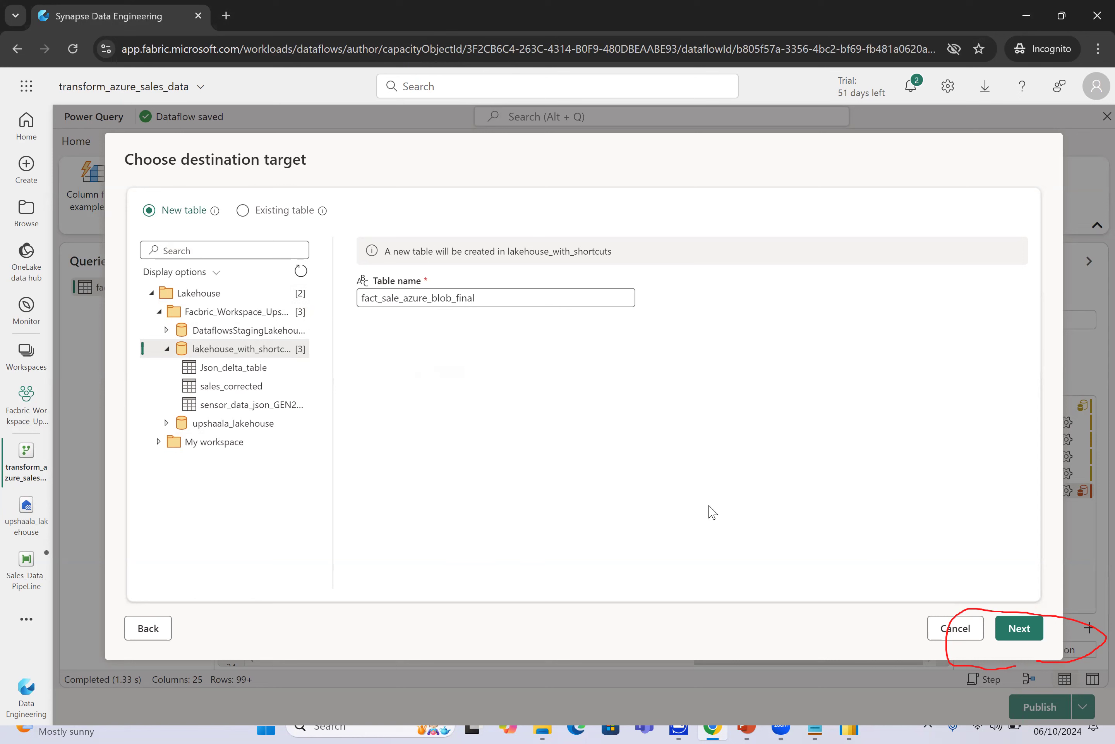
{"action": "left_click", "coordinate": [1023, 633]}
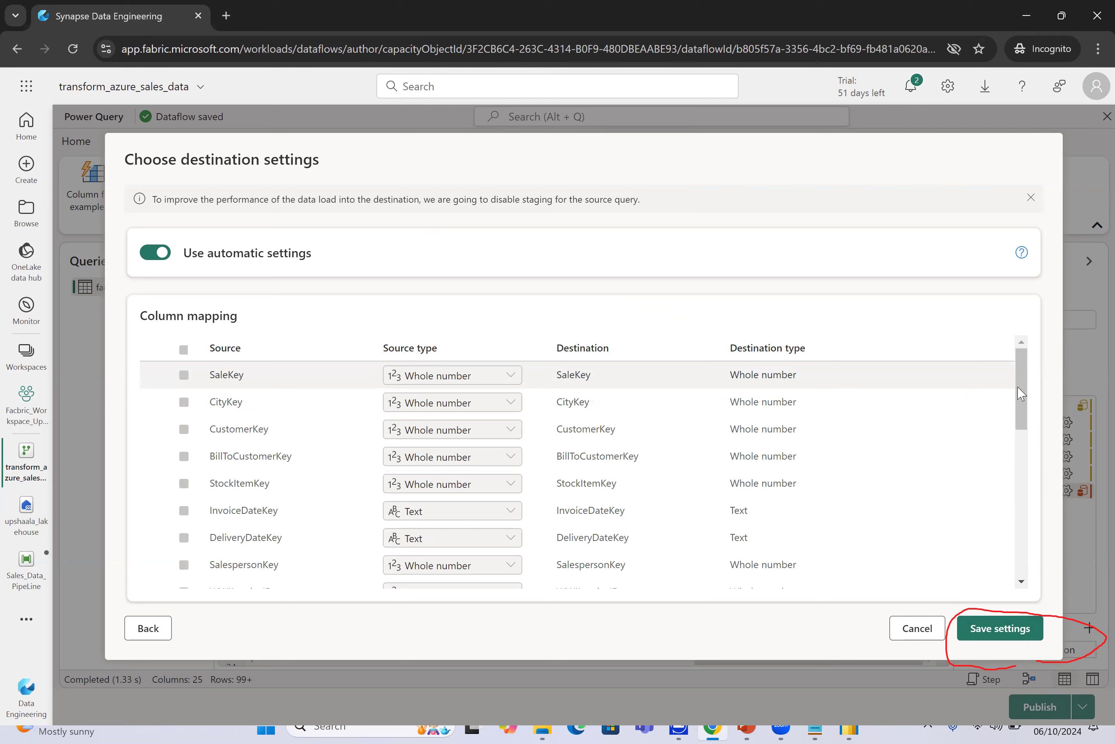
{"action": "scroll", "coordinate": [1033, 444], "scroll_direction": "down", "scroll_amount": 9}
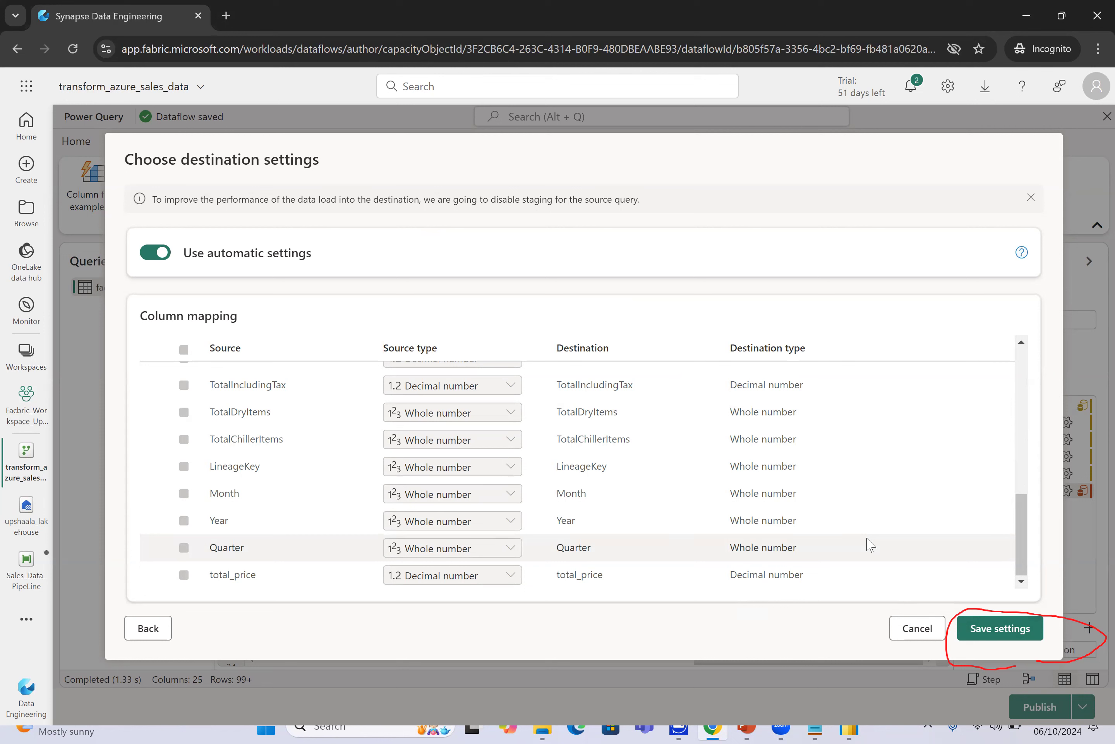
{"action": "left_click", "coordinate": [1007, 629]}
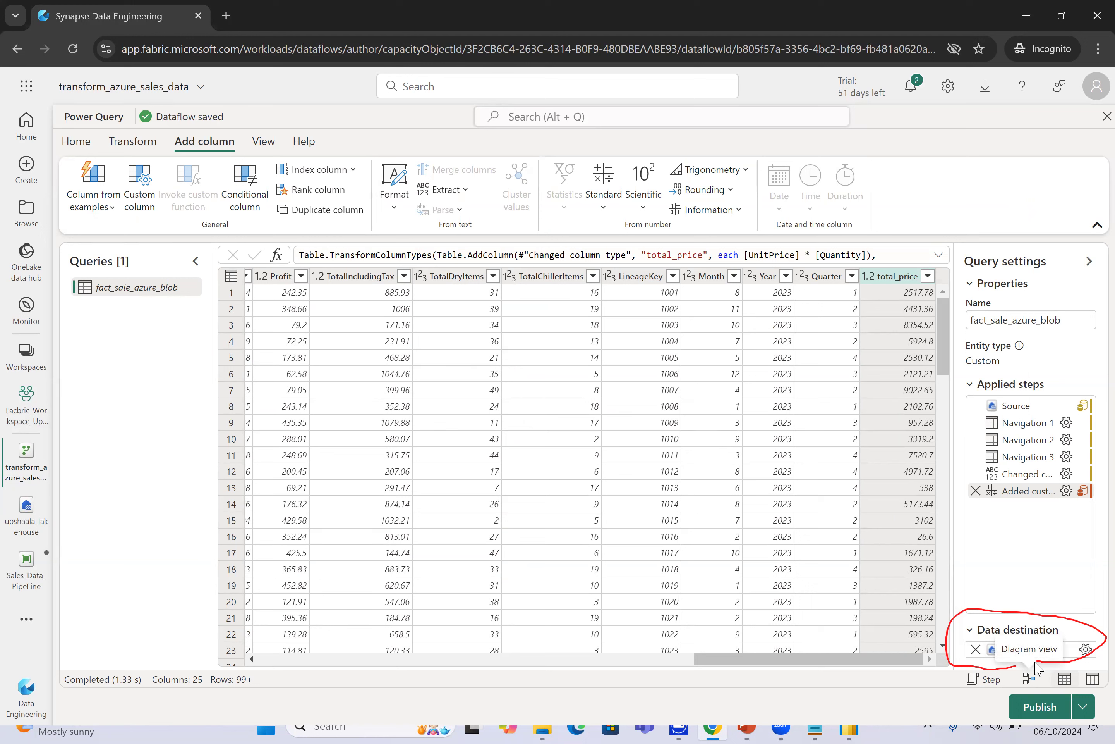
Show the query's steps in diagram view and publish the dataflow.
{"action": "left_click", "coordinate": [1029, 679]}
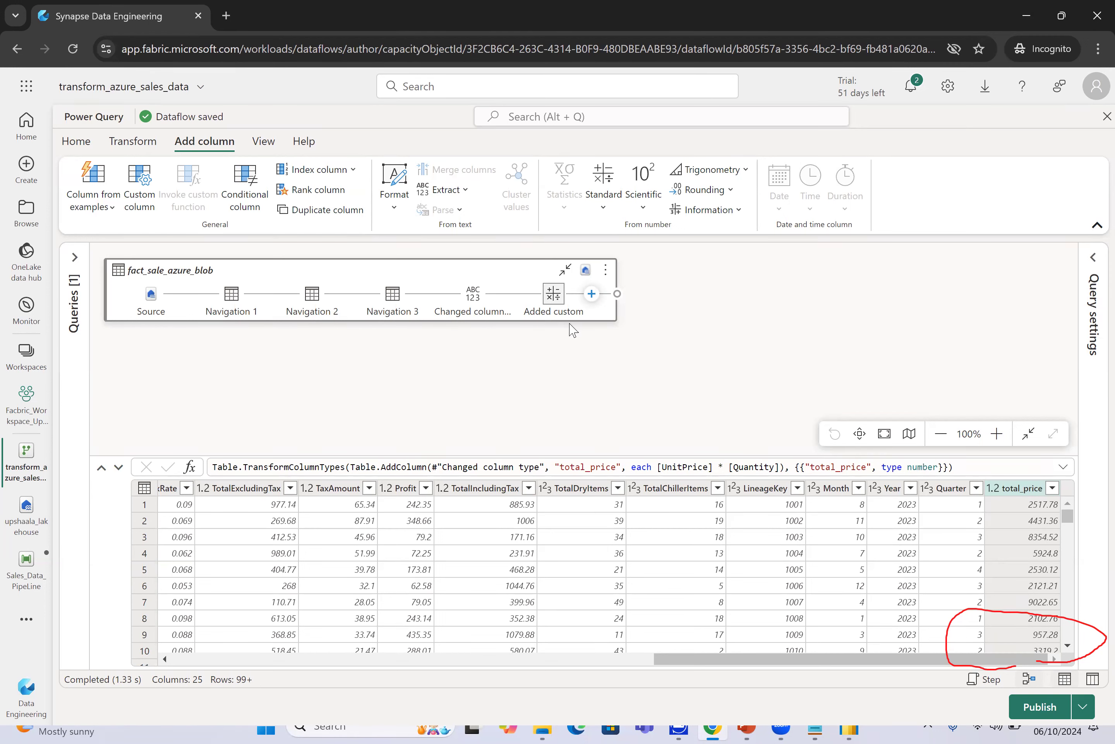
{"action": "mouse_move", "coordinate": [591, 272]}
{"action": "left_click", "coordinate": [1083, 706]}
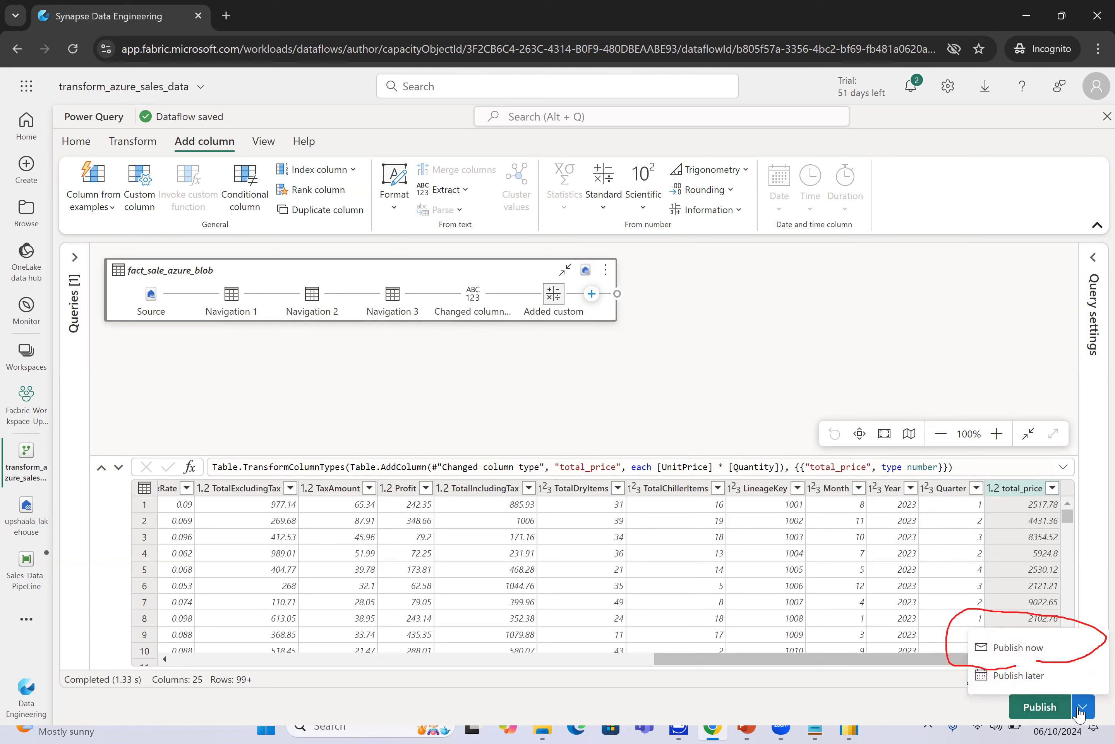
{"action": "left_click", "coordinate": [1050, 706]}
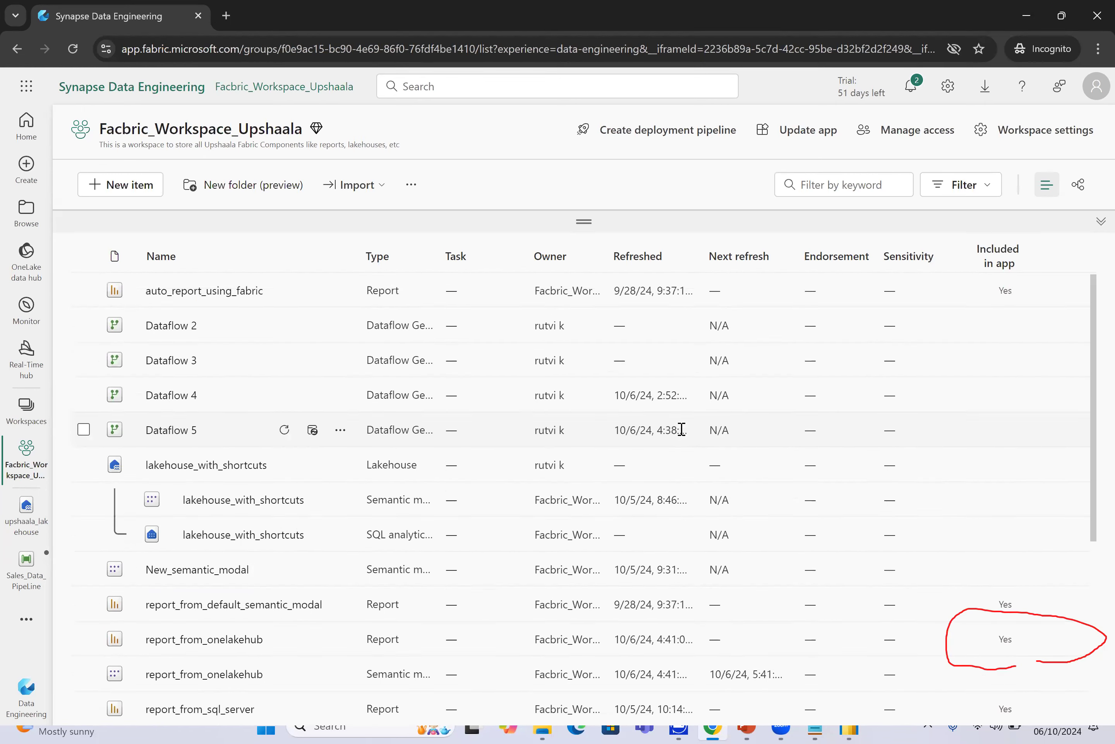
Open lakehouse_with_shortcuts, refresh its tables, and examine the total_price column in the preview of fact_sale_azure_blob_final.
{"action": "scroll", "coordinate": [681, 430], "scroll_direction": "down", "scroll_amount": 3}
{"action": "scroll", "coordinate": [682, 429], "scroll_direction": "down", "scroll_amount": 5}
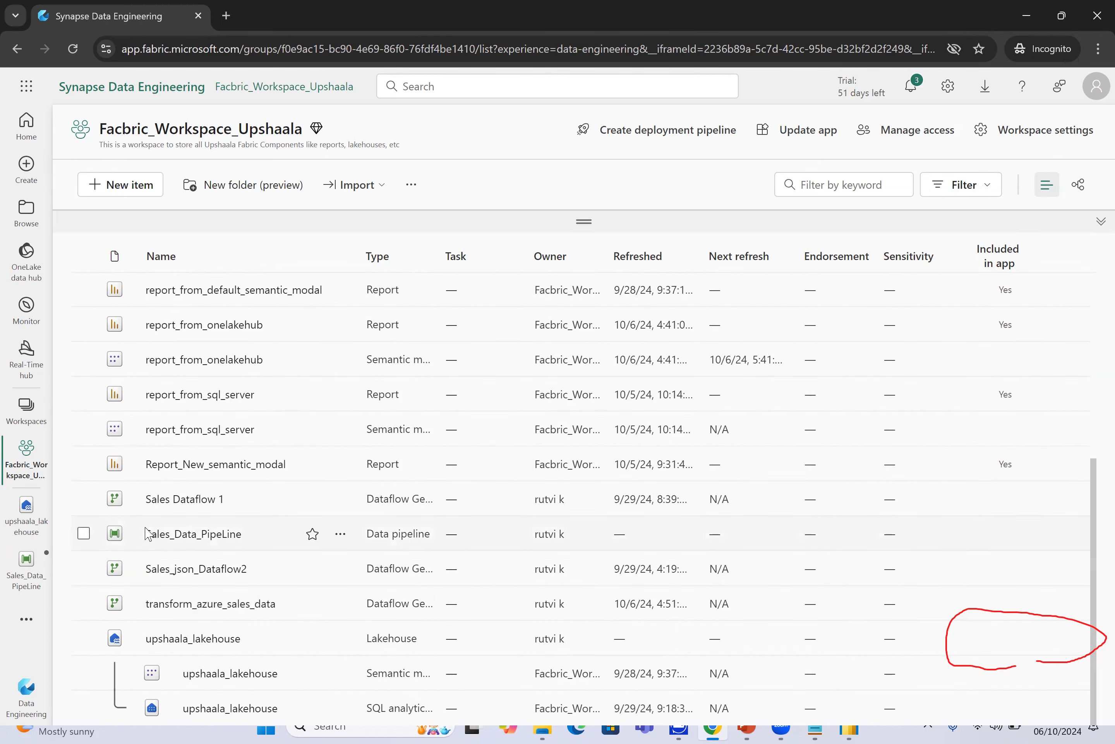
{"action": "left_click_drag", "start_coordinate": [1093, 518], "coordinate": [1094, 247]}
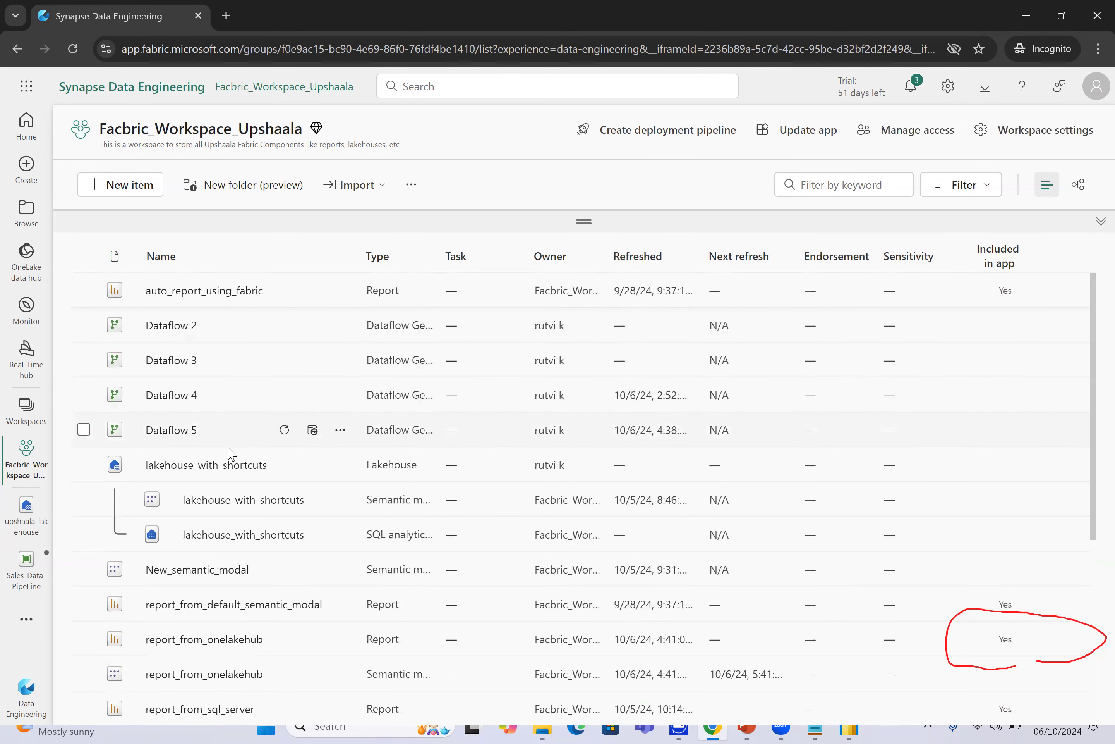
{"action": "left_click", "coordinate": [232, 465]}
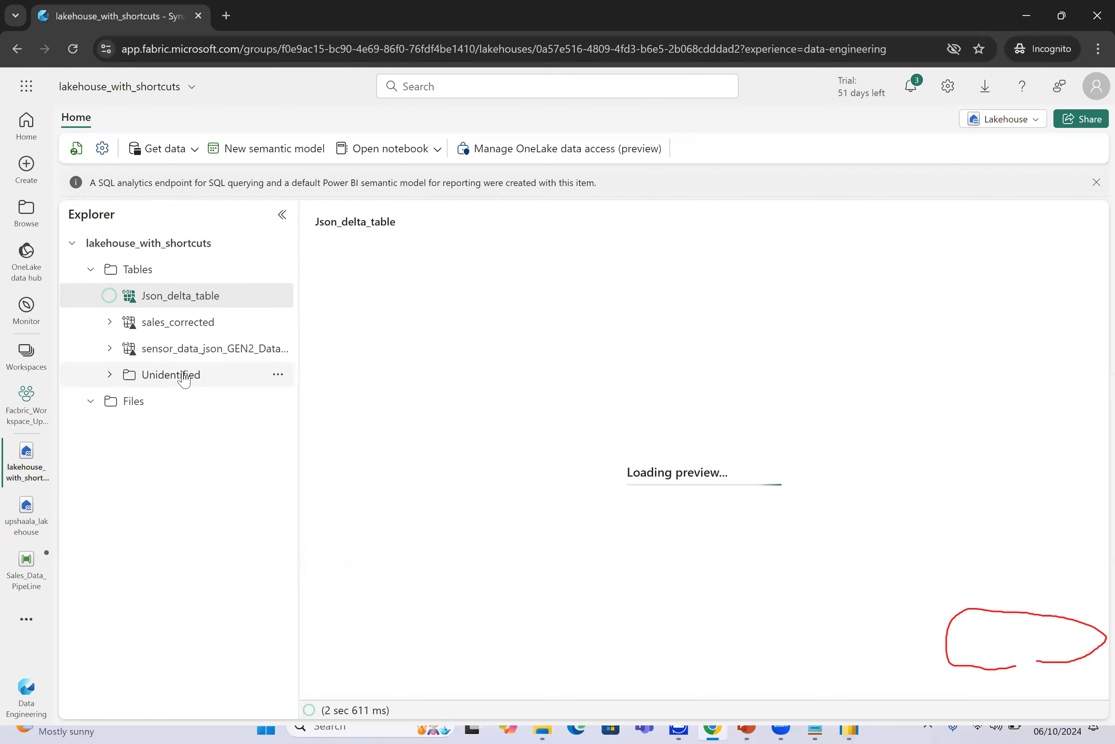
{"action": "left_click", "coordinate": [278, 269]}
{"action": "left_click", "coordinate": [311, 370]}
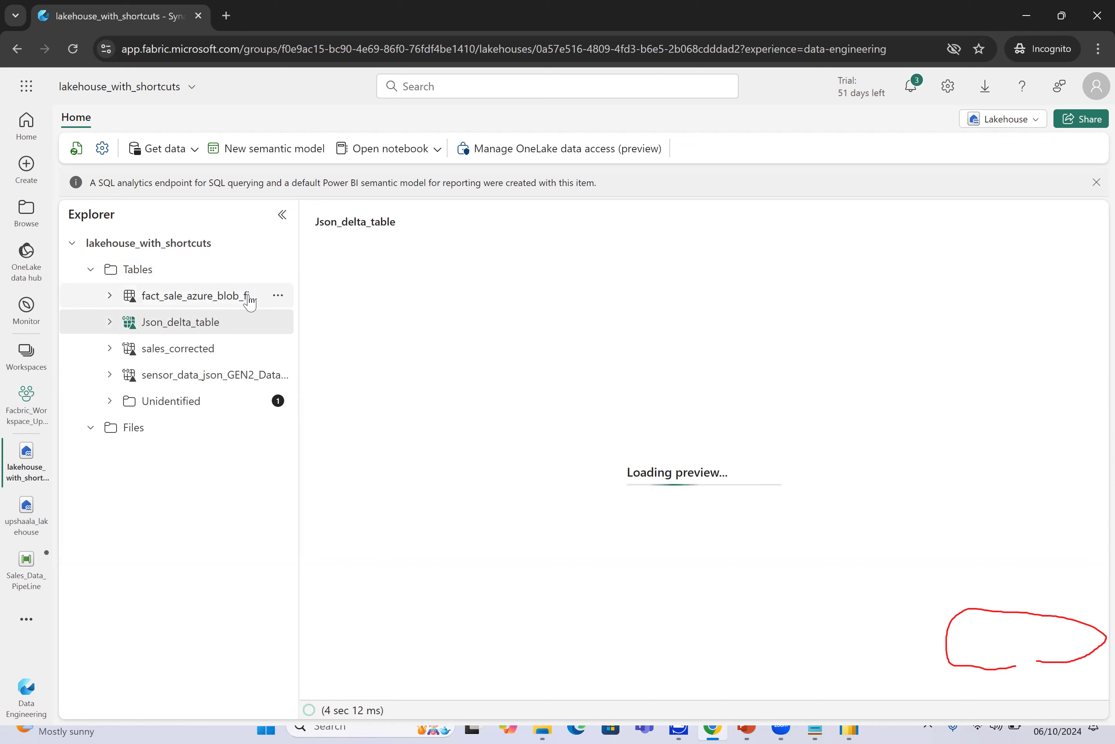
{"action": "left_click", "coordinate": [240, 304]}
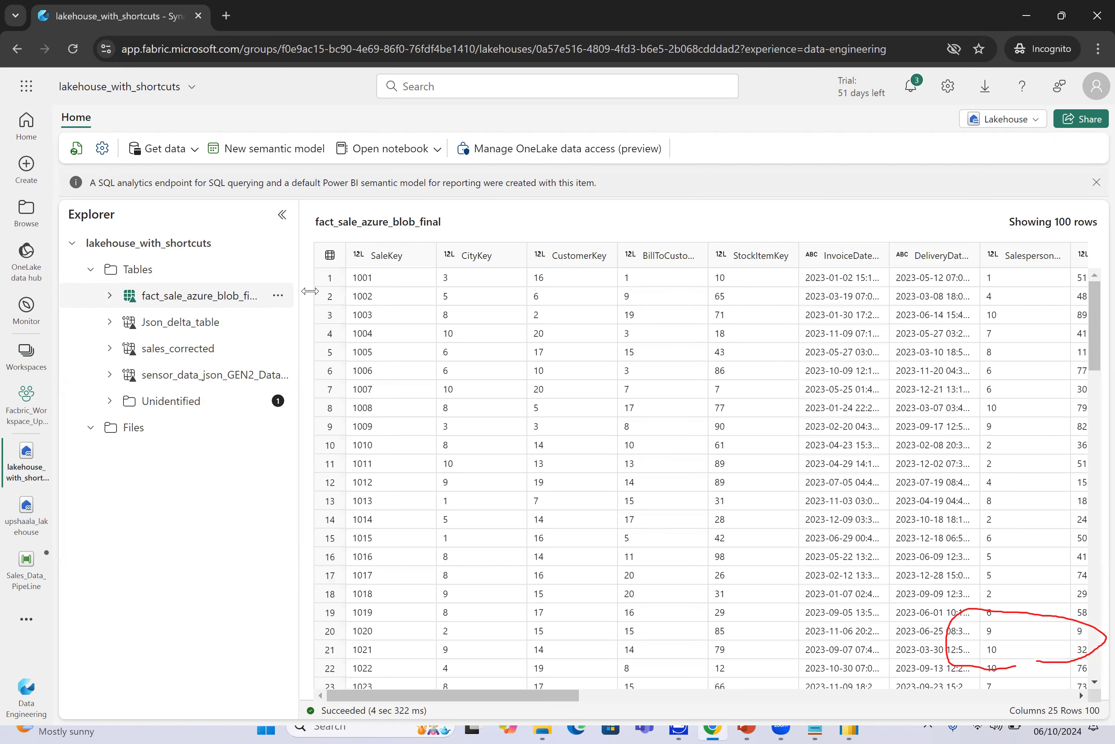
{"action": "left_click_drag", "start_coordinate": [441, 695], "coordinate": [987, 687]}
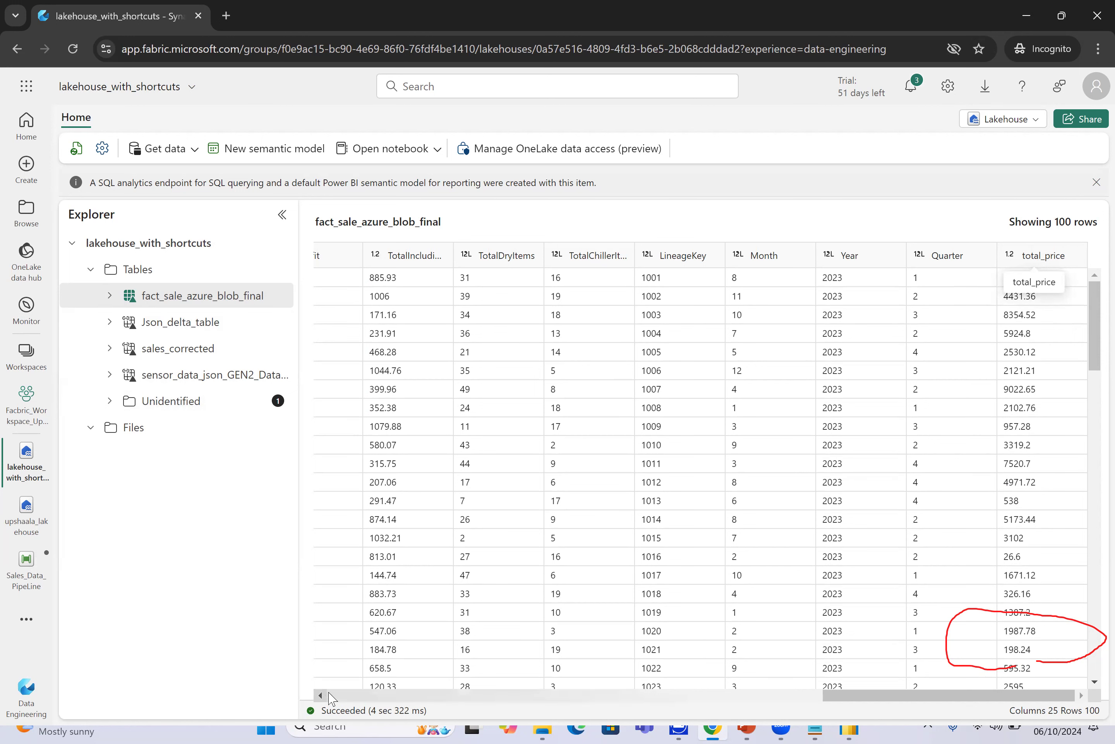
Return to Facbric_Workspace_Upshaala and open the Sales_Data_PipeLine data pipeline.
{"action": "right_click", "coordinate": [30, 412]}
{"action": "key", "text": "Escape"}
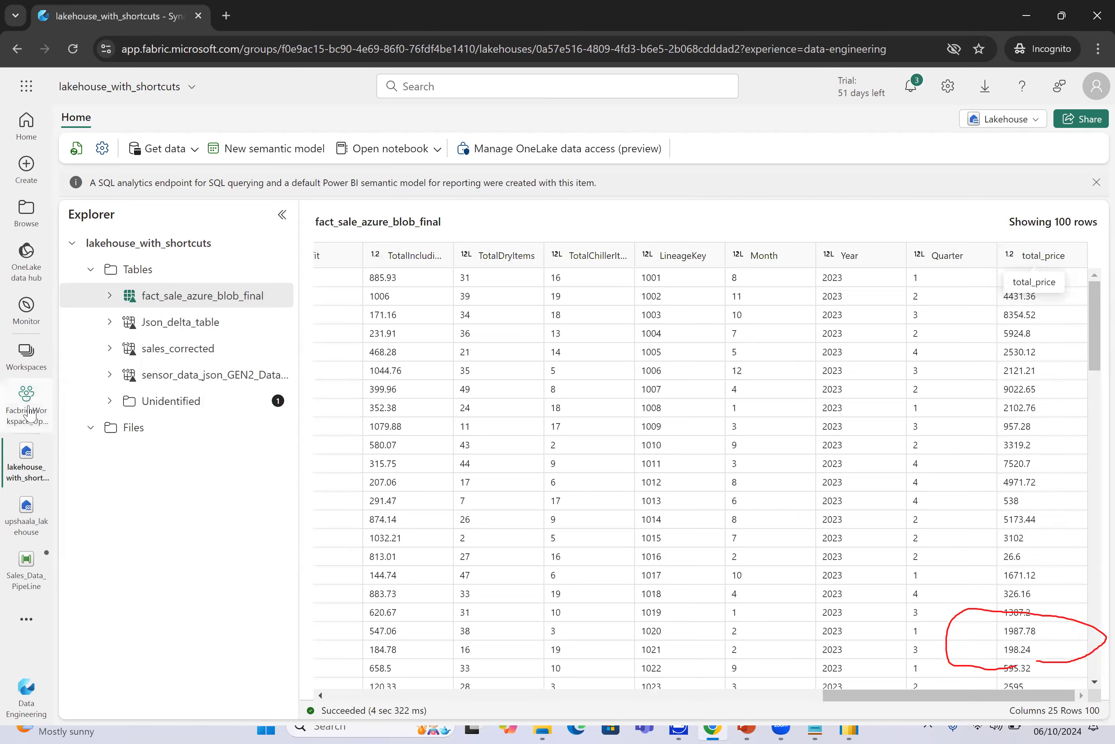
{"action": "left_click", "coordinate": [28, 403]}
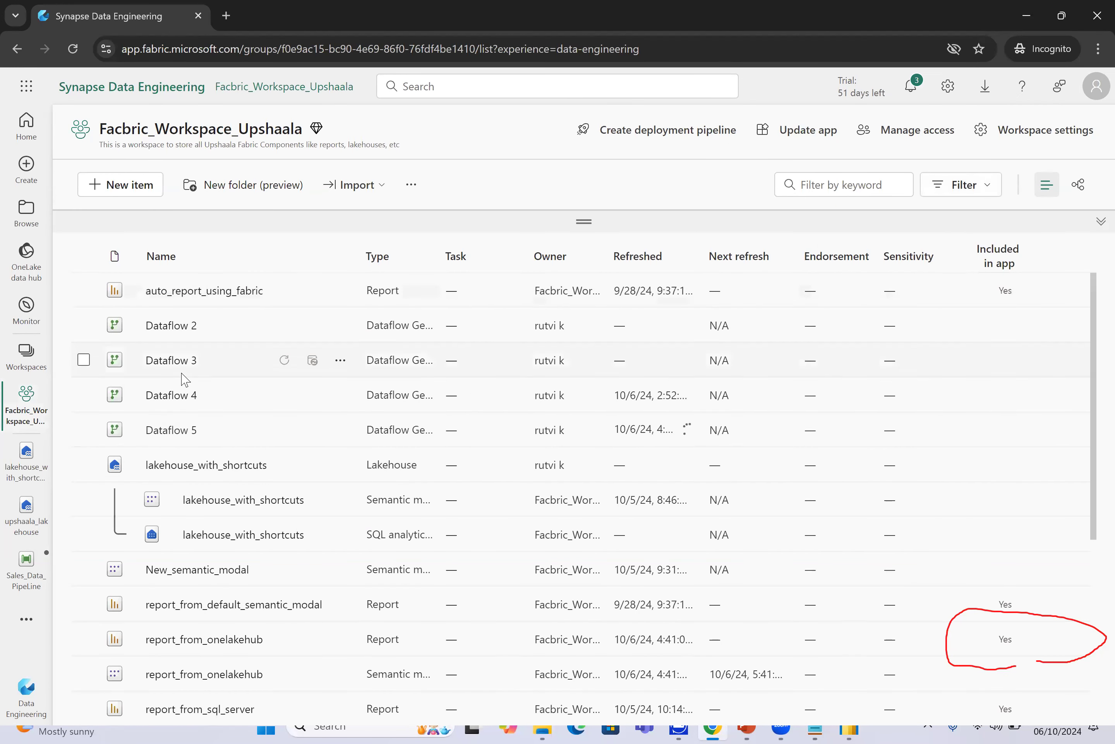
{"action": "scroll", "coordinate": [211, 448], "scroll_direction": "down", "scroll_amount": 5}
{"action": "scroll", "coordinate": [211, 450], "scroll_direction": "down", "scroll_amount": 2}
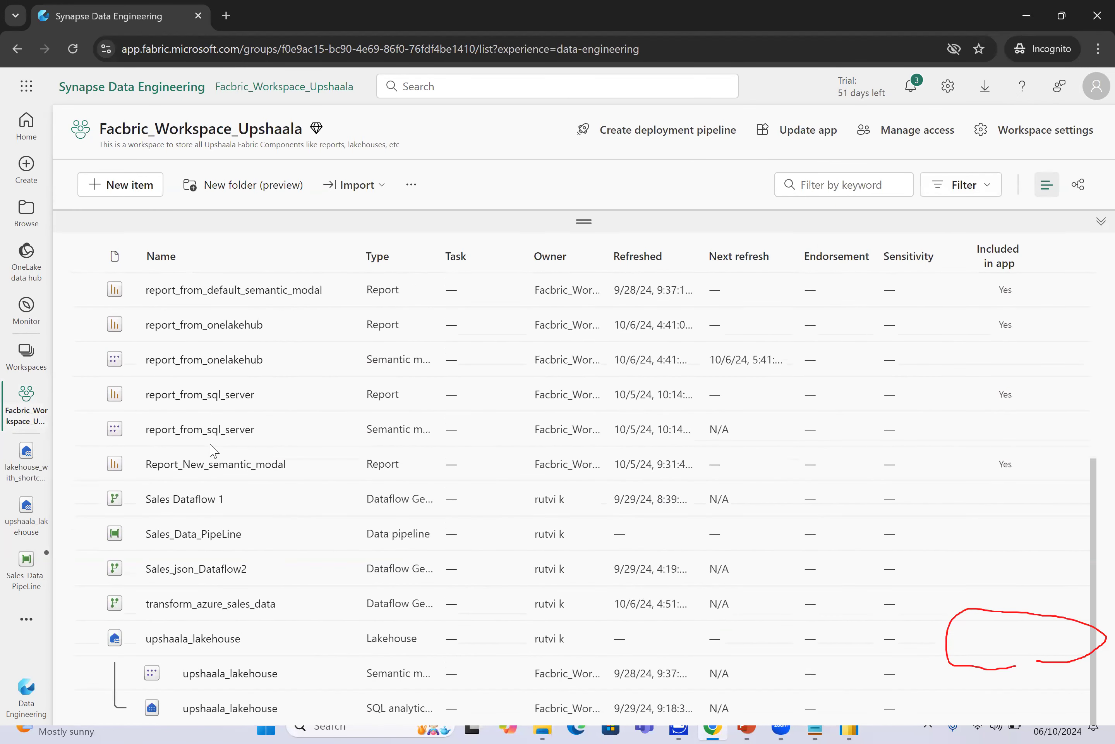
{"action": "left_click", "coordinate": [204, 537]}
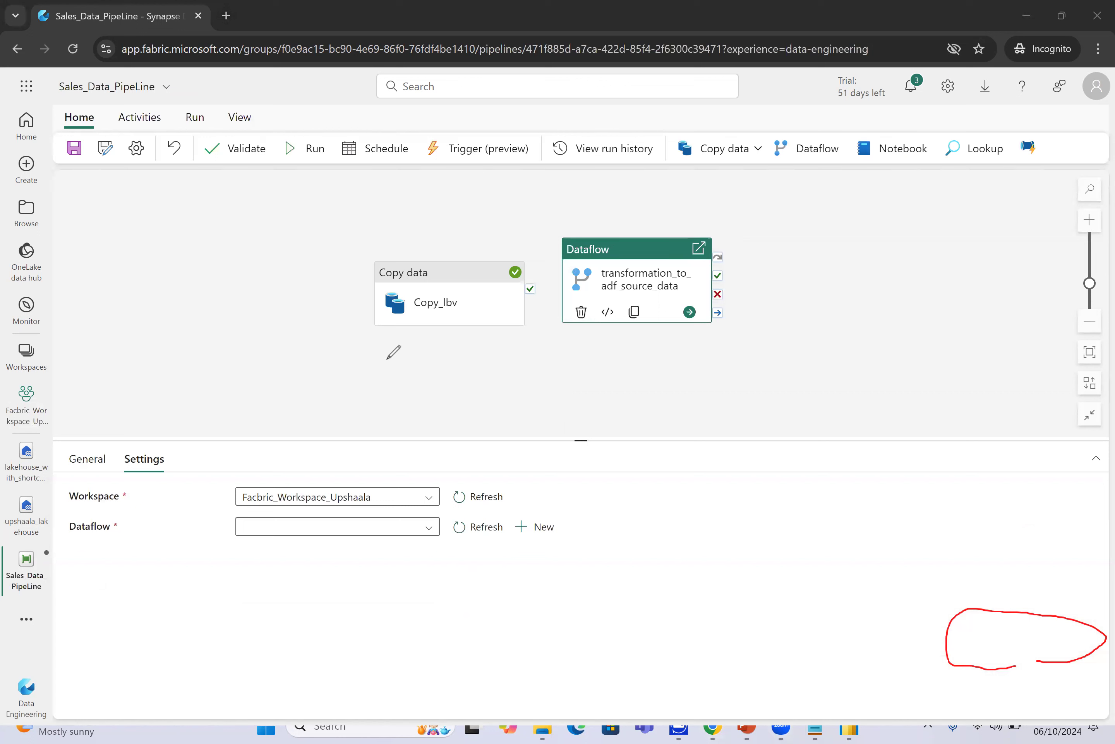
{"action": "mouse_move", "coordinate": [405, 382]}
{"action": "left_mouse_down"}
{"action": "mouse_move", "coordinate": [431, 342]}
{"action": "mouse_move", "coordinate": [419, 349]}
{"action": "mouse_move", "coordinate": [437, 352]}
{"action": "mouse_move", "coordinate": [415, 347]}
{"action": "left_mouse_up"}
{"action": "mouse_move", "coordinate": [597, 369]}
{"action": "left_mouse_down"}
{"action": "mouse_move", "coordinate": [607, 345]}
{"action": "mouse_move", "coordinate": [592, 355]}
{"action": "mouse_move", "coordinate": [615, 363]}
{"action": "left_mouse_up"}
{"action": "left_click_drag", "start_coordinate": [889, 183], "coordinate": [888, 164]}
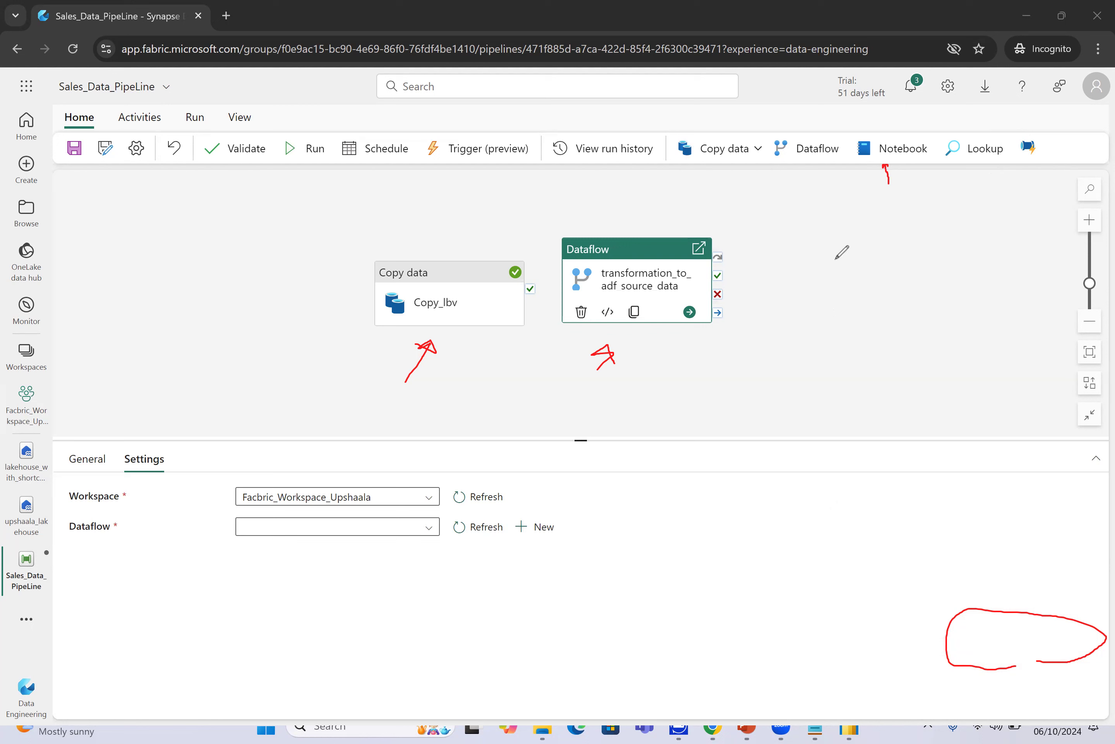
{"action": "left_click", "coordinate": [924, 95]}
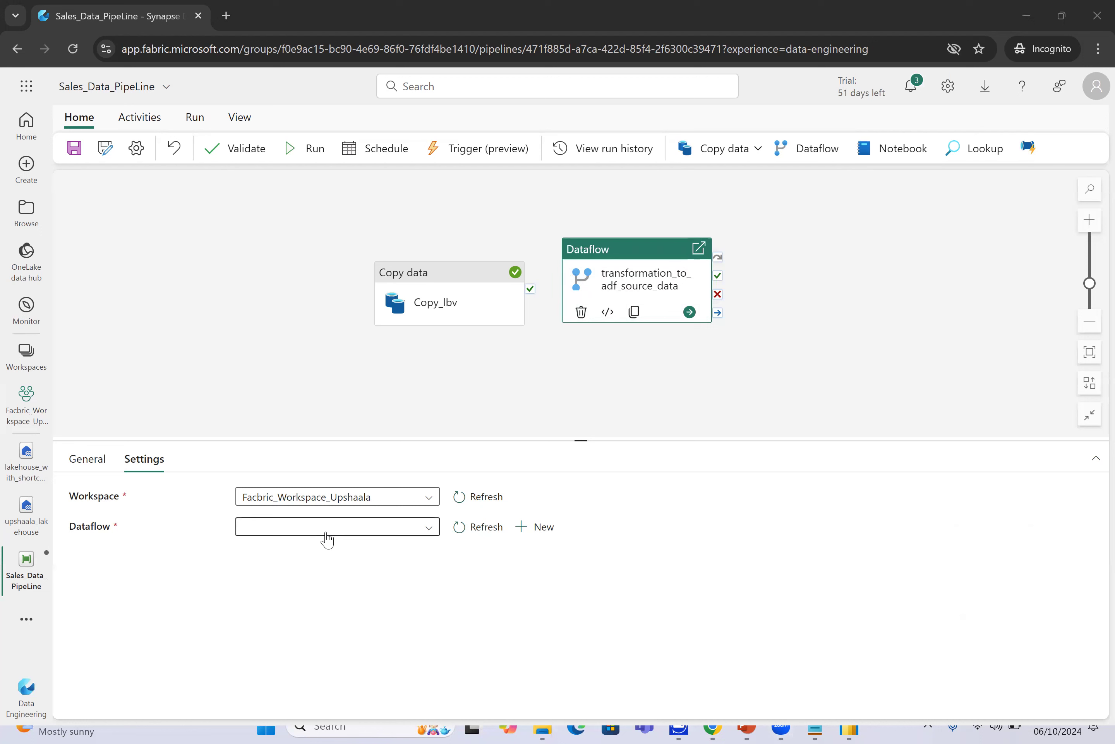
Reload the Dataflow activity's choices by reselecting Facbric_Workspace_Upshaala as the workspace, and choose transform_azure_sales_data as the dataflow.
{"action": "left_click", "coordinate": [457, 501]}
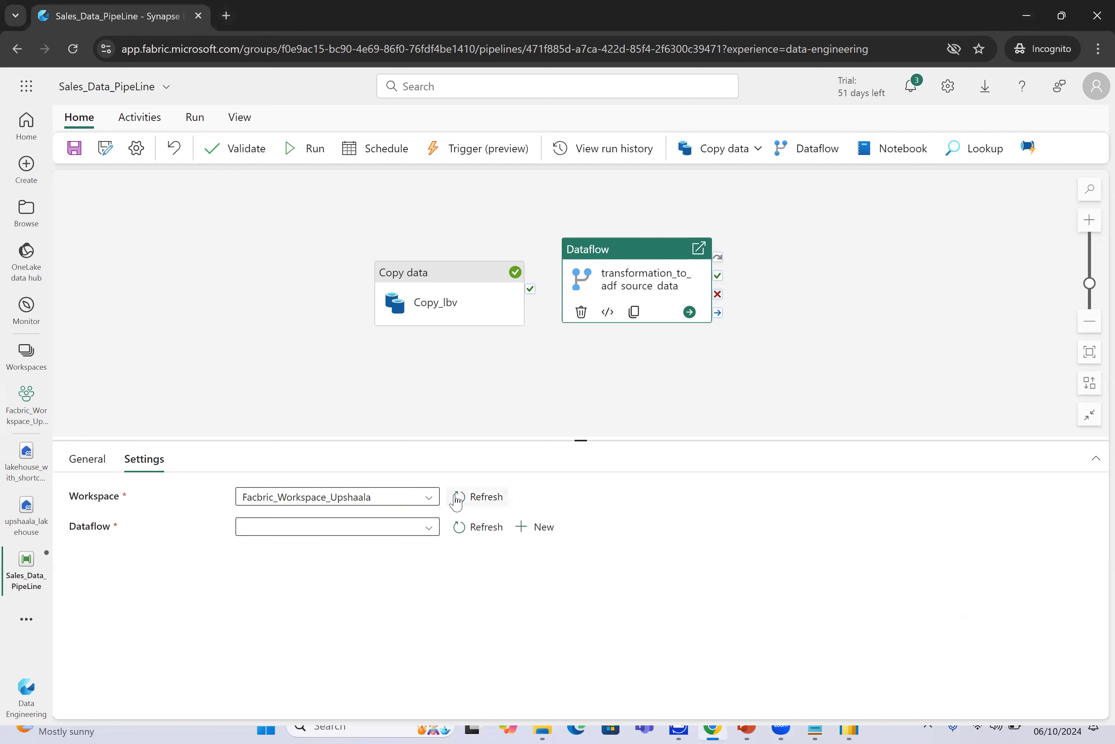
{"action": "left_click", "coordinate": [424, 528]}
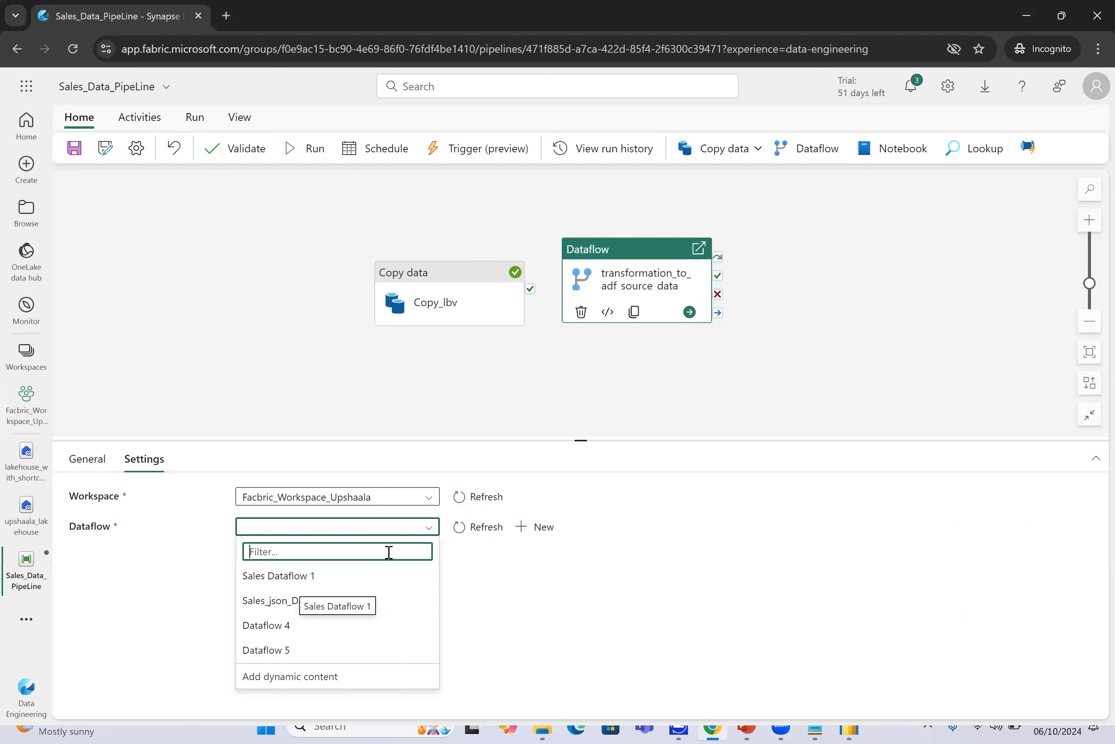
{"action": "left_click", "coordinate": [426, 500]}
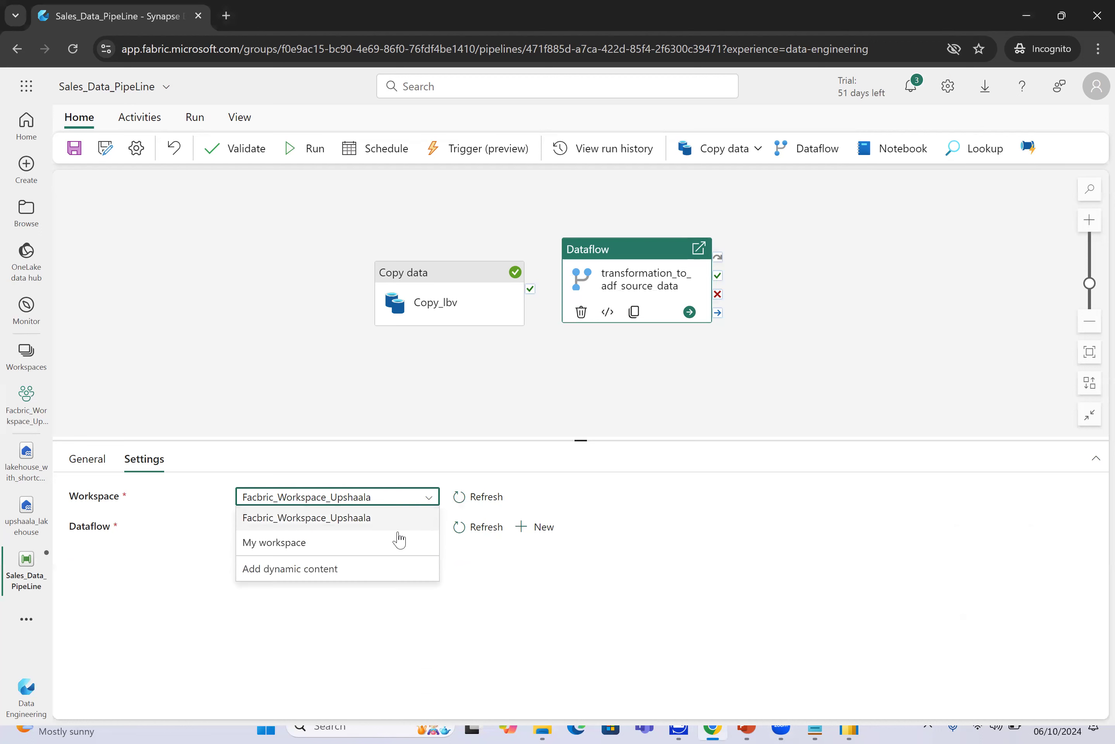
{"action": "left_click", "coordinate": [398, 541]}
{"action": "left_click", "coordinate": [421, 530]}
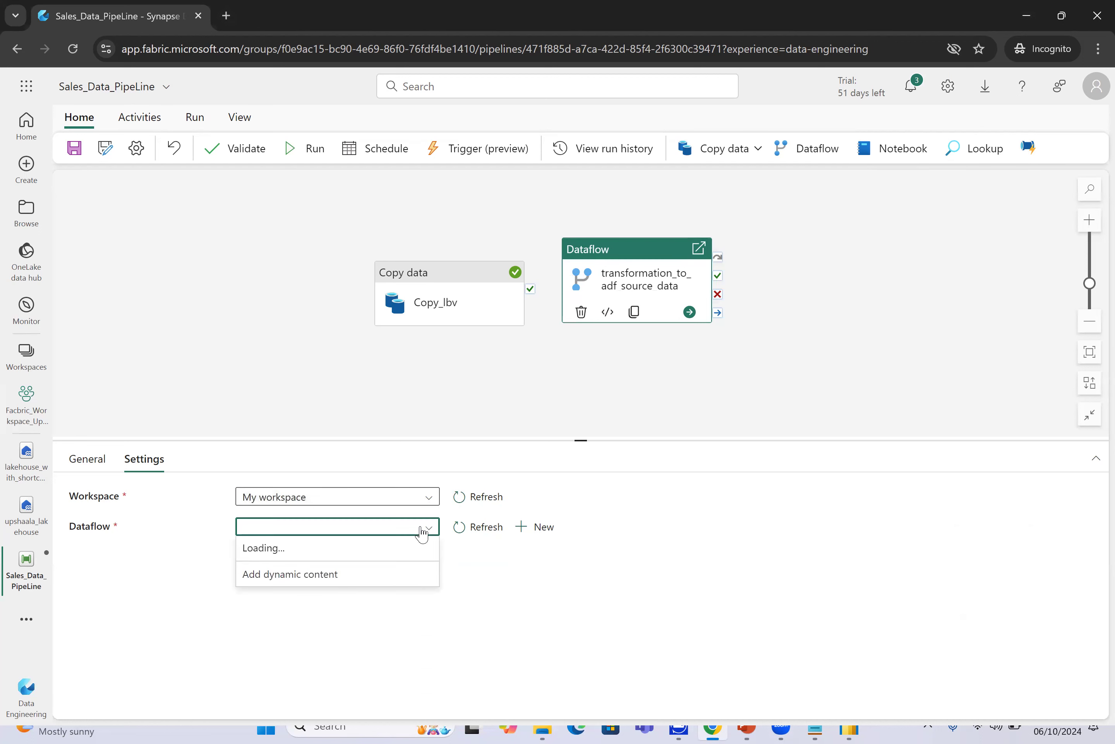
{"action": "left_click", "coordinate": [427, 498]}
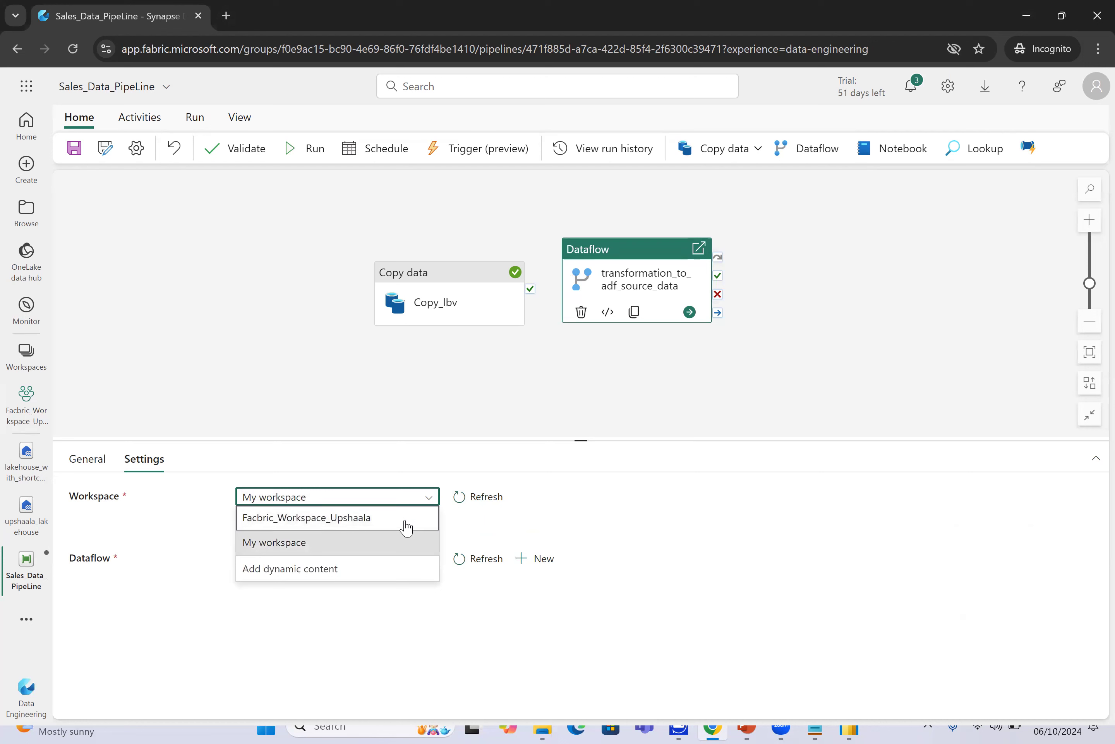
{"action": "left_click", "coordinate": [405, 520]}
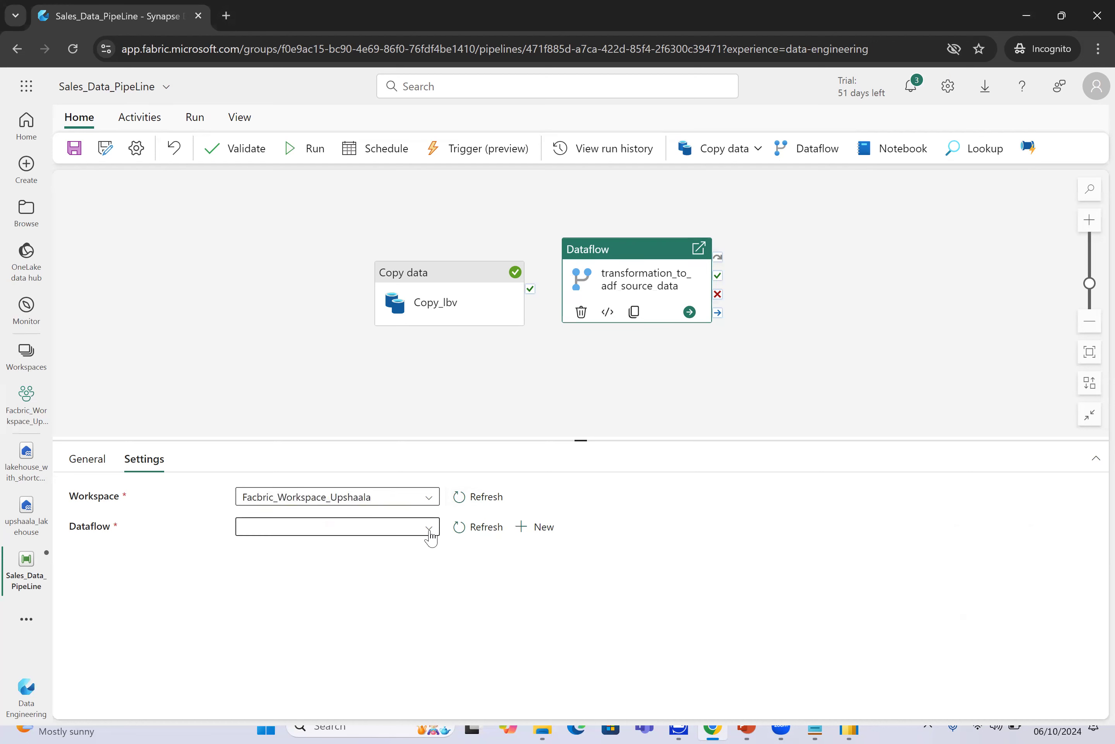
{"action": "left_click", "coordinate": [429, 529]}
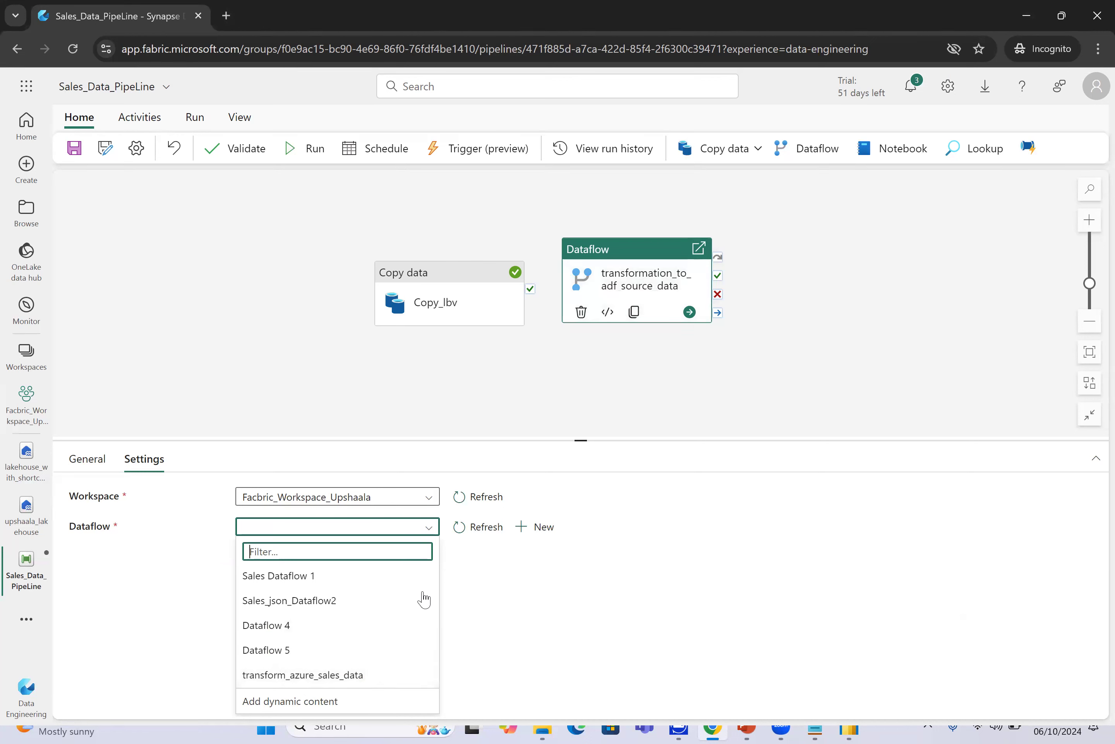
{"action": "left_click", "coordinate": [368, 680]}
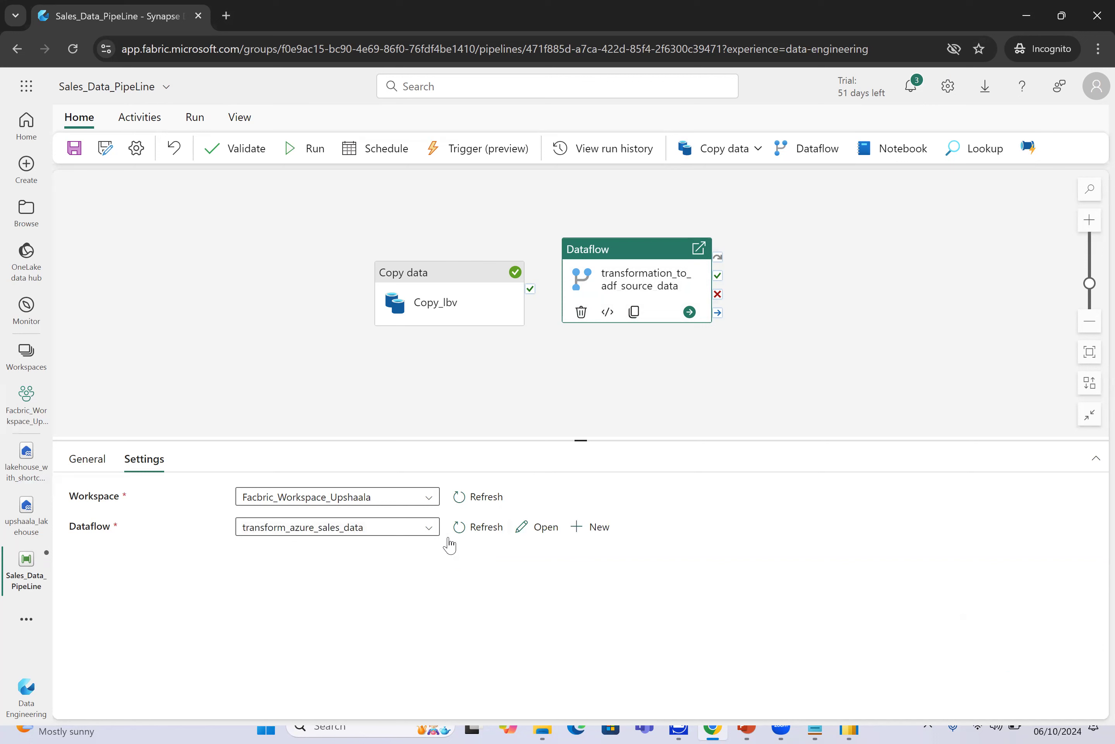
Move the Copy_lbv activity farther from the Dataflow activity and connect its On success output to the Dataflow activity.
{"action": "mouse_move", "coordinate": [532, 303]}
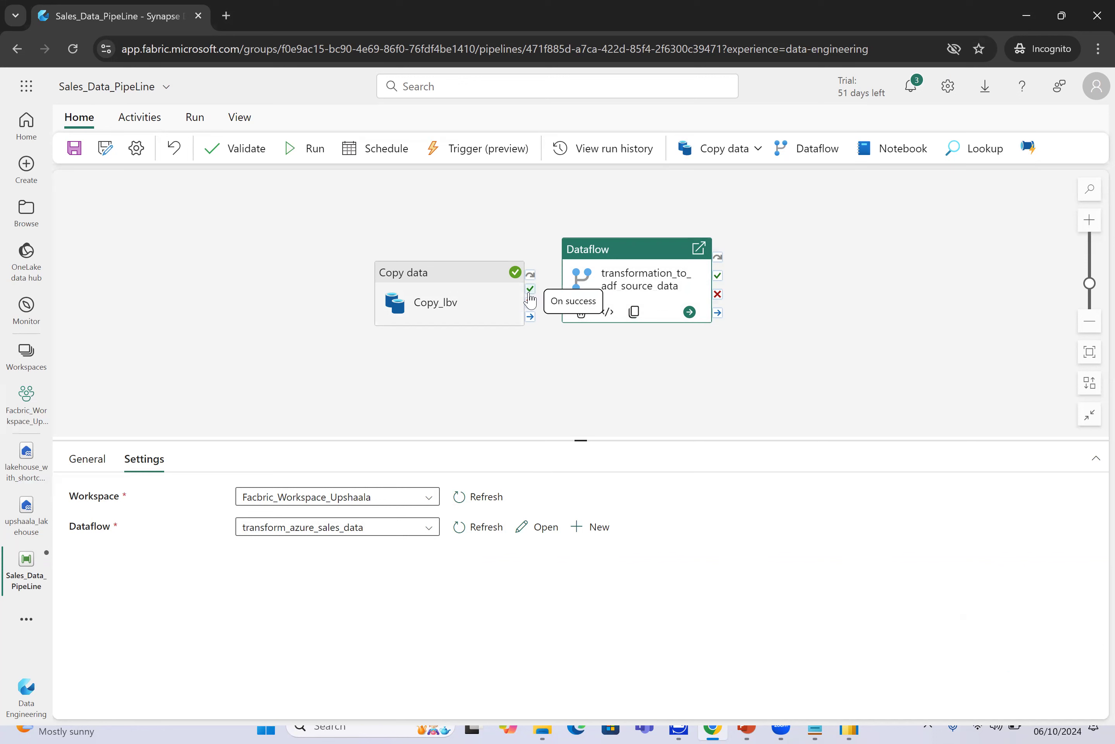
{"action": "left_click_drag", "start_coordinate": [467, 275], "coordinate": [355, 266]}
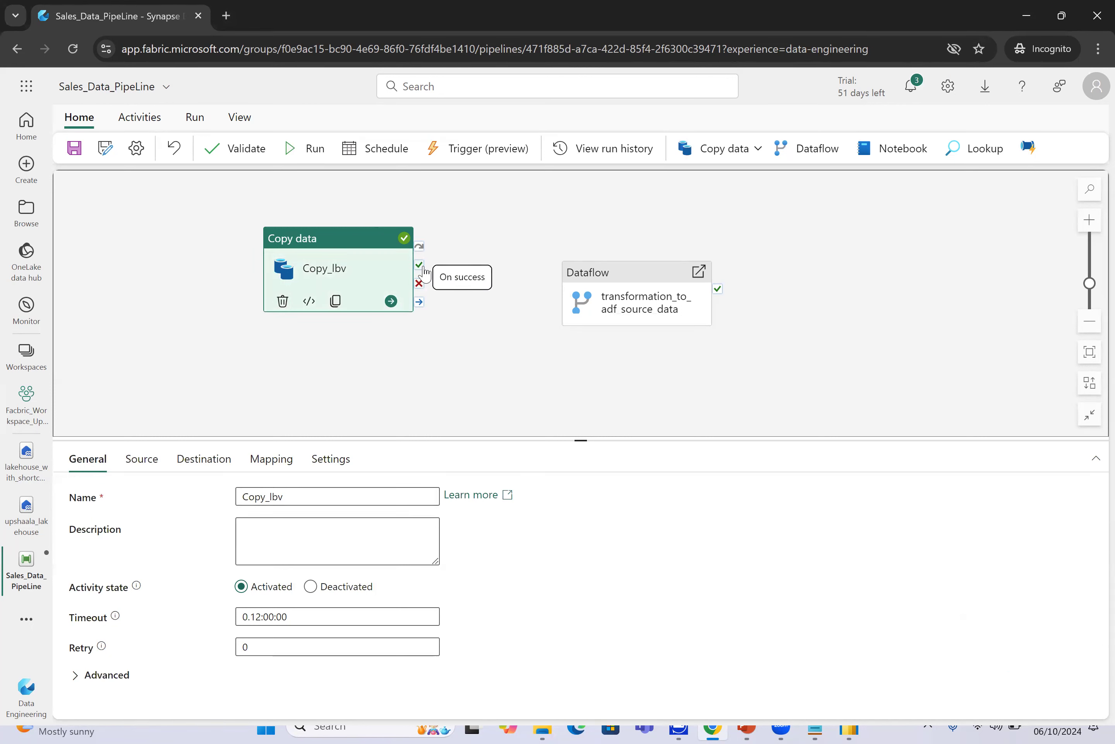
{"action": "left_click_drag", "start_coordinate": [423, 267], "coordinate": [565, 298]}
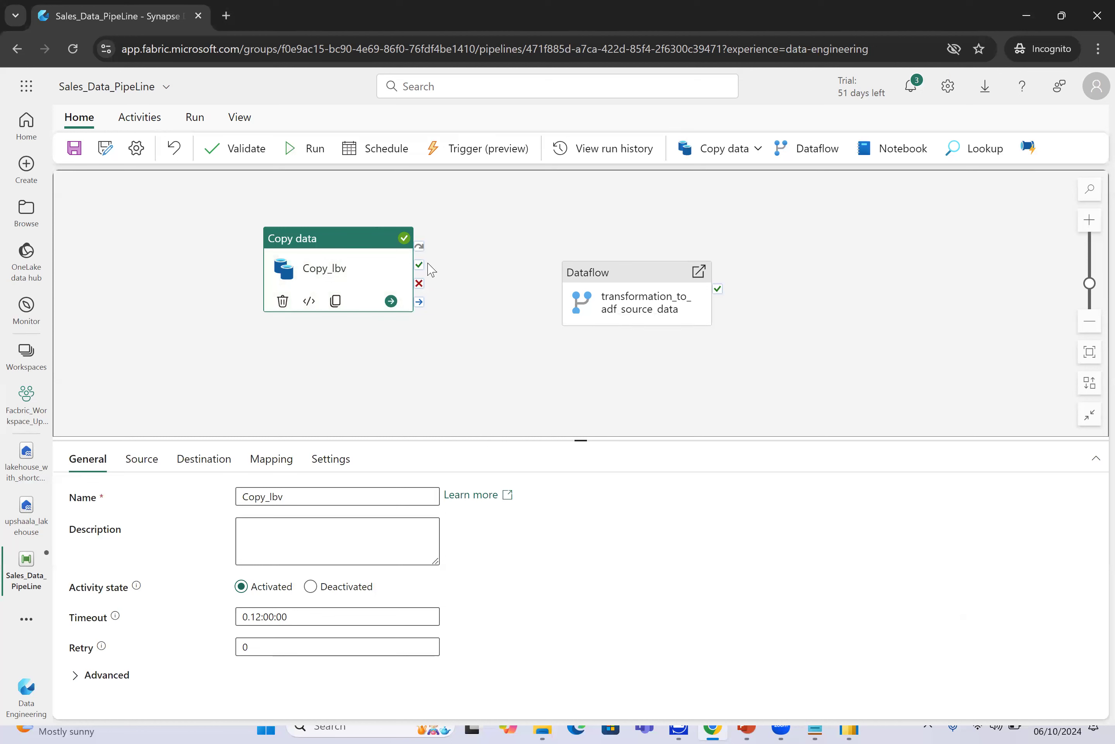
{"action": "left_click_drag", "start_coordinate": [419, 266], "coordinate": [580, 311]}
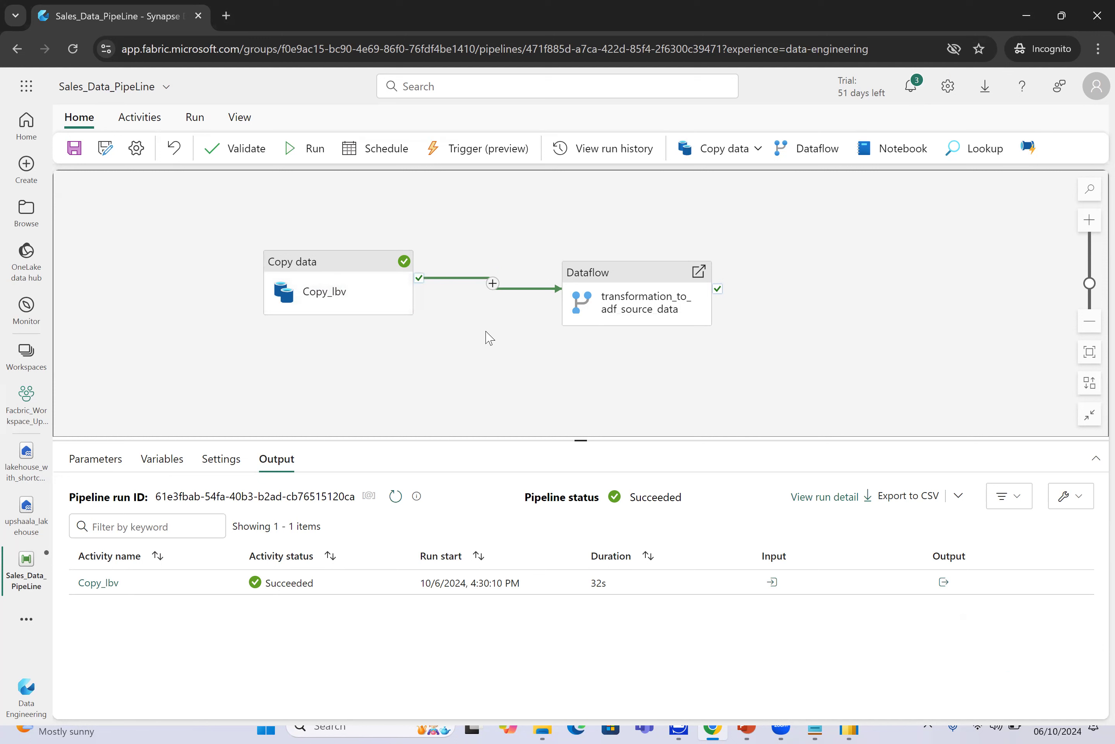
Save and run Sales_Data_PipeLine with the Copy_lbv activity followed by the Dataflow activity.
{"action": "mouse_move", "coordinate": [412, 273]}
{"action": "left_click", "coordinate": [314, 156]}
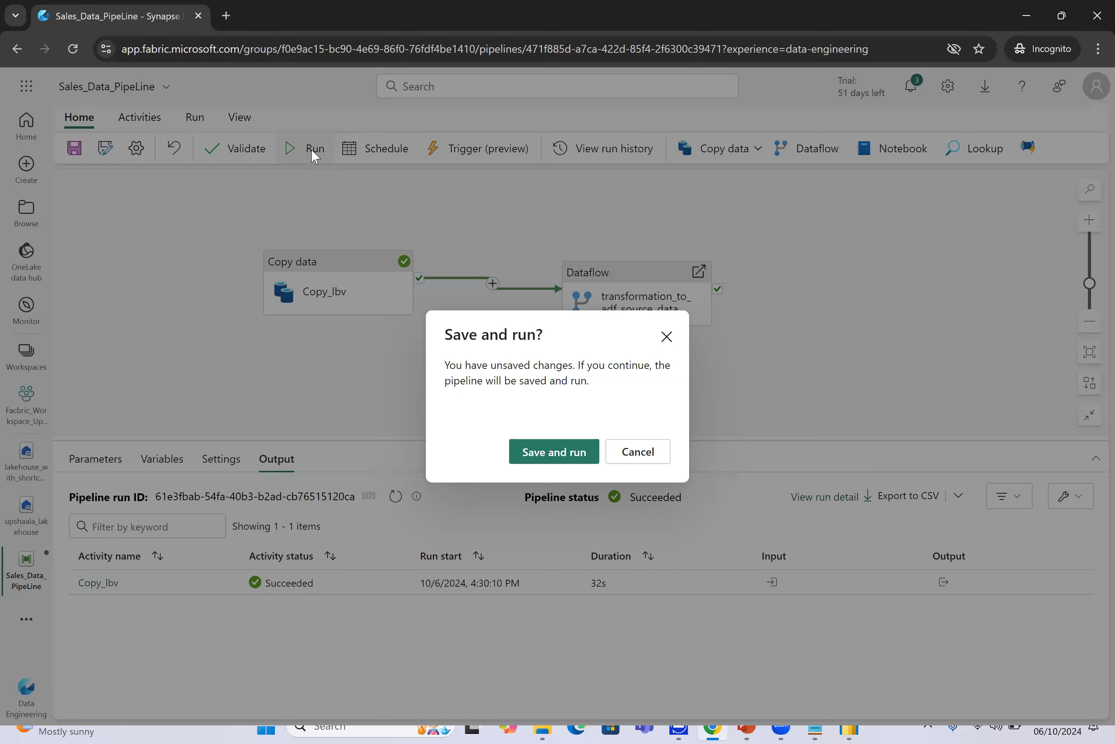
{"action": "left_click", "coordinate": [562, 462]}
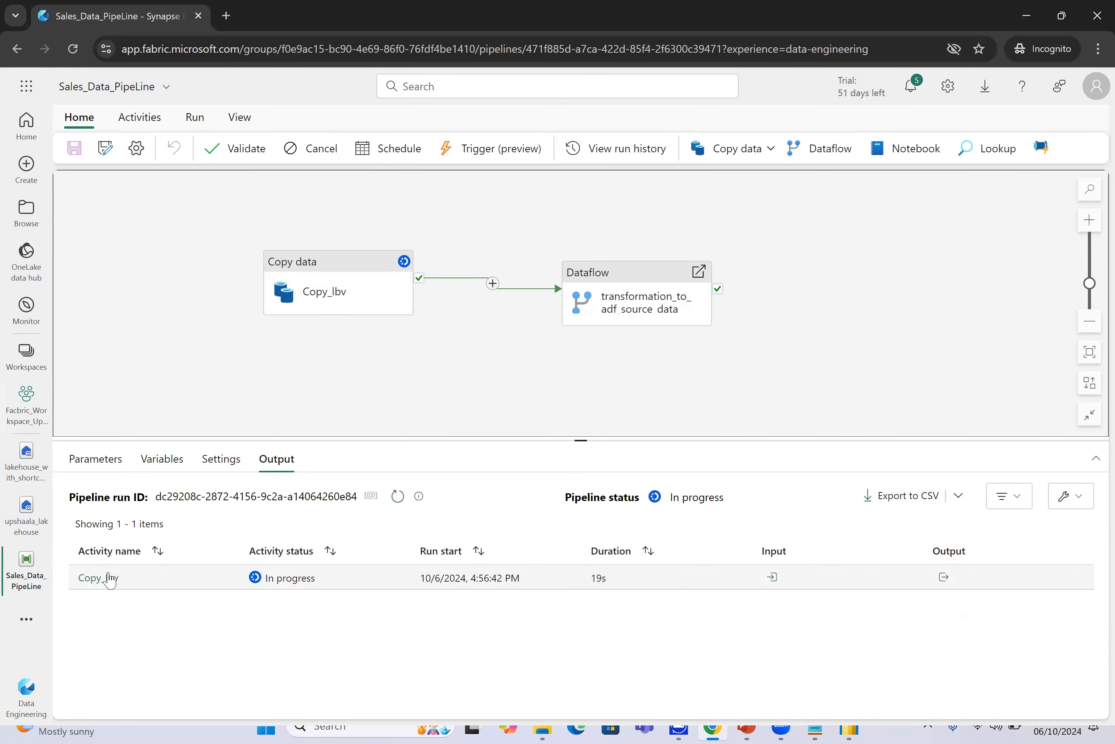
Examine the Copy_lbv run details, including data read and written, the duration breakdown and the advanced information, and close them.
{"action": "left_click", "coordinate": [106, 578]}
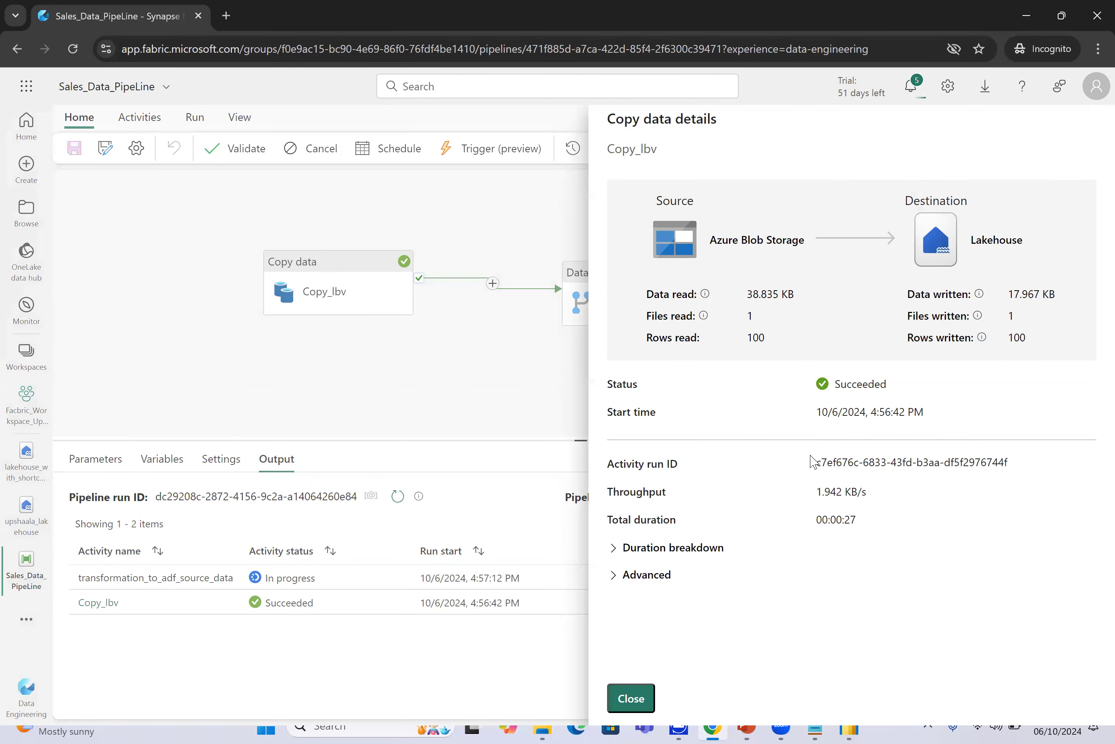
{"action": "left_click", "coordinate": [615, 550]}
{"action": "scroll", "coordinate": [790, 575], "scroll_direction": "down", "scroll_amount": 3}
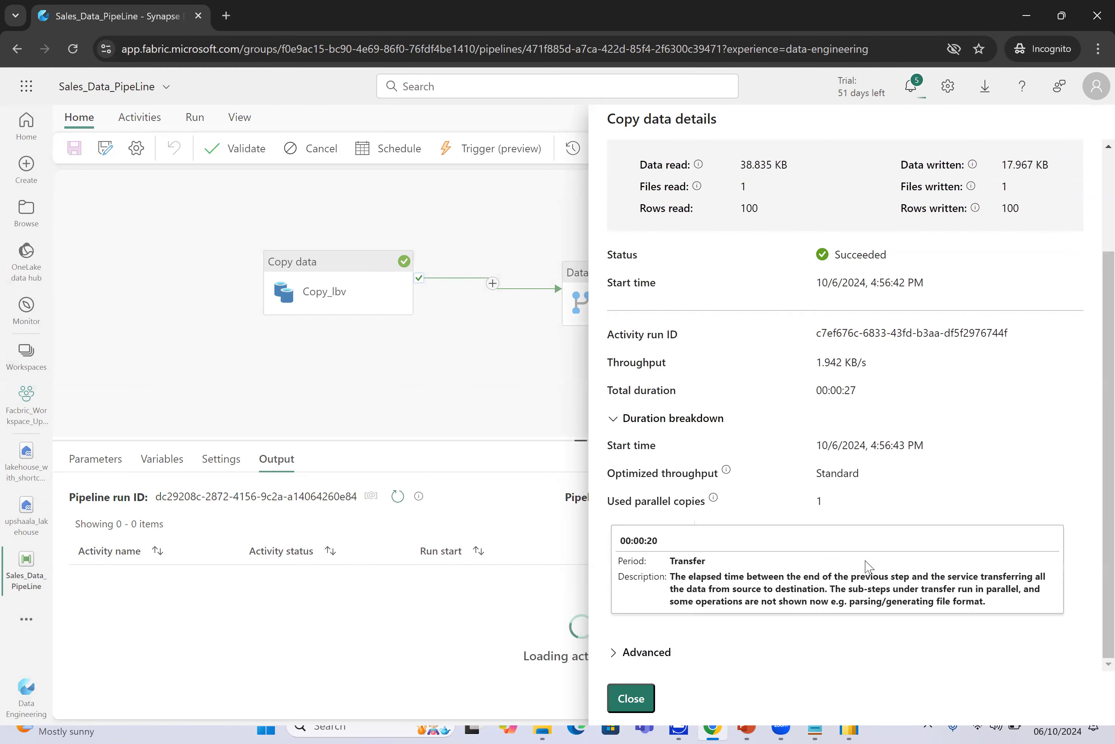
{"action": "left_click", "coordinate": [614, 653]}
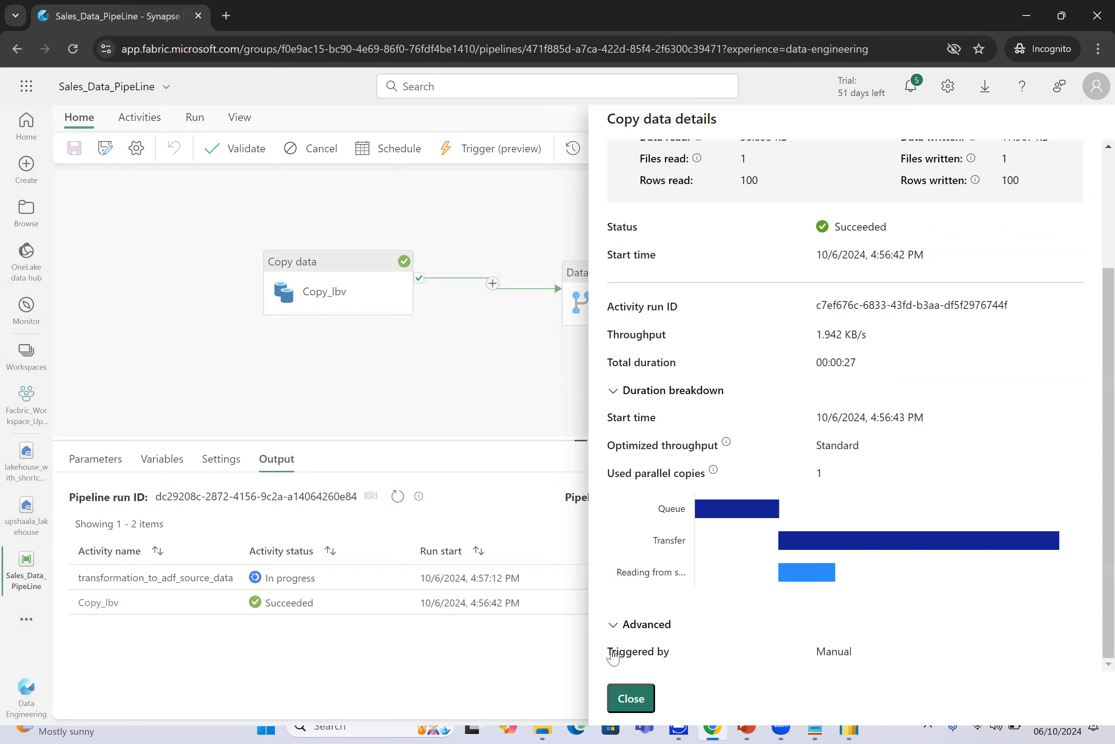
{"action": "scroll", "coordinate": [613, 657], "scroll_direction": "up", "scroll_amount": 3}
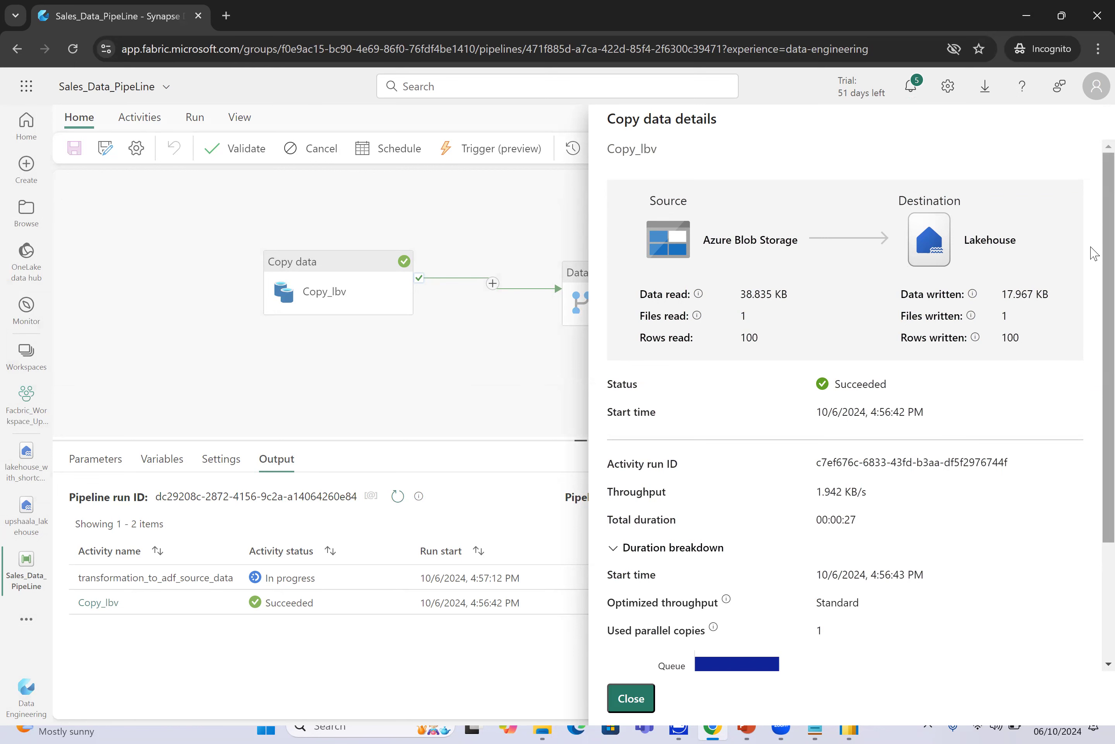
{"action": "scroll", "coordinate": [1094, 422], "scroll_direction": "down", "scroll_amount": 3}
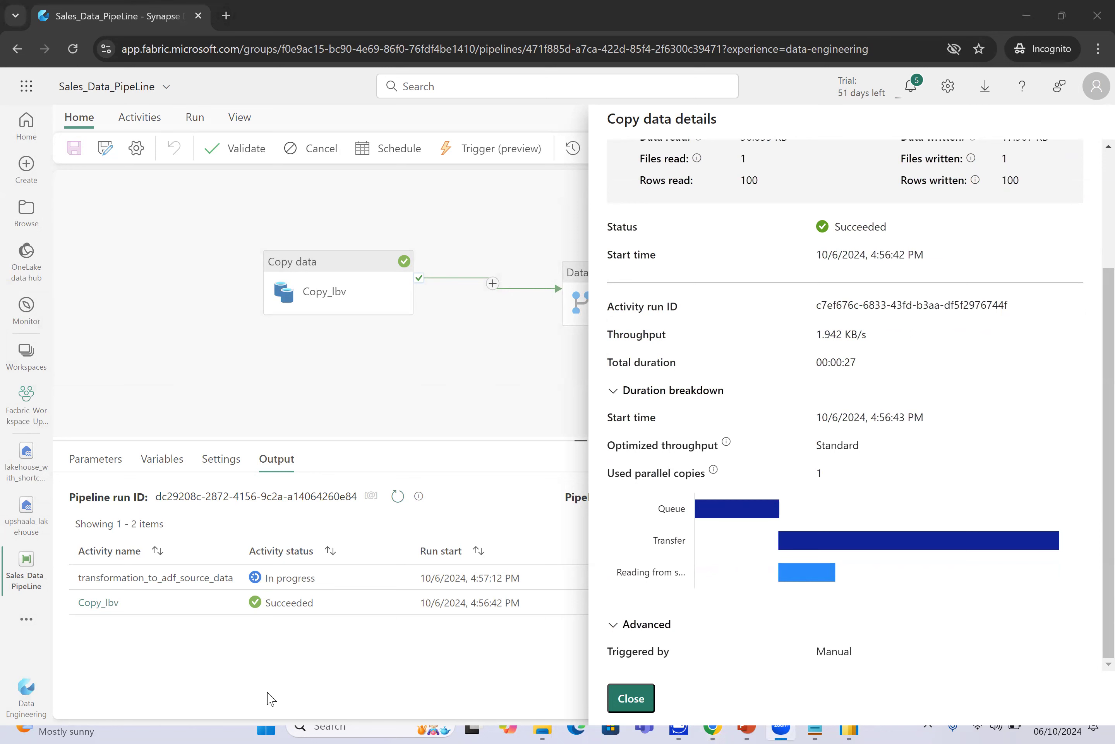
{"action": "left_click", "coordinate": [624, 698]}
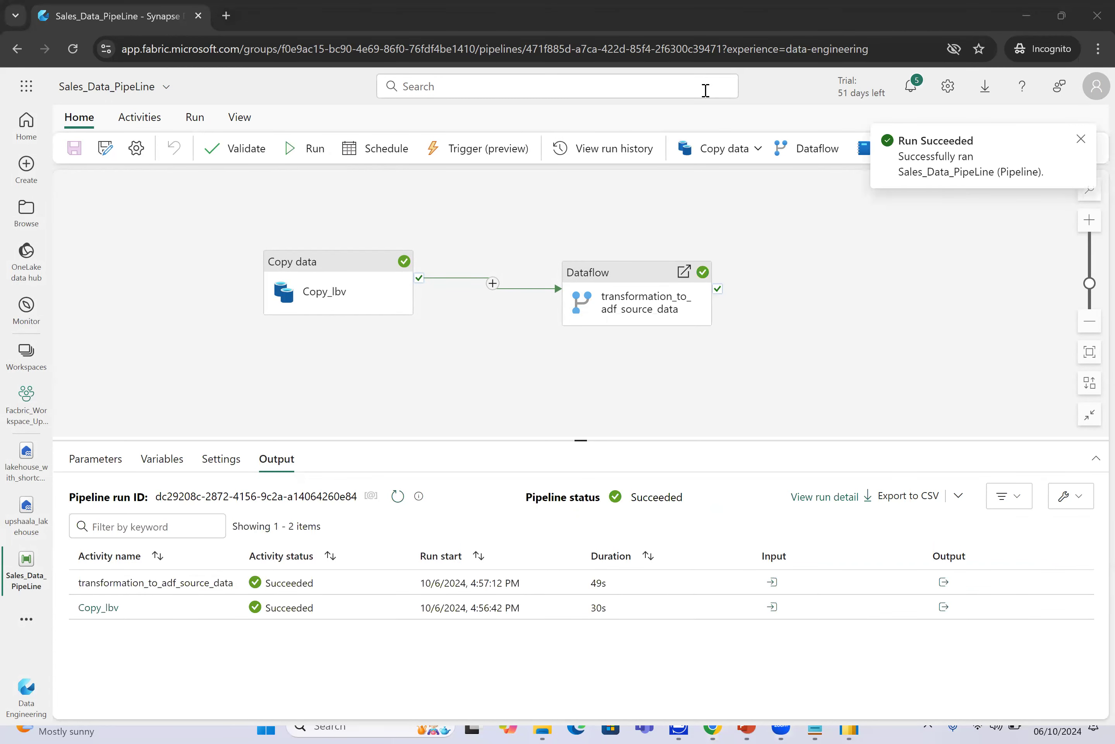
{"action": "mouse_move", "coordinate": [104, 645]}
{"action": "left_mouse_down"}
{"action": "mouse_move", "coordinate": [115, 602]}
{"action": "mouse_move", "coordinate": [104, 643]}
{"action": "mouse_move", "coordinate": [52, 549]}
{"action": "mouse_move", "coordinate": [255, 277]}
{"action": "left_mouse_up"}
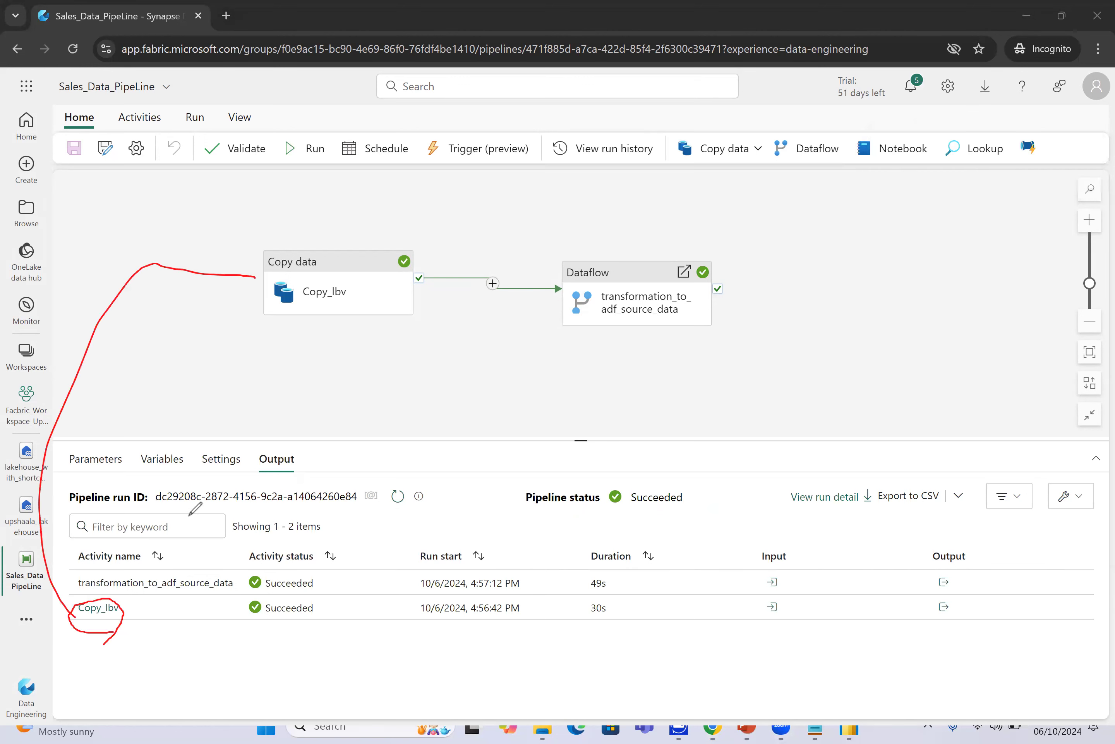
{"action": "mouse_move", "coordinate": [132, 591]}
{"action": "left_mouse_down"}
{"action": "mouse_move", "coordinate": [86, 564]}
{"action": "mouse_move", "coordinate": [238, 587]}
{"action": "left_mouse_up"}
{"action": "mouse_move", "coordinate": [578, 318]}
{"action": "left_mouse_down"}
{"action": "mouse_move", "coordinate": [503, 338]}
{"action": "mouse_move", "coordinate": [169, 504]}
{"action": "mouse_move", "coordinate": [155, 556]}
{"action": "mouse_move", "coordinate": [163, 566]}
{"action": "left_mouse_up"}
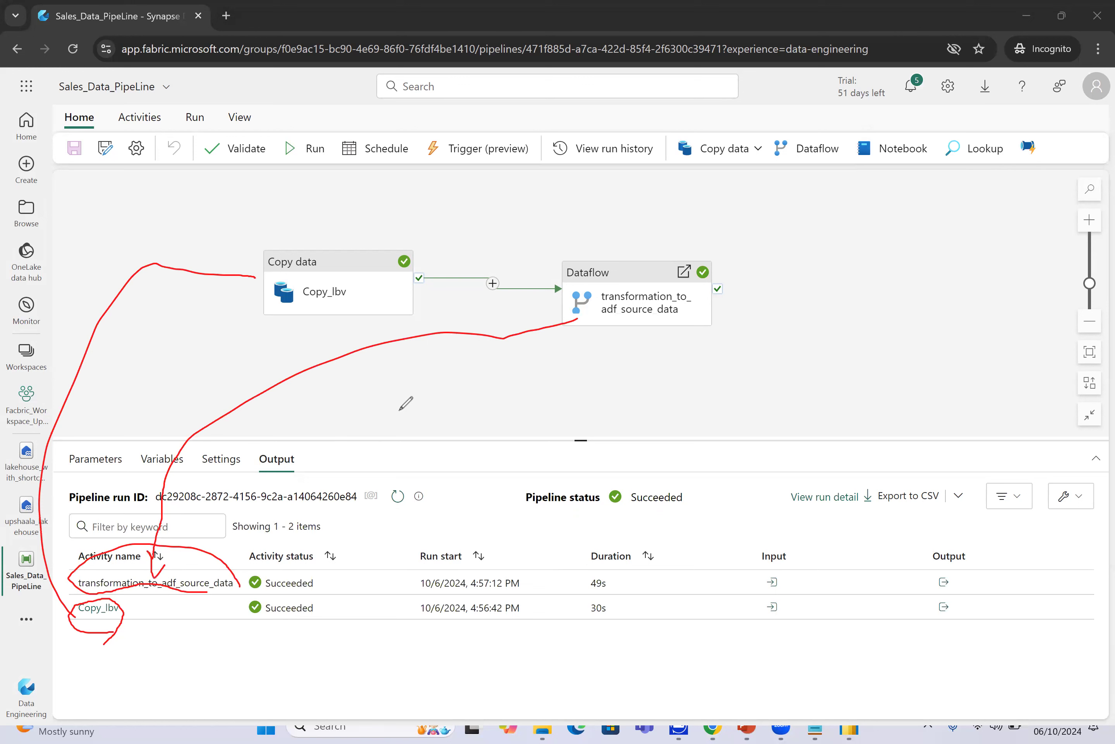
{"action": "mouse_move", "coordinate": [551, 398]}
{"action": "left_mouse_down"}
{"action": "mouse_move", "coordinate": [254, 396]}
{"action": "mouse_move", "coordinate": [437, 202]}
{"action": "mouse_move", "coordinate": [715, 246]}
{"action": "left_mouse_up"}
{"action": "left_click_drag", "start_coordinate": [817, 265], "coordinate": [511, 425]}
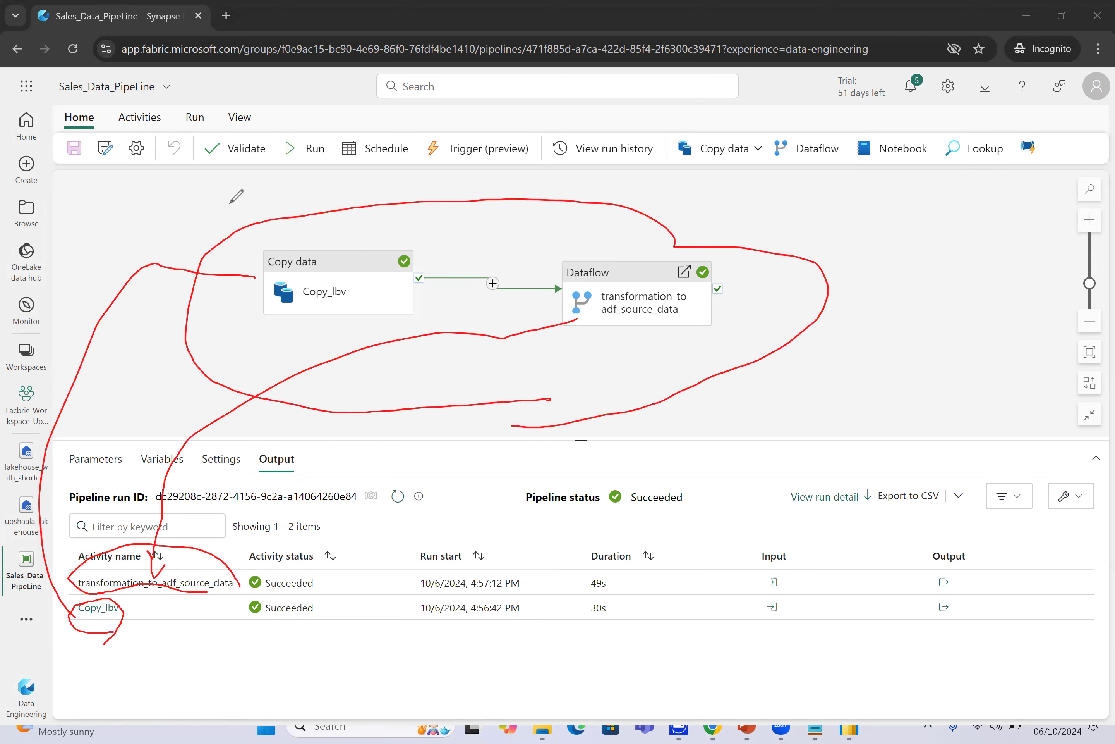
{"action": "left_click", "coordinate": [221, 231]}
{"action": "mouse_move", "coordinate": [221, 231]}
{"action": "left_mouse_down"}
{"action": "mouse_move", "coordinate": [107, 85]}
{"action": "mouse_move", "coordinate": [100, 99]}
{"action": "mouse_move", "coordinate": [130, 100]}
{"action": "left_mouse_up"}
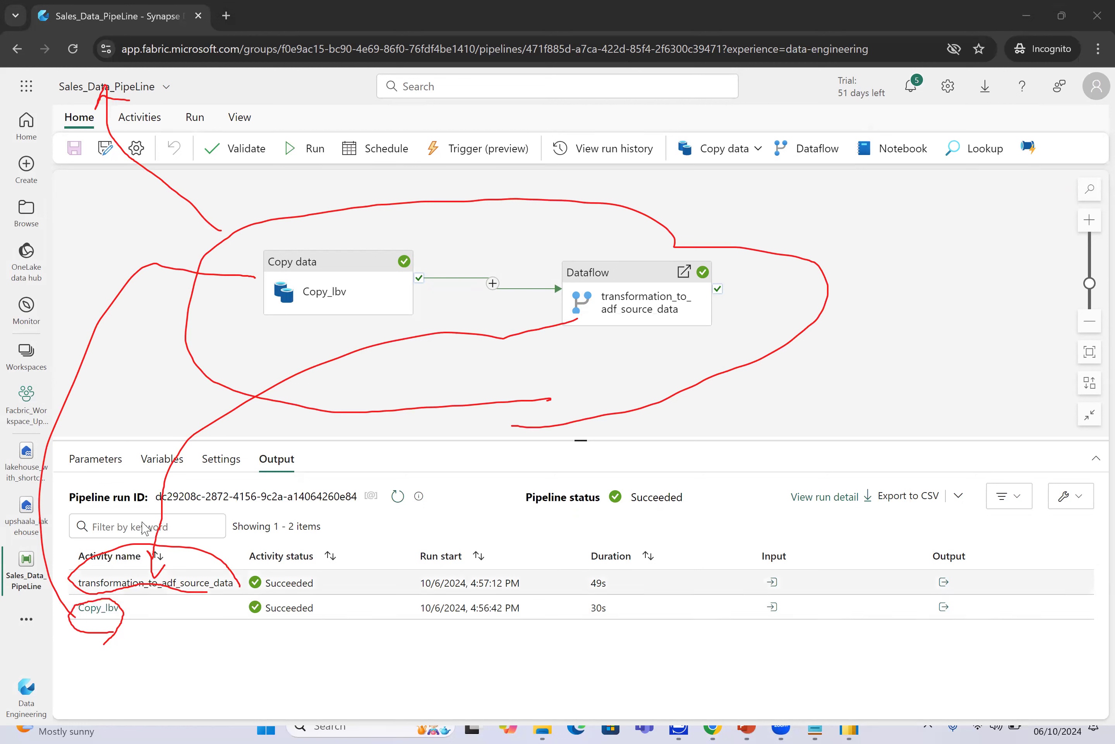
{"action": "left_click", "coordinate": [144, 581]}
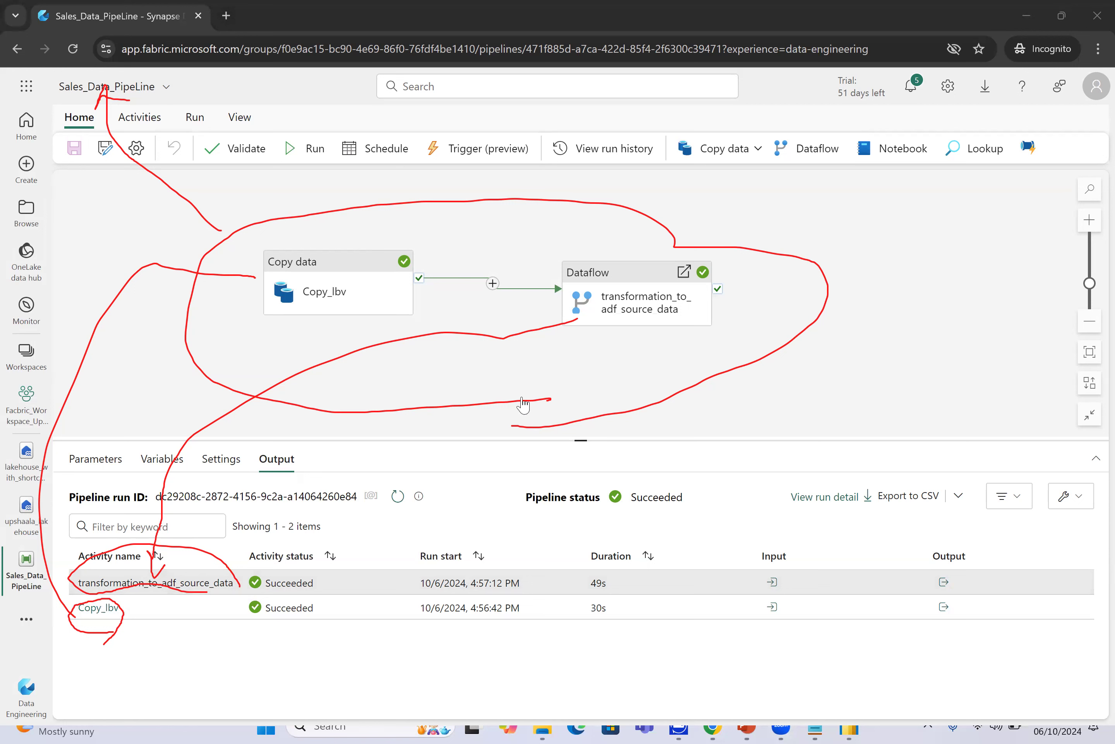
{"action": "left_click", "coordinate": [521, 399]}
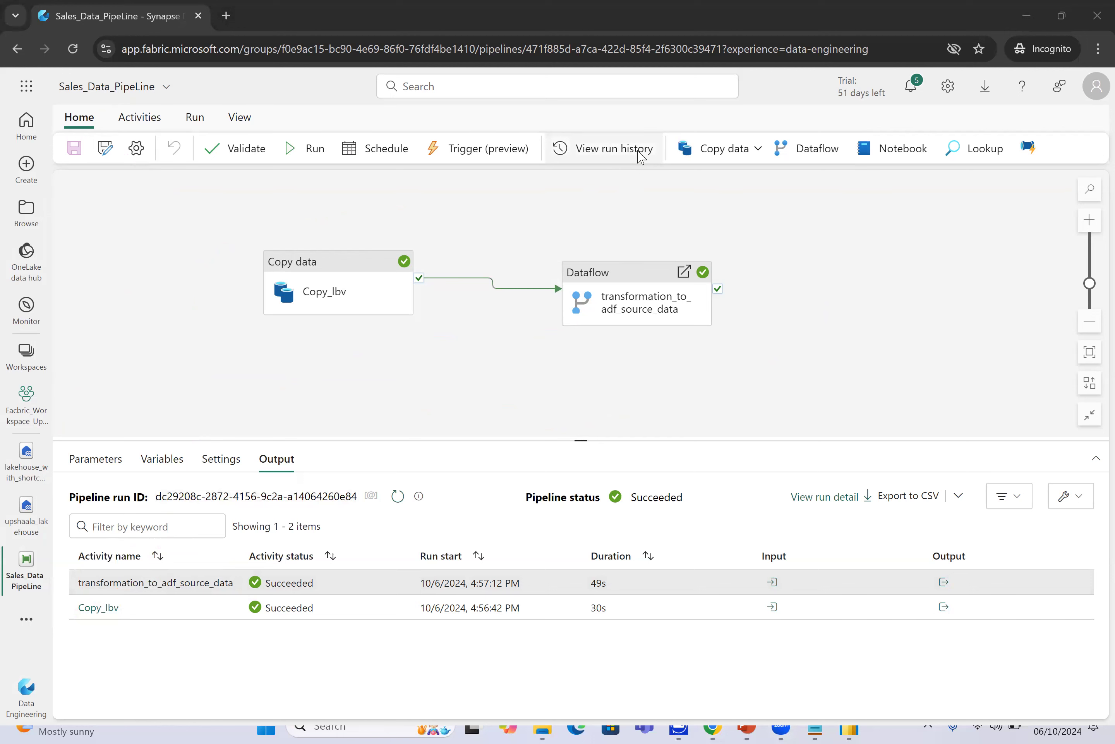
From the pipeline's run history, open its 4:56 PM run in Monitor and examine the activity runs as a Gantt chart and a list.
{"action": "left_click", "coordinate": [626, 156]}
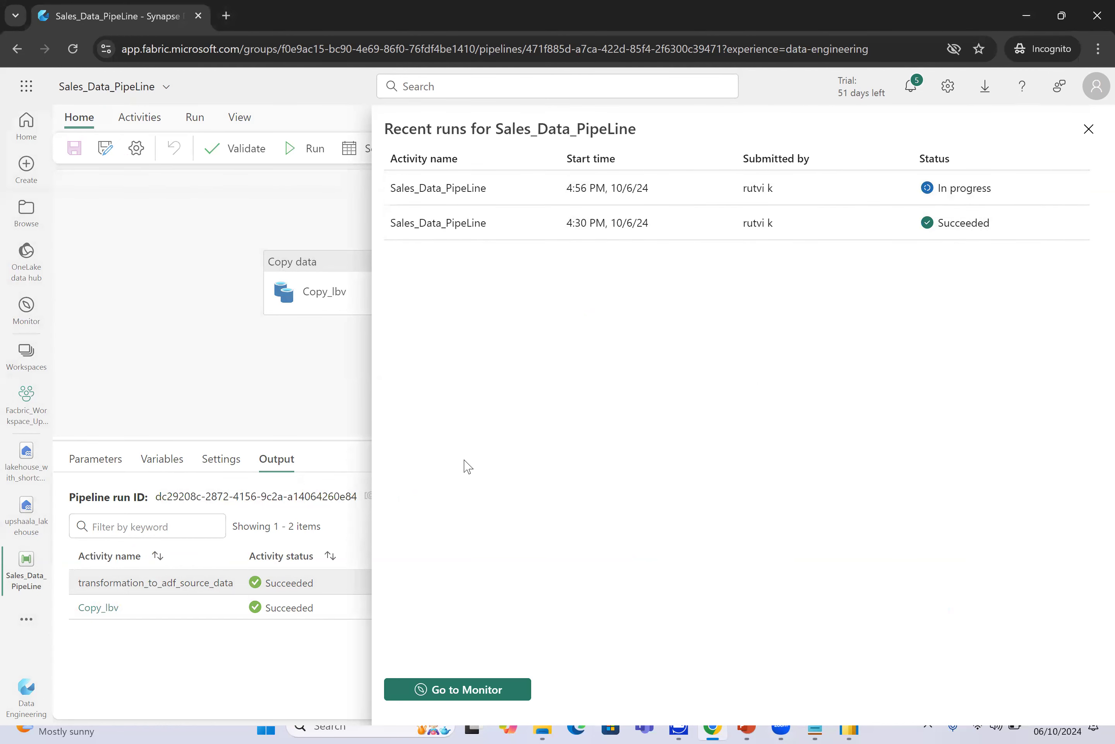
{"action": "left_click", "coordinate": [457, 690]}
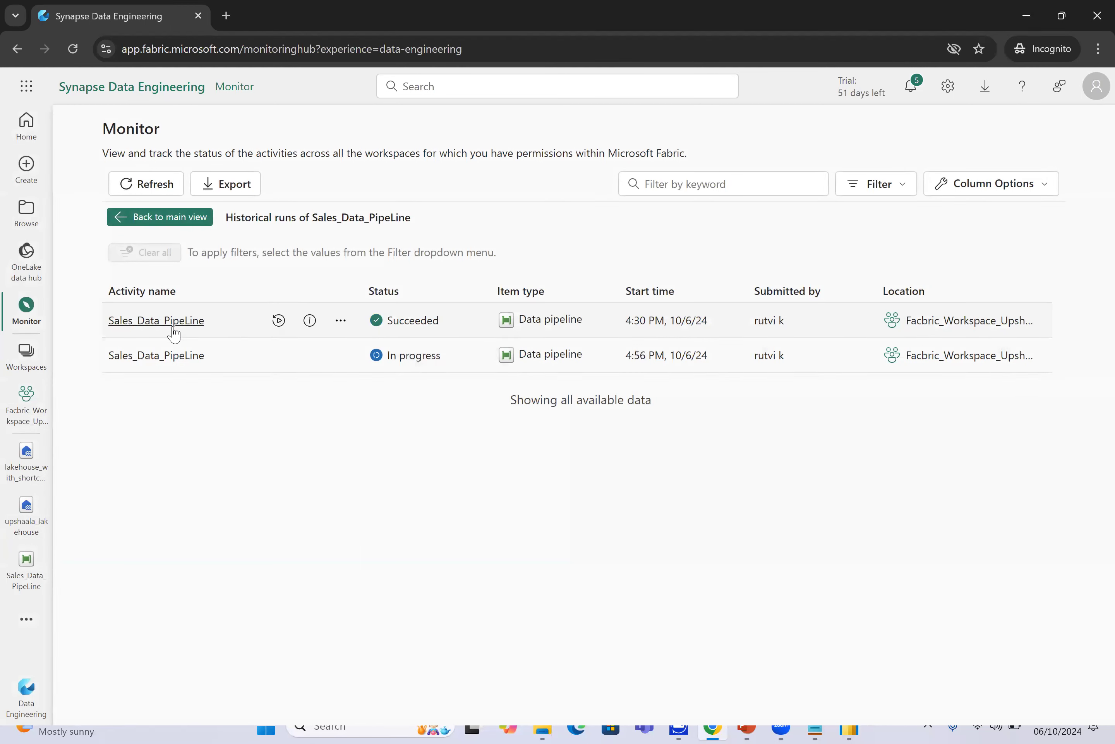
{"action": "left_click", "coordinate": [162, 364]}
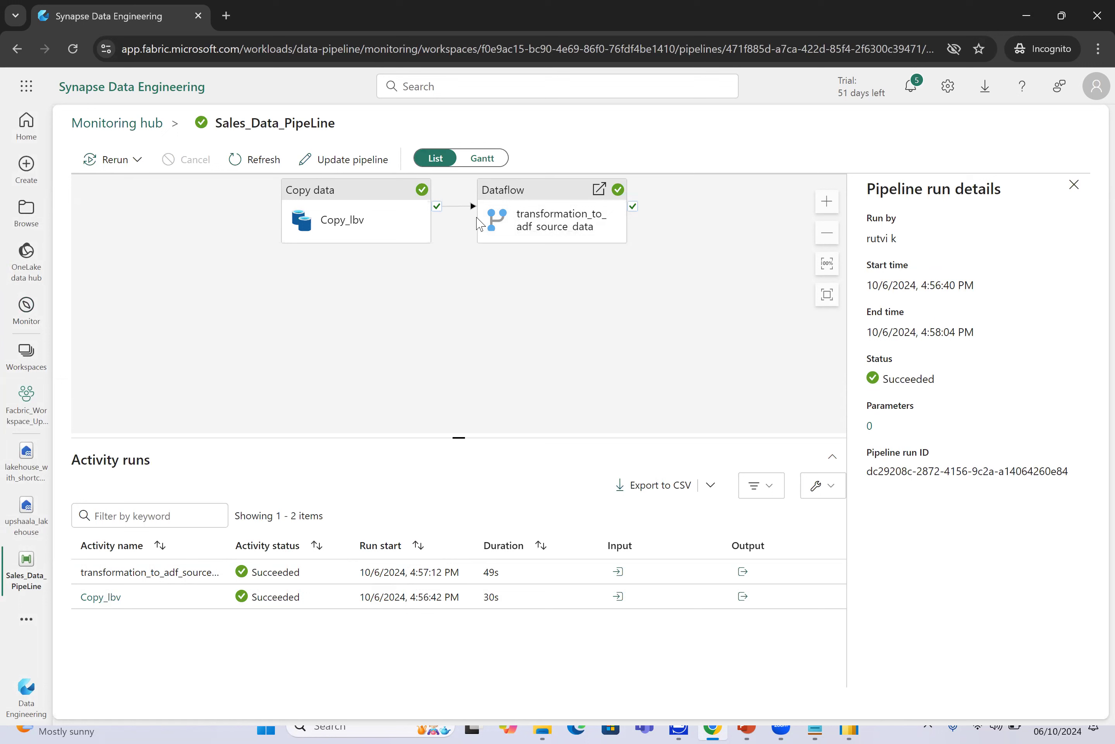
{"action": "left_click", "coordinate": [505, 161]}
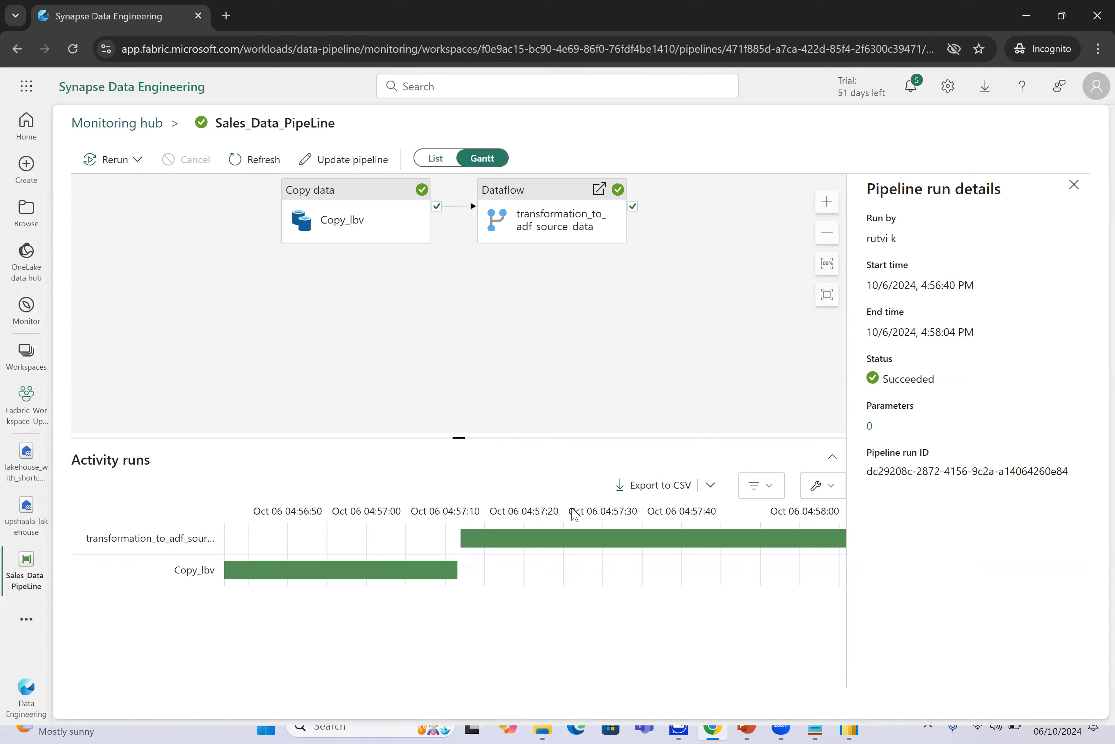
{"action": "left_click", "coordinate": [427, 159]}
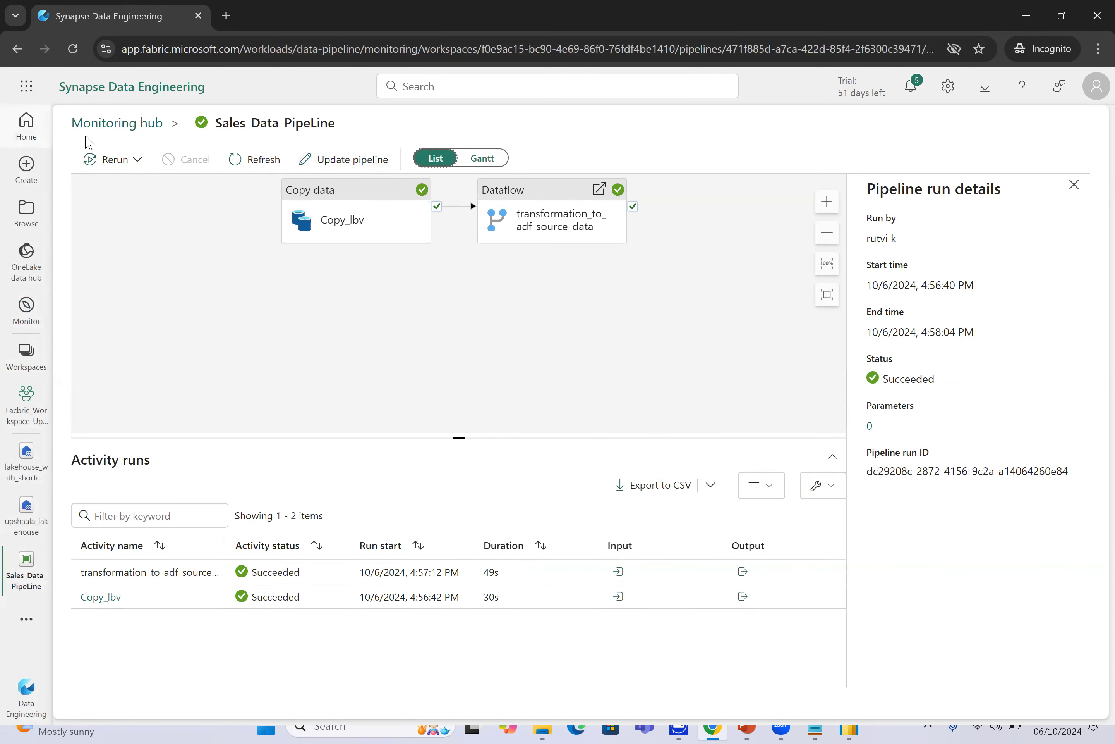
Return to the main Monitor list covering all workspaces and open the 4:56 PM Sales_Data_PipeLine run from there.
{"action": "left_click", "coordinate": [105, 129]}
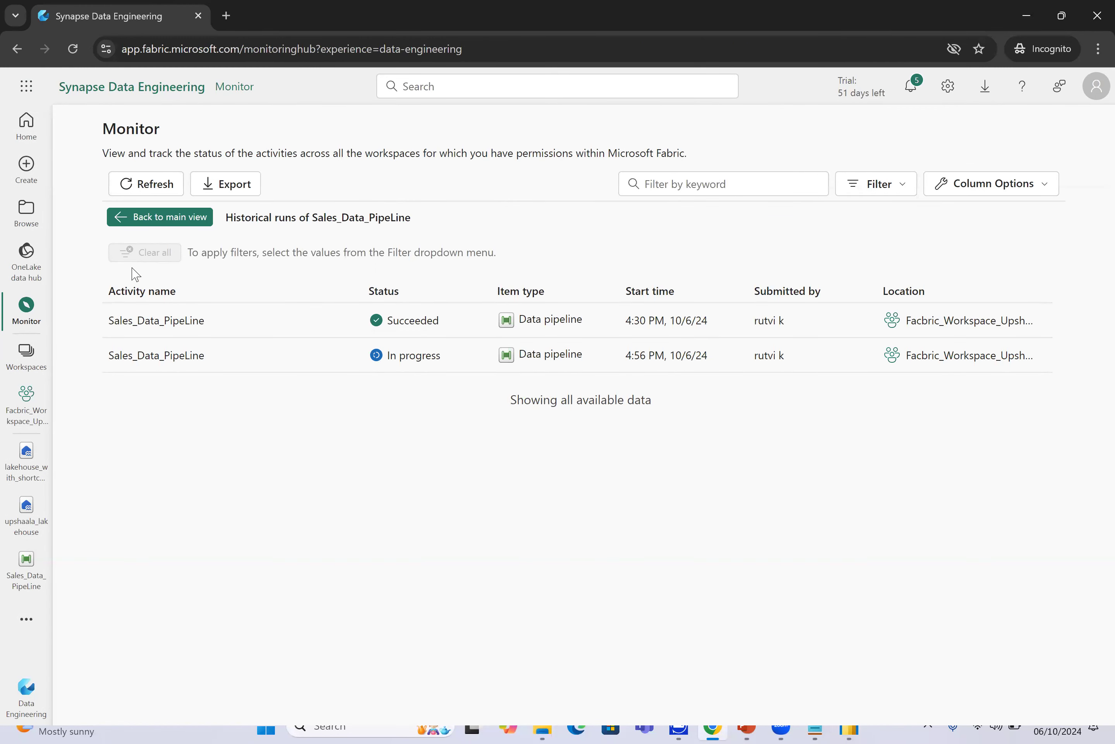
{"action": "left_click", "coordinate": [160, 218]}
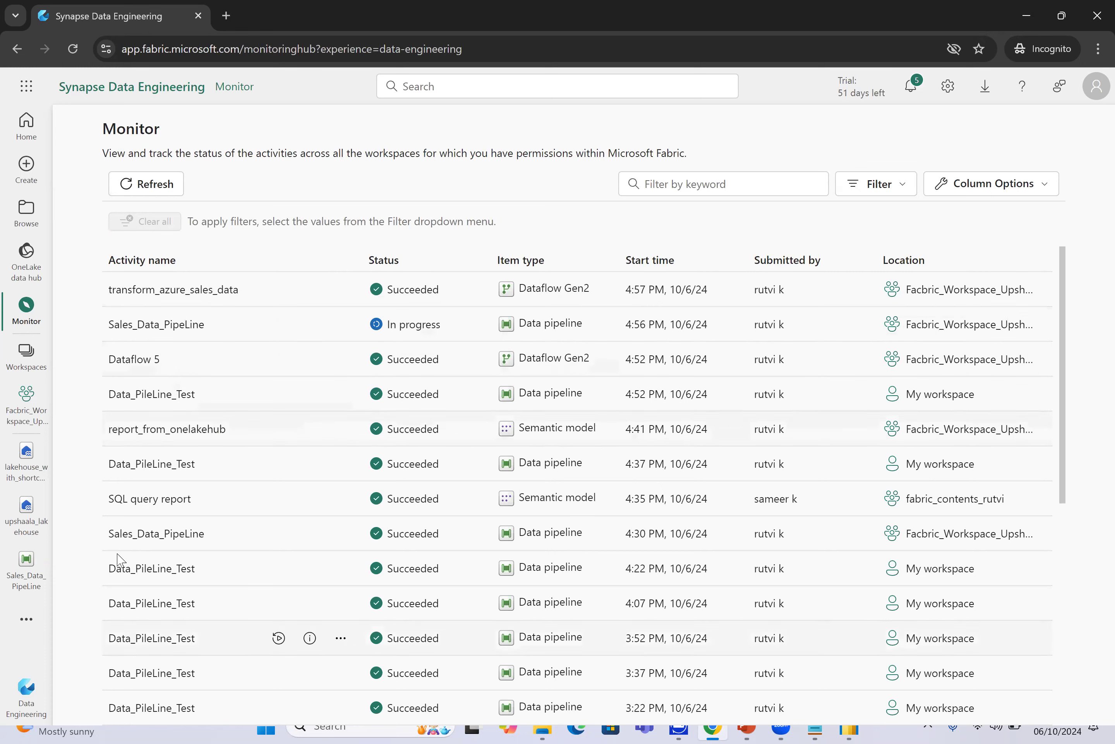
{"action": "left_click", "coordinate": [172, 327]}
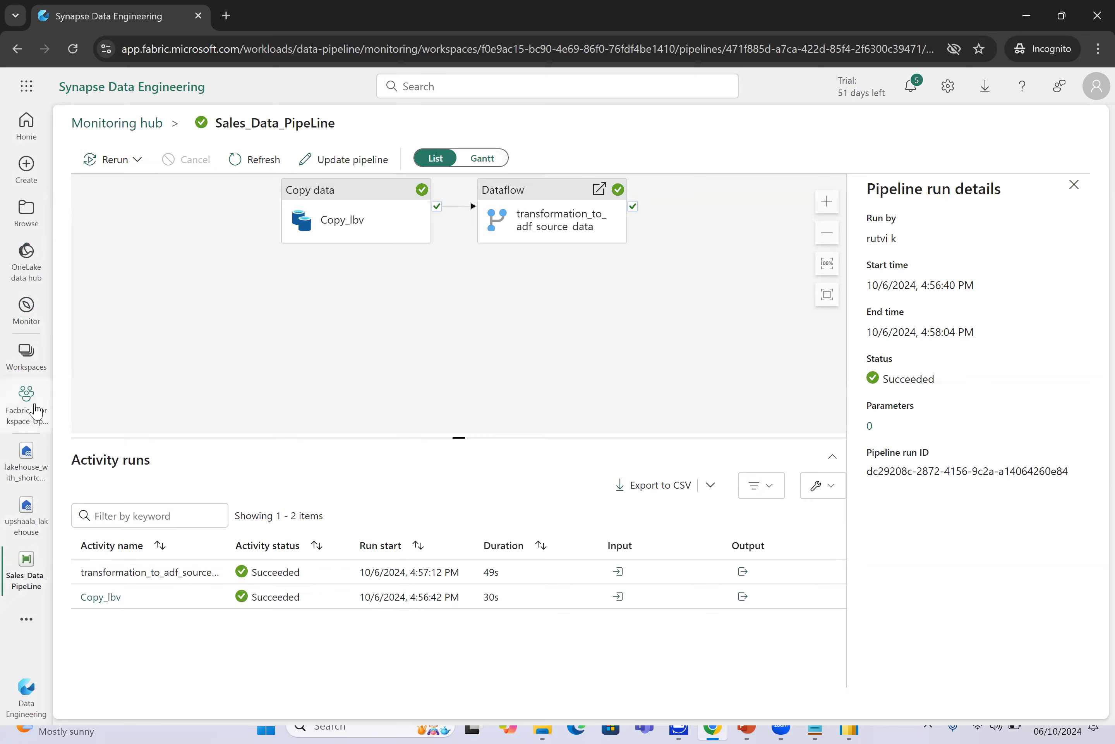
Return to Facbric_Workspace_Upshaala and open the Sales_Data_PipeLine data pipeline from its item list.
{"action": "left_click", "coordinate": [30, 408]}
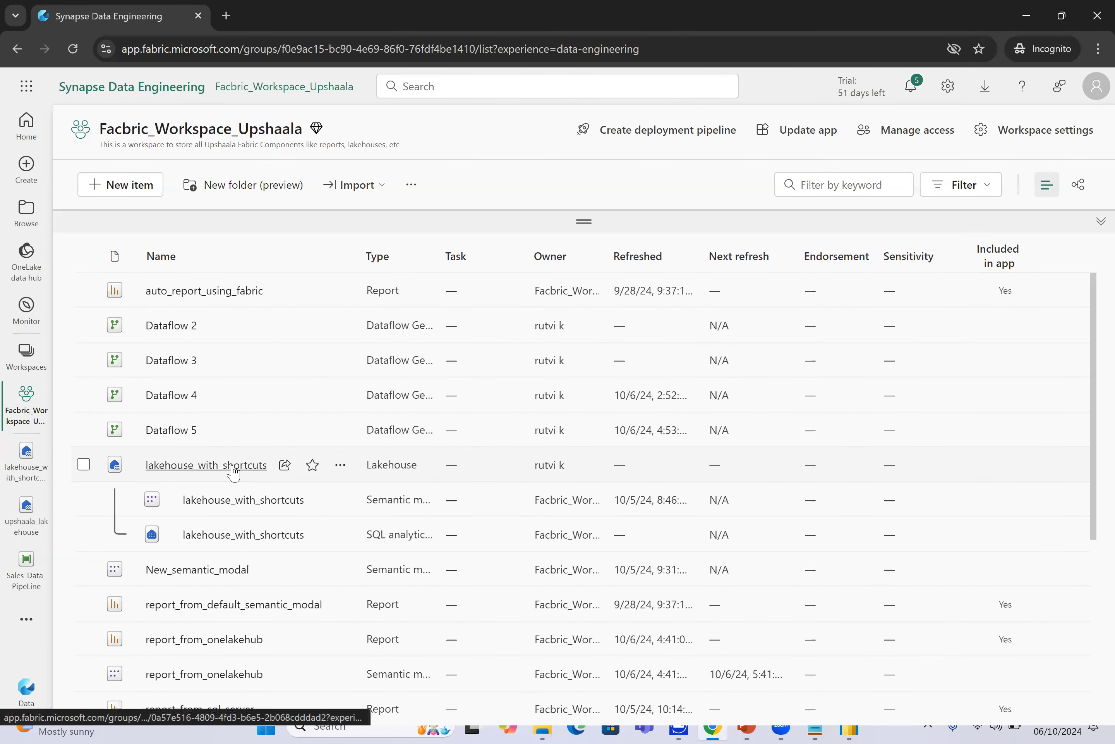
{"action": "scroll", "coordinate": [234, 473], "scroll_direction": "down", "scroll_amount": 5}
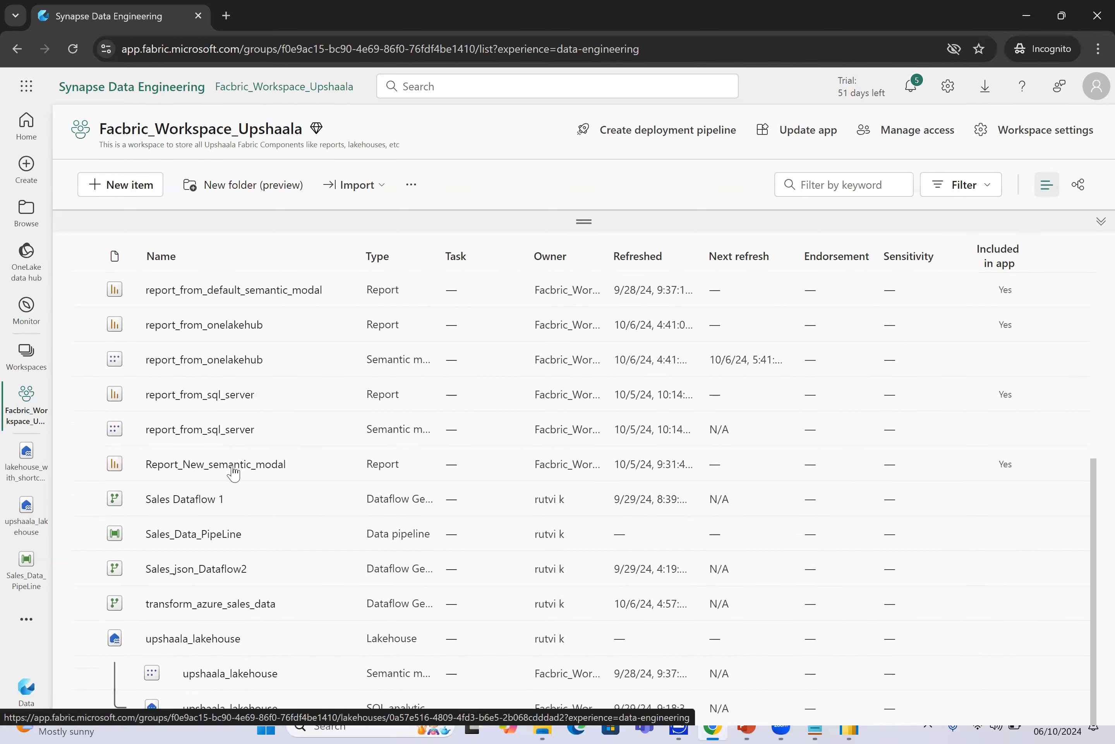
{"action": "left_click", "coordinate": [209, 536]}
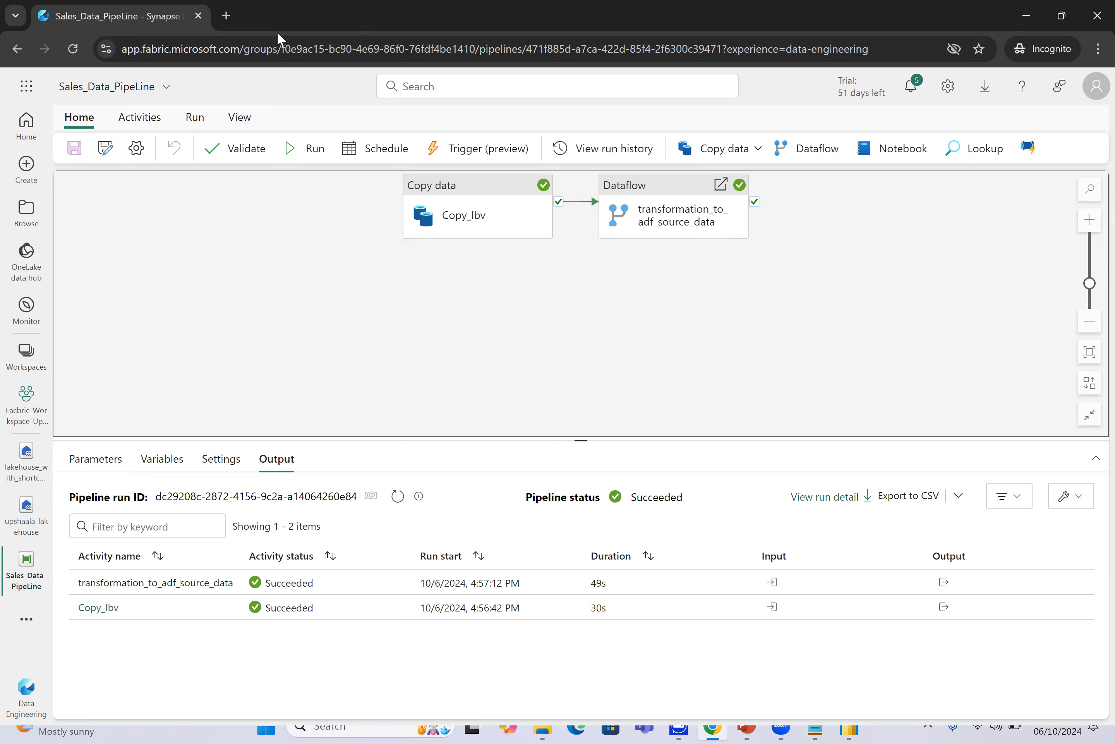
{"action": "left_click", "coordinate": [226, 16]}
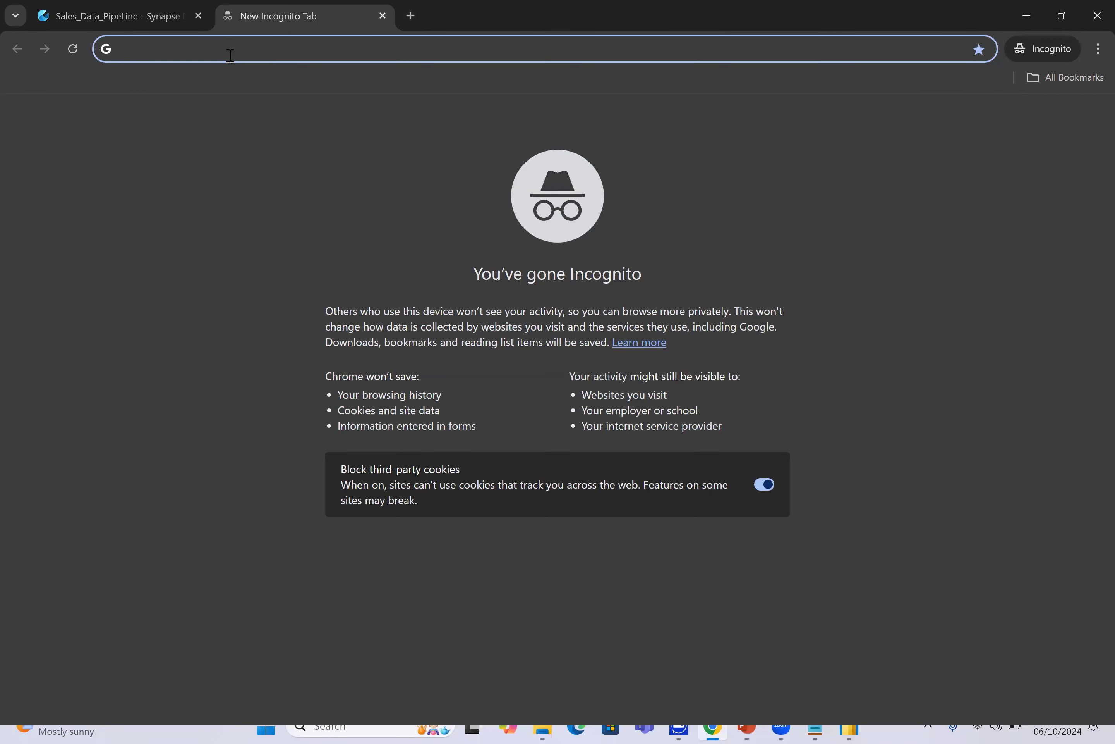
{"action": "type", "text": "az"}
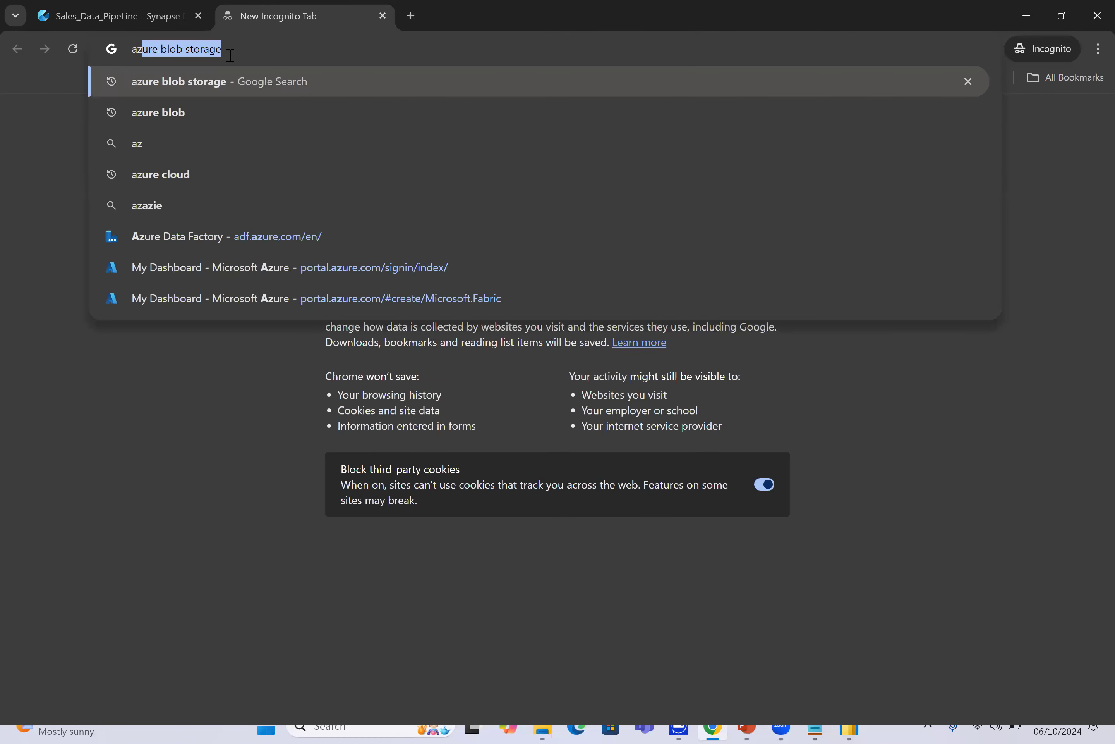
{"action": "left_click", "coordinate": [276, 233]}
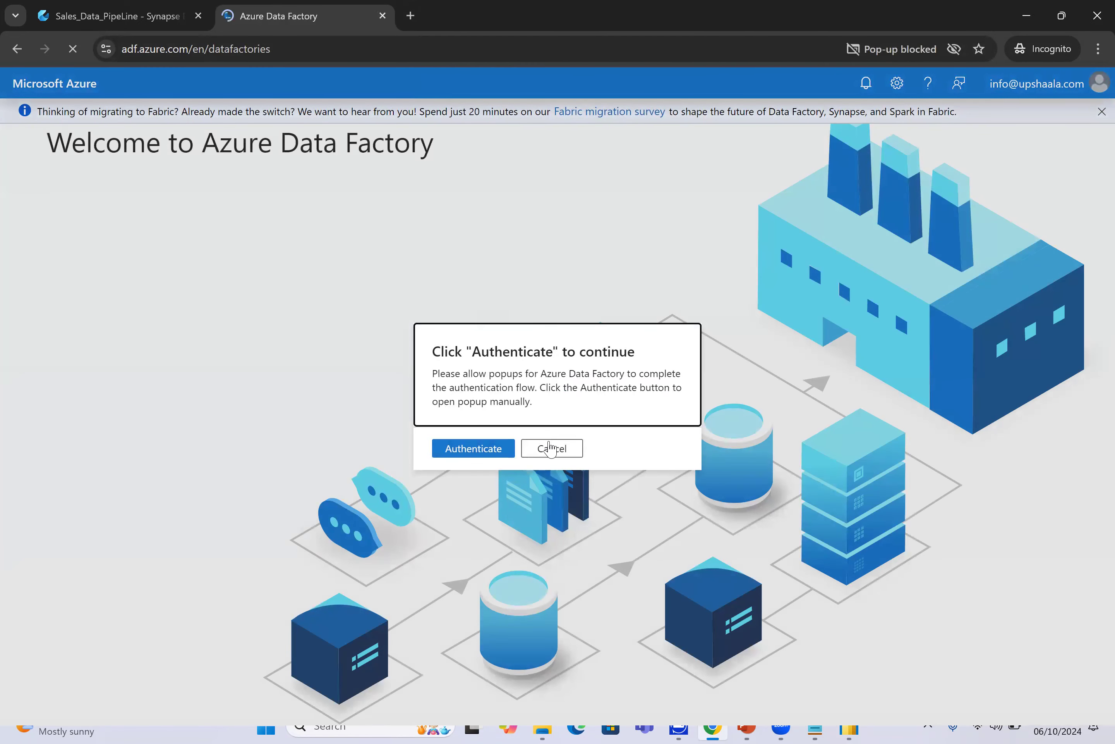
{"action": "left_click", "coordinate": [552, 448]}
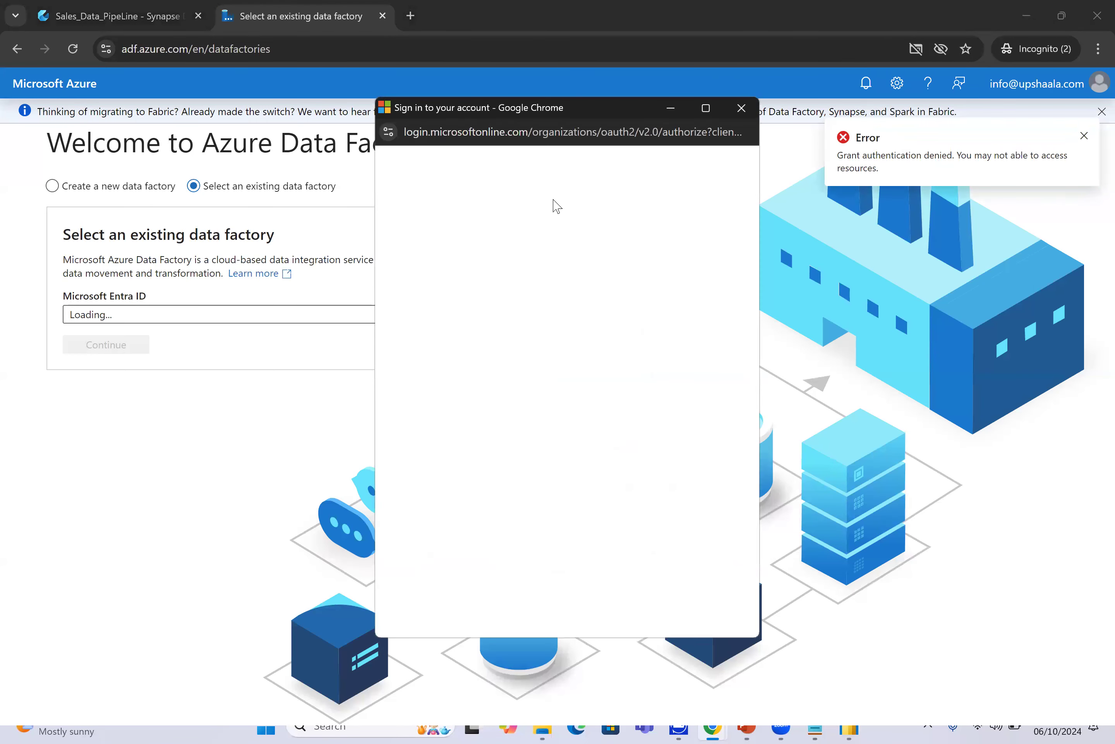
{"action": "left_click", "coordinate": [743, 107]}
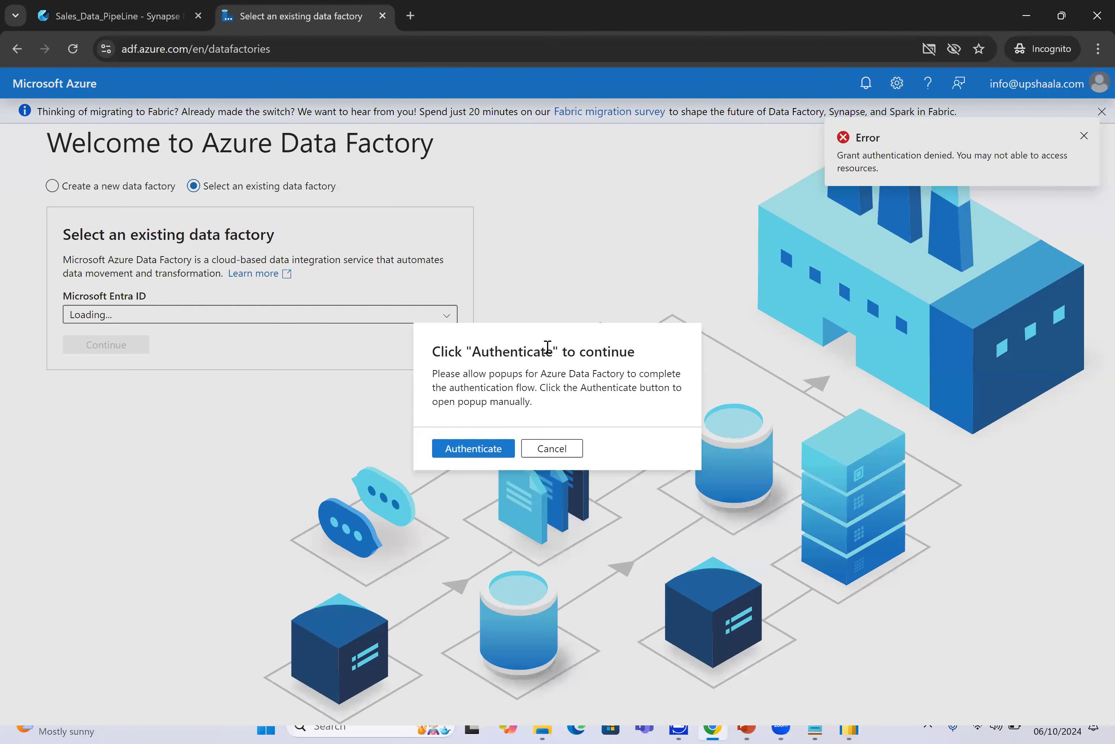
{"action": "left_click", "coordinate": [552, 448]}
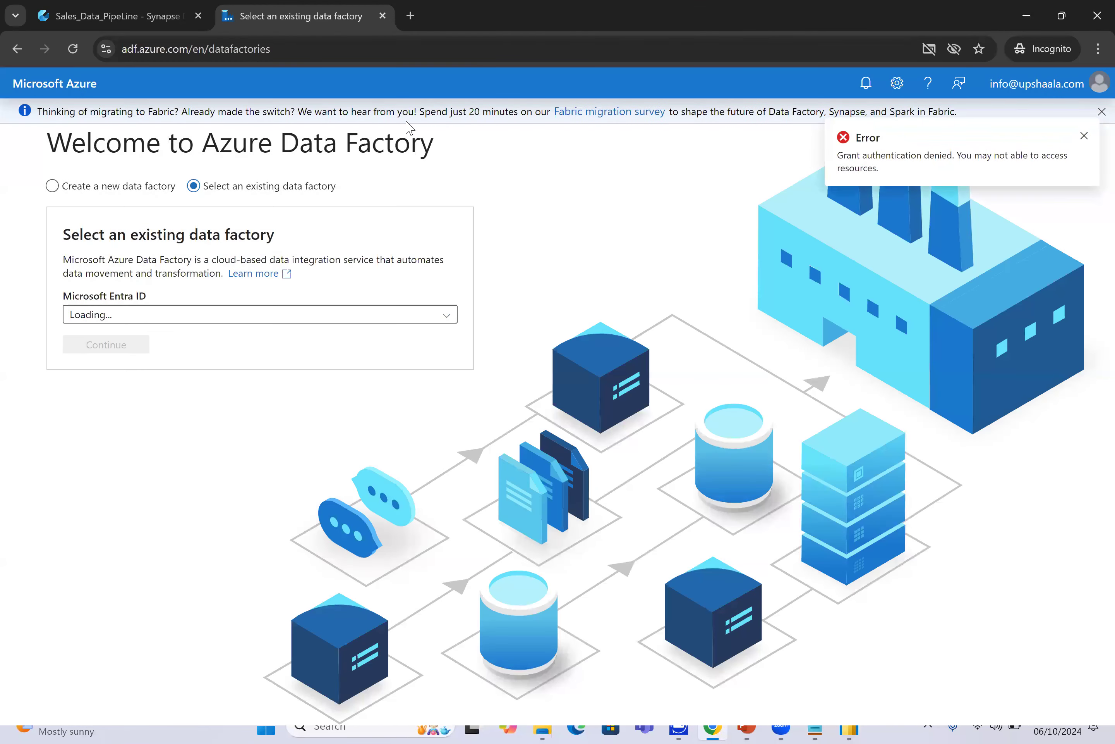
{"action": "left_click", "coordinate": [383, 16]}
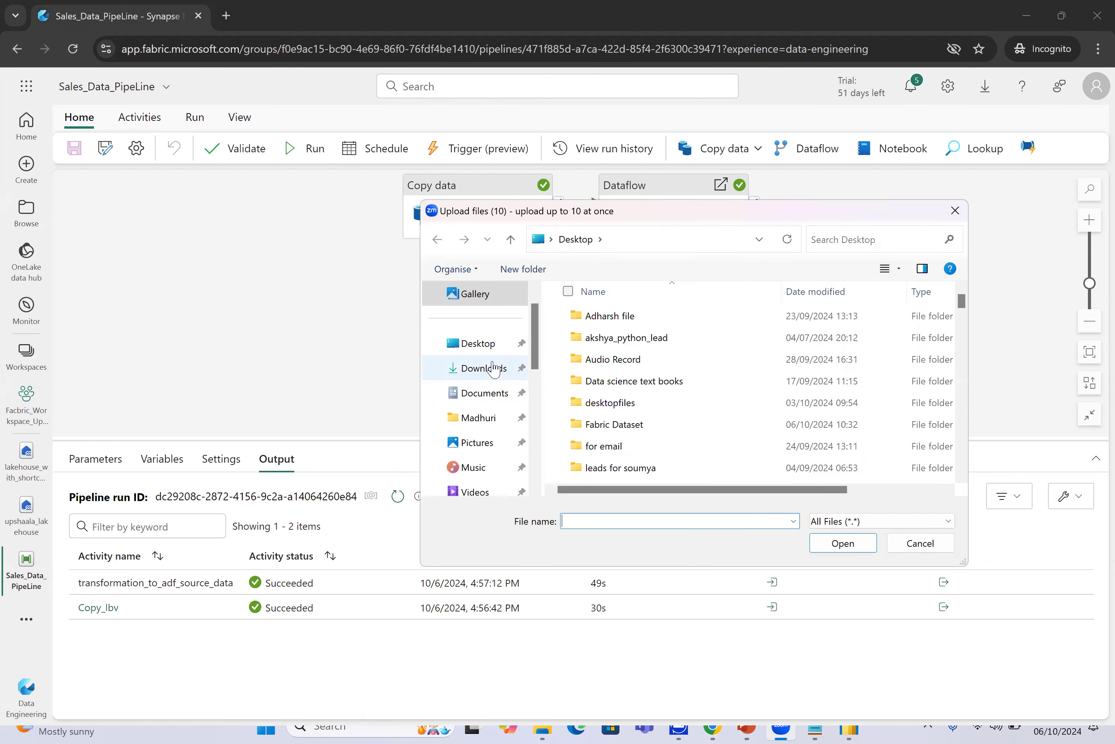
Upload the copy-activity-1 text file from the Fabric Dataset folder on the Desktop to the Zoom meeting.
{"action": "left_click", "coordinate": [489, 346]}
{"action": "left_click", "coordinate": [620, 357]}
{"action": "key", "text": "f"}
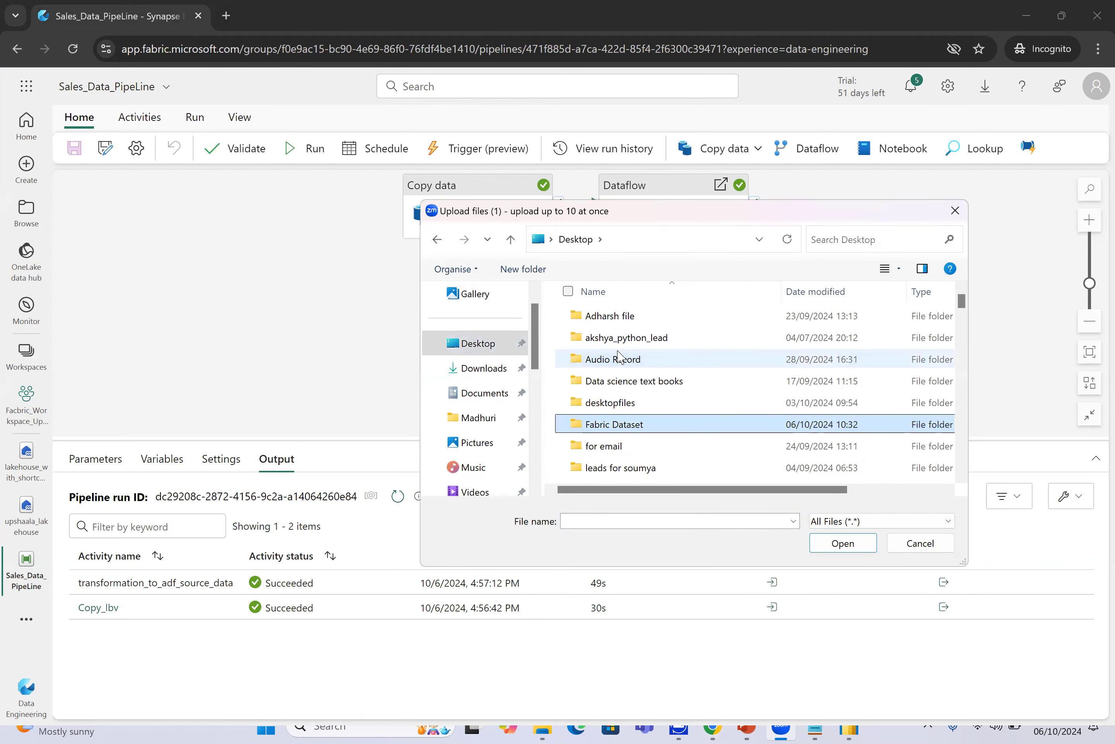
{"action": "double_click", "coordinate": [623, 424]}
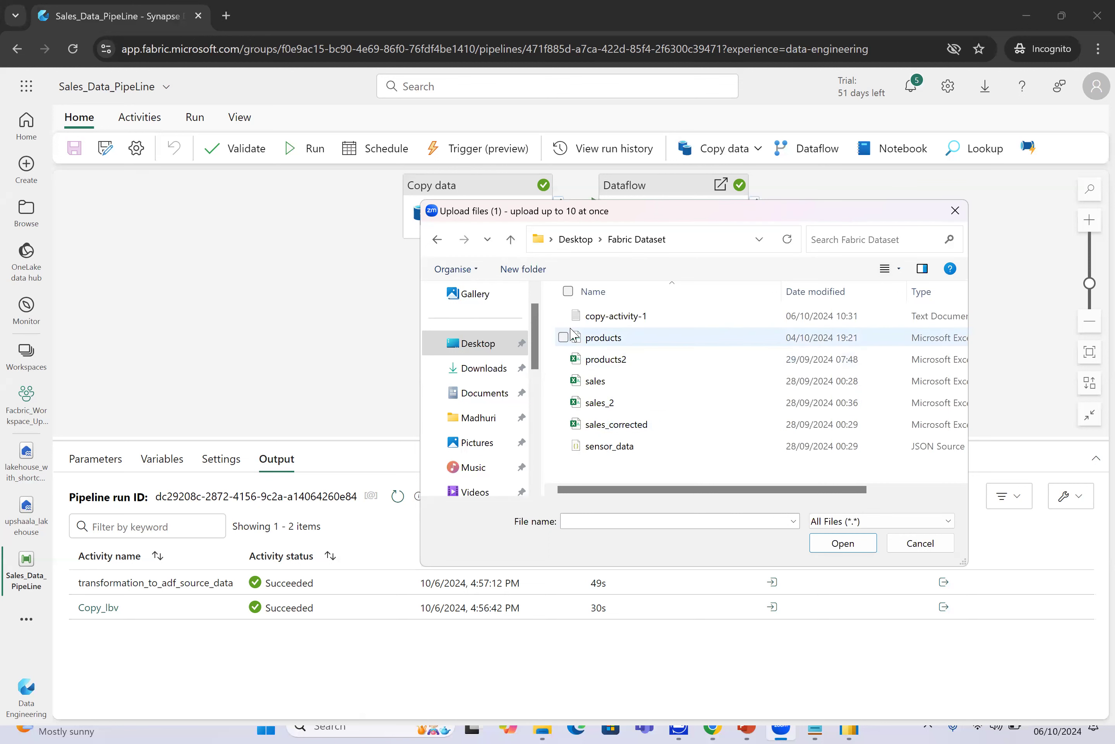
{"action": "left_click", "coordinate": [576, 317]}
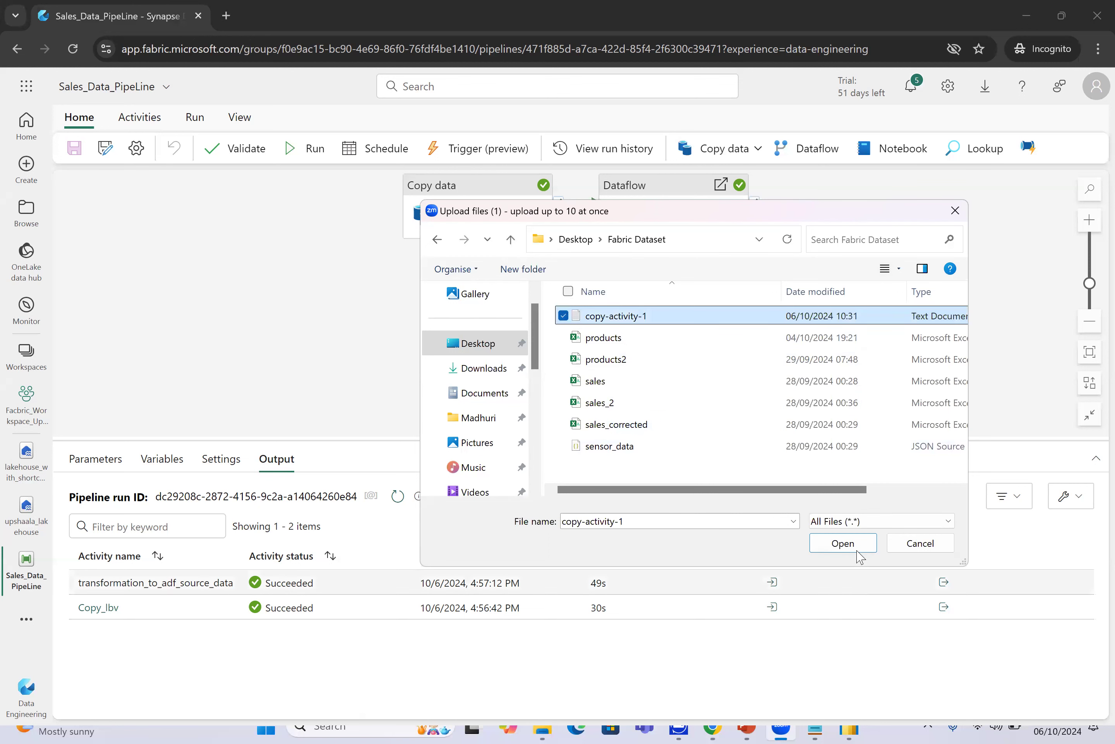
{"action": "left_click", "coordinate": [842, 543]}
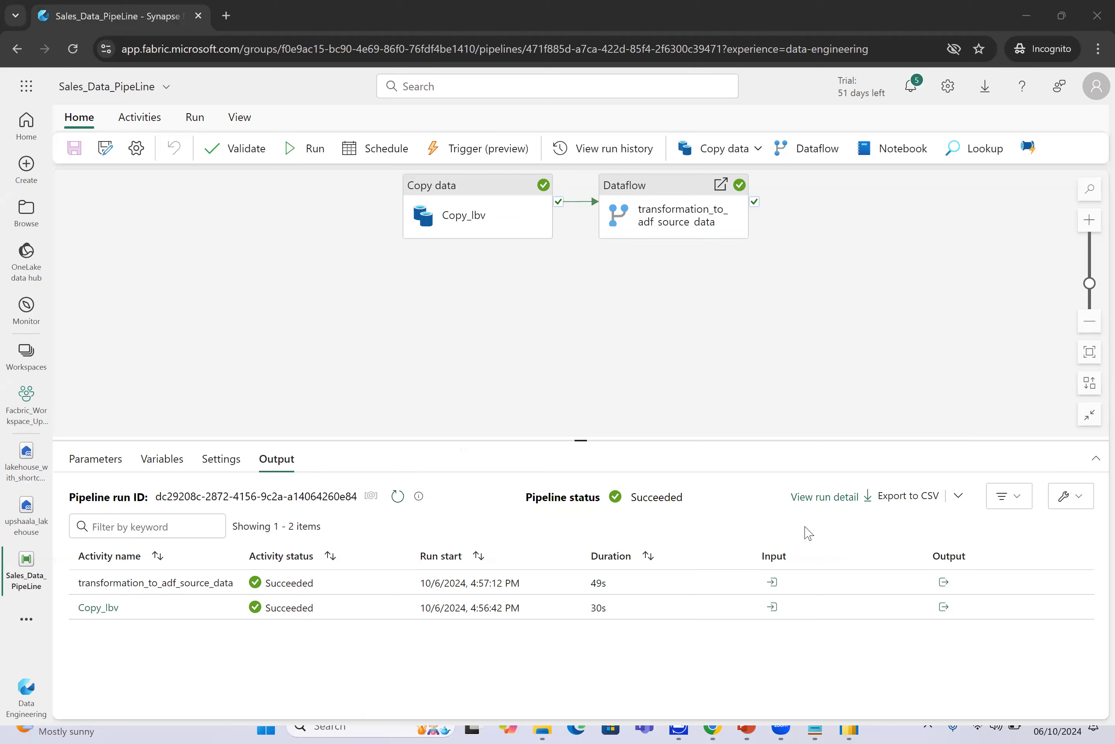
Copy the sampledata URL from the copy-activity-1 notes in Notepad, open it in a new browser tab, and close that tab.
{"action": "mouse_move", "coordinate": [694, 178]}
{"action": "left_click", "coordinate": [816, 727]}
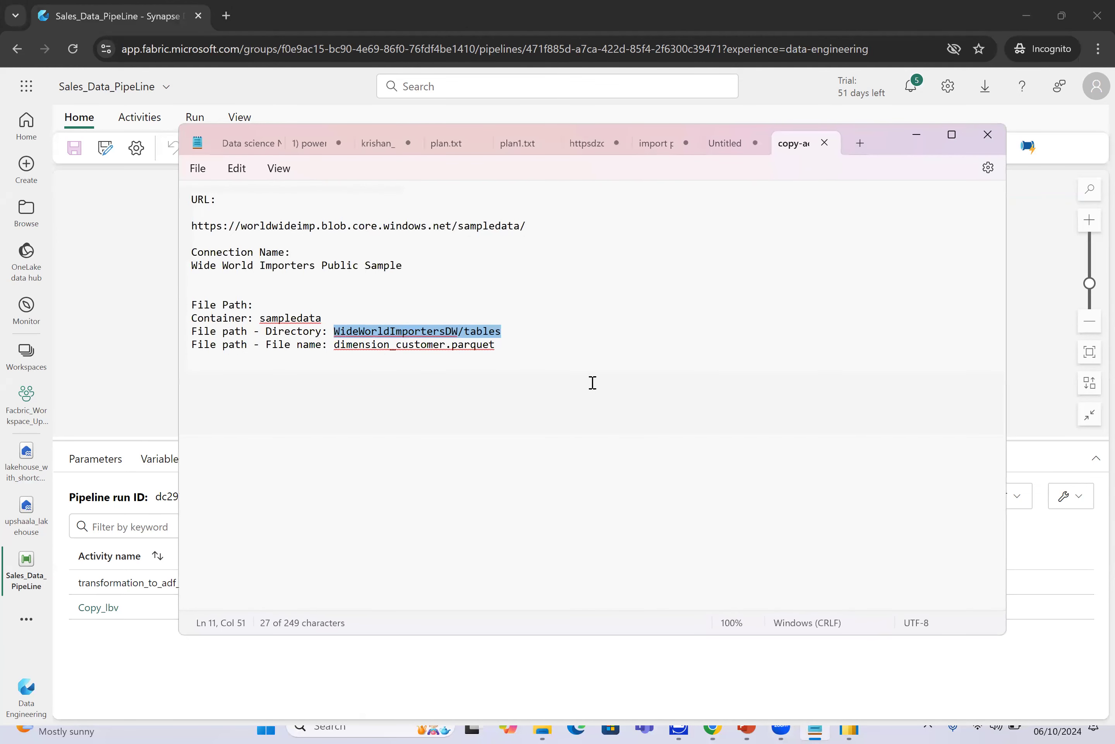
{"action": "left_click", "coordinate": [582, 264]}
{"action": "left_click_drag", "start_coordinate": [556, 232], "coordinate": [203, 213]}
{"action": "key", "text": "ctrl+c"}
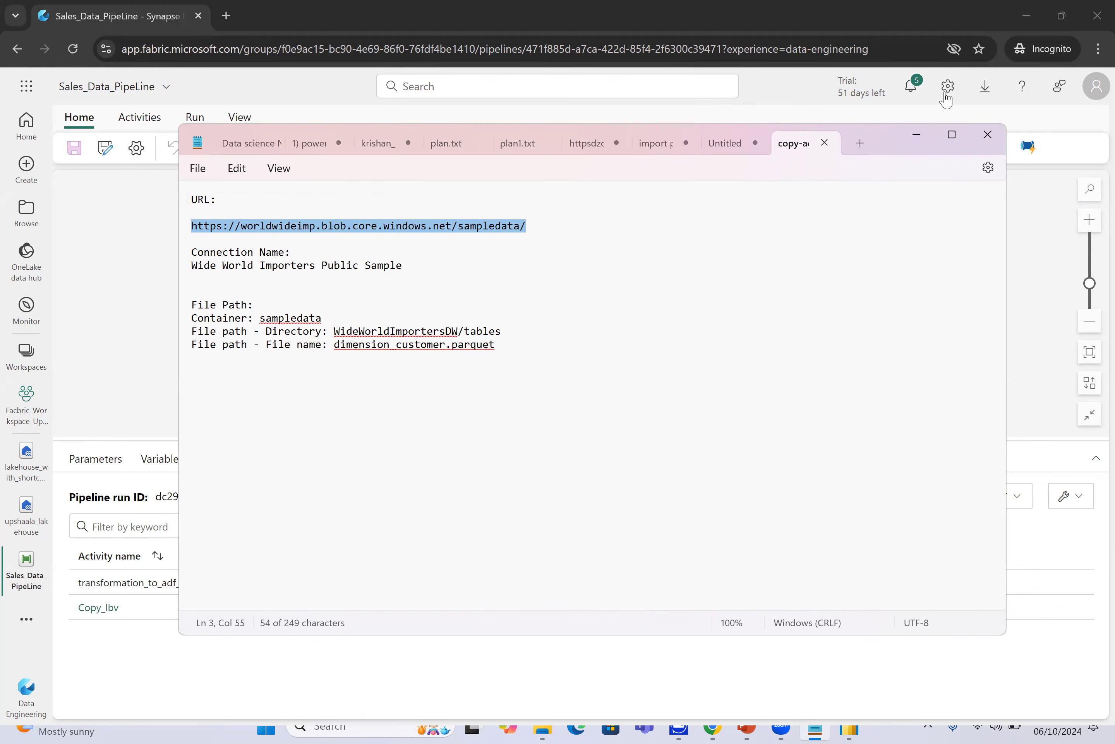
{"action": "left_click", "coordinate": [917, 135]}
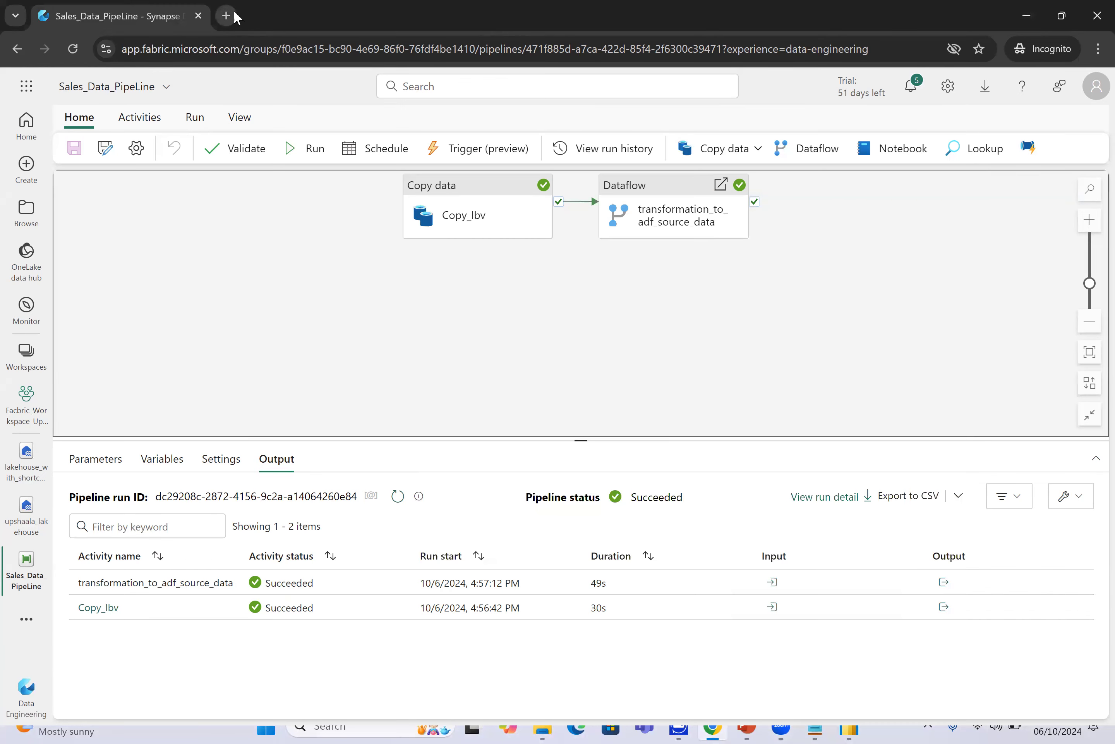
{"action": "left_click", "coordinate": [225, 16]}
{"action": "key", "text": "ctrl+v"}
{"action": "key", "text": "Return"}
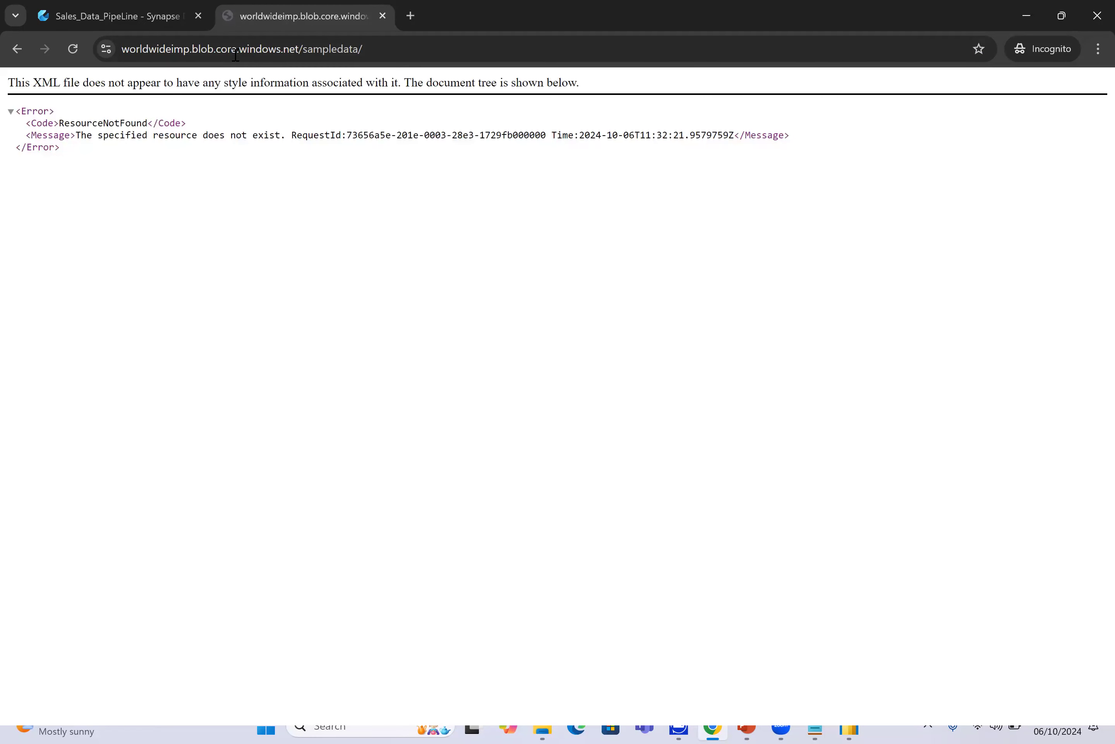
{"action": "left_click", "coordinate": [383, 16]}
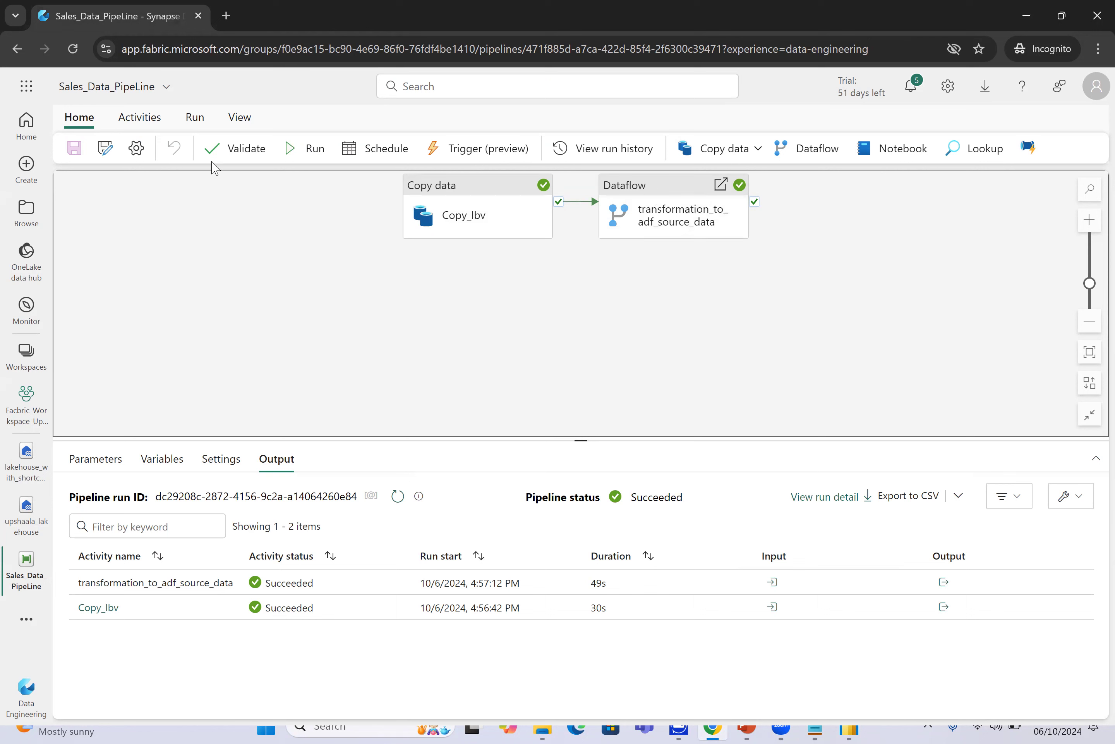
Add a Notebook activity with a newly created notebook to Sales_Data_PipeLine and check the notebook's available languages.
{"action": "left_click", "coordinate": [140, 117]}
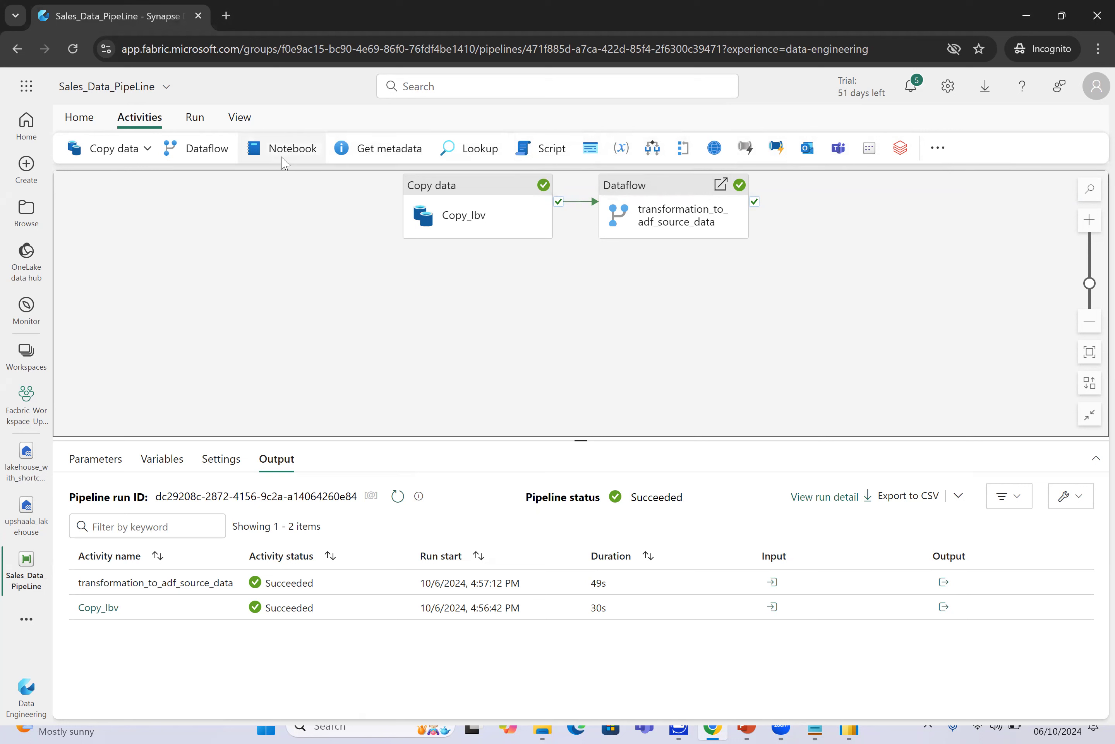
{"action": "left_click", "coordinate": [285, 158]}
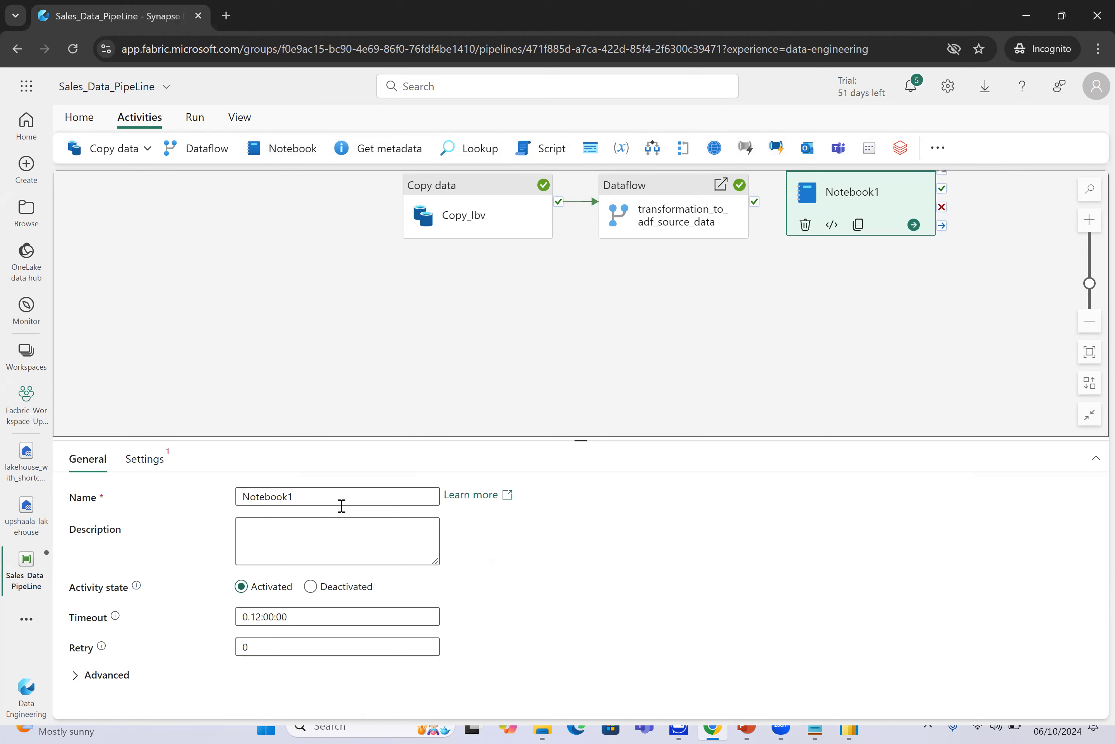
{"action": "left_click", "coordinate": [150, 461]}
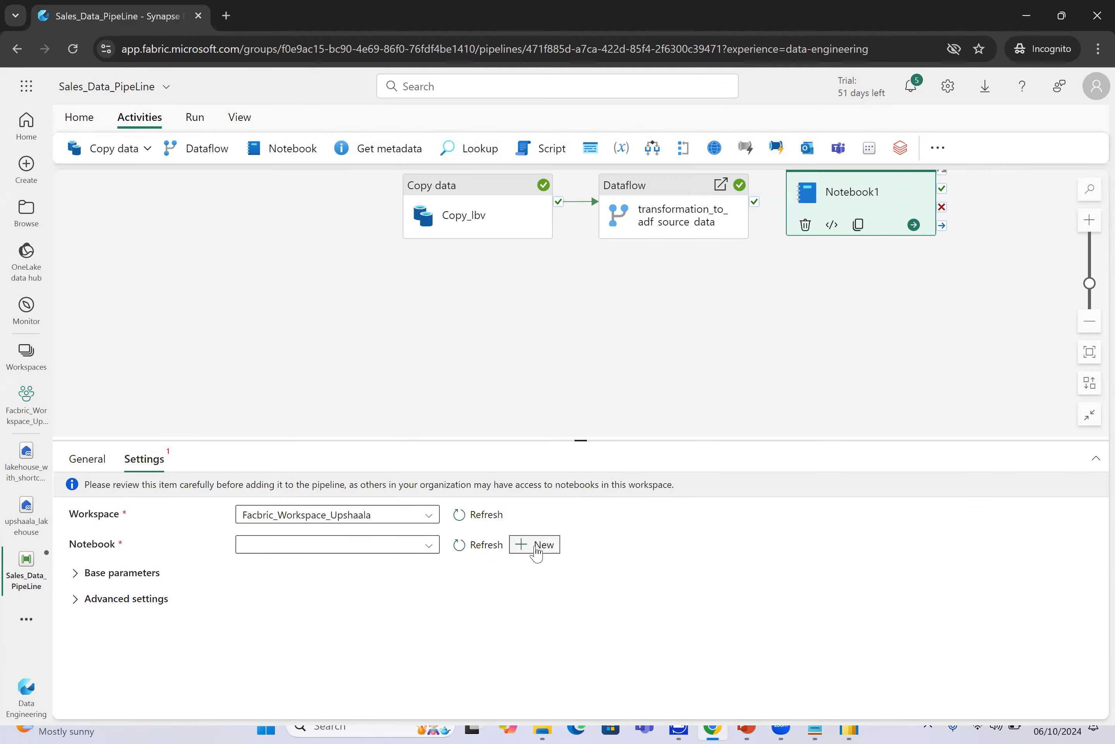
{"action": "left_click", "coordinate": [537, 547]}
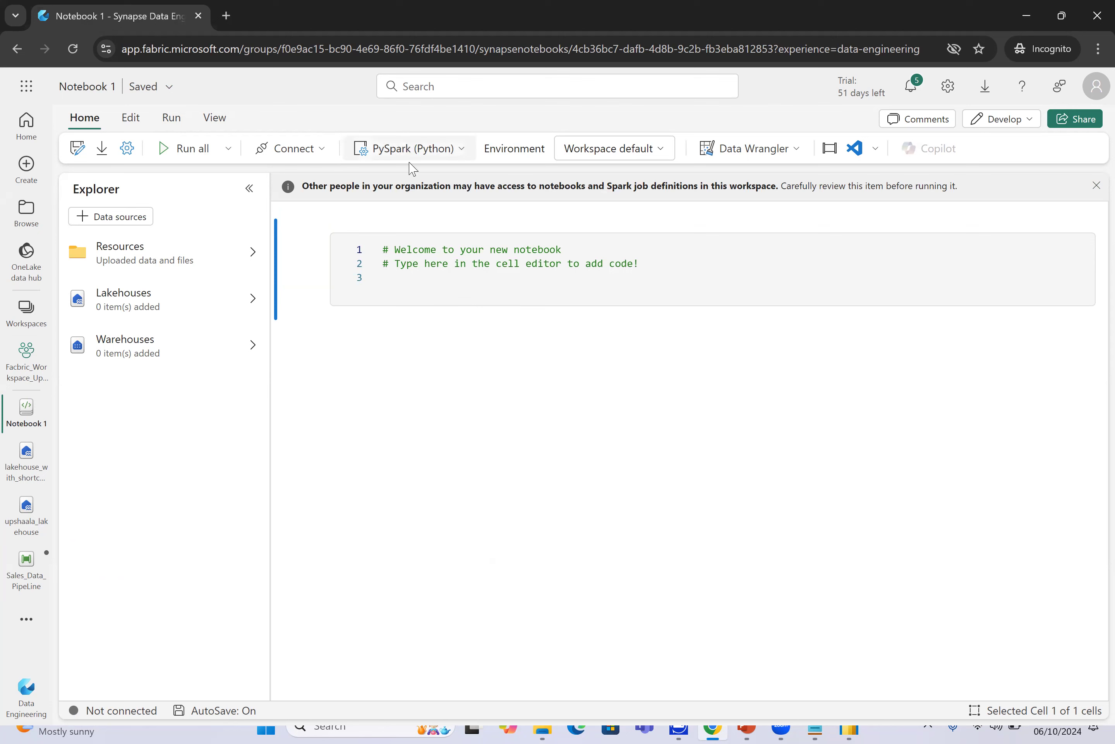
{"action": "left_click", "coordinate": [460, 153]}
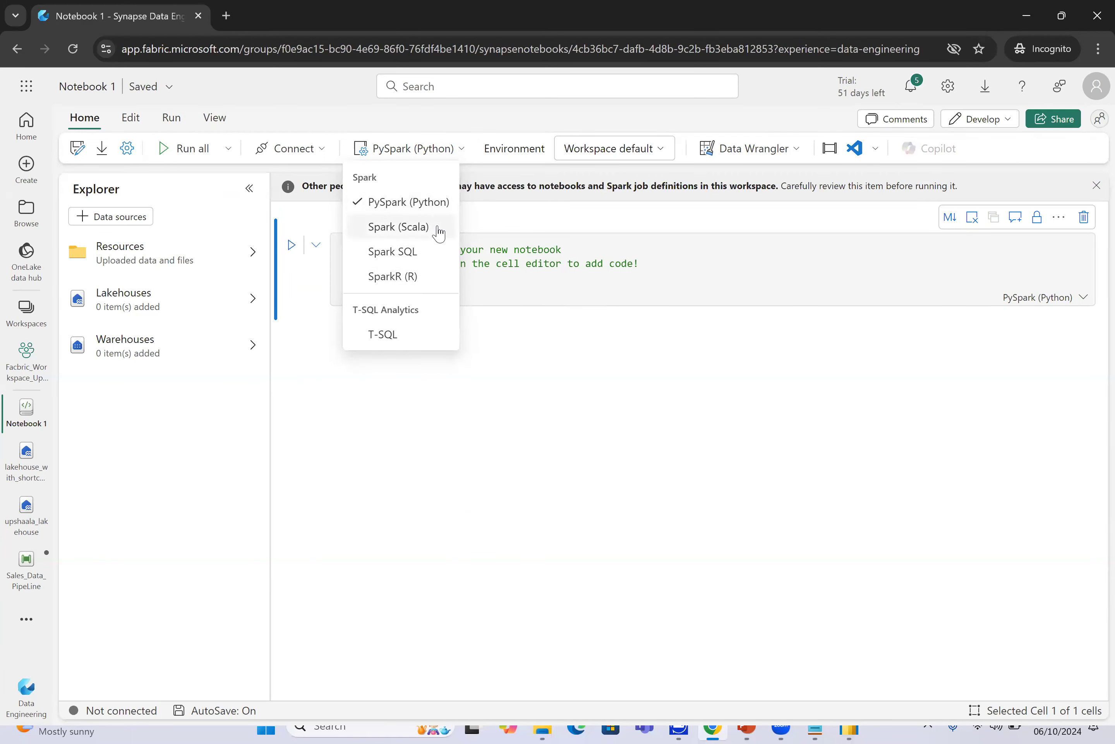
{"action": "left_click", "coordinate": [545, 312]}
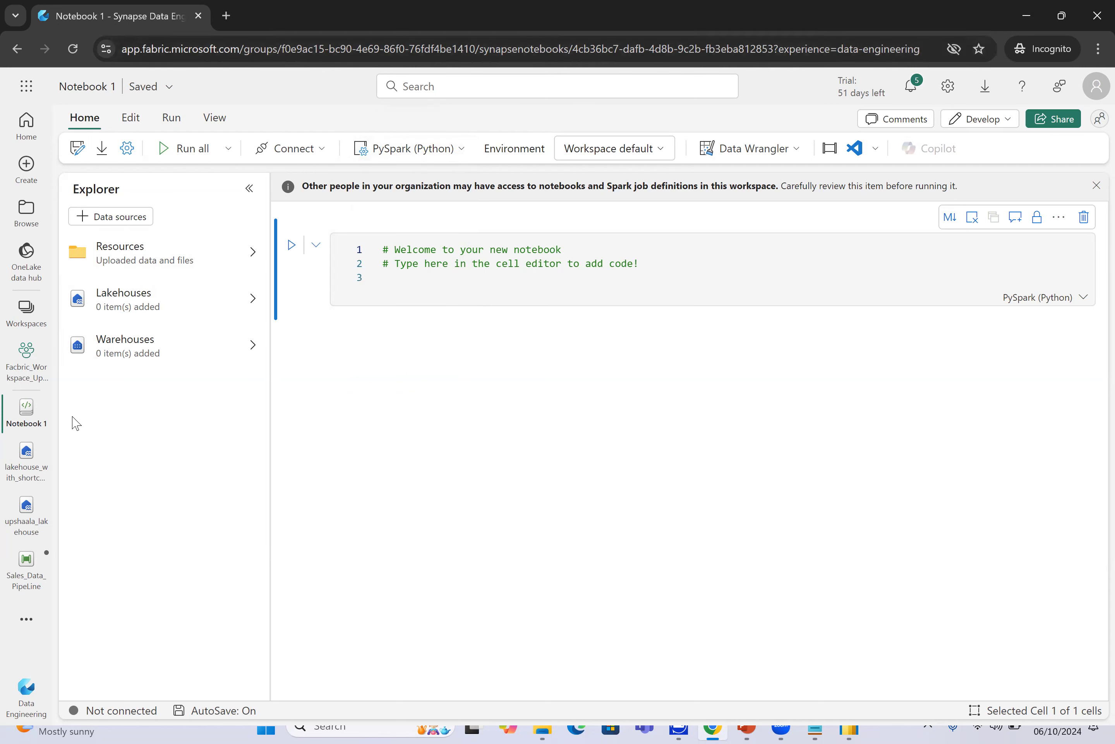
Return to Facbric_Workspace_Upshaala and reopen the Sales_Data_PipeLine data pipeline from its item list.
{"action": "left_click", "coordinate": [26, 311]}
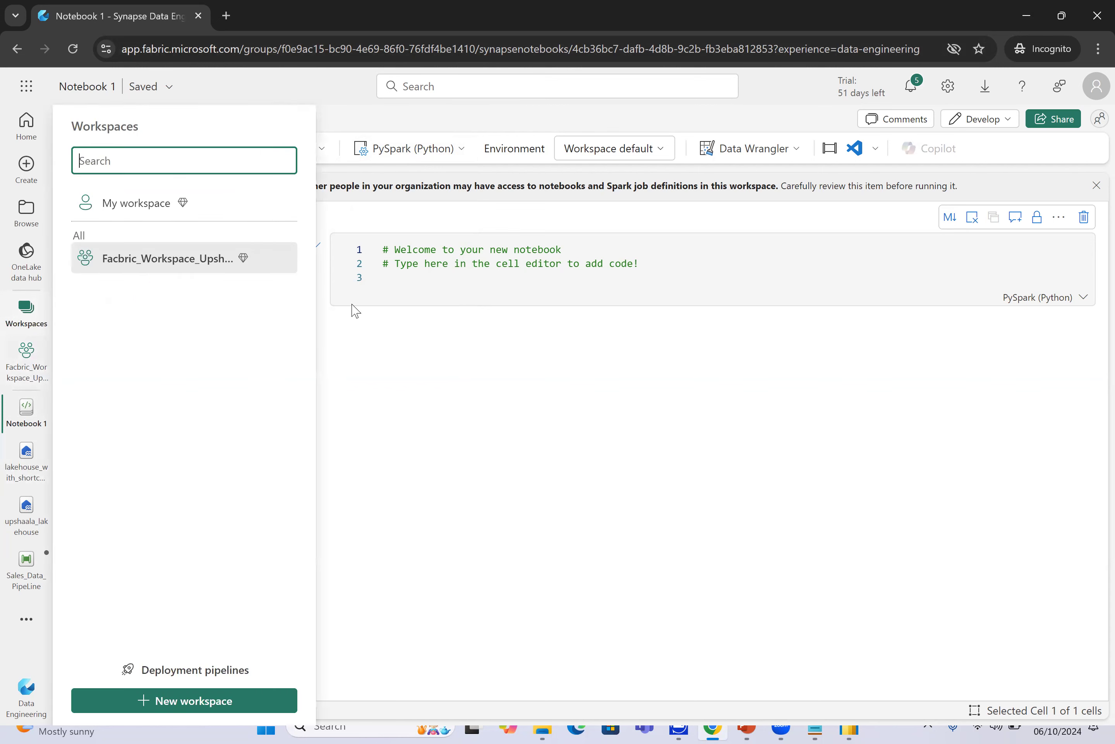
{"action": "left_click", "coordinate": [447, 663]}
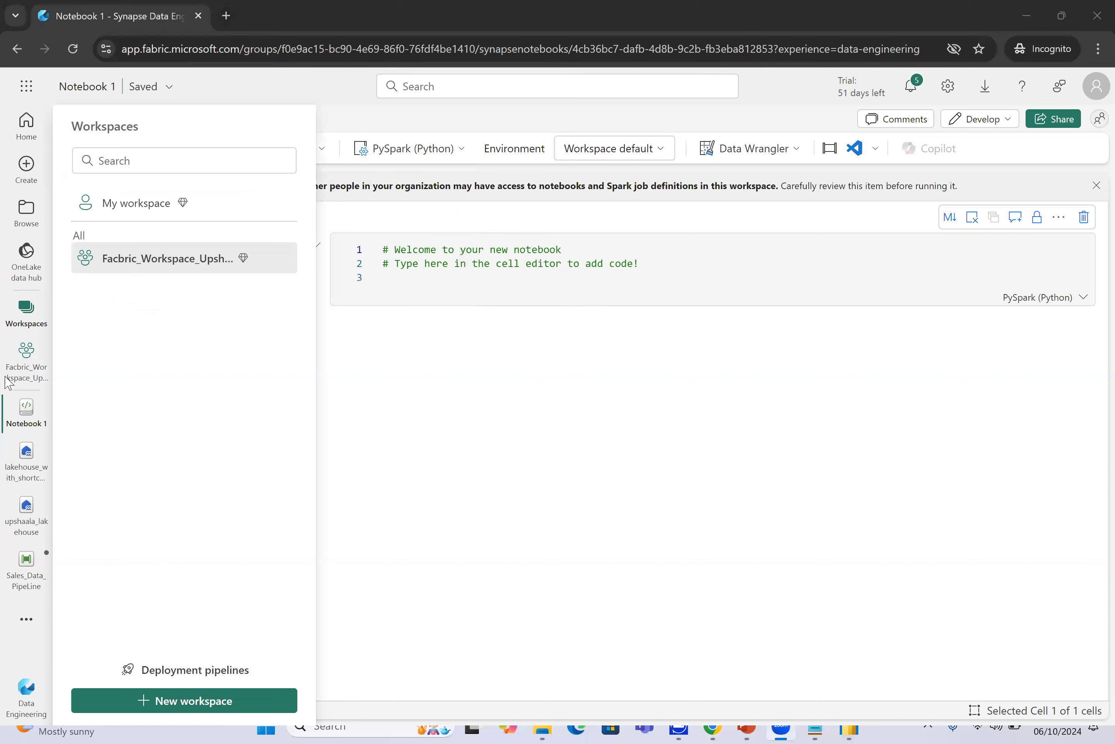
{"action": "left_click", "coordinate": [31, 319]}
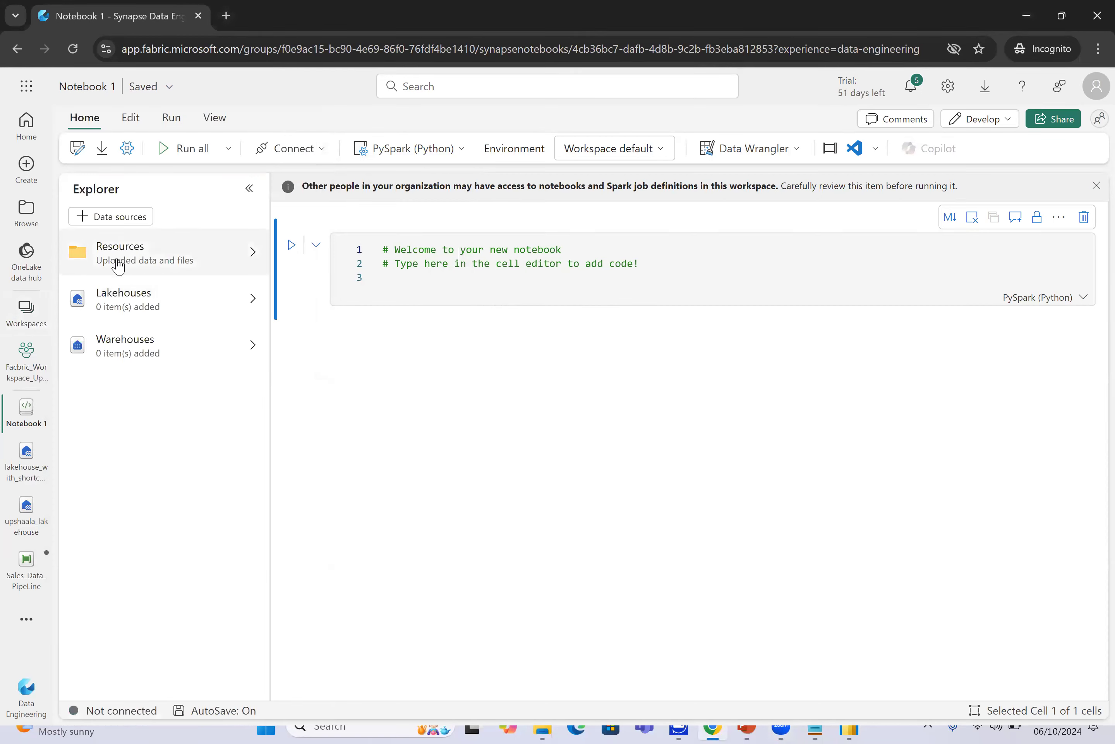
{"action": "left_click", "coordinate": [31, 314]}
{"action": "left_click", "coordinate": [37, 350]}
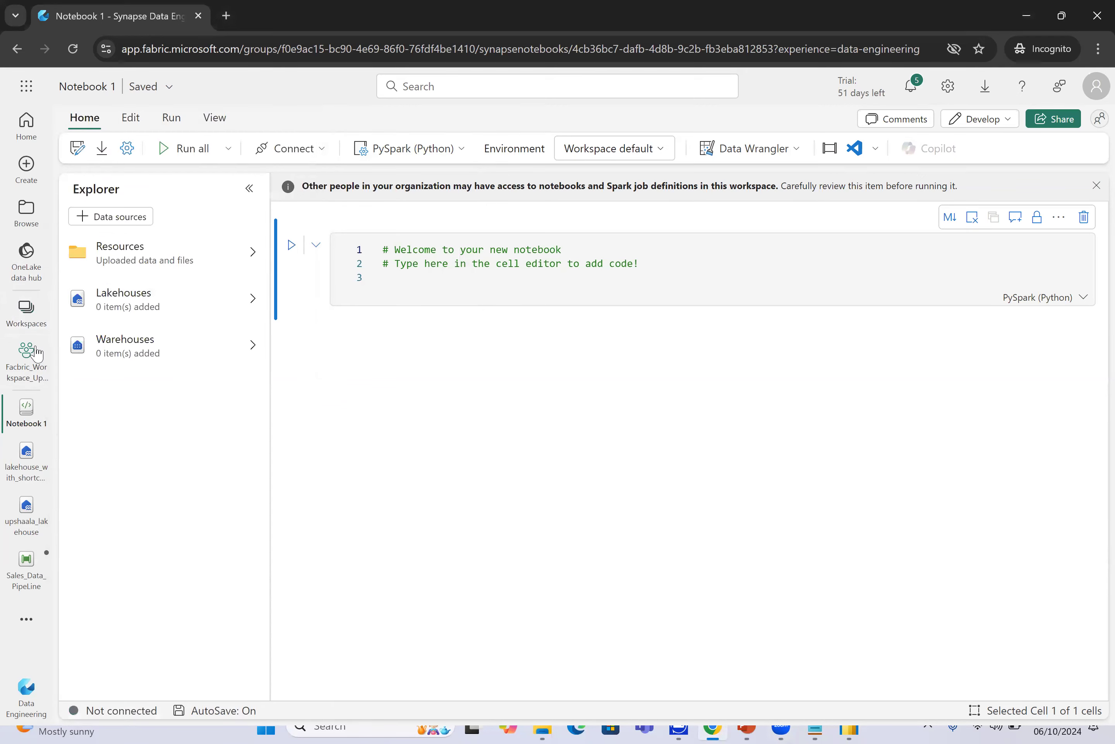
{"action": "left_click", "coordinate": [32, 358]}
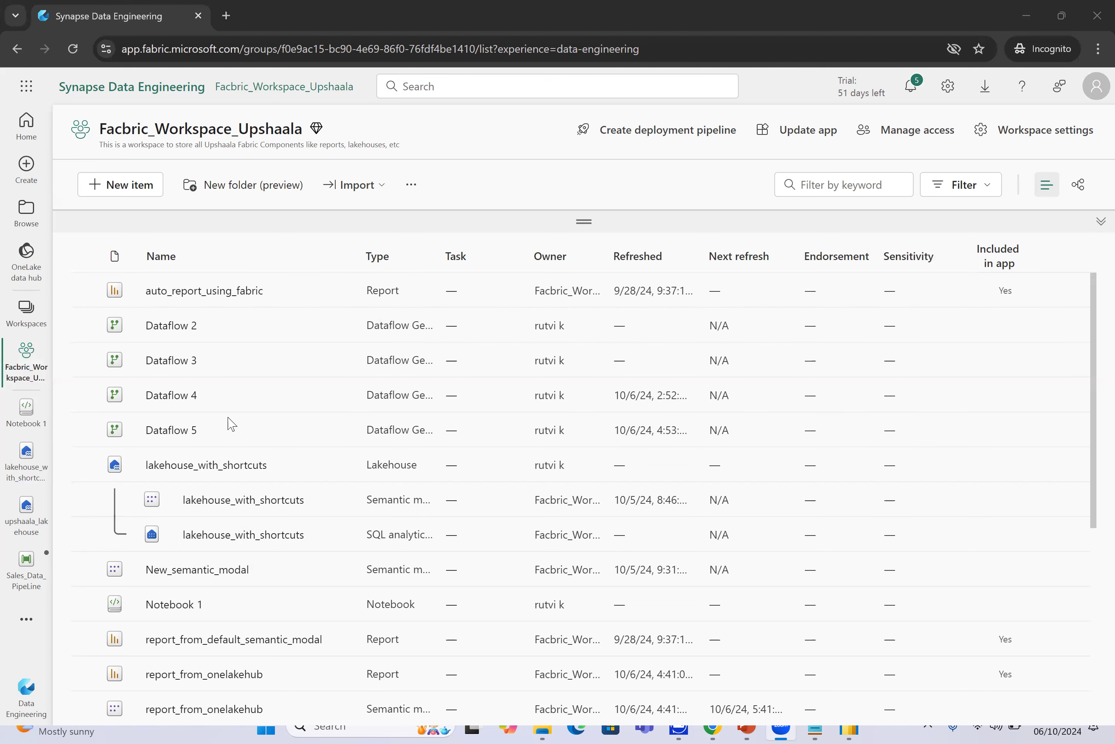
{"action": "scroll", "coordinate": [232, 424], "scroll_direction": "down", "scroll_amount": 2}
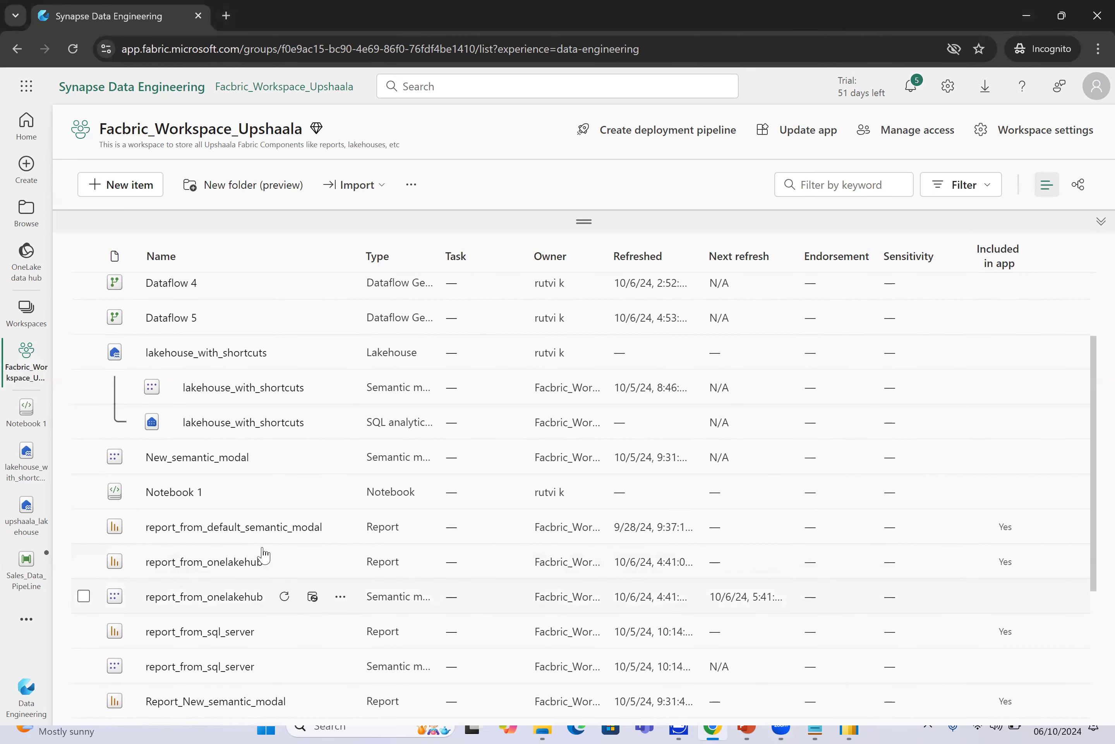
{"action": "scroll", "coordinate": [263, 555], "scroll_direction": "down", "scroll_amount": 4}
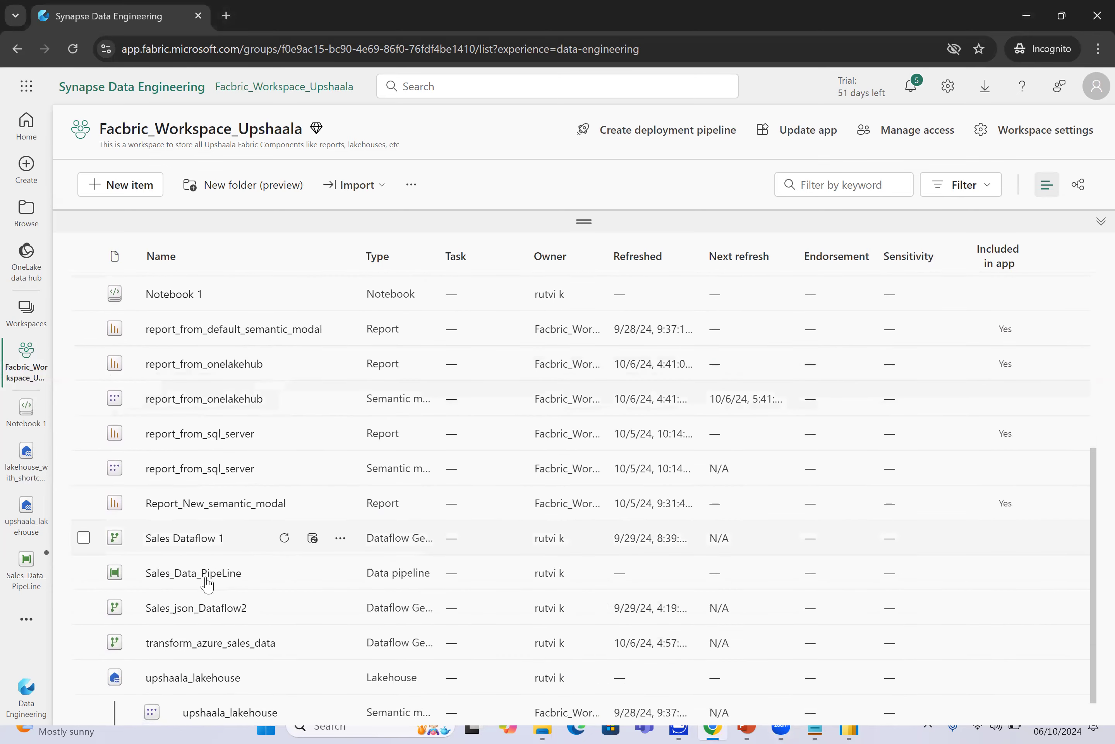
{"action": "left_click", "coordinate": [206, 575]}
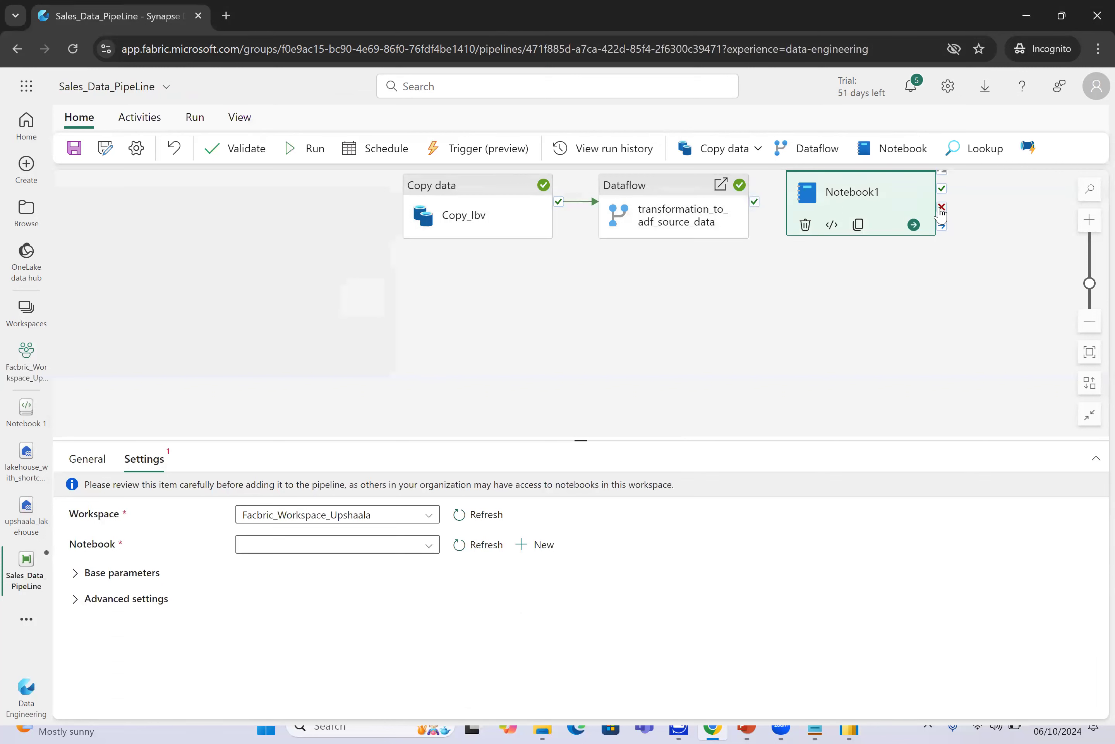
Delete the Notebook1 activity from the pipeline canvas.
{"action": "left_click", "coordinate": [895, 209]}
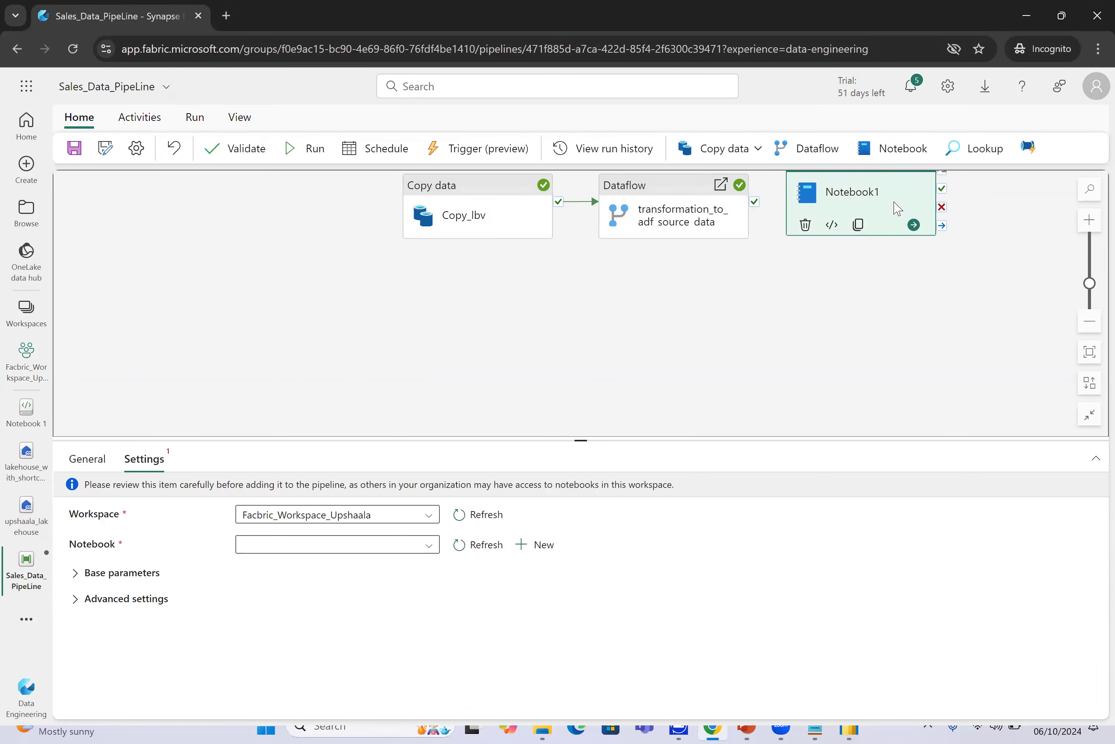
{"action": "right_click", "coordinate": [896, 209]}
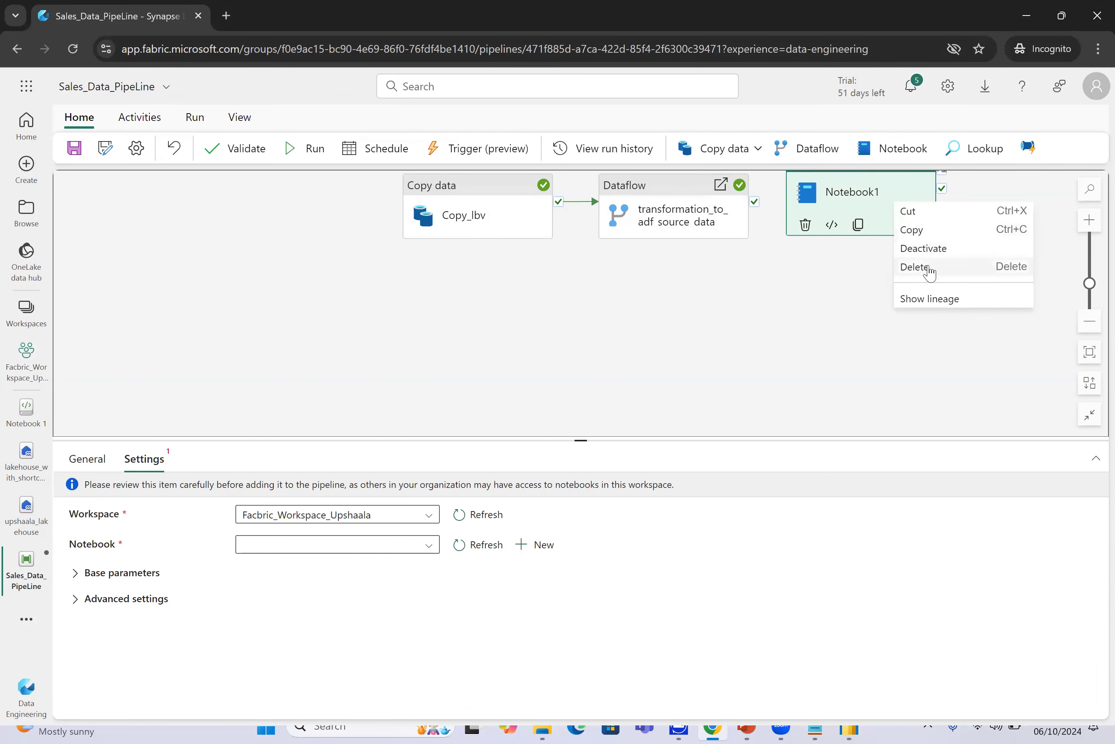
{"action": "left_click", "coordinate": [915, 270]}
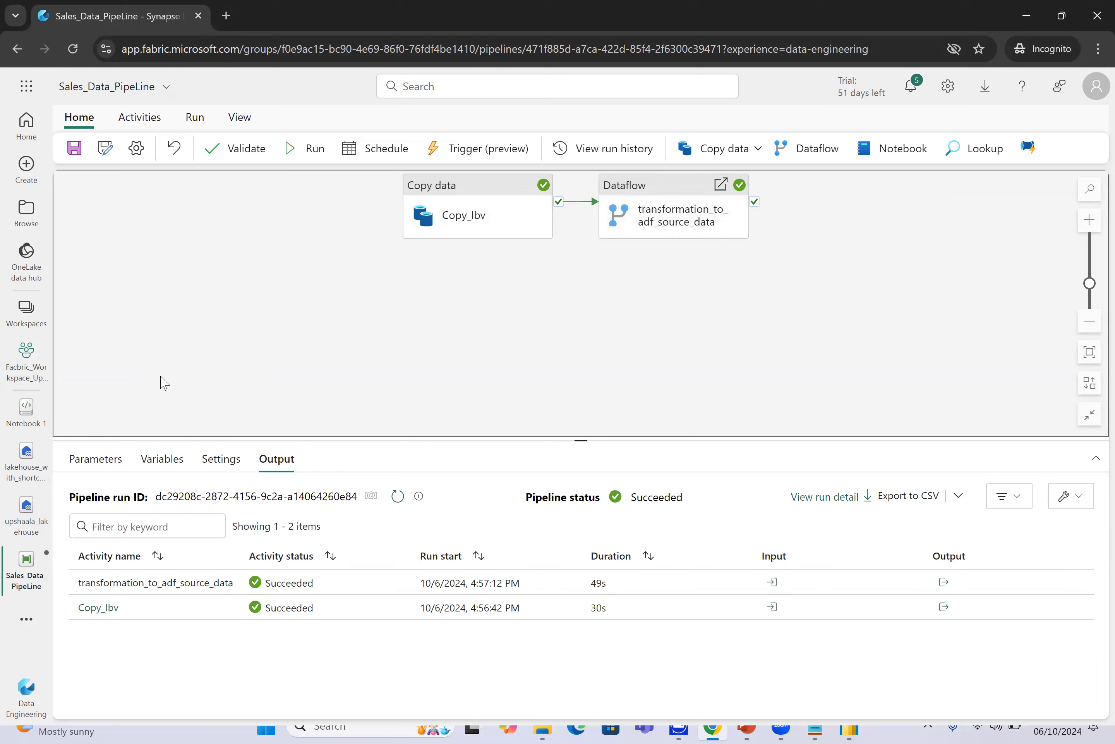
Open the transform_azure_sales_data dataflow from its pipeline activity and expand its list of queries.
{"action": "double_click", "coordinate": [635, 183]}
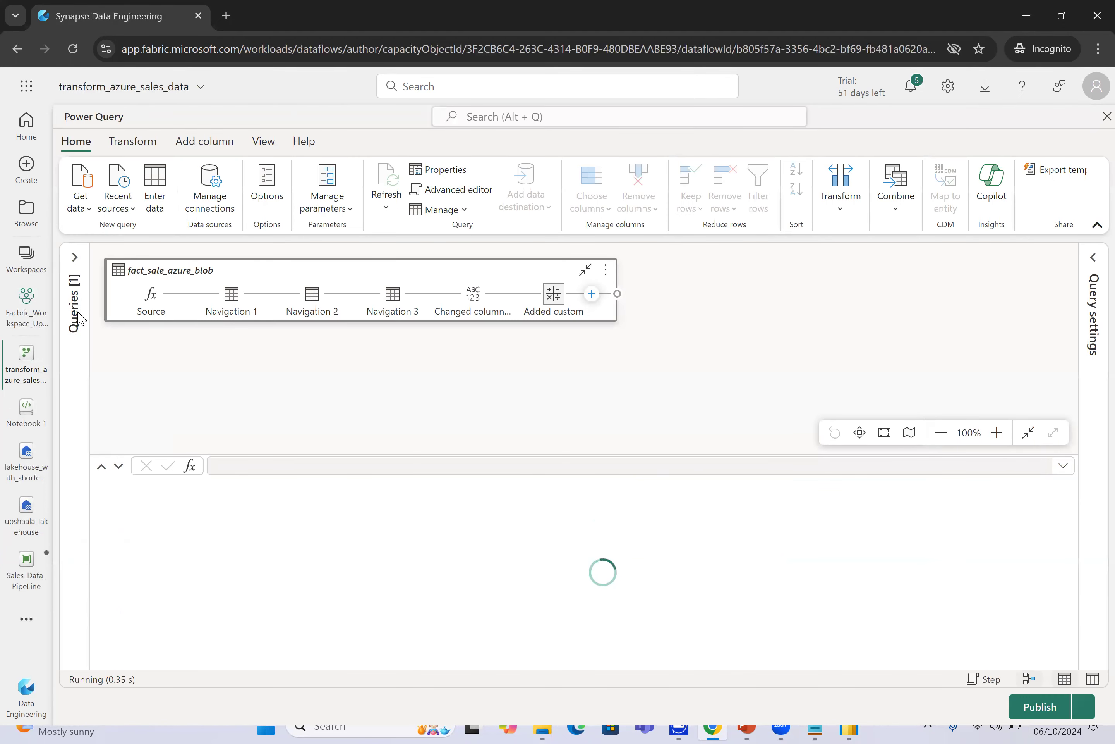
{"action": "left_click", "coordinate": [74, 259]}
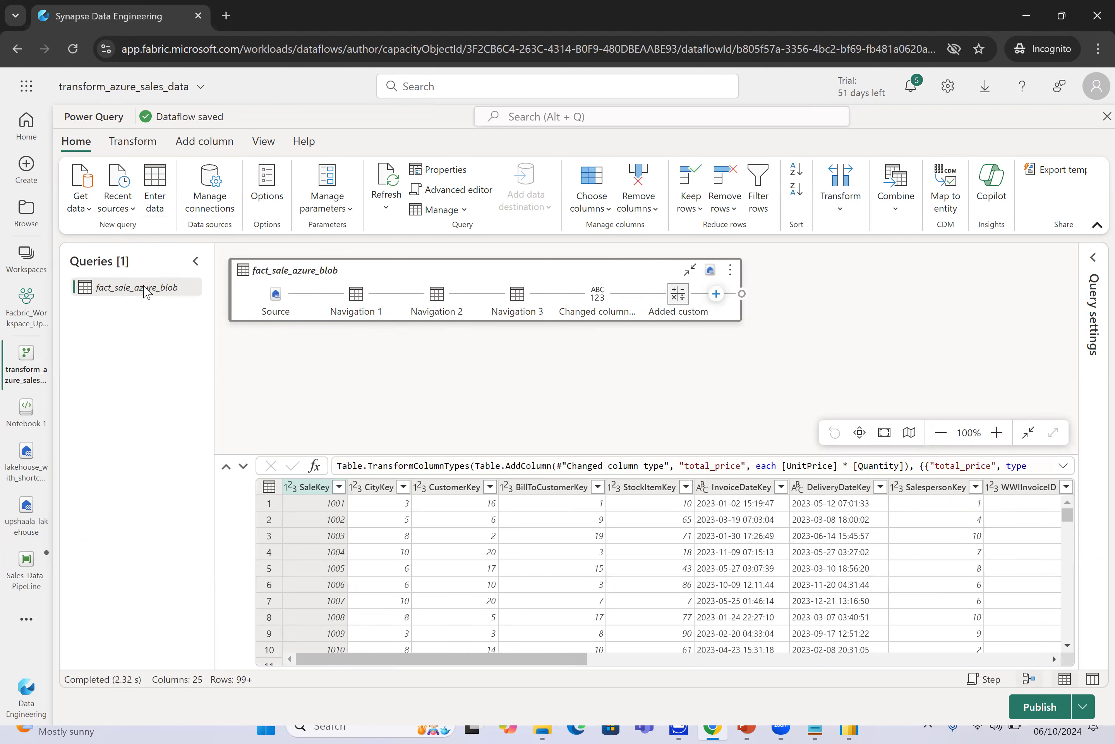
Enable staging on the fact_sale_azure_blob query, turn it off again, and check the query's options.
{"action": "right_click", "coordinate": [146, 290]}
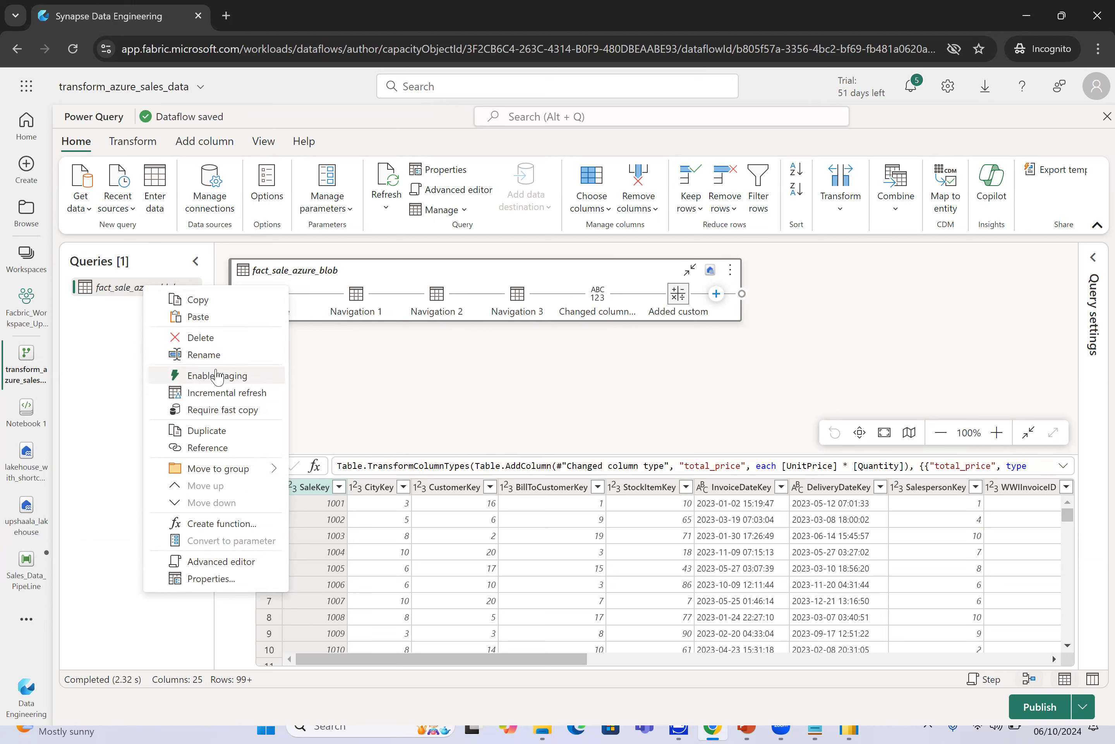
{"action": "left_click", "coordinate": [227, 382]}
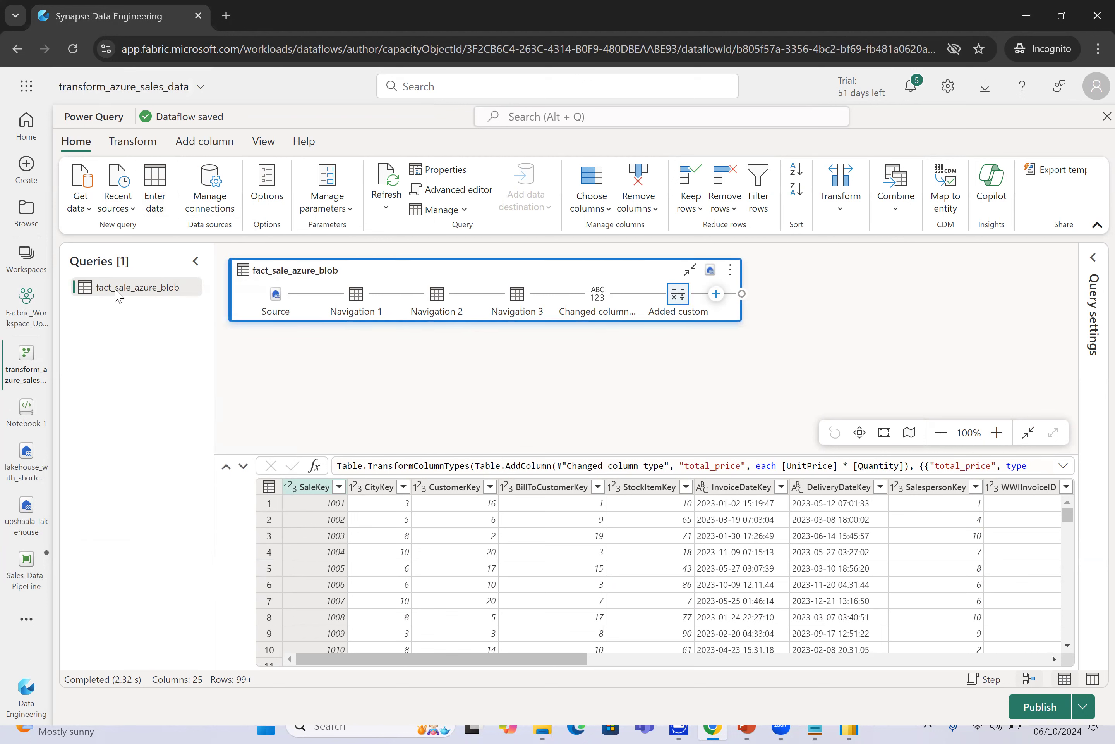
{"action": "right_click", "coordinate": [137, 292]}
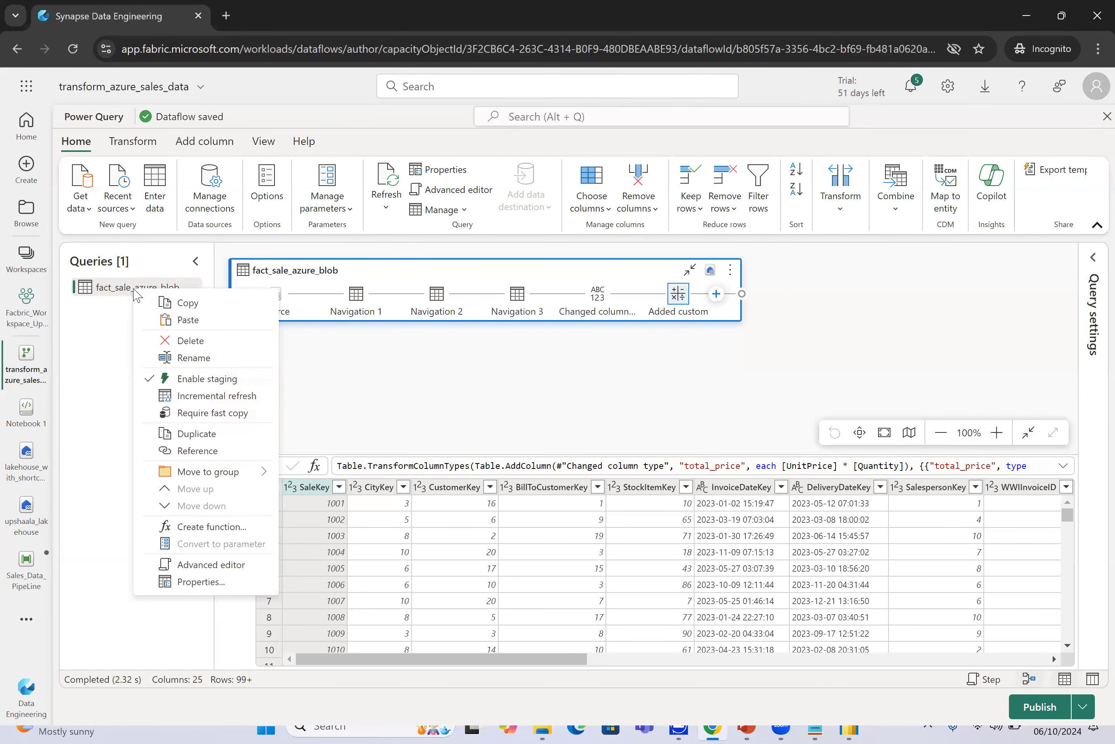
{"action": "left_click", "coordinate": [202, 380]}
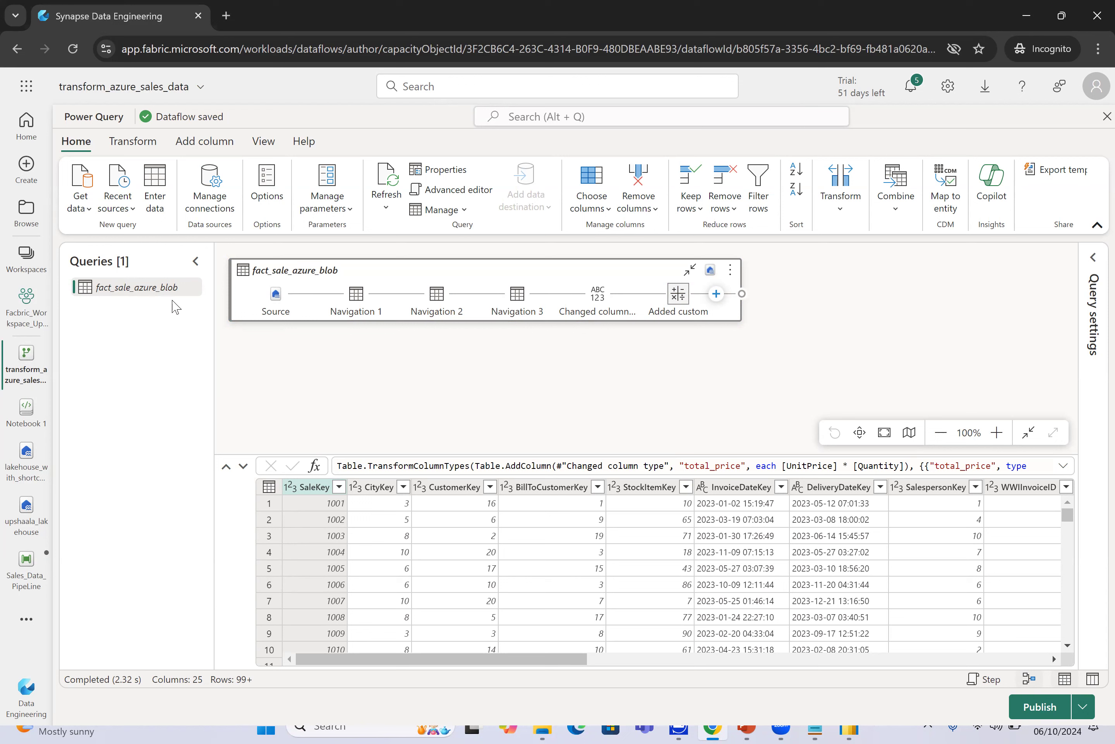
{"action": "right_click", "coordinate": [139, 291]}
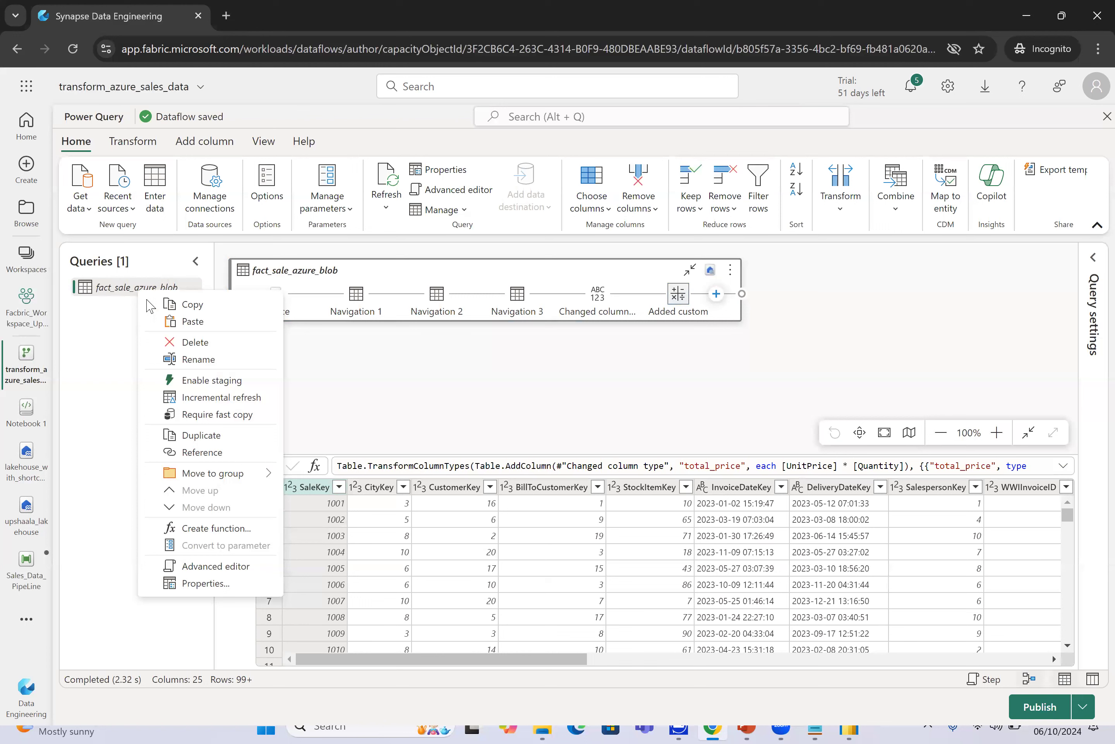
{"action": "left_click", "coordinate": [114, 342]}
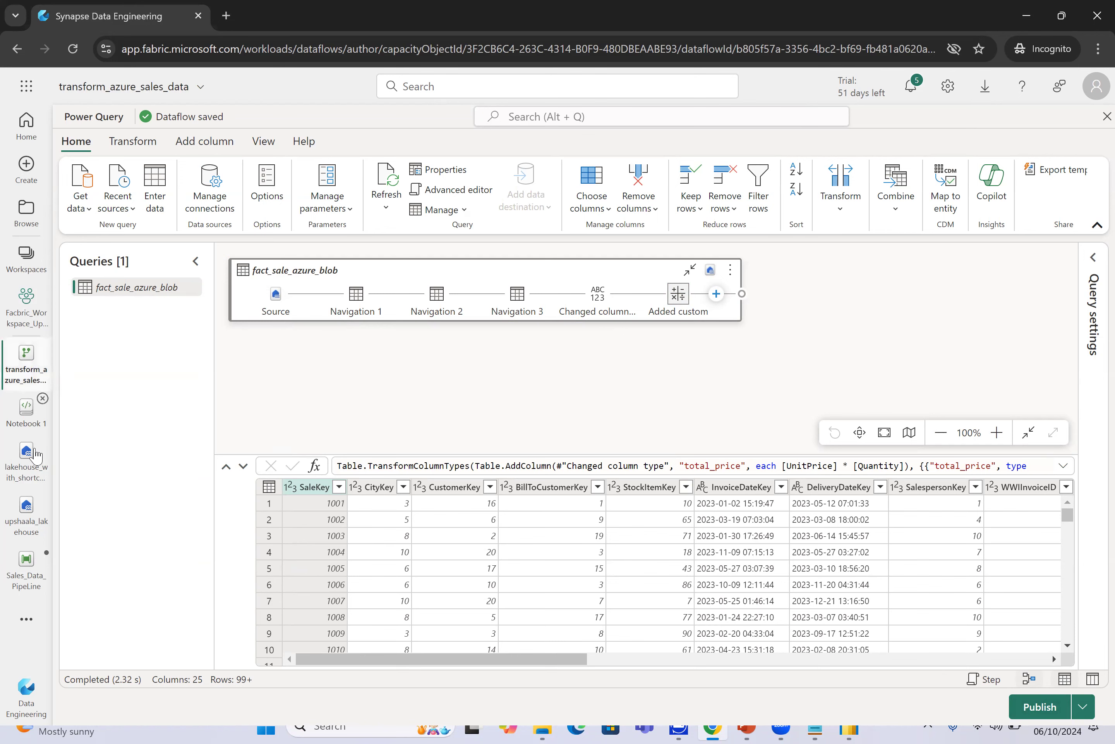
Publish the transform_azure_sales_data dataflow and return to the Facbric_Workspace_Upshaala item list.
{"action": "left_click", "coordinate": [21, 308]}
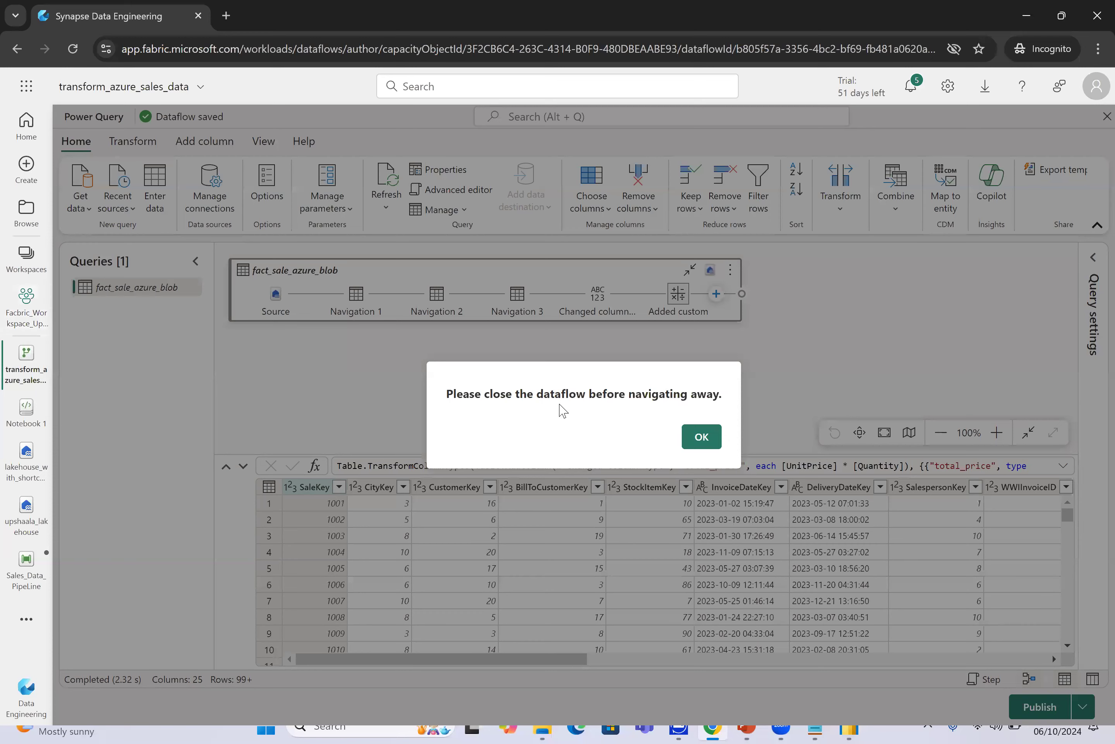
{"action": "left_click", "coordinate": [702, 438]}
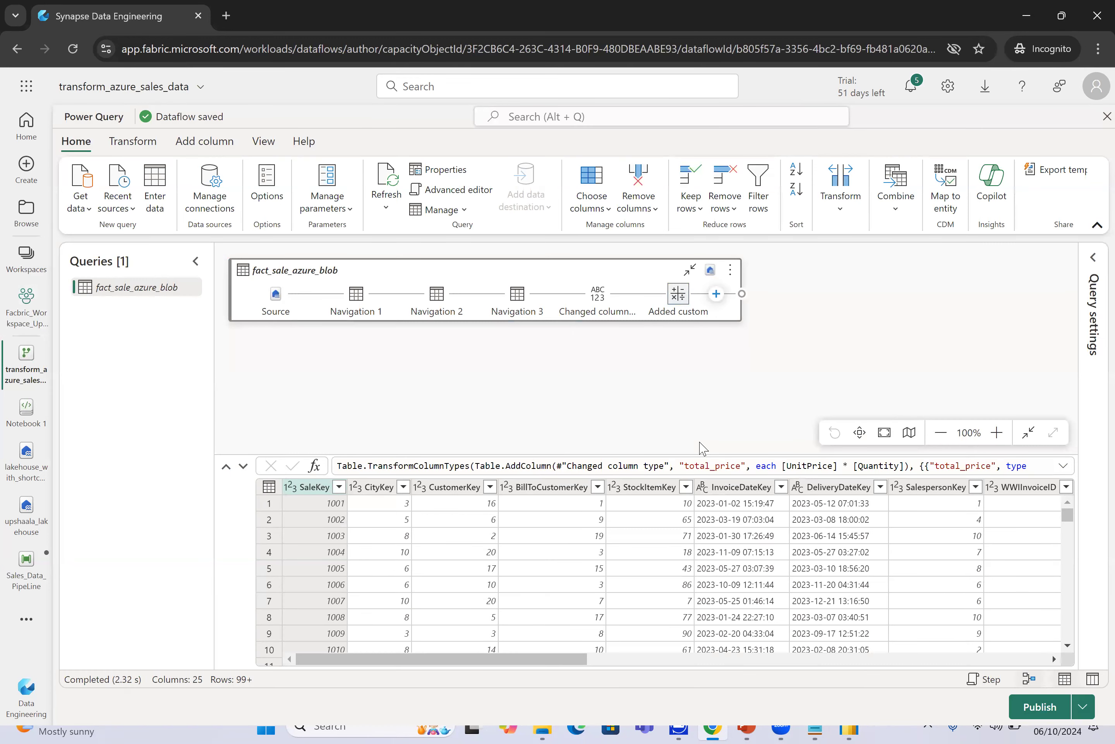
{"action": "left_click", "coordinate": [26, 326]}
{"action": "left_click", "coordinate": [701, 437]}
{"action": "left_click", "coordinate": [1081, 711]}
{"action": "left_click", "coordinate": [1000, 670]}
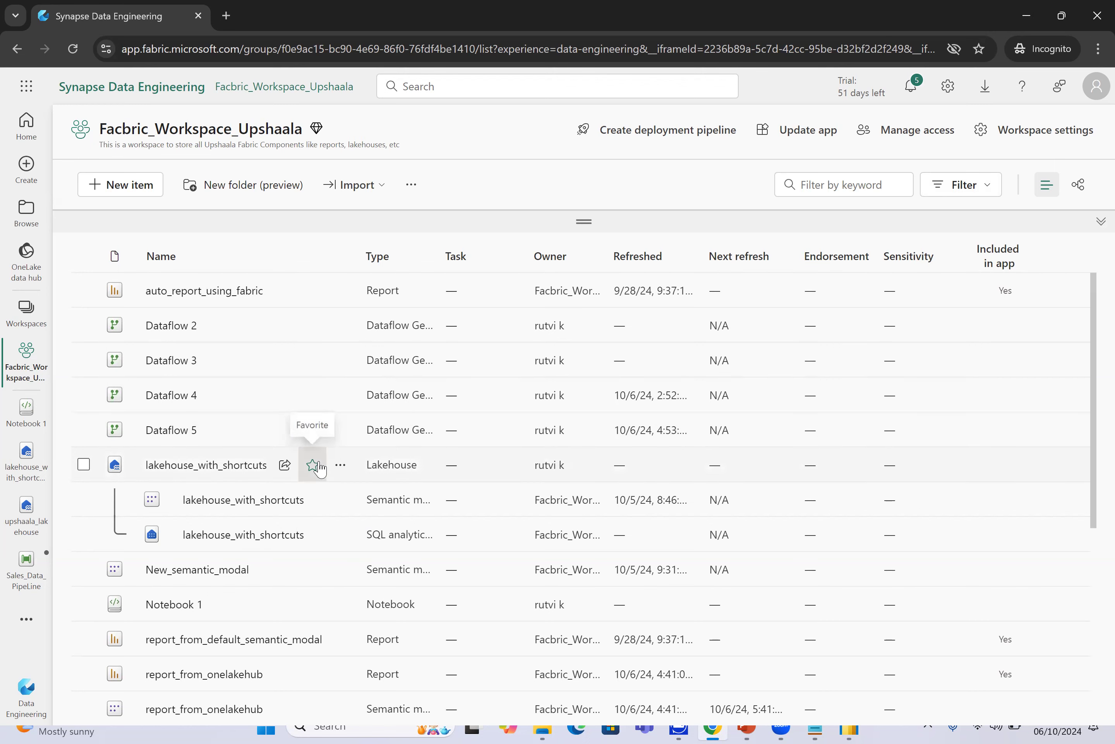
Check the recent runs of Sales_Data_PipeLine from the workspace and view its historical runs in Monitor.
{"action": "scroll", "coordinate": [278, 468], "scroll_direction": "down", "scroll_amount": 4}
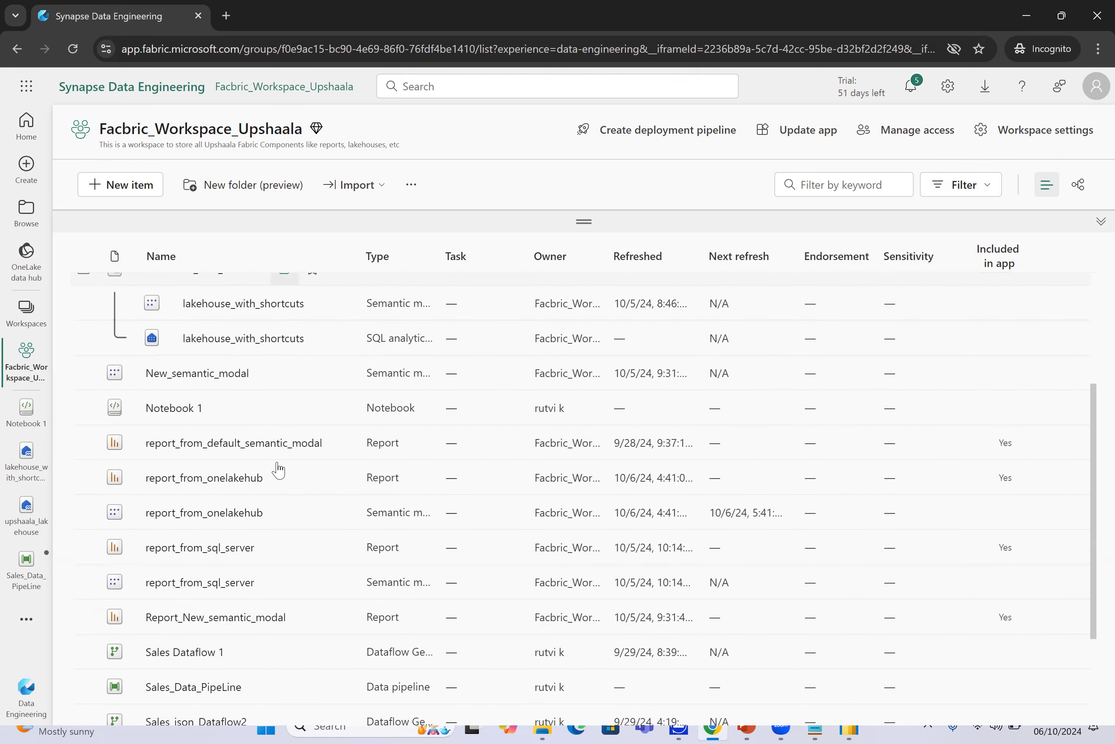
{"action": "scroll", "coordinate": [278, 468], "scroll_direction": "down", "scroll_amount": 2}
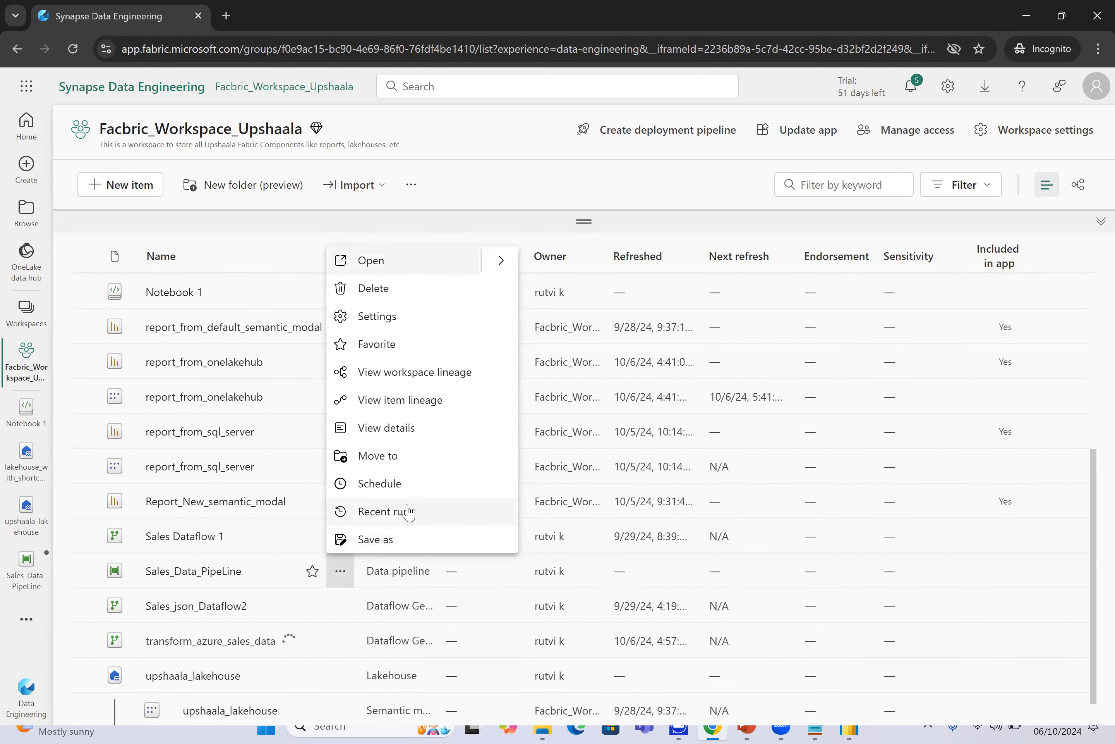
{"action": "left_click", "coordinate": [408, 511]}
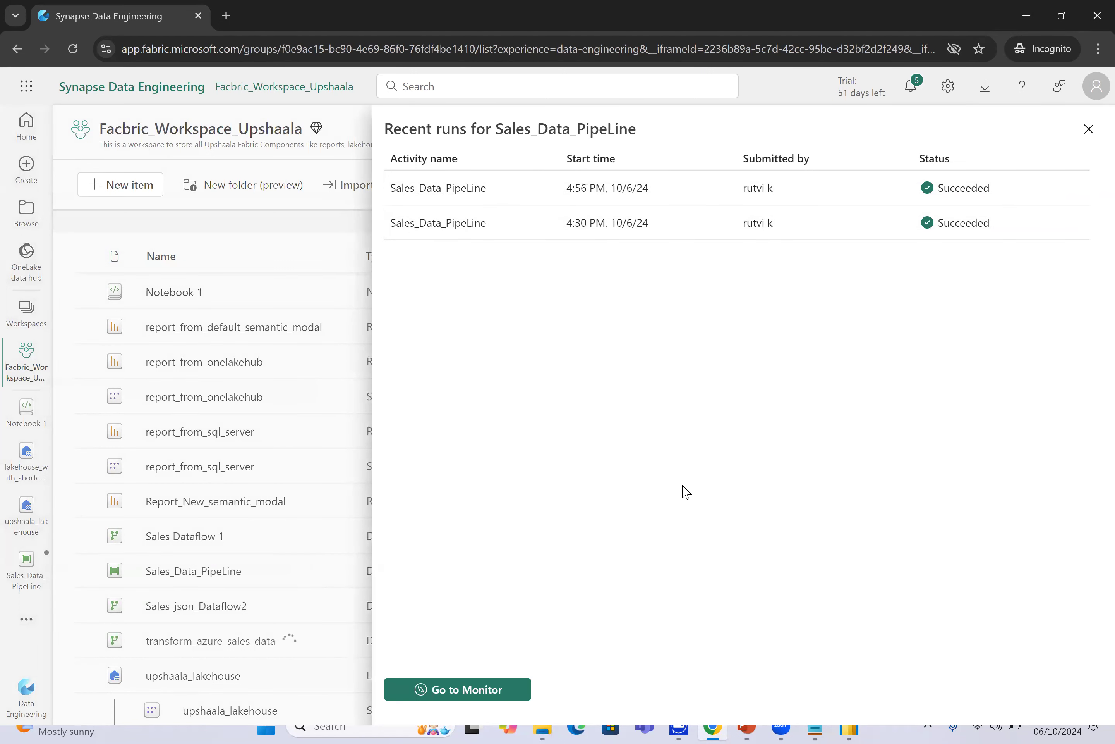
{"action": "left_click", "coordinate": [487, 686]}
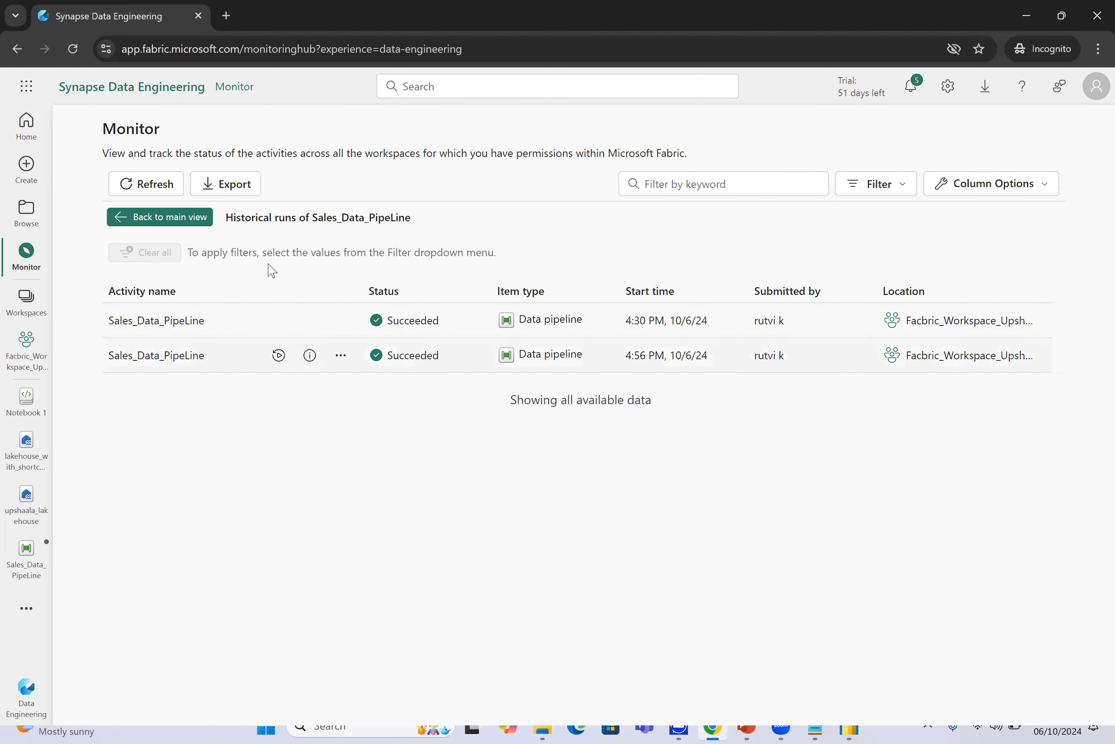
Return to the main Monitor view and examine the historical runs of the transform_azure_sales_data dataflow.
{"action": "left_click", "coordinate": [113, 229]}
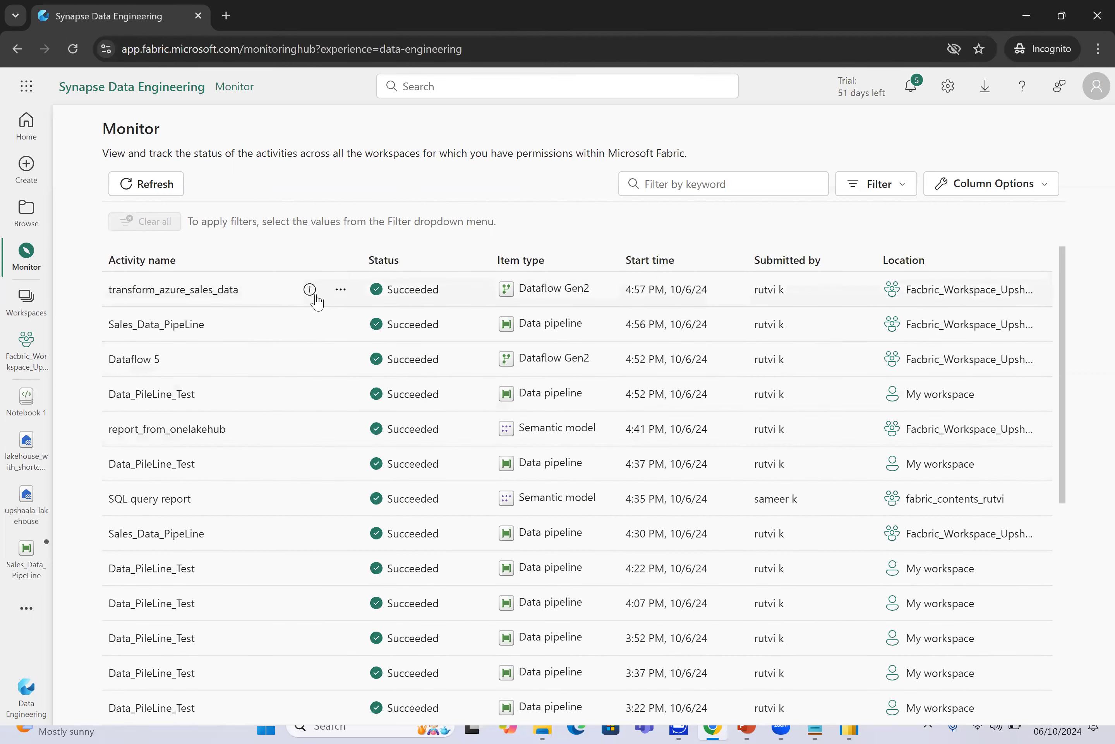
{"action": "left_click", "coordinate": [341, 289]}
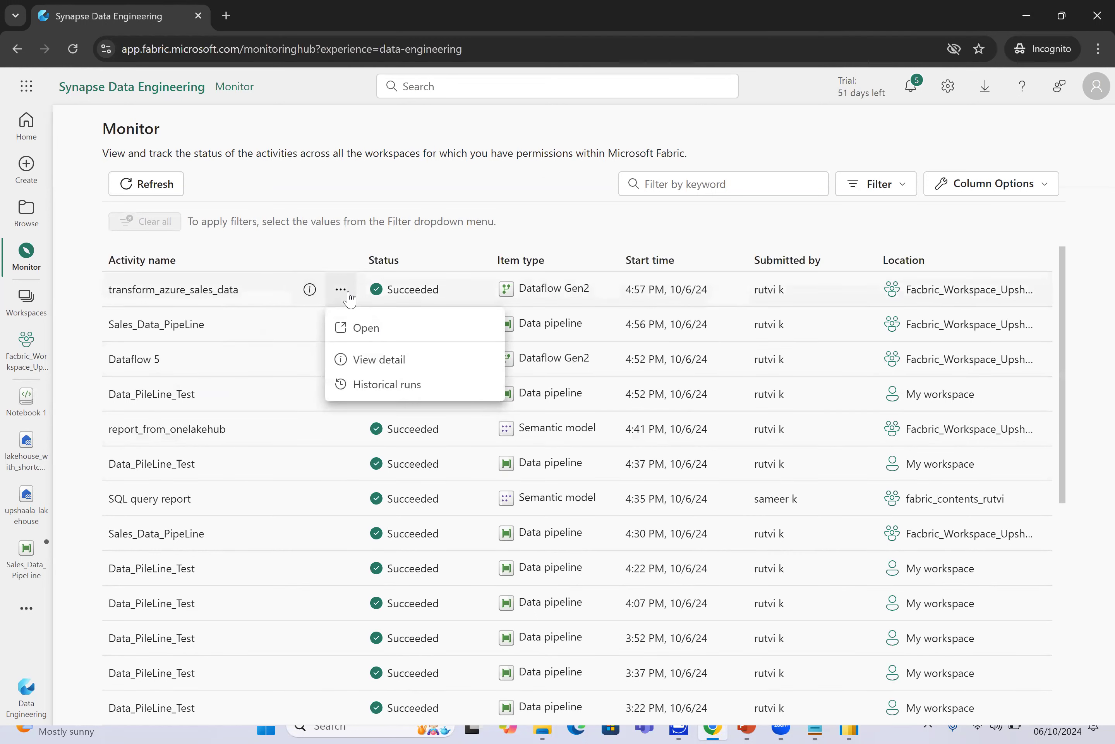
{"action": "left_click", "coordinate": [397, 382]}
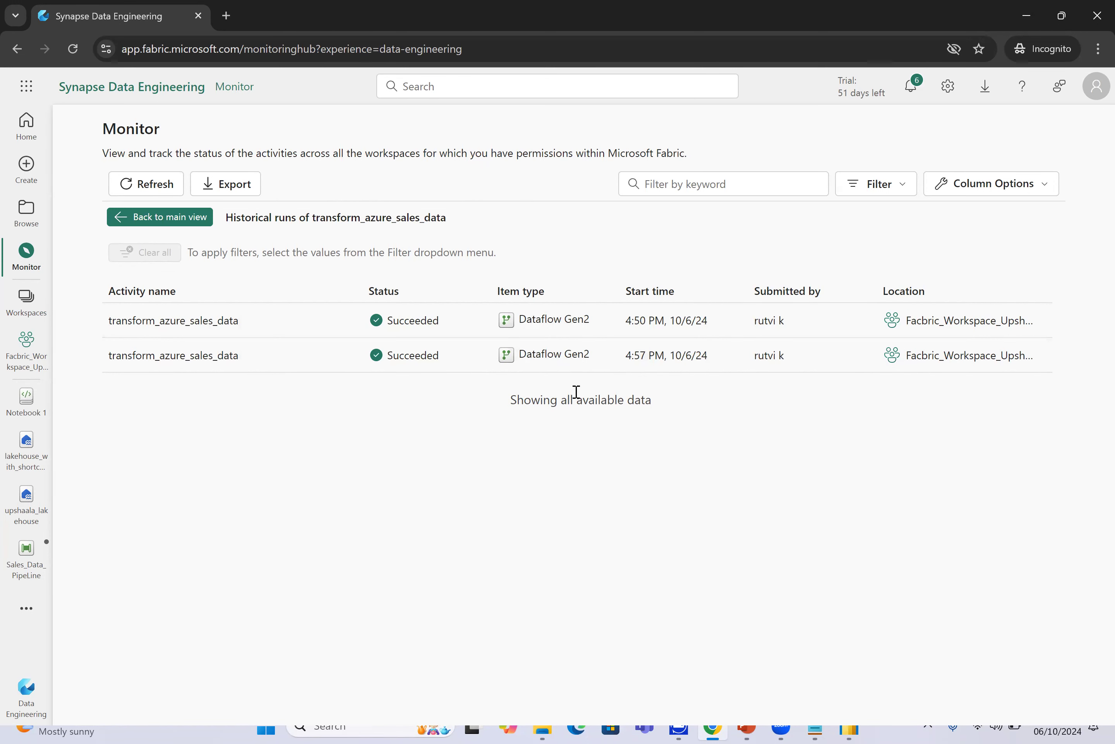
{"action": "left_click", "coordinate": [542, 297]}
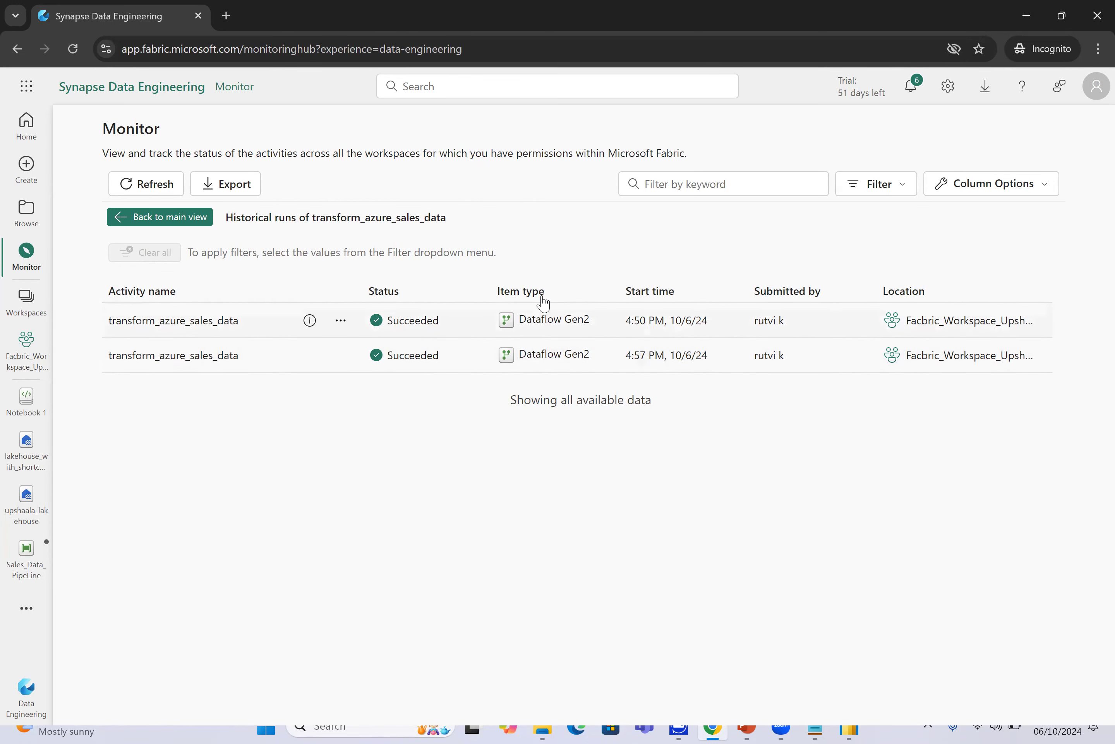
Open the 4:56 PM Sales_Data_PipeLine run from the main Monitor view and open its pipeline for updating.
{"action": "left_click", "coordinate": [124, 220]}
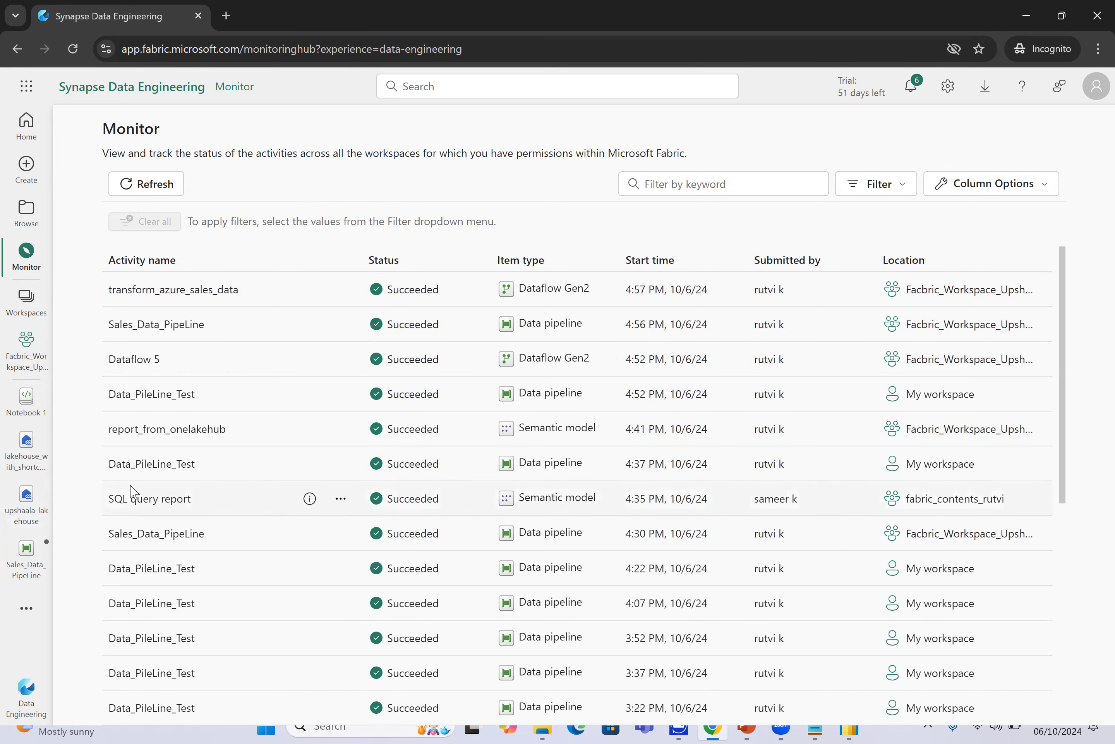
{"action": "left_click", "coordinate": [178, 330]}
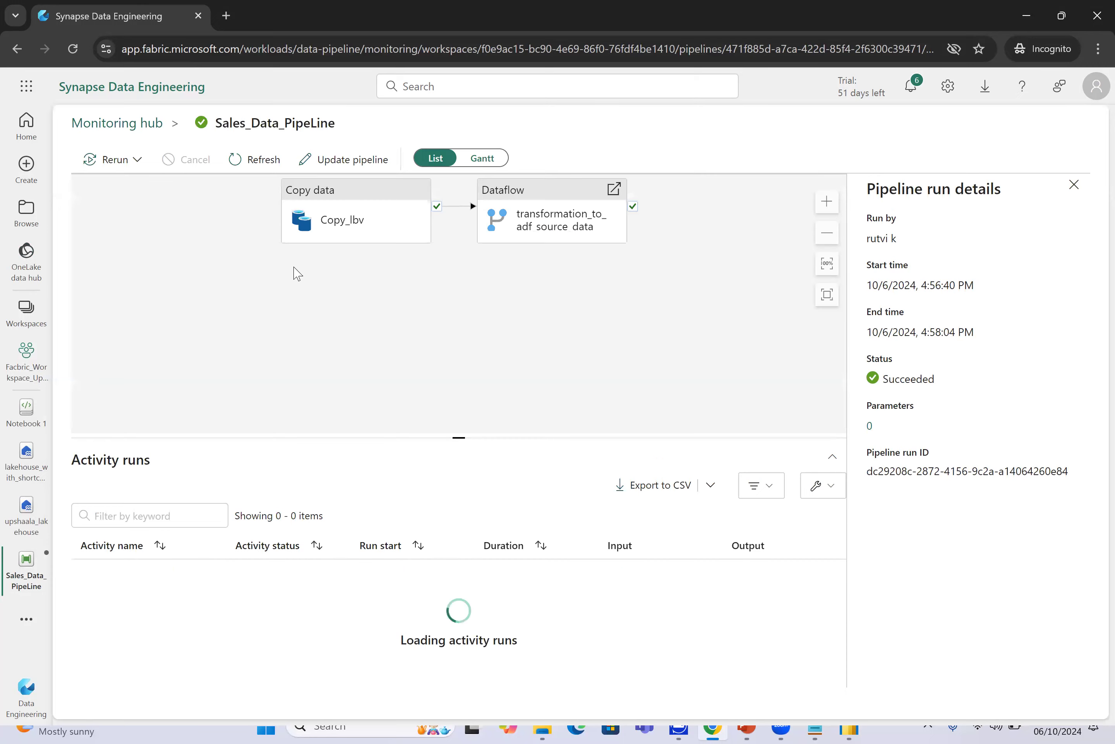
{"action": "left_click", "coordinate": [344, 161]}
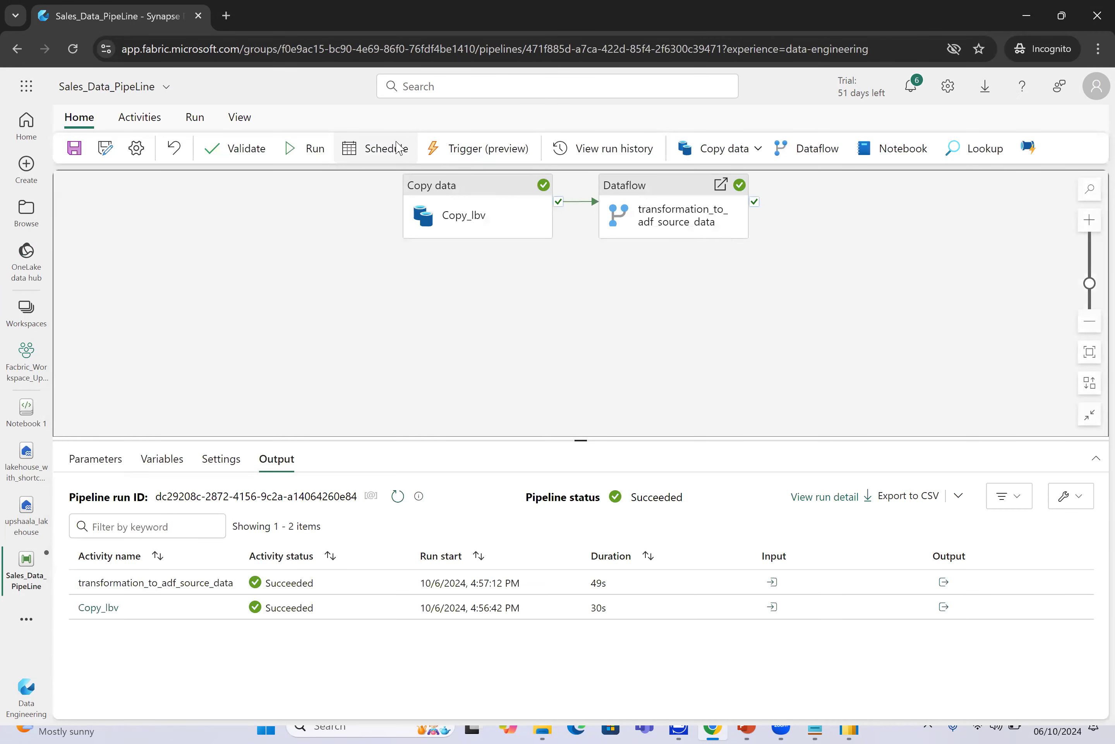
Turn on the scheduled run for Sales_Data_PipeLine and set it to repeat hourly, every 1 hour.
{"action": "left_click", "coordinate": [389, 146]}
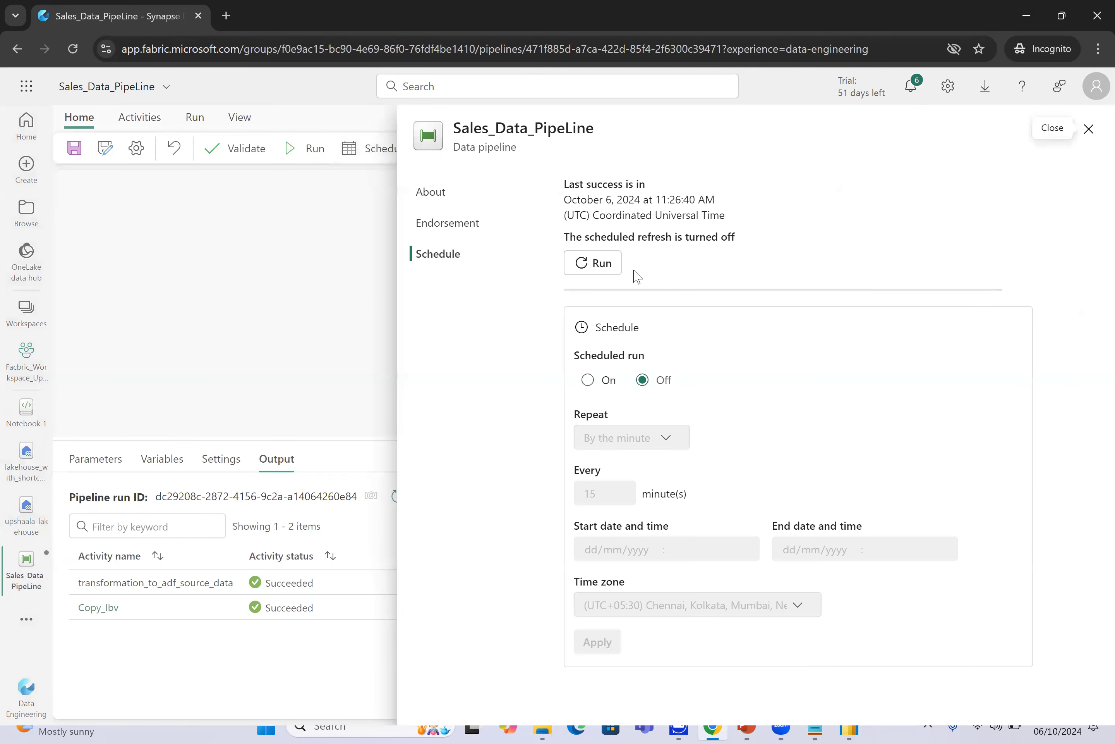
{"action": "left_click", "coordinate": [589, 383]}
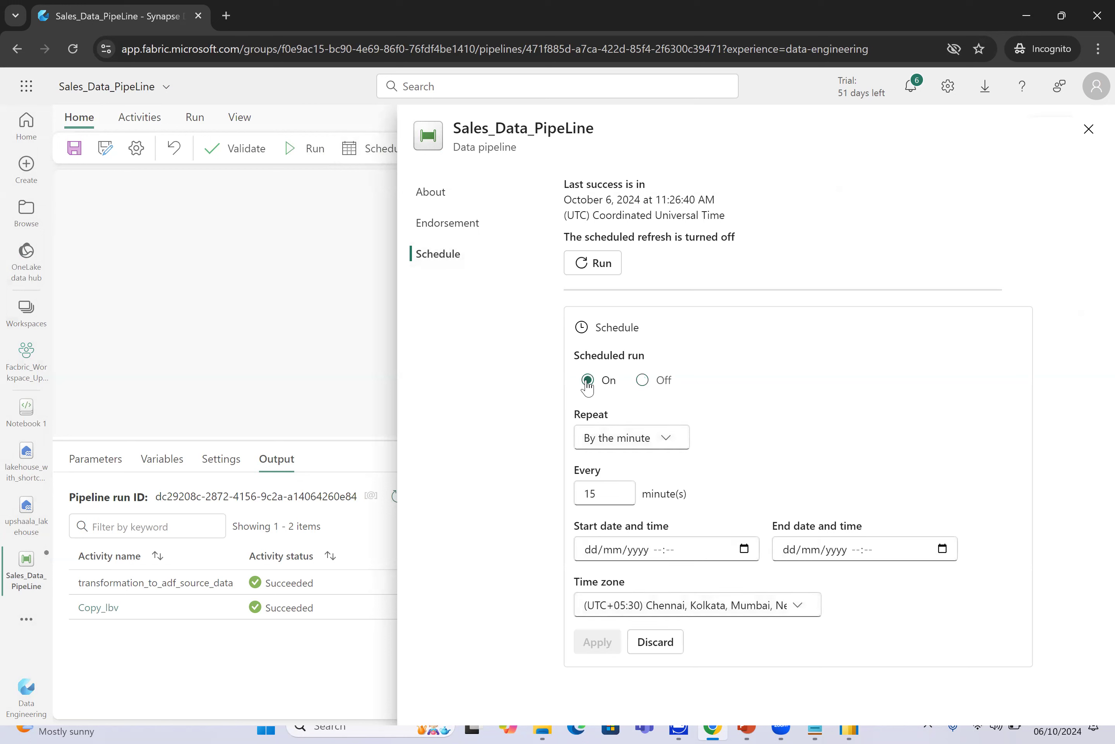
{"action": "left_click", "coordinate": [662, 445]}
{"action": "left_click", "coordinate": [641, 492]}
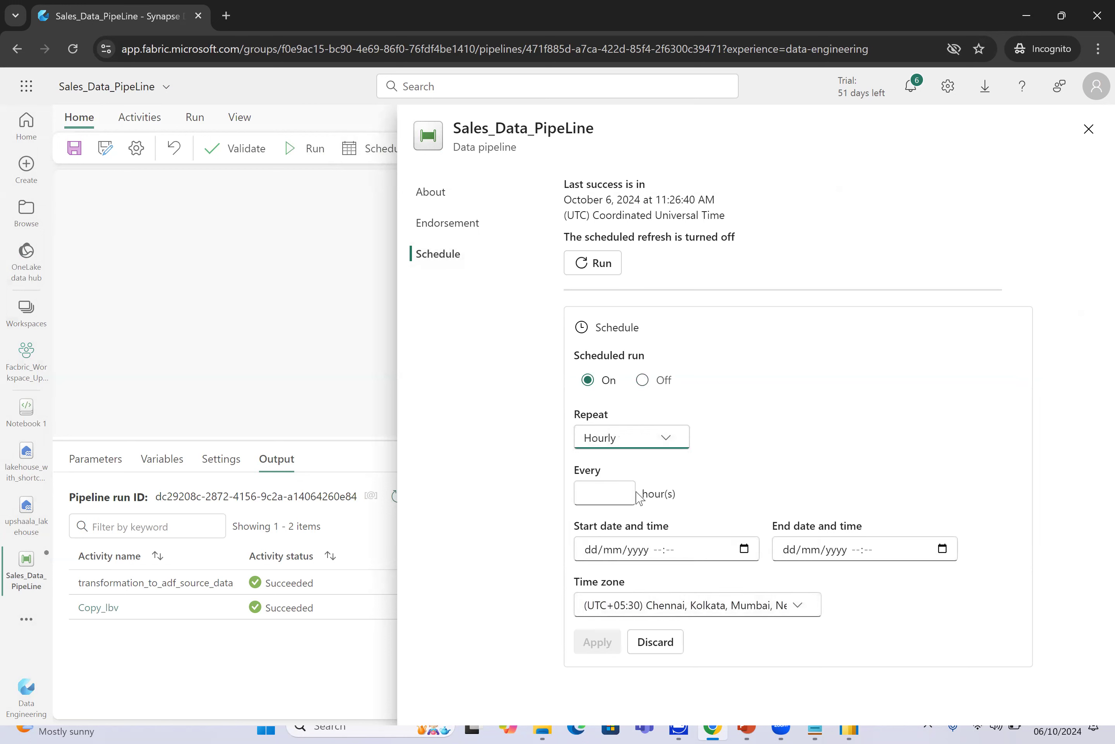
{"action": "right_click", "coordinate": [629, 500]}
{"action": "left_click", "coordinate": [614, 492]}
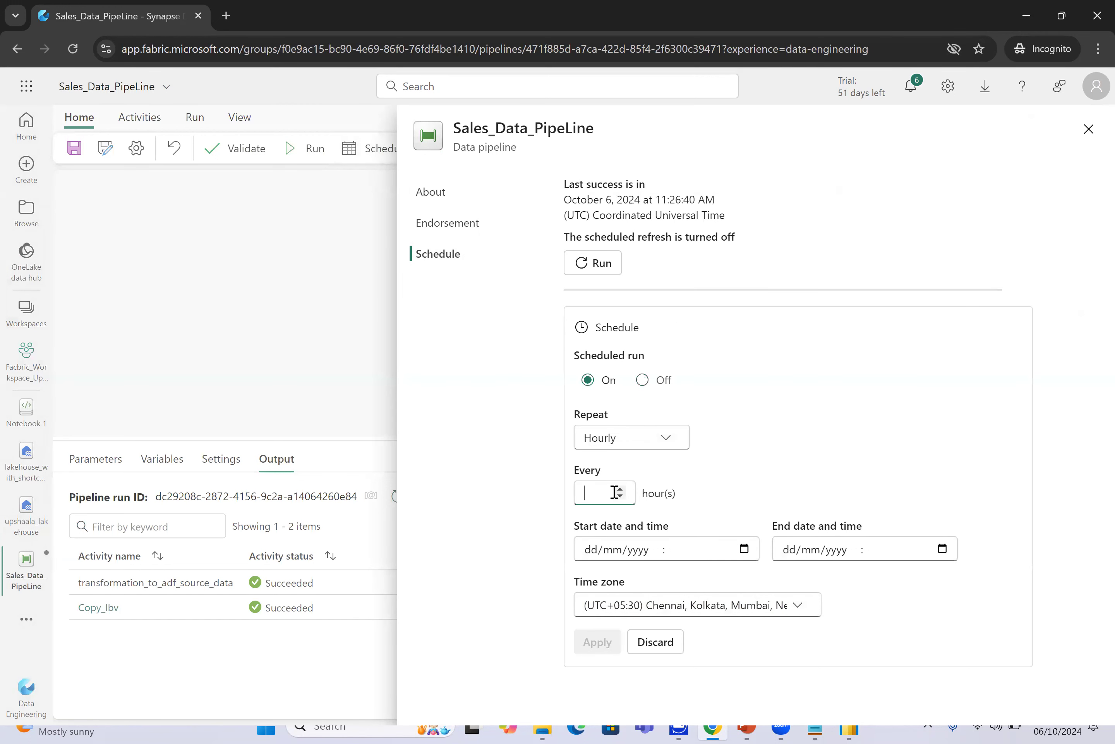
Set the schedule's start date and time to 06/10/2024 18:08.
{"action": "left_click", "coordinate": [744, 548]}
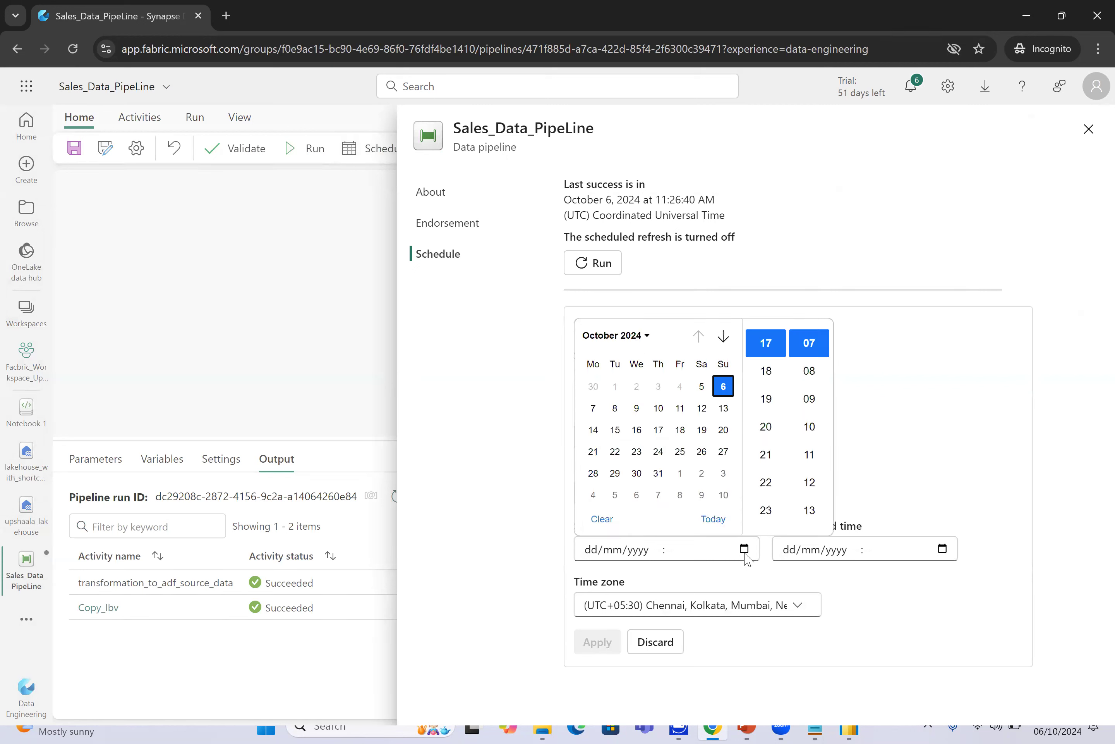
{"action": "left_click", "coordinate": [730, 392]}
{"action": "left_click", "coordinate": [768, 372]}
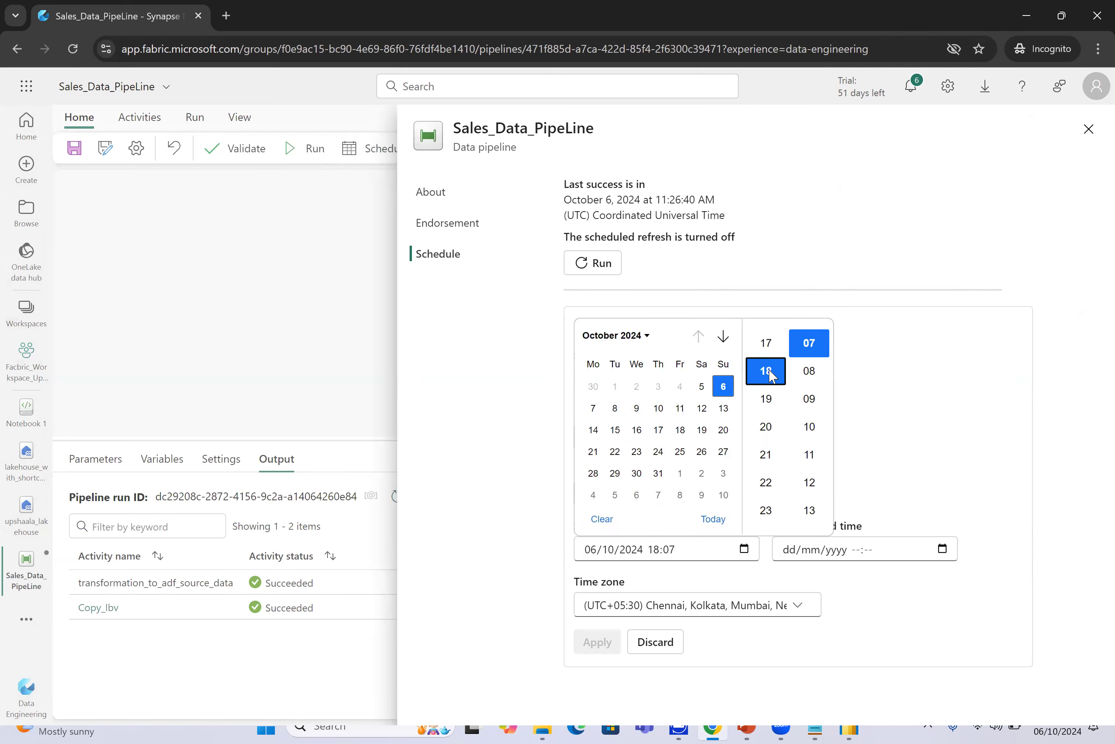
{"action": "left_click", "coordinate": [799, 378]}
{"action": "left_click", "coordinate": [877, 486]}
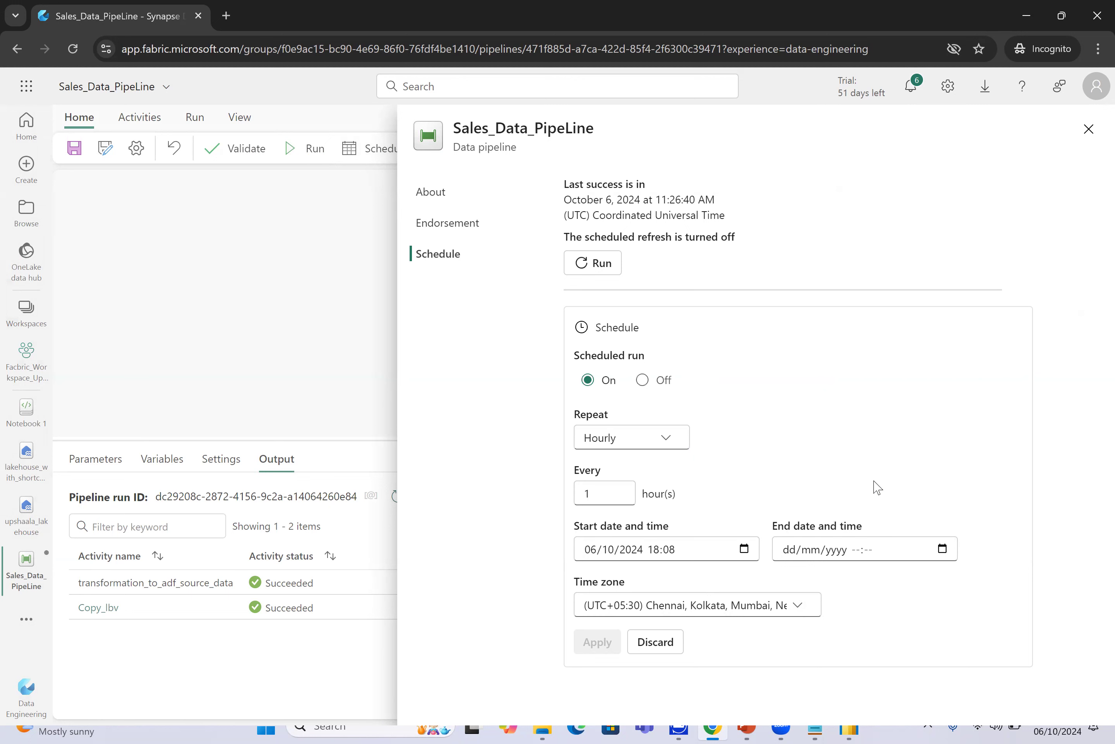
Set the schedule's end date and time to 07/10/2024 17:07, apply the schedule and close its settings.
{"action": "left_click", "coordinate": [941, 554]}
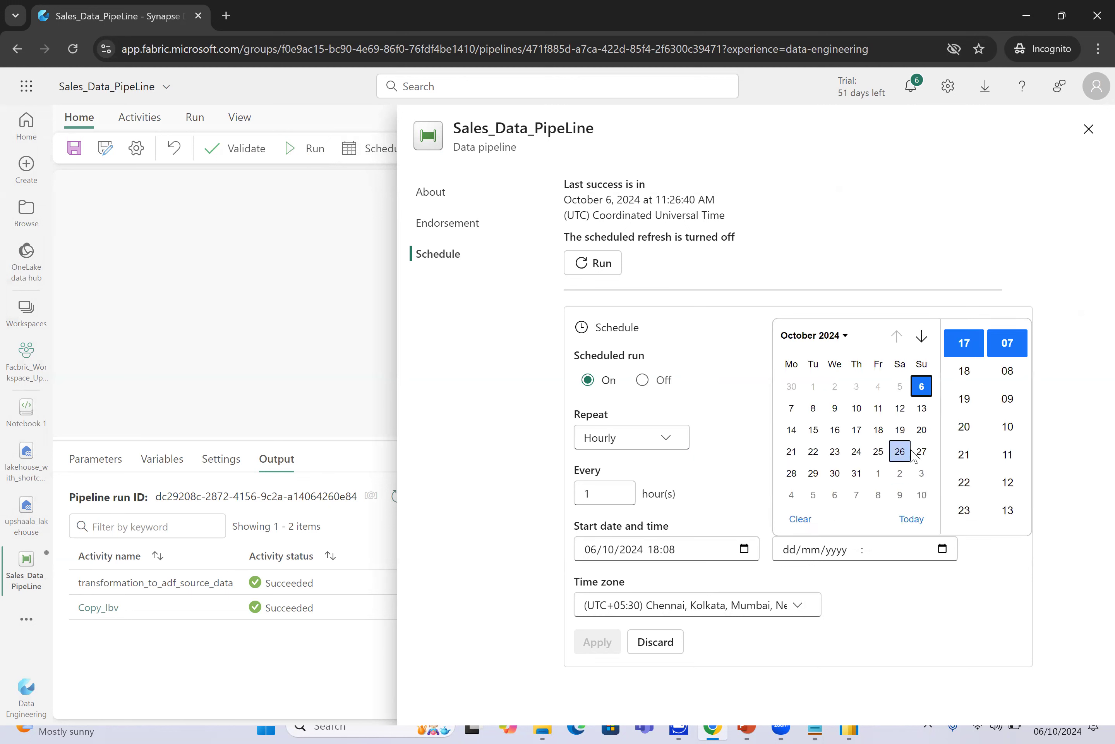
{"action": "left_click", "coordinate": [791, 408]}
{"action": "left_click", "coordinate": [964, 370]}
{"action": "left_click", "coordinate": [965, 342]}
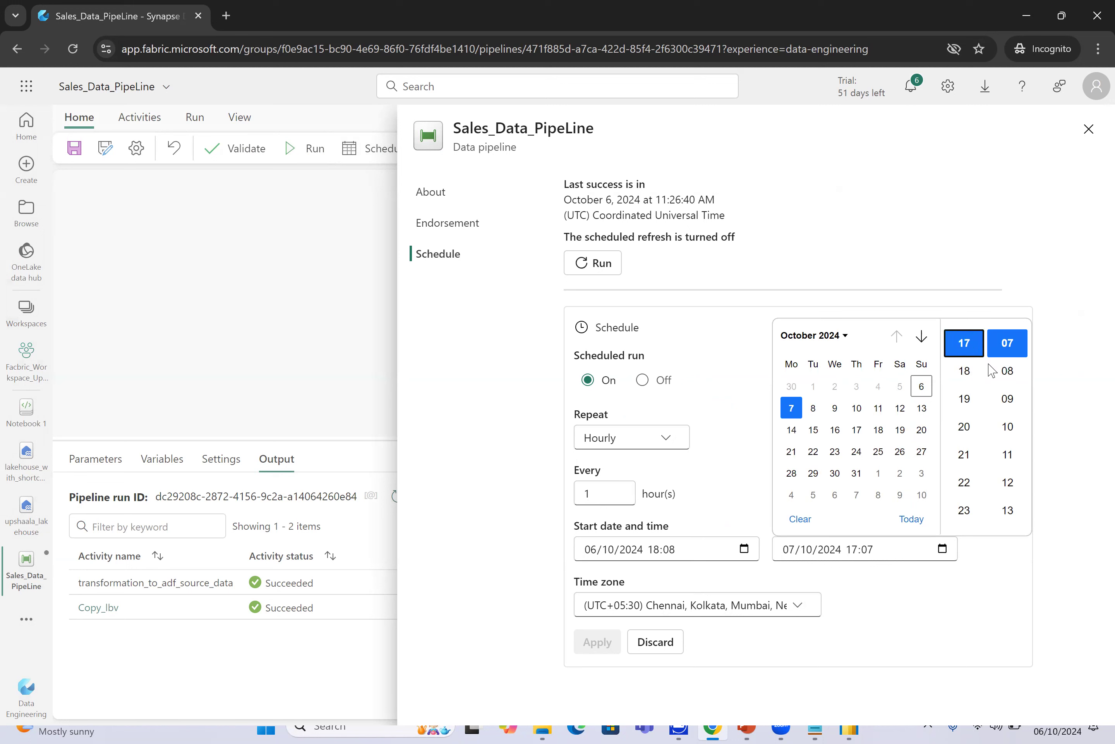
{"action": "left_click", "coordinate": [995, 564]}
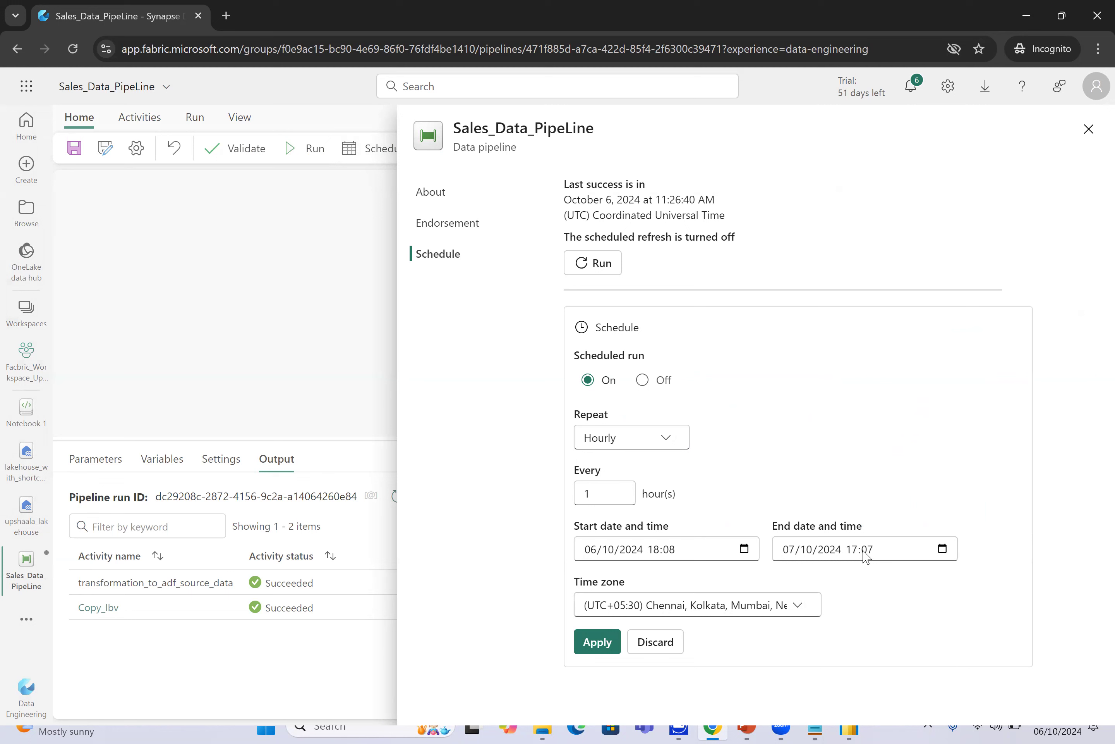
{"action": "left_click", "coordinate": [597, 641]}
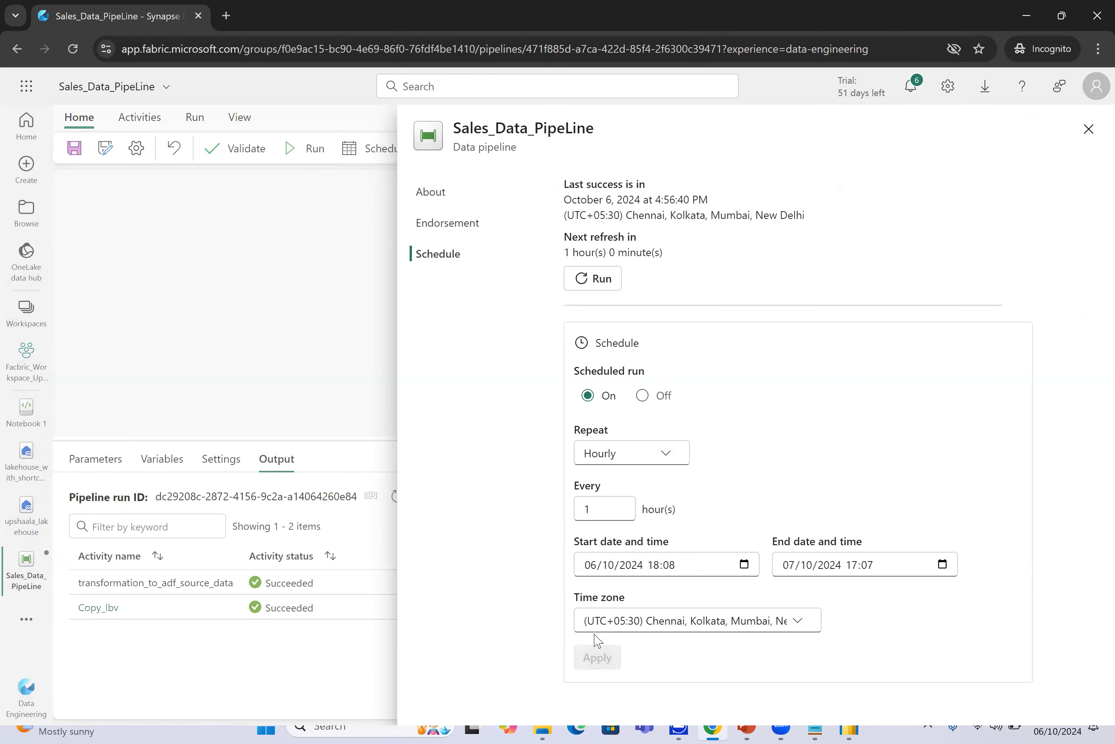
{"action": "left_click", "coordinate": [1089, 129]}
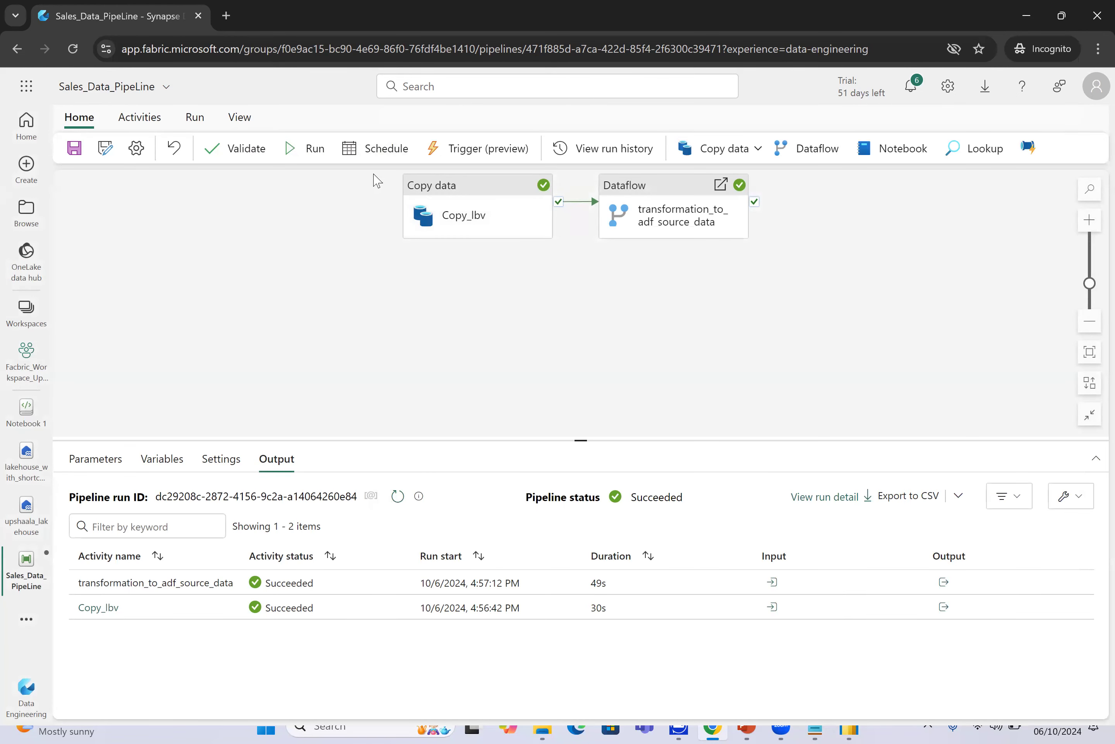
View the pipeline's run history in Monitor and refresh the list of historical runs.
{"action": "left_click", "coordinate": [645, 153]}
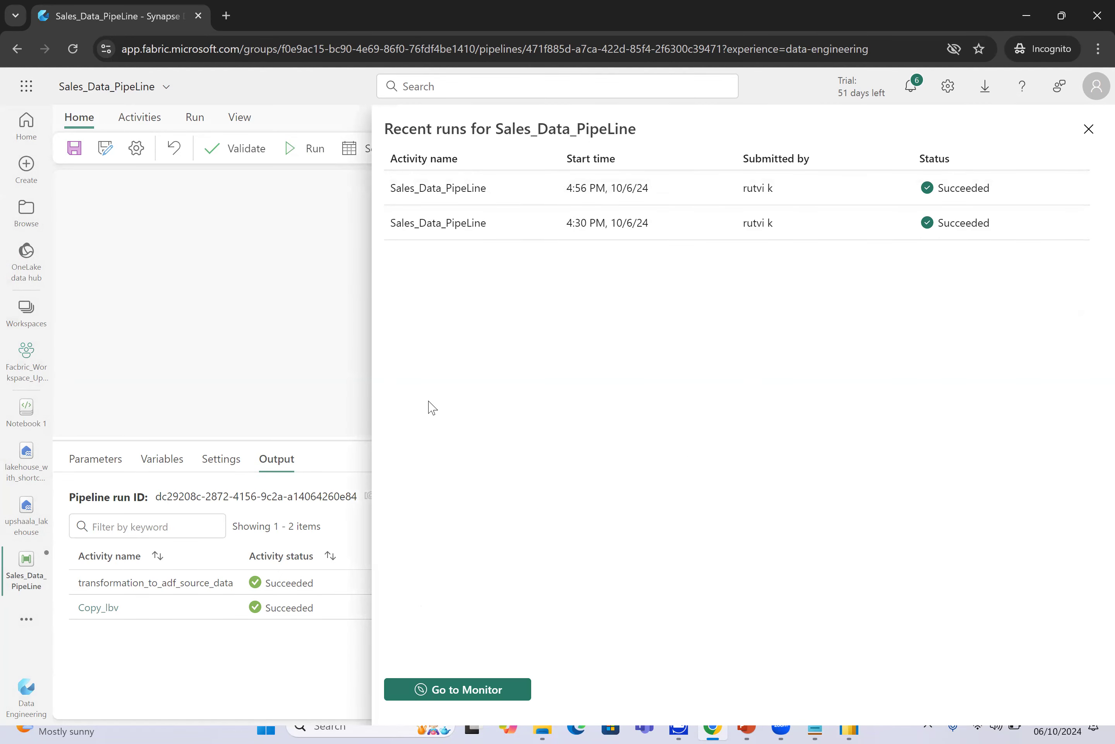
{"action": "left_click", "coordinate": [467, 690]}
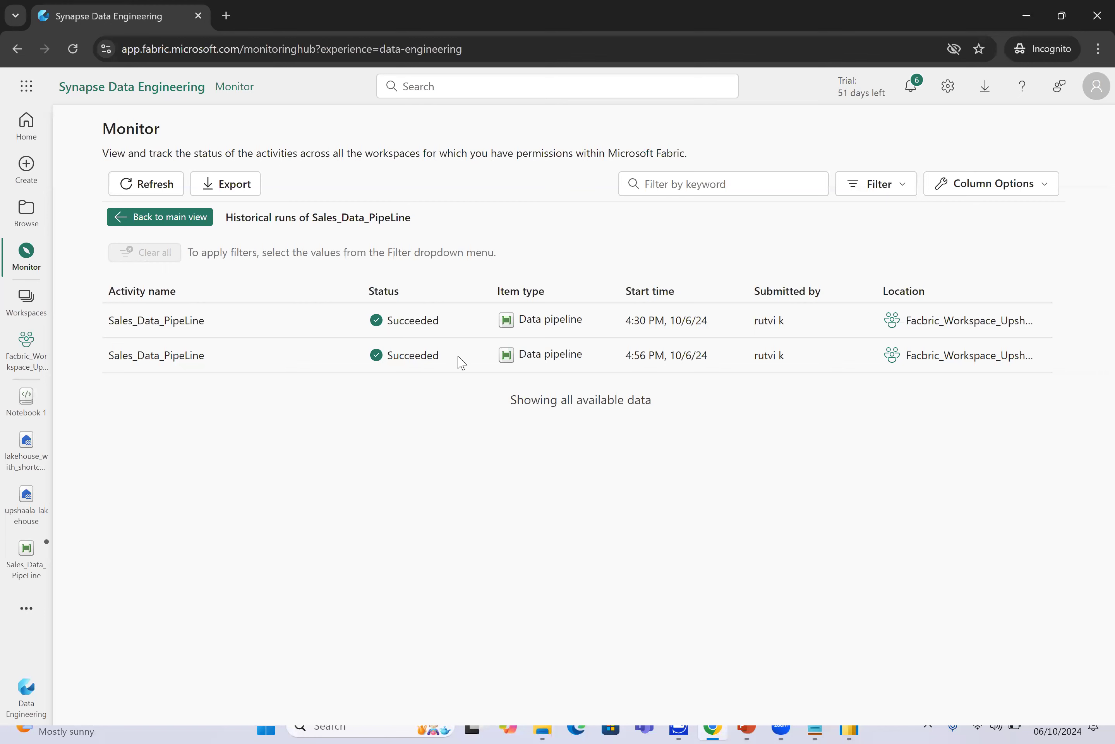
{"action": "left_click", "coordinate": [157, 187]}
{"action": "left_click", "coordinate": [137, 184]}
Return to Facbric_Workspace_Upshaala and reopen the Sales_Data_PipeLine data pipeline.
{"action": "left_click", "coordinate": [36, 369]}
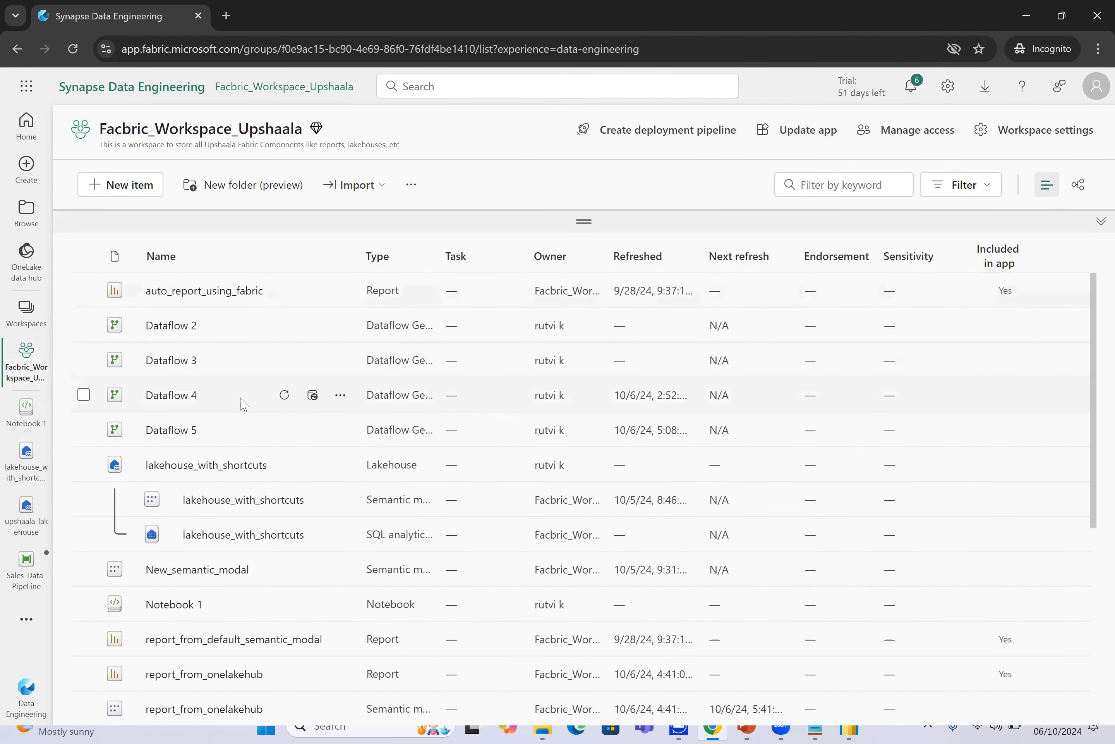
{"action": "scroll", "coordinate": [239, 403], "scroll_direction": "down", "scroll_amount": 5}
{"action": "scroll", "coordinate": [241, 404], "scroll_direction": "down", "scroll_amount": 3}
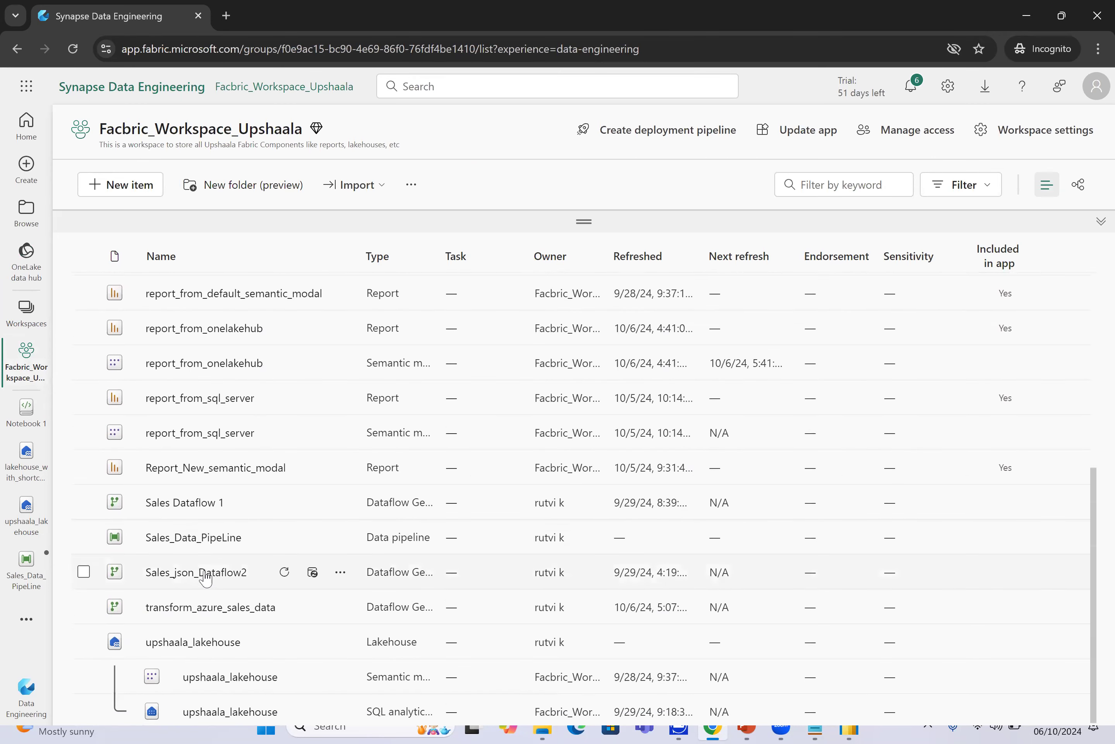
{"action": "left_click", "coordinate": [206, 542]}
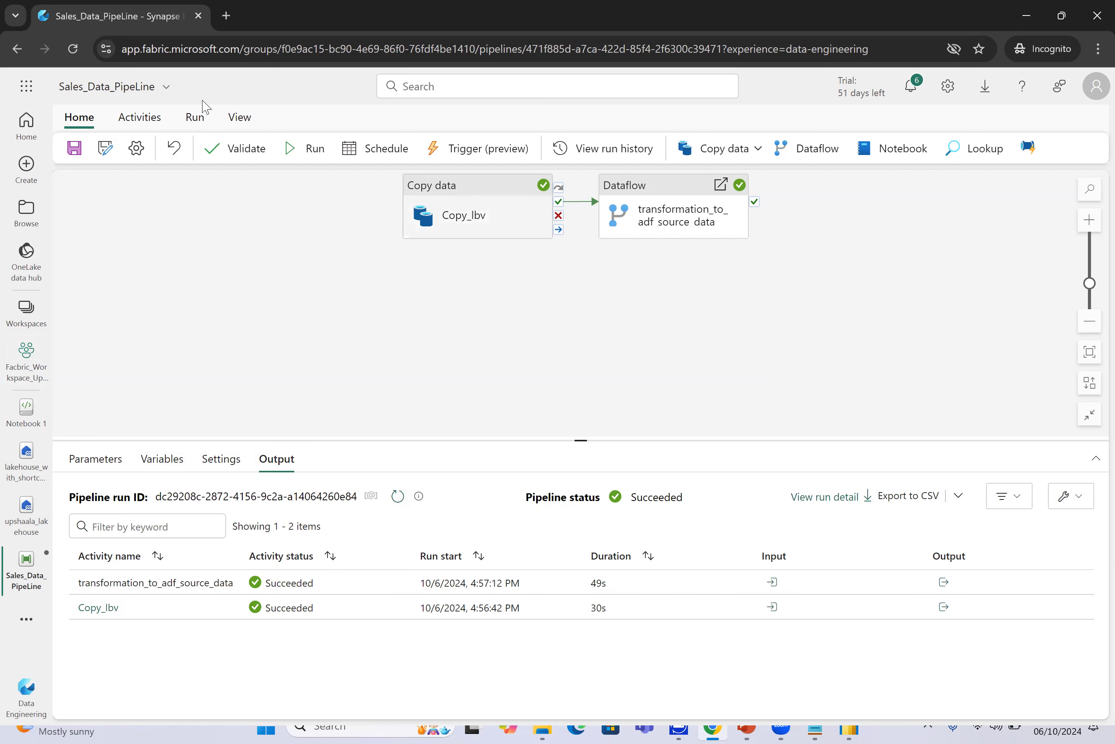
Check the pipeline's schedule settings, and refresh its historical runs in Monitor.
{"action": "left_click", "coordinate": [379, 149]}
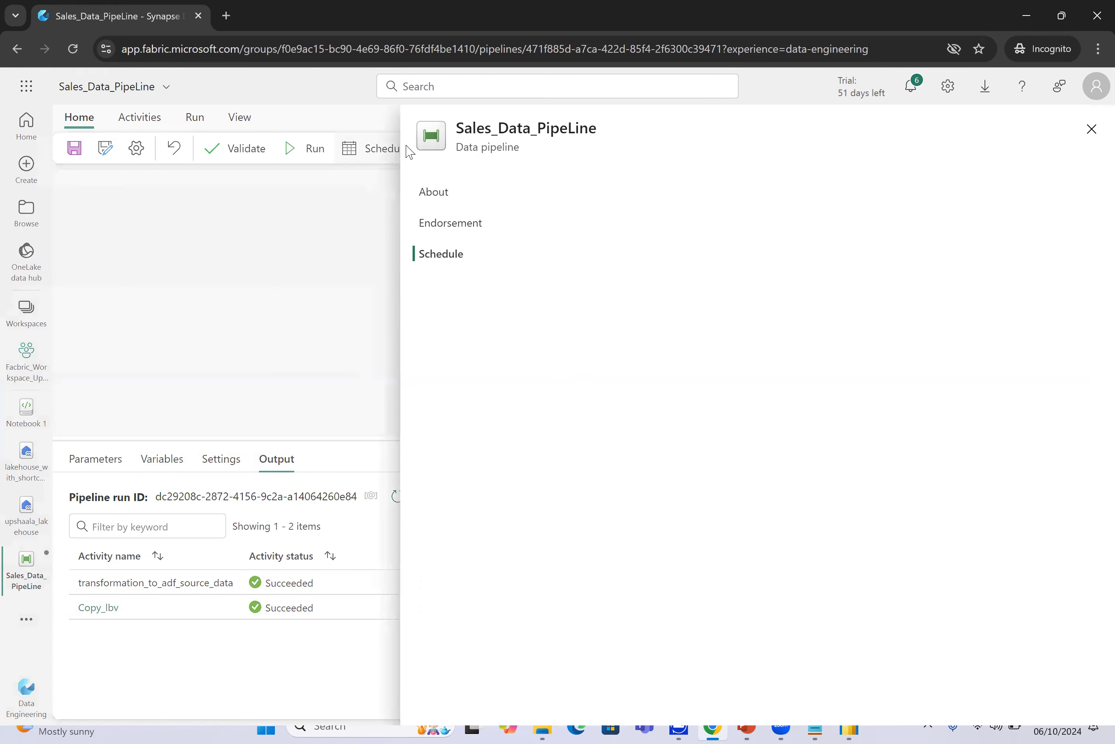
{"action": "left_click", "coordinate": [1089, 129]}
{"action": "left_click", "coordinate": [643, 153]}
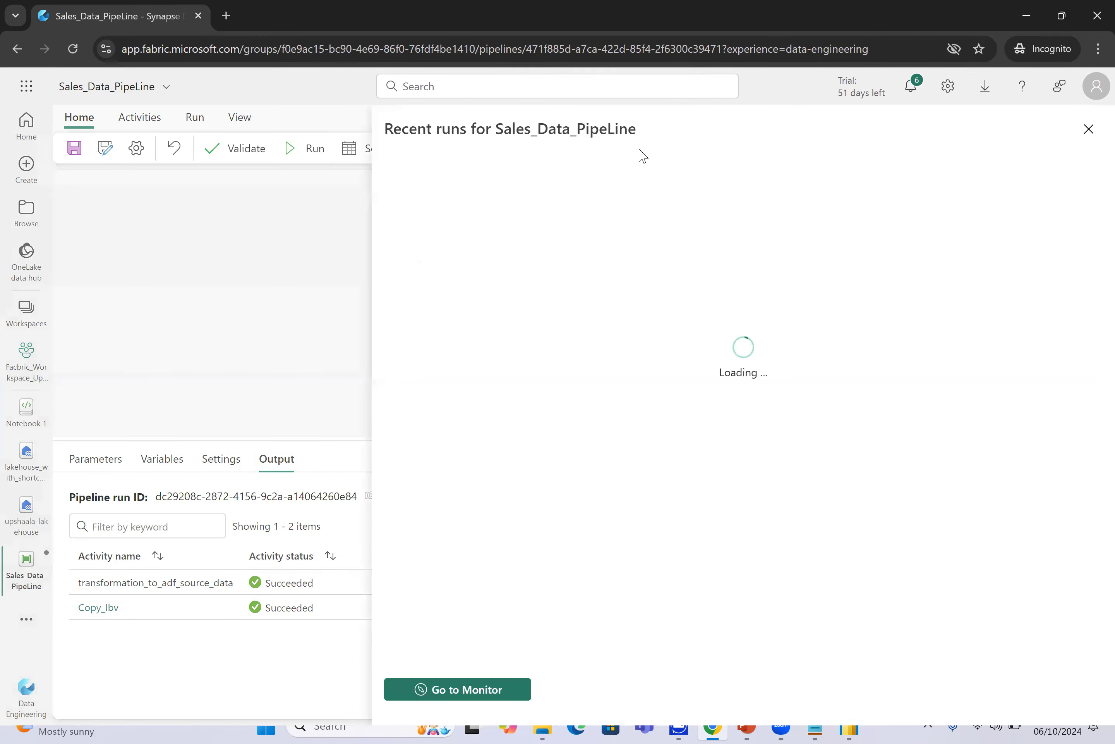
{"action": "left_click", "coordinate": [466, 689]}
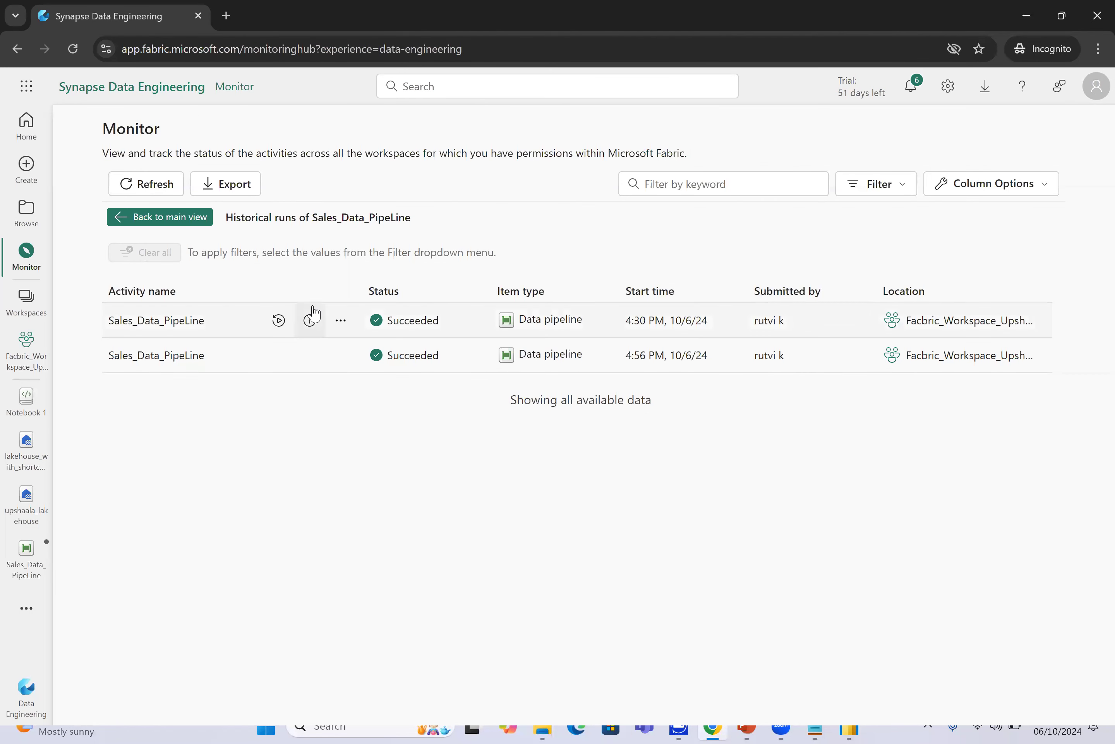
{"action": "left_click", "coordinate": [171, 183]}
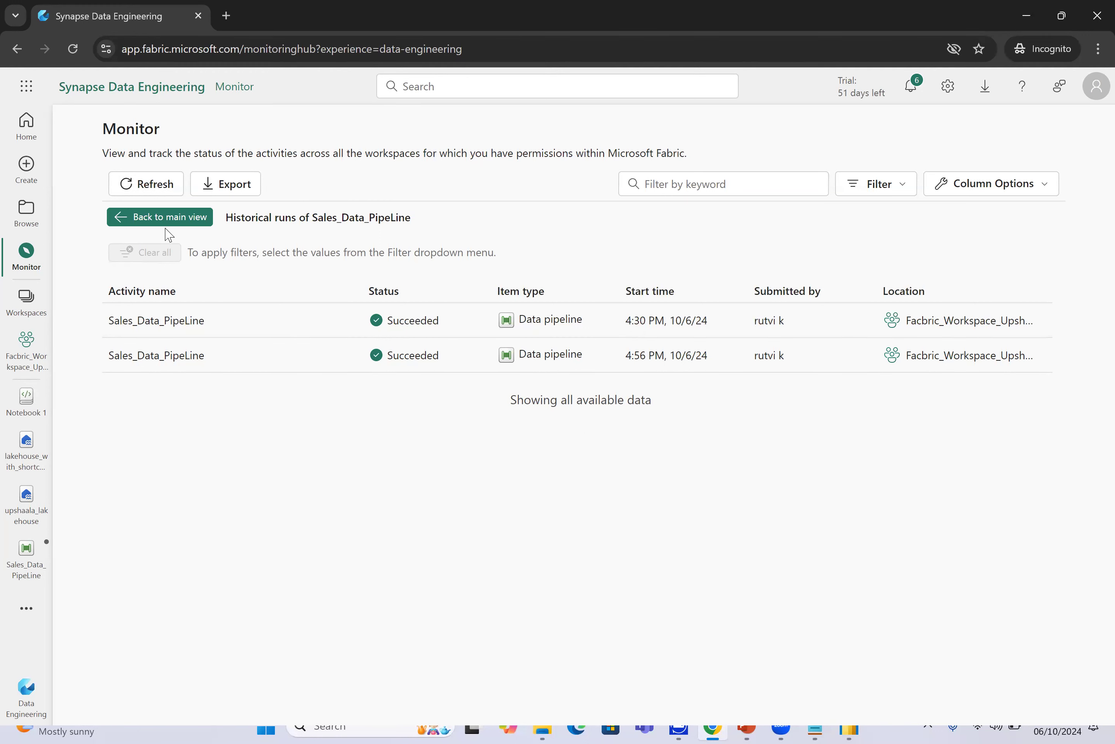
Leave the historical runs in Monitor and reopen Sales_Data_PipeLine from the Facbric_Workspace_Upshaala workspace.
{"action": "left_click", "coordinate": [142, 220]}
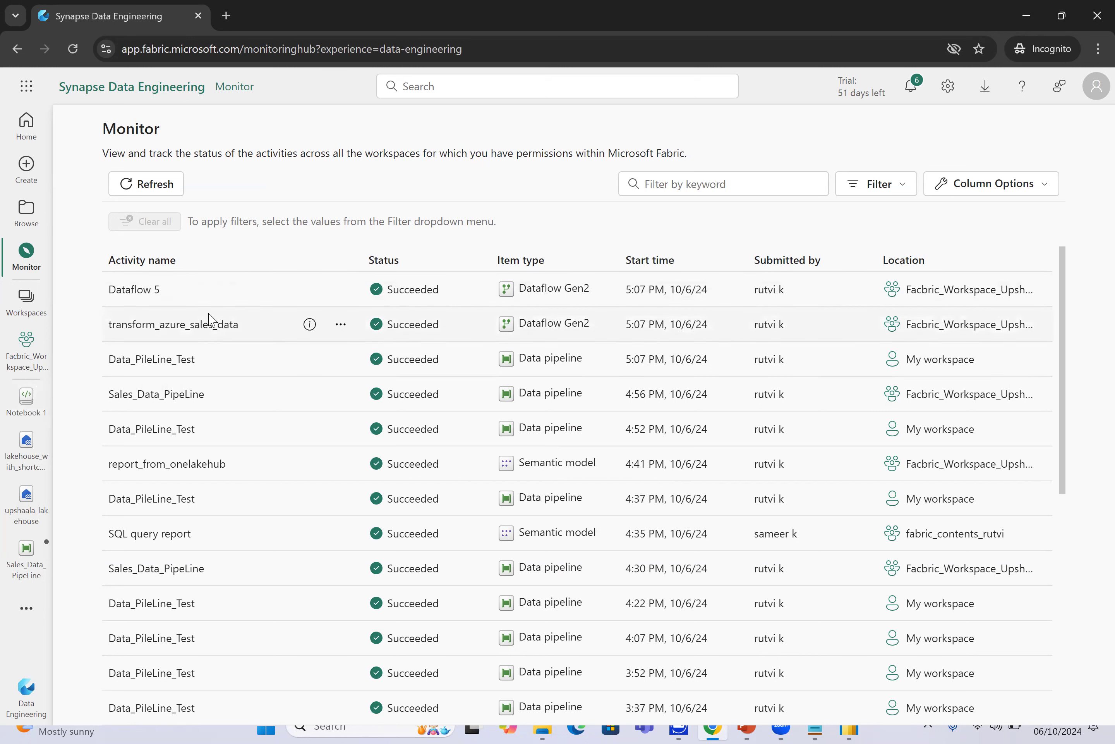
{"action": "left_click", "coordinate": [39, 368]}
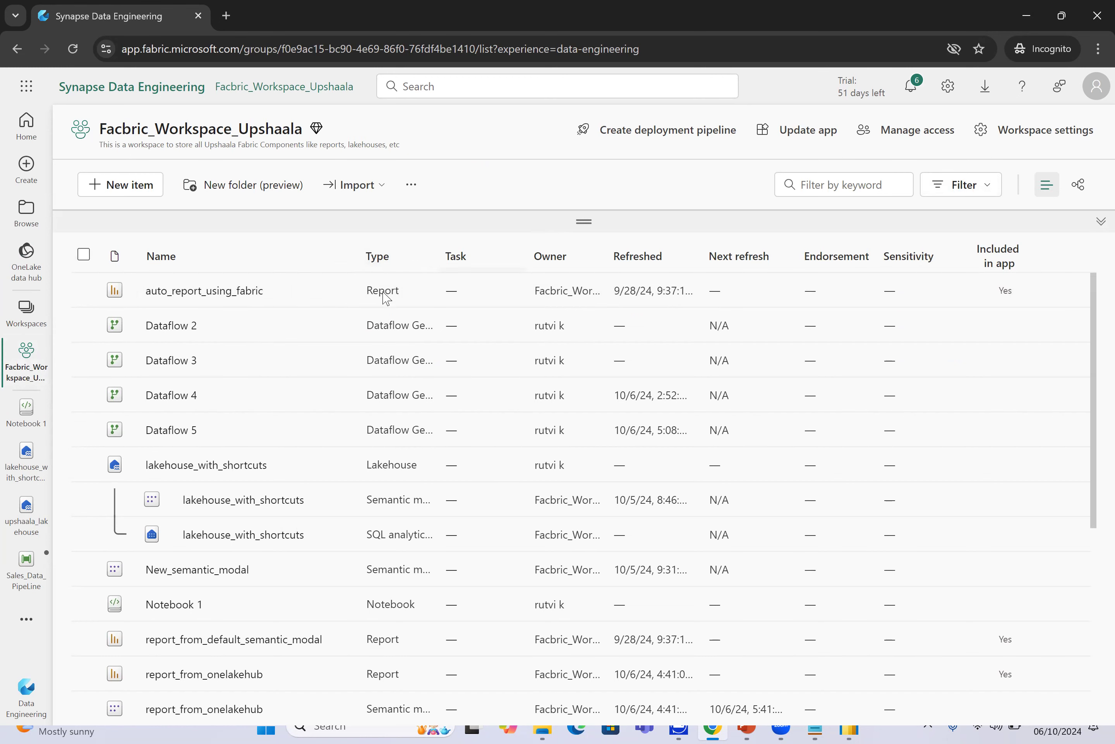
{"action": "scroll", "coordinate": [383, 293], "scroll_direction": "down", "scroll_amount": 2}
{"action": "scroll", "coordinate": [383, 293], "scroll_direction": "down", "scroll_amount": 3}
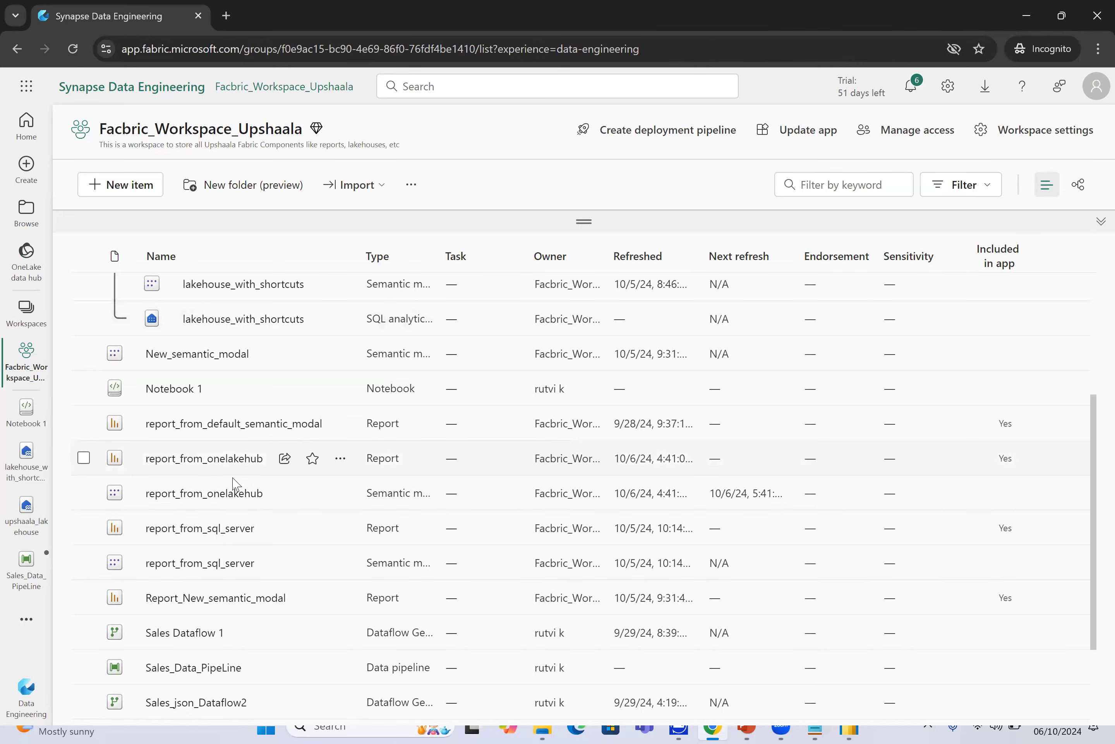
{"action": "scroll", "coordinate": [210, 558], "scroll_direction": "down", "scroll_amount": 2}
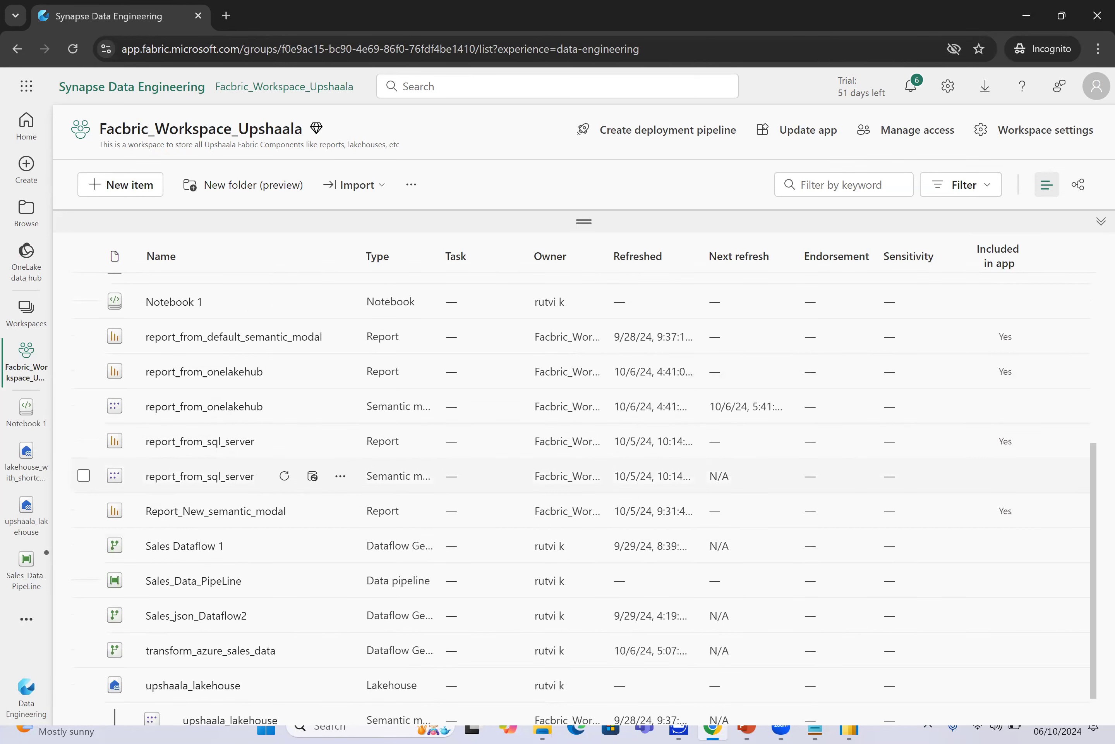
{"action": "left_click", "coordinate": [230, 581]}
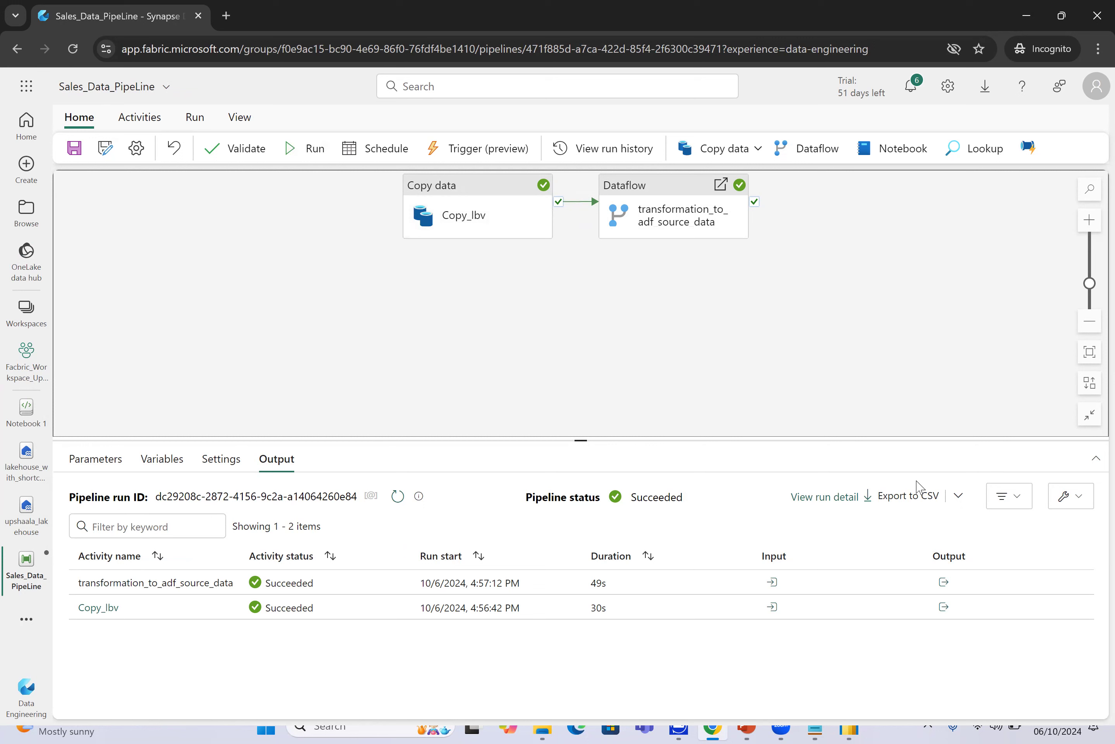
Refresh the pipeline's run output and review its settings, parameters, variables and output.
{"action": "left_click", "coordinate": [398, 496]}
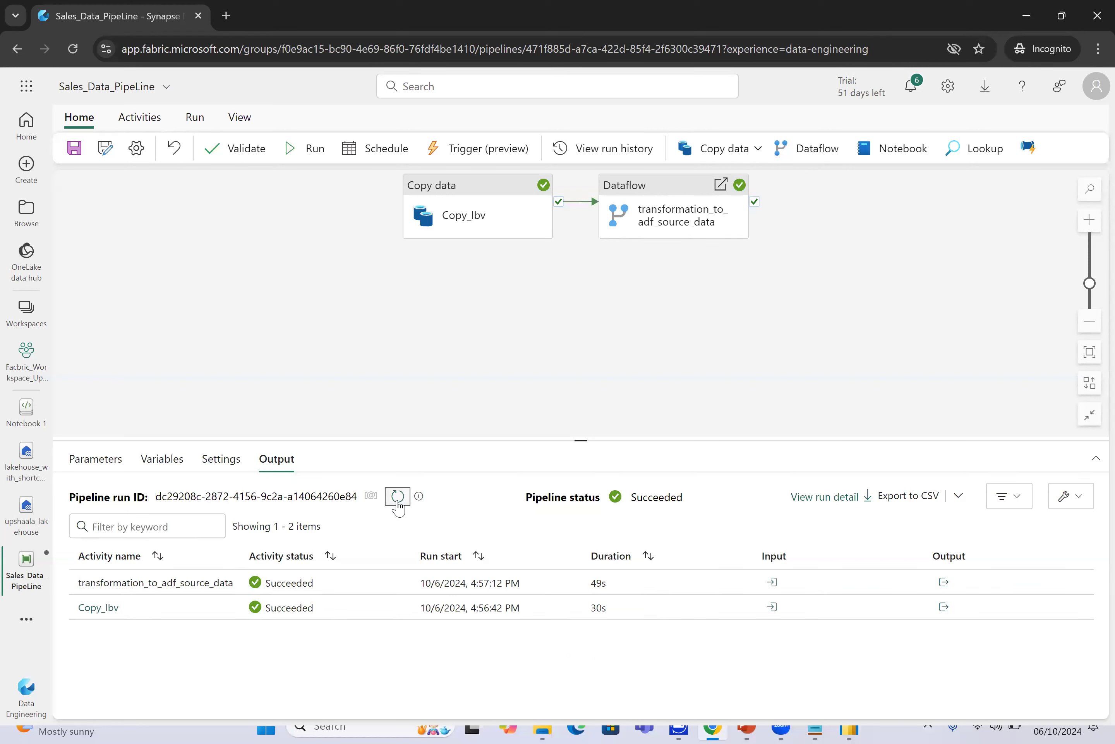
{"action": "left_click", "coordinate": [216, 460]}
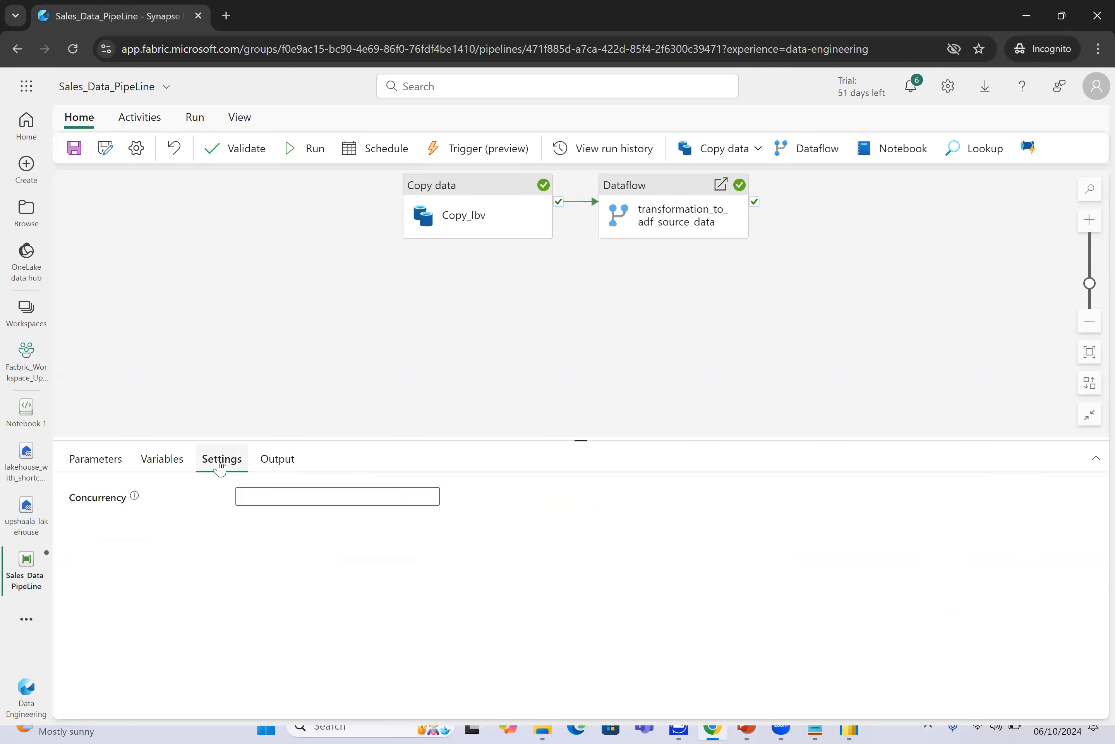
{"action": "left_click", "coordinate": [185, 464]}
{"action": "left_click", "coordinate": [104, 462]}
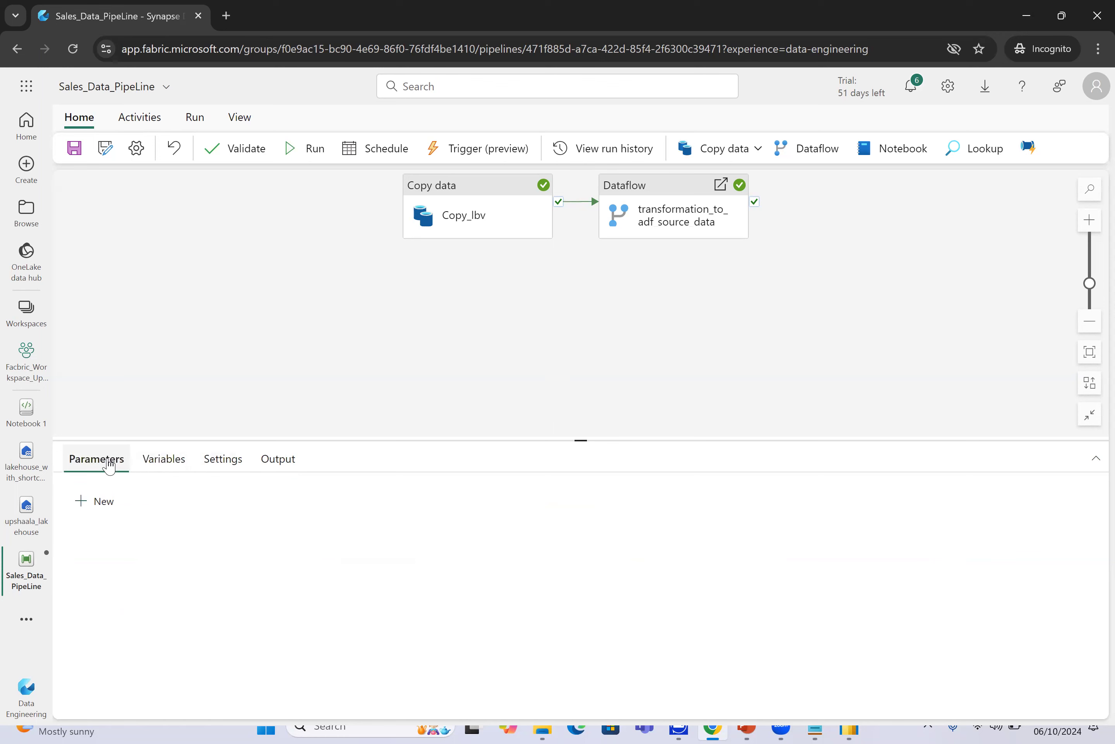
{"action": "left_click", "coordinate": [166, 466]}
{"action": "left_click", "coordinate": [225, 461]}
{"action": "left_click", "coordinate": [279, 460]}
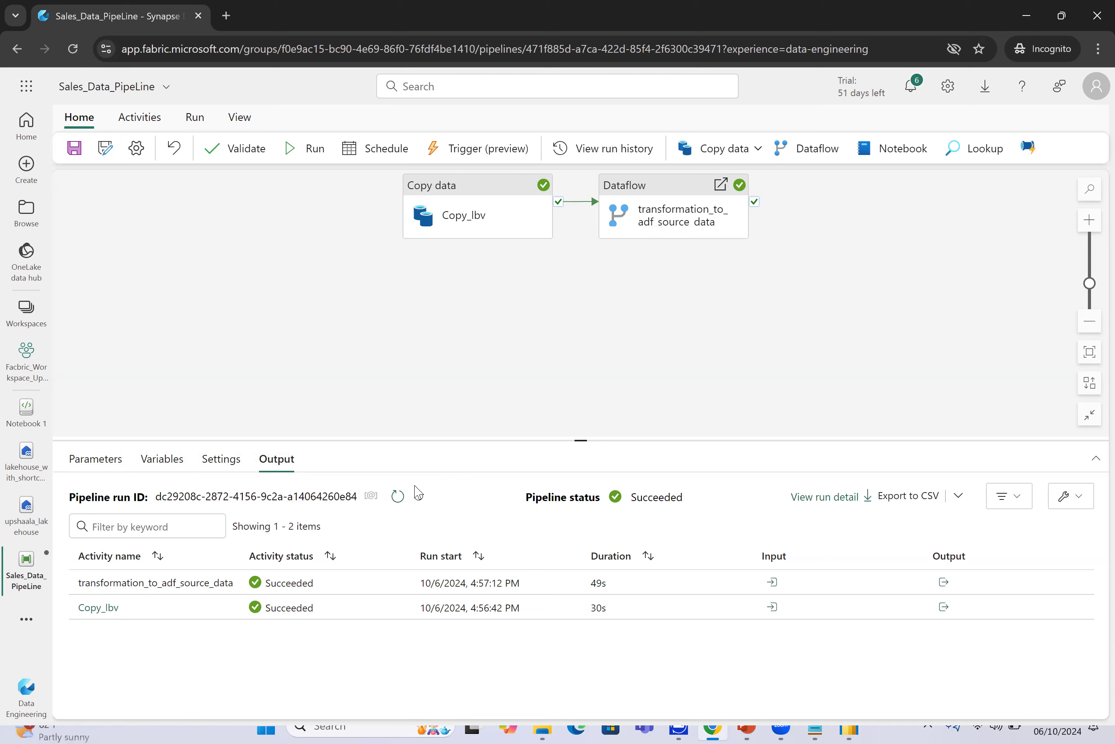
Look over the pipeline's view and activity tools, and inspect the general properties of the transformation_to_adf_source_data activity.
{"action": "mouse_move", "coordinate": [765, 227]}
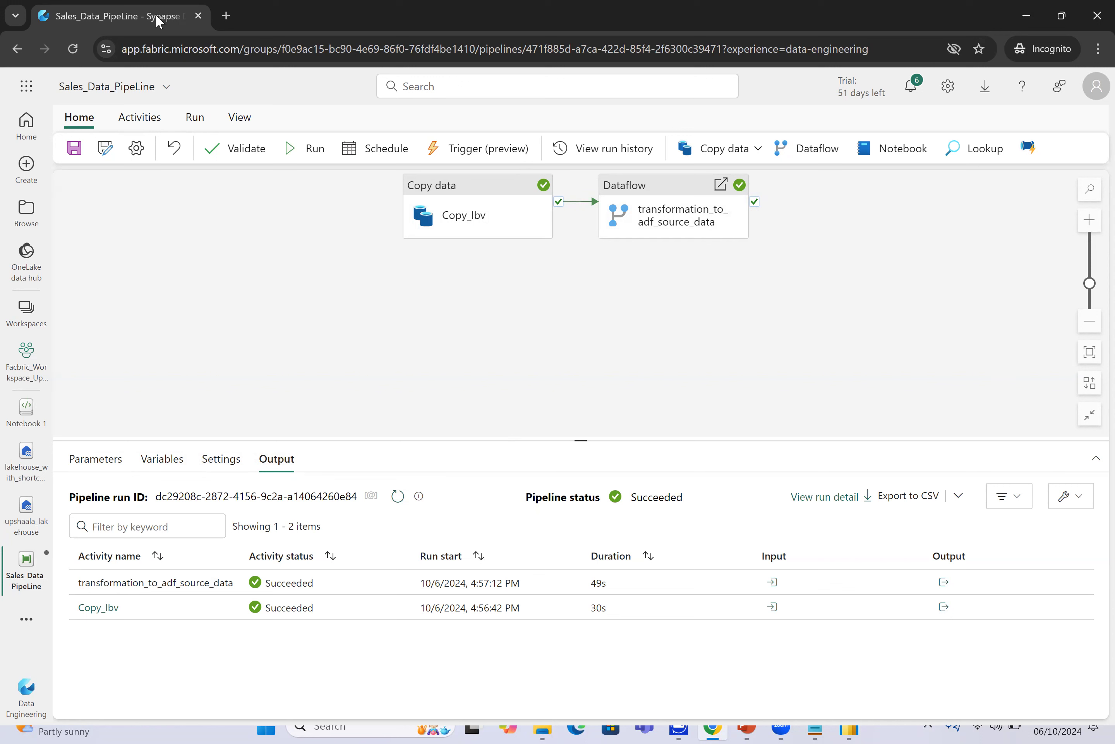
{"action": "left_click", "coordinate": [249, 118]}
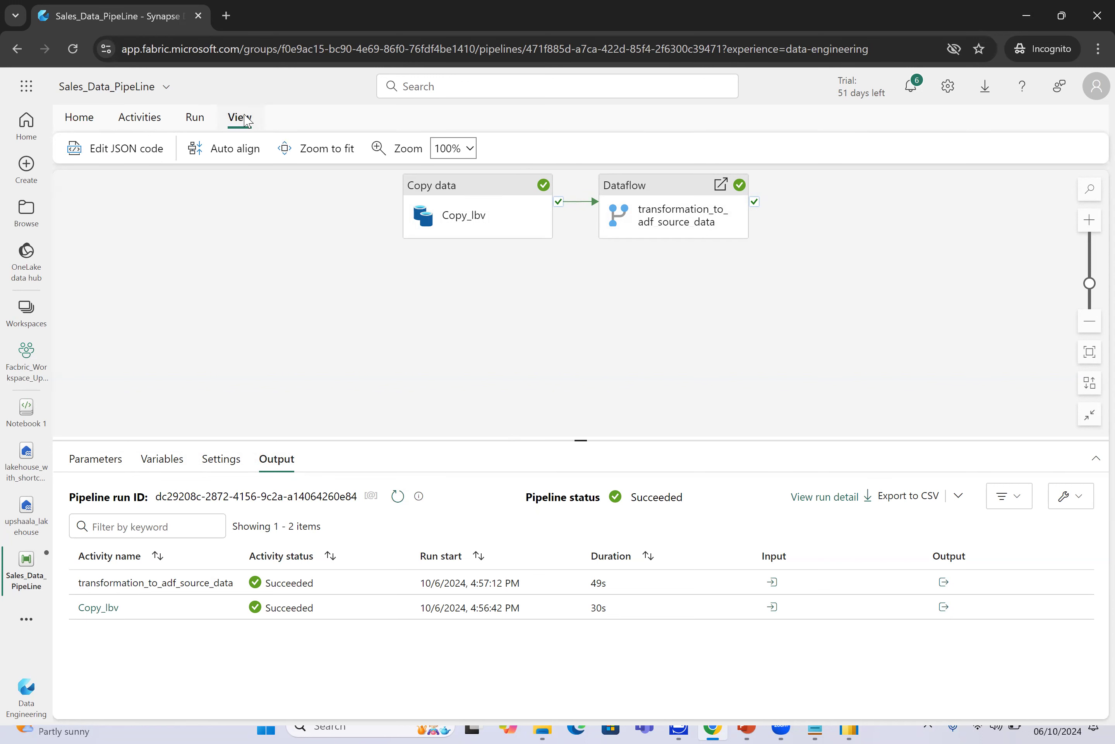
{"action": "left_click", "coordinate": [134, 124]}
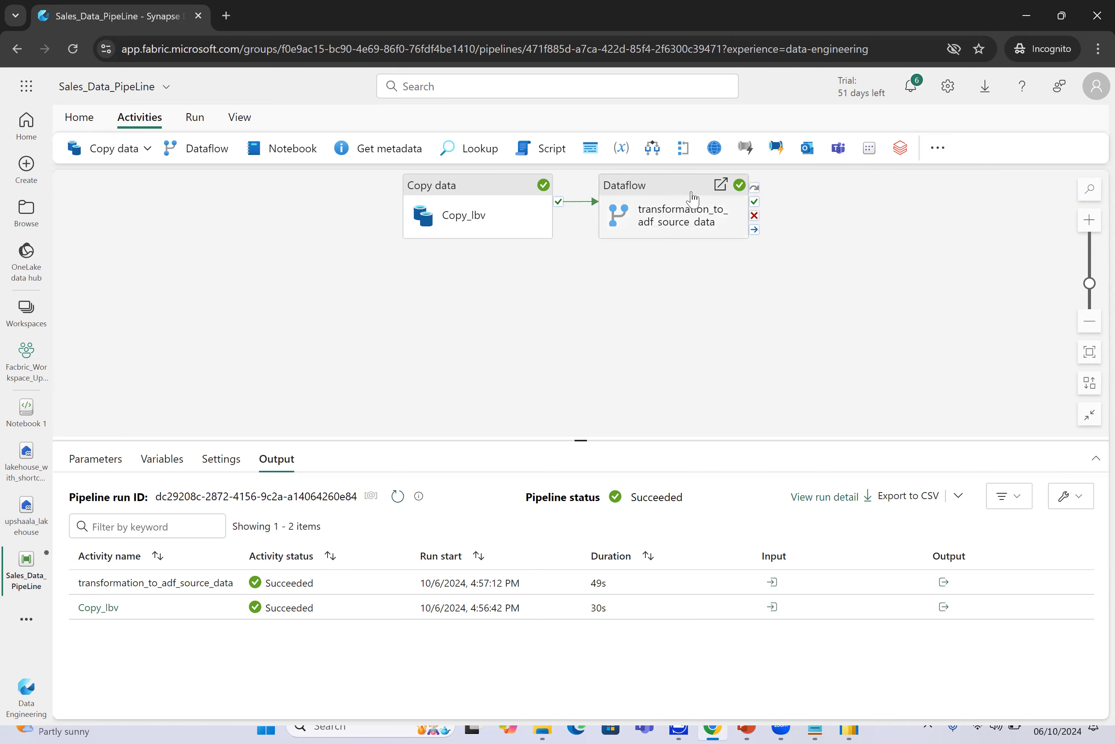
{"action": "left_click", "coordinate": [692, 196]}
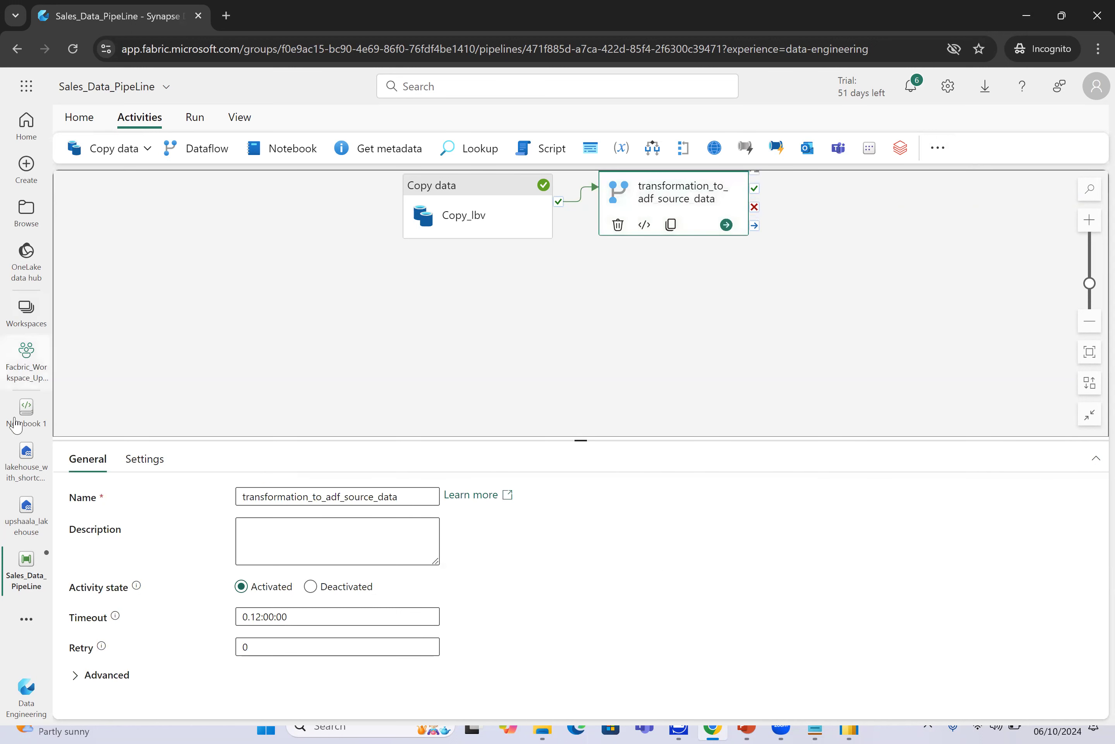
Open the lakehouse_with_shortcuts lakehouse from the workspace and preview its fact_sale_azure_blob_final table.
{"action": "left_click", "coordinate": [29, 354]}
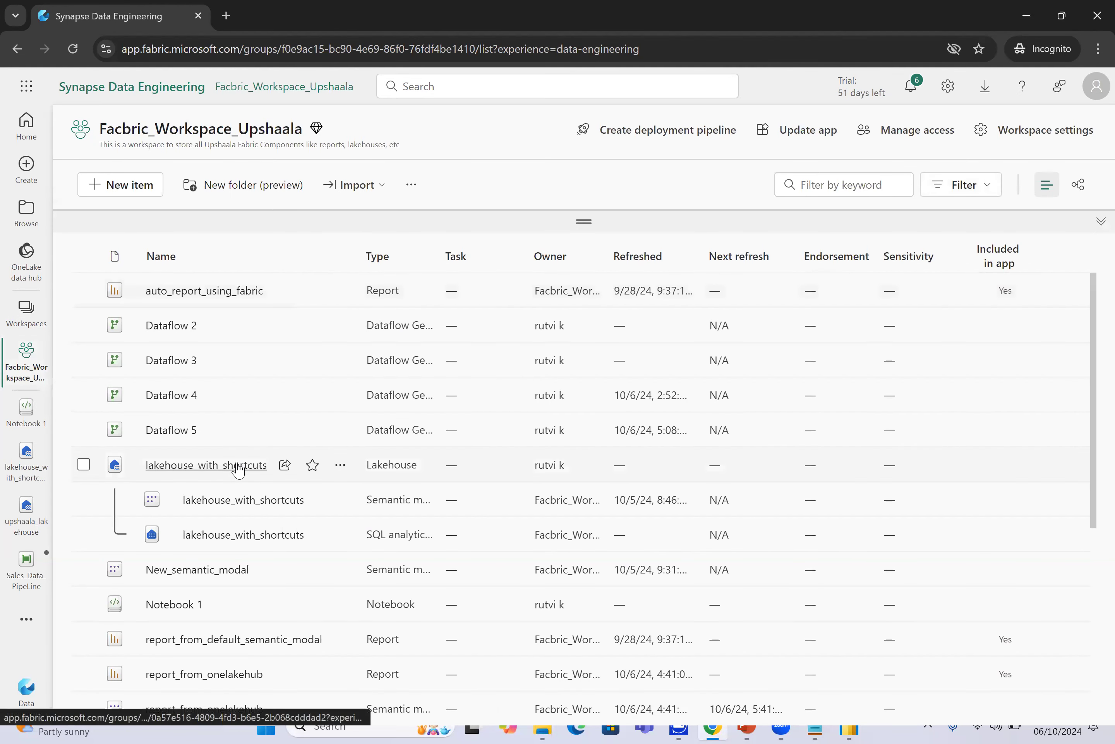
{"action": "left_click", "coordinate": [235, 472]}
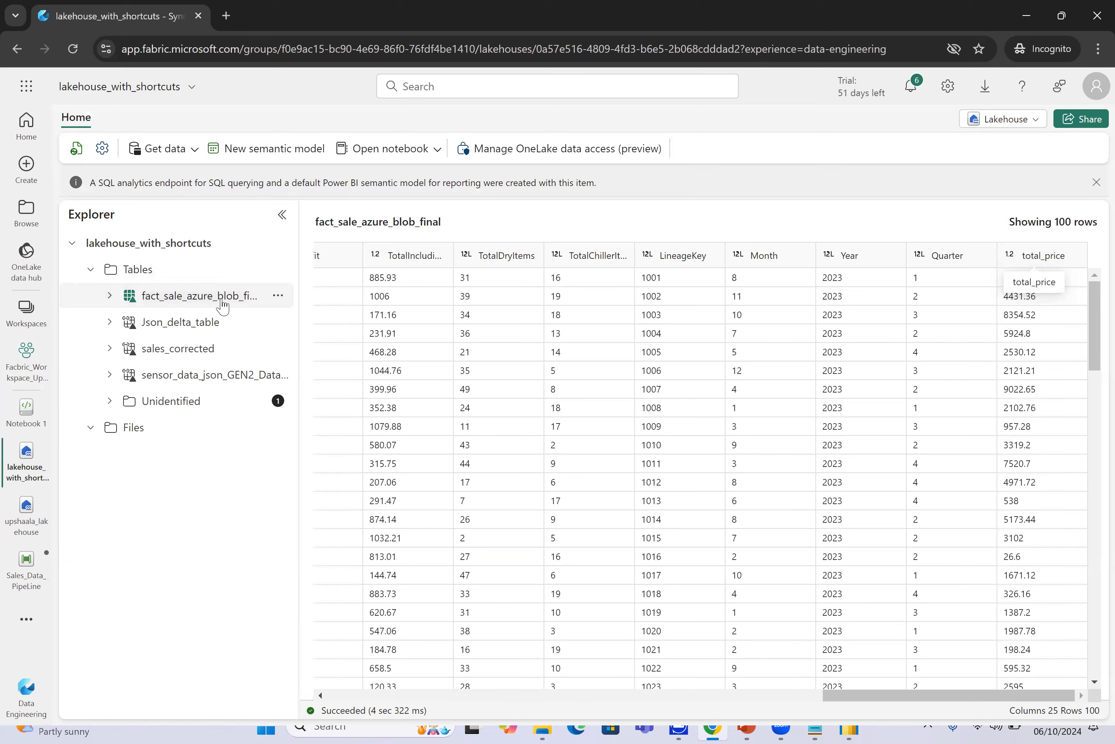
{"action": "left_click", "coordinate": [251, 296]}
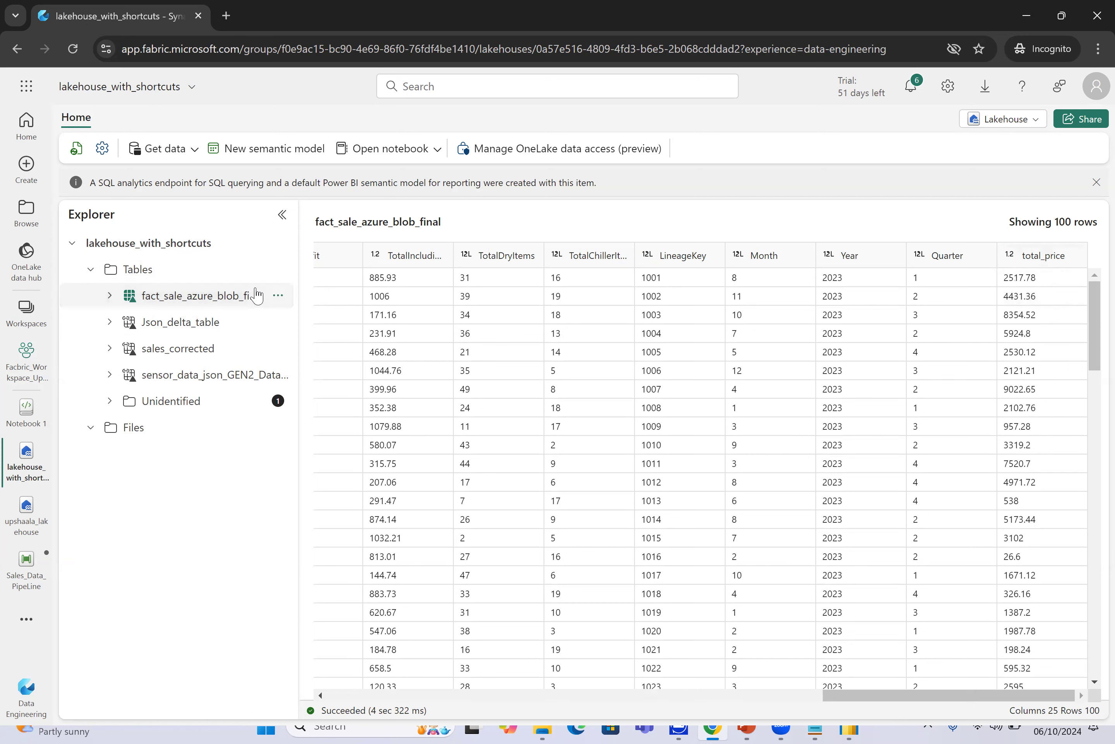
Open the SQL analytics endpoint of lakehouse_with_shortcuts, going back through the workspace's item list.
{"action": "left_click", "coordinate": [1014, 124]}
{"action": "left_click", "coordinate": [987, 183]}
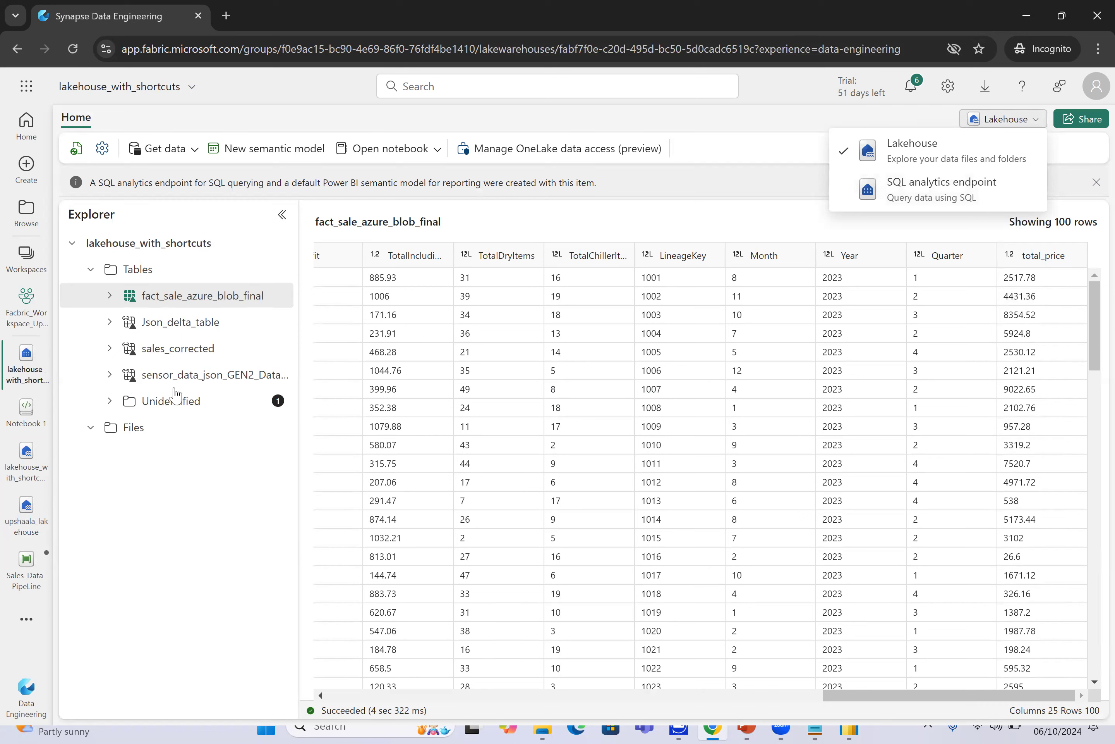
{"action": "left_click", "coordinate": [128, 464]}
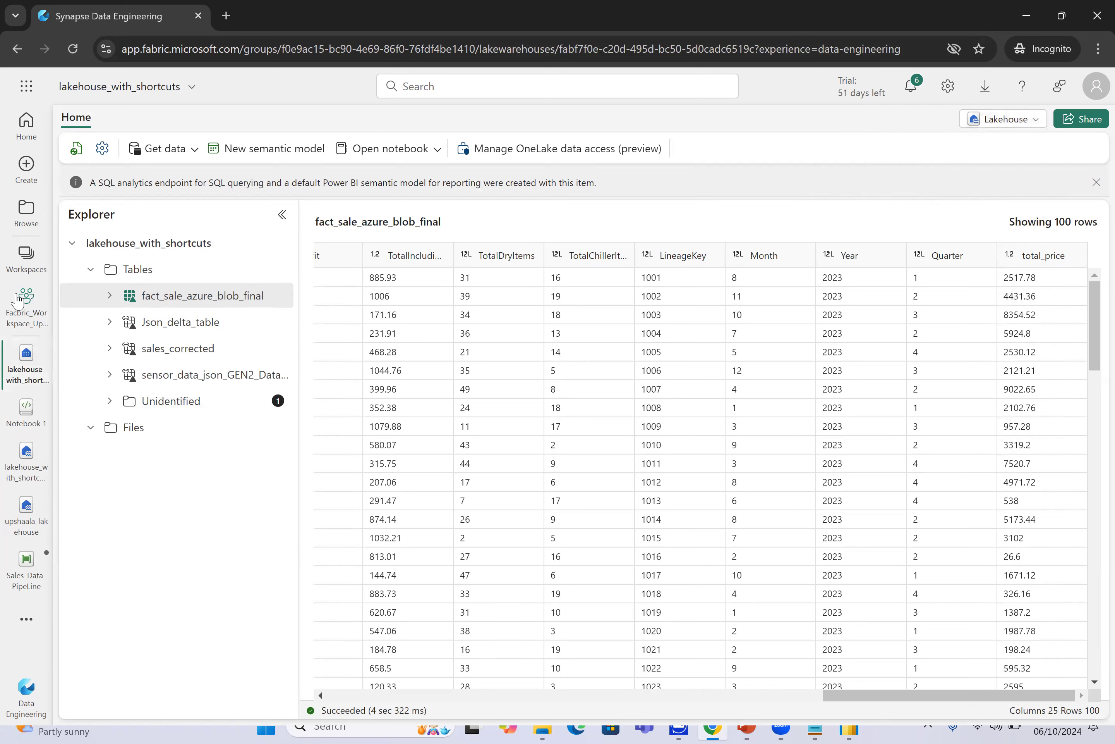
{"action": "left_click", "coordinate": [33, 315]}
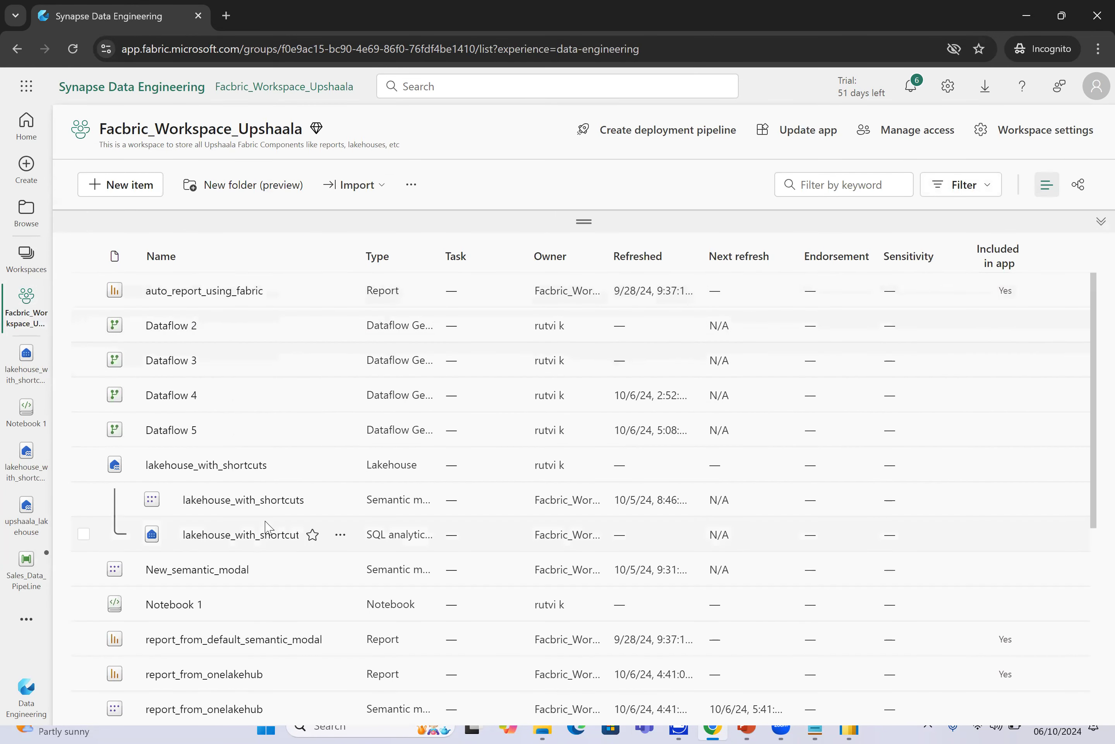
{"action": "left_click", "coordinate": [258, 541]}
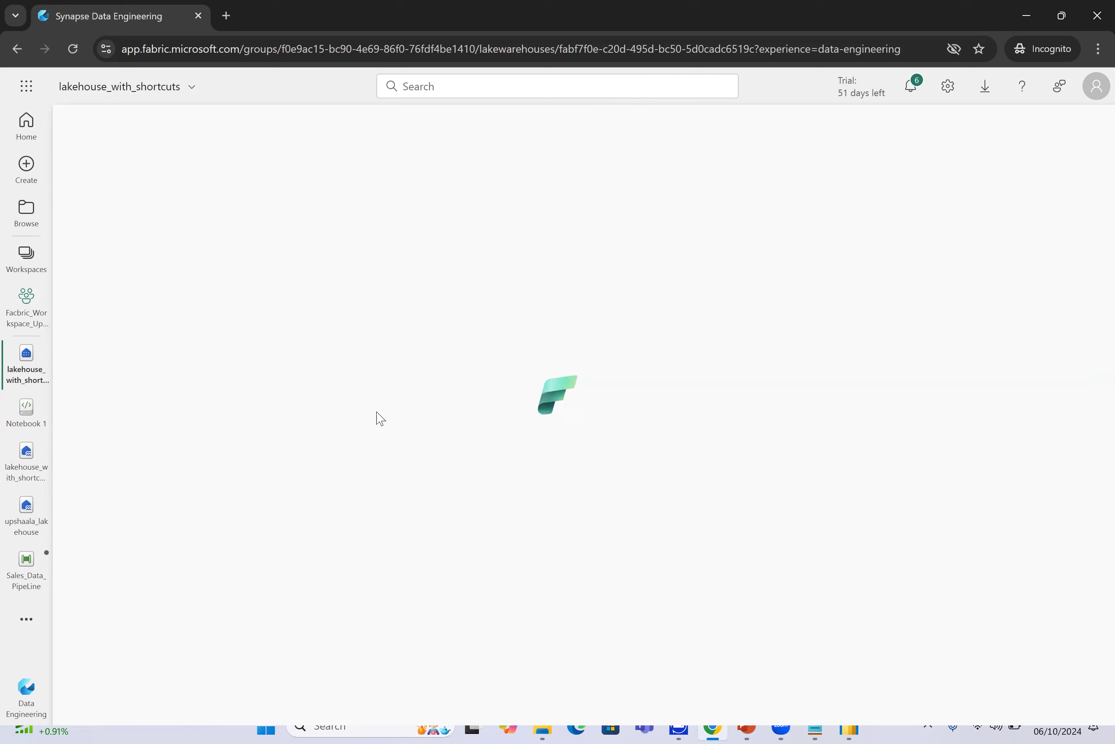
{"action": "left_click", "coordinate": [26, 326]}
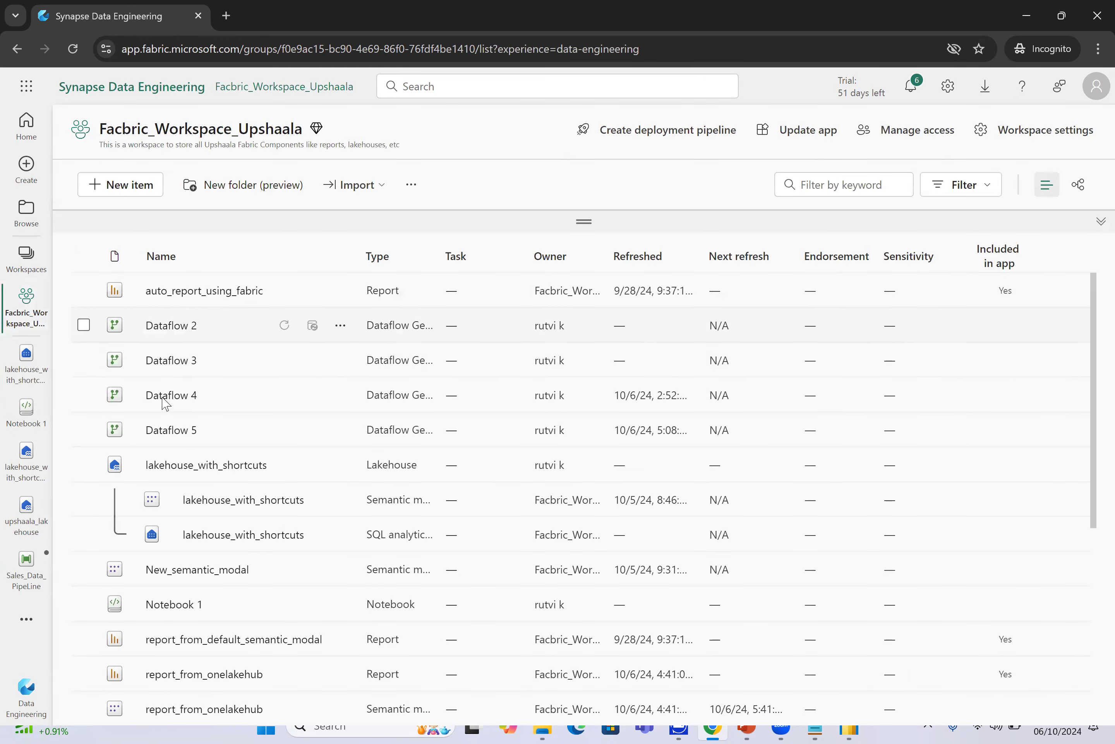
{"action": "left_click", "coordinate": [249, 536]}
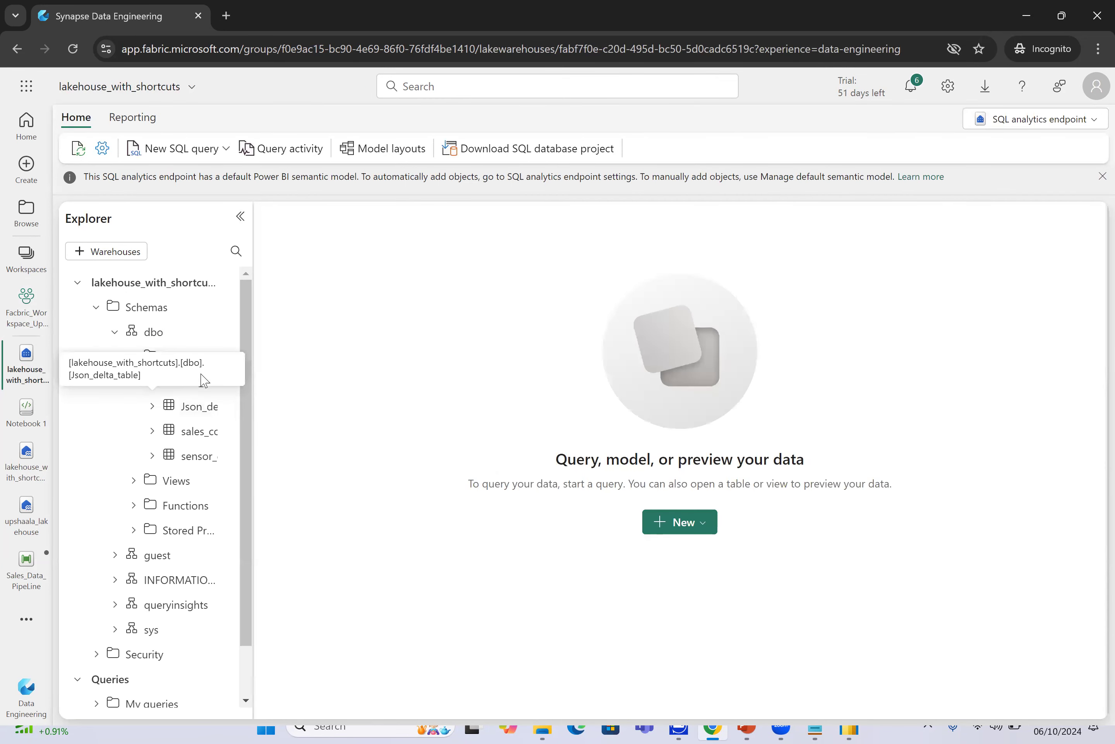
Widen the object explorer and create a Select TOP 100 query on the fact_sale_azure_blob_final table.
{"action": "left_click_drag", "start_coordinate": [251, 370], "coordinate": [473, 375]}
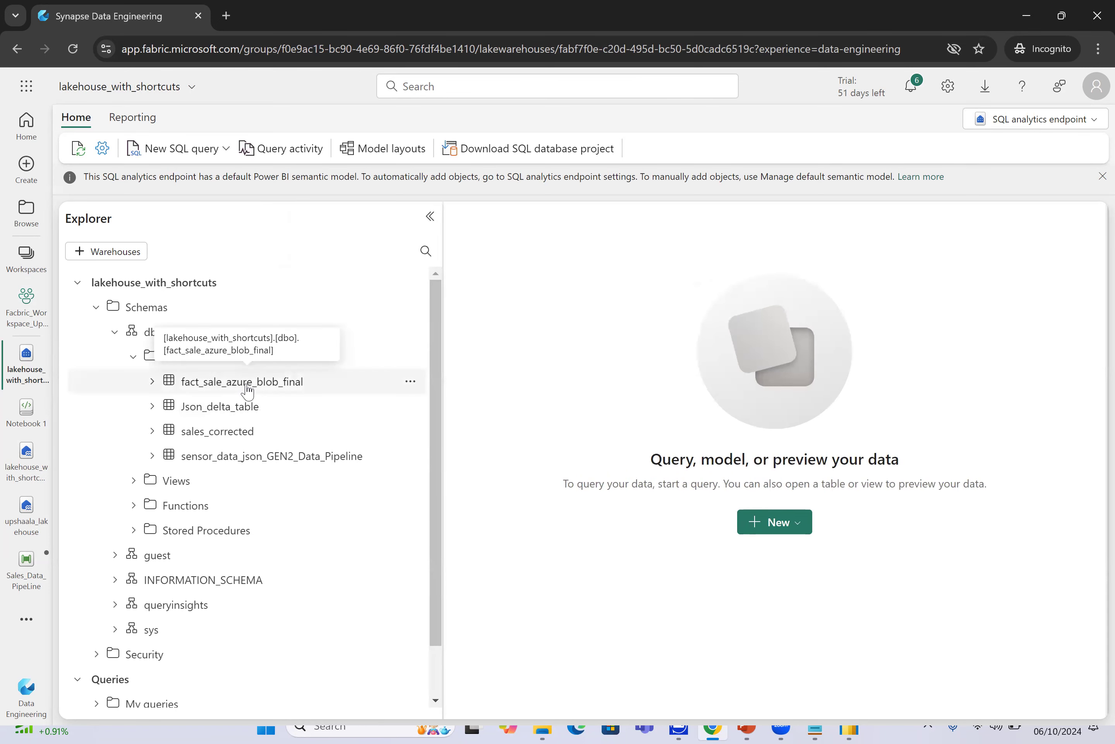
{"action": "left_click", "coordinate": [411, 382]}
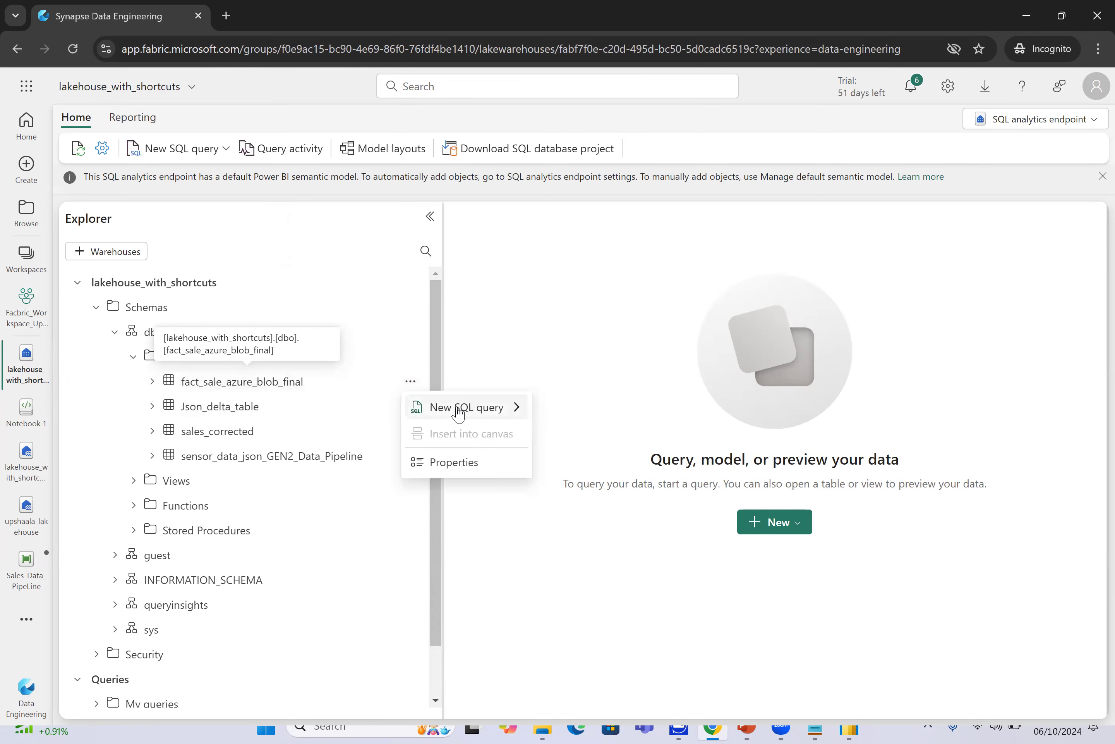
{"action": "mouse_move", "coordinate": [455, 409]}
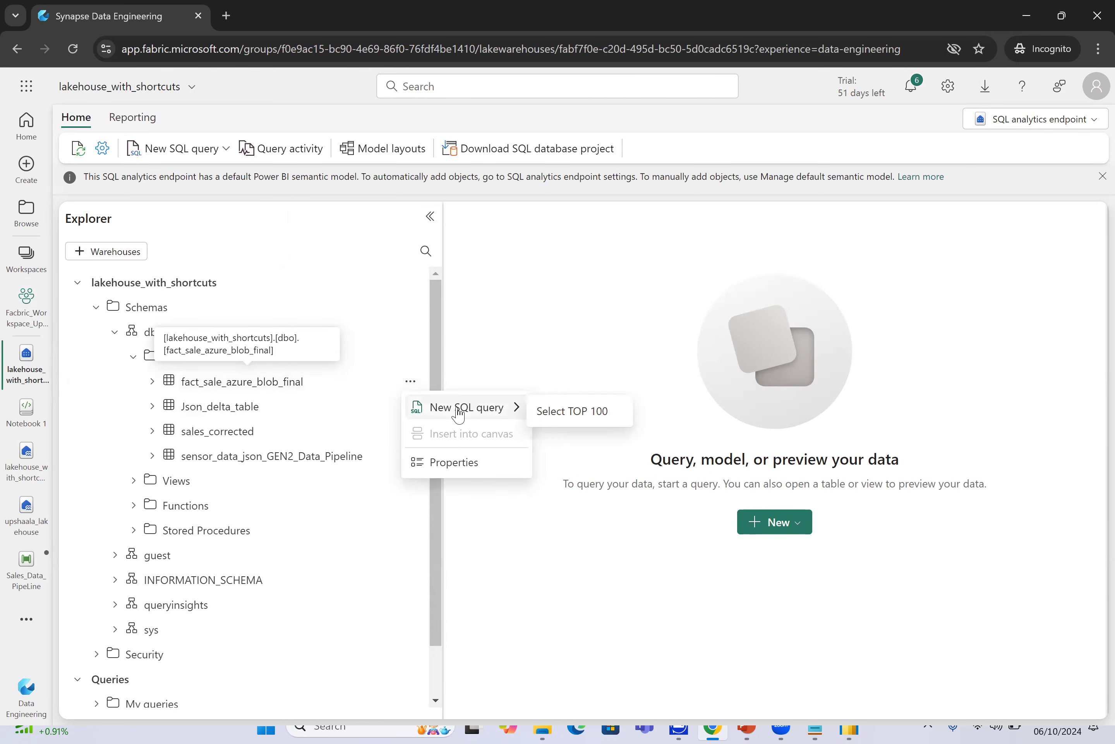
{"action": "left_click", "coordinate": [550, 413]}
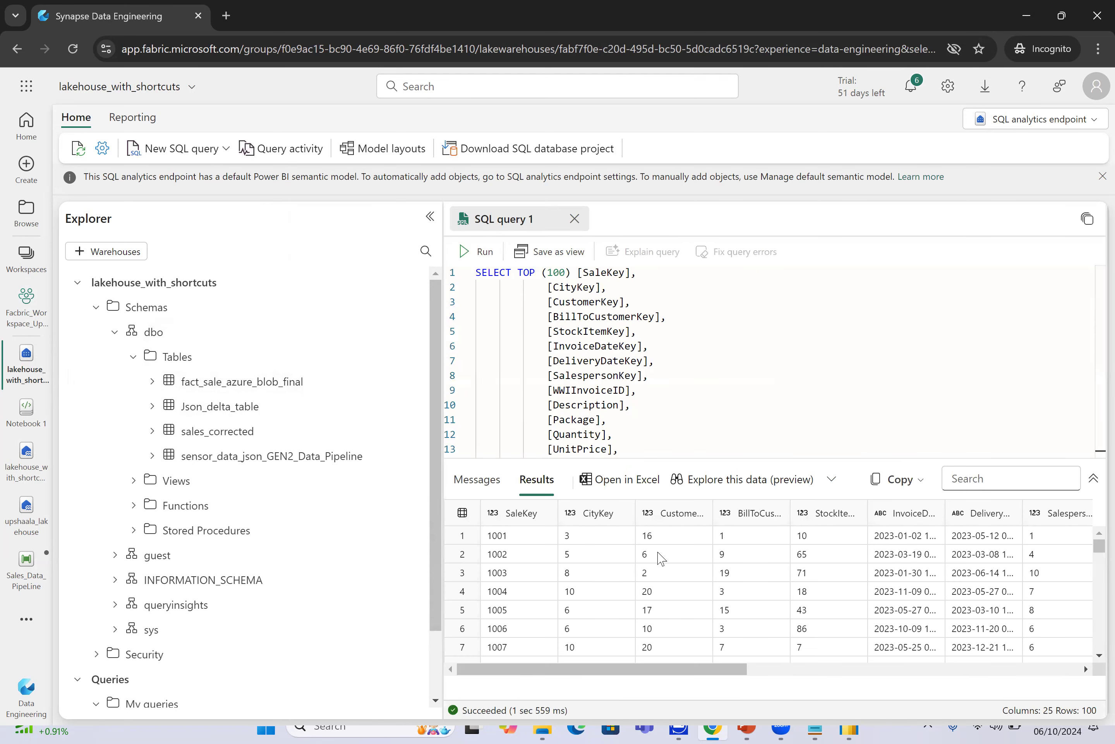
Try to explore and visualize the query results without selecting the SELECT statement.
{"action": "left_click", "coordinate": [788, 489]}
{"action": "left_click", "coordinate": [648, 430]}
{"action": "left_click", "coordinate": [832, 481]}
{"action": "left_click", "coordinate": [751, 515]}
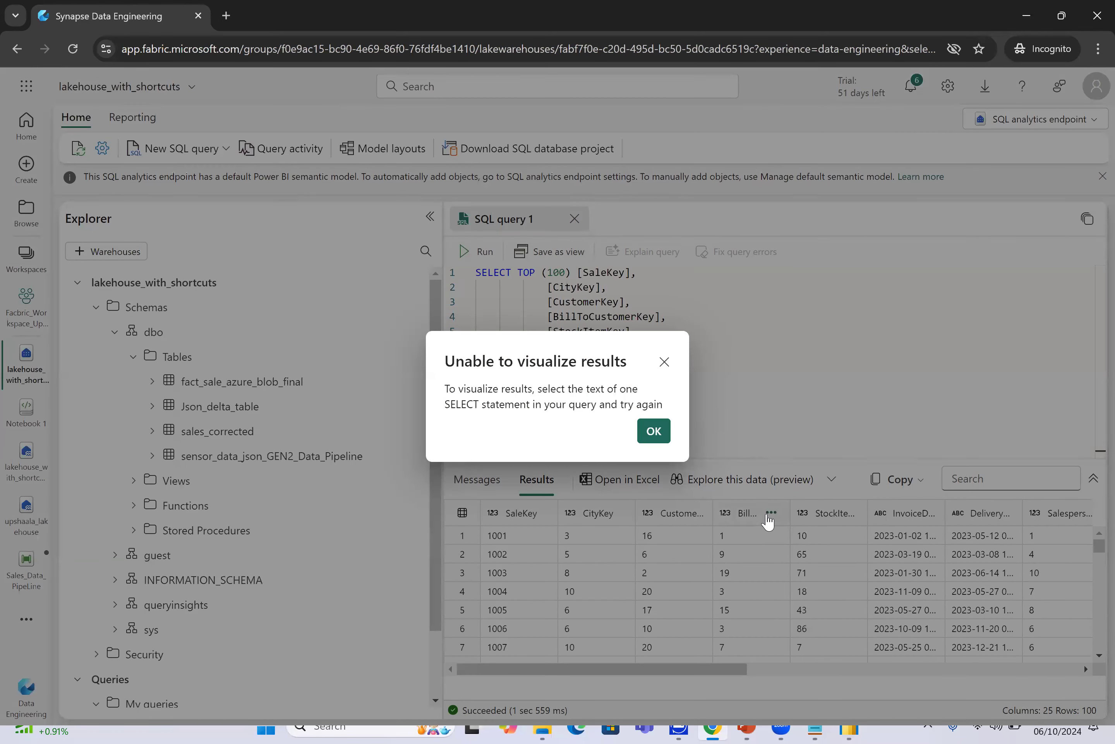
{"action": "left_click", "coordinate": [664, 438]}
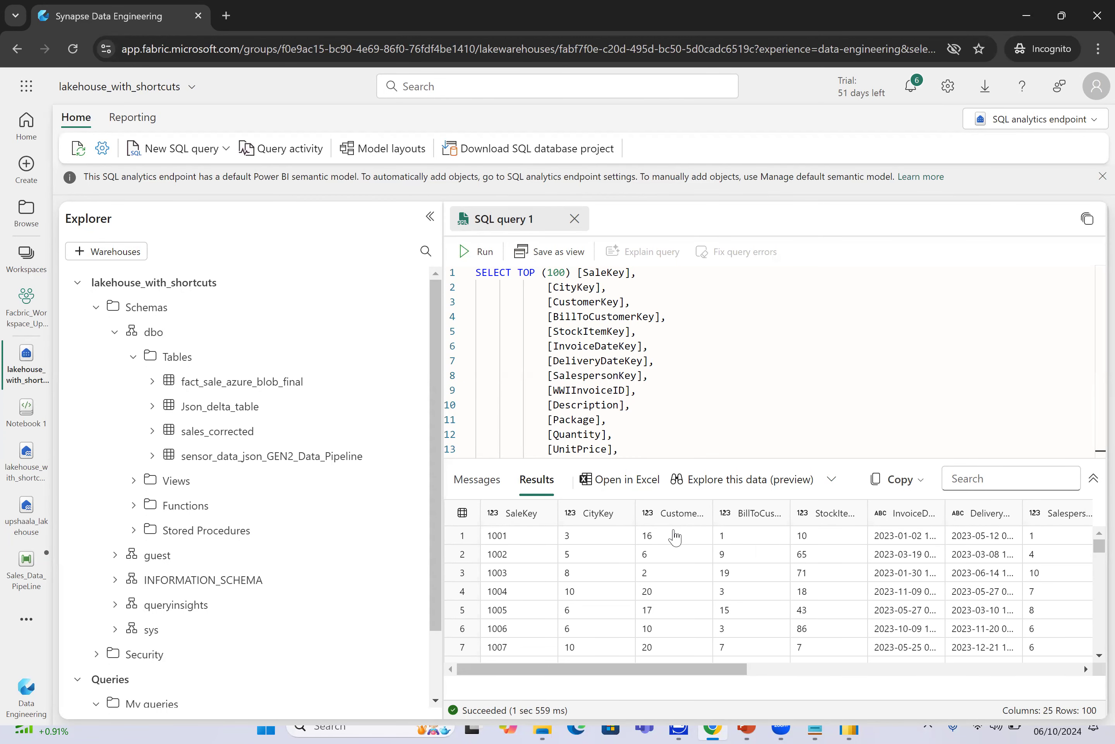
Select the whole SELECT statement in SQL query 1 and visualize its results.
{"action": "left_click", "coordinate": [479, 273]}
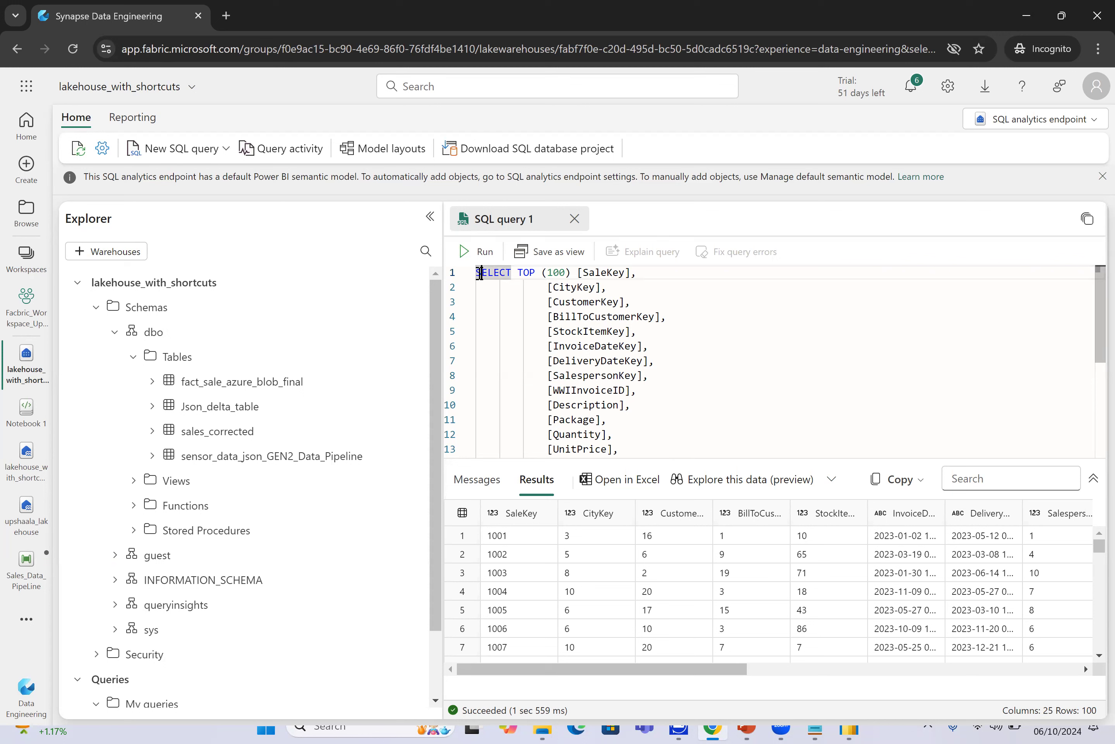
{"action": "left_click_drag", "start_coordinate": [480, 273], "coordinate": [696, 542]}
{"action": "left_click_drag", "start_coordinate": [760, 502], "coordinate": [938, 468]}
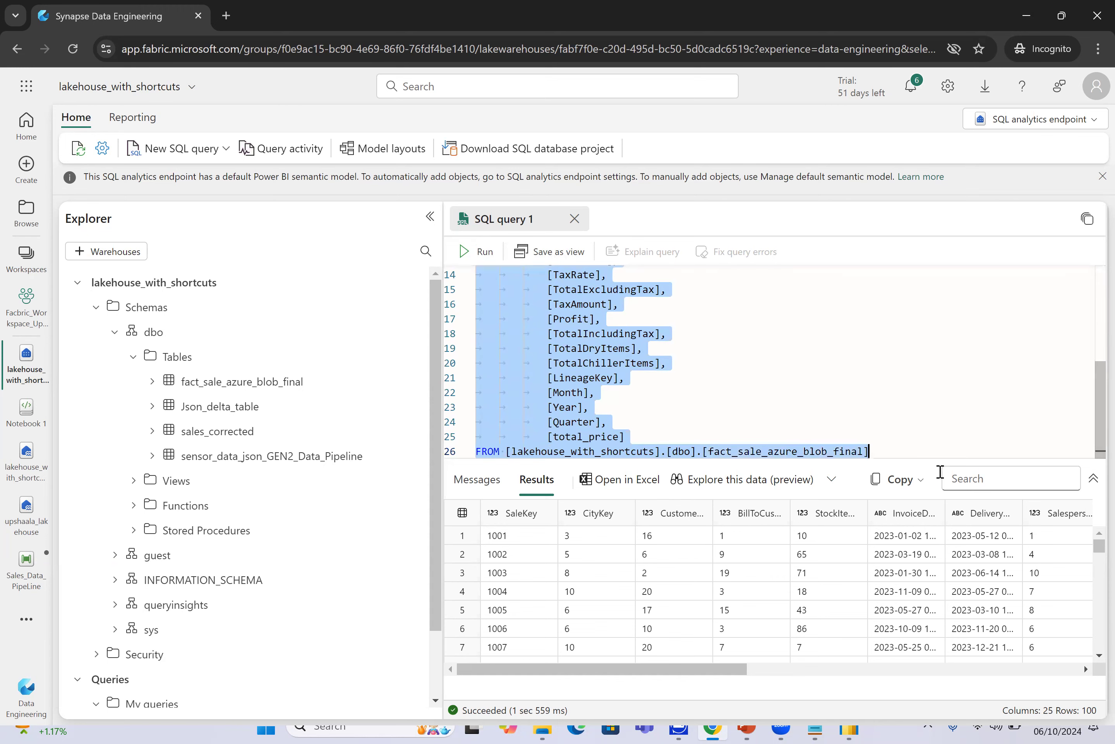
{"action": "left_click", "coordinate": [833, 486]}
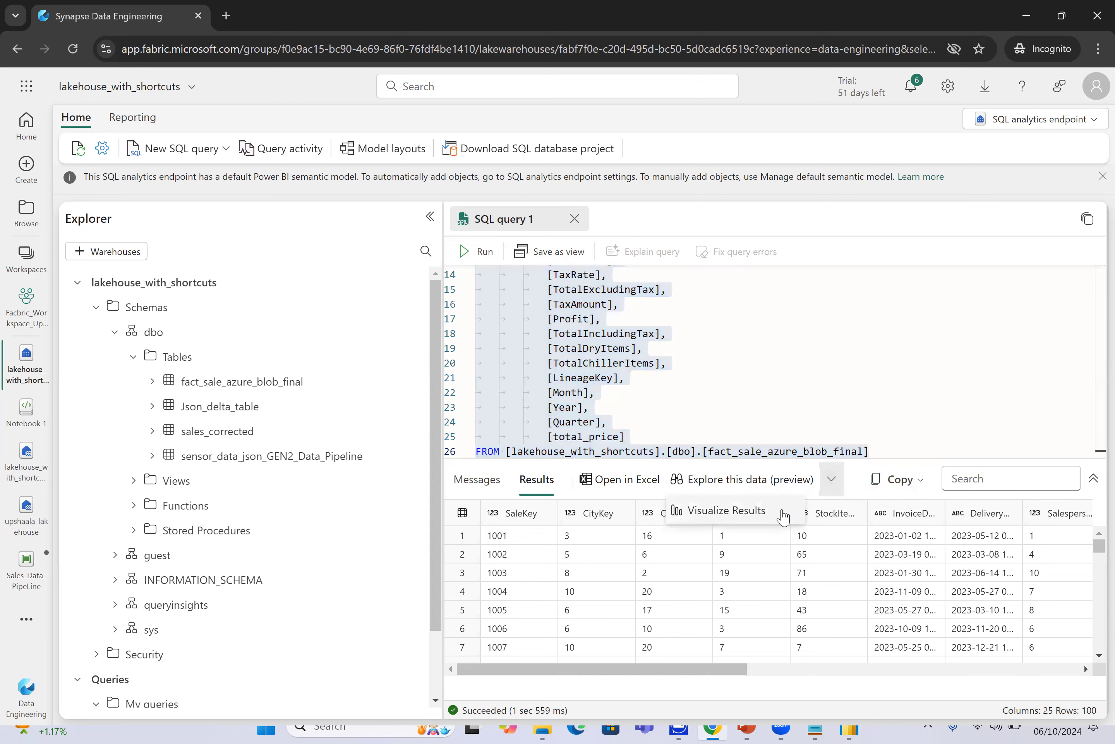
{"action": "left_click", "coordinate": [782, 511]}
{"action": "left_click", "coordinate": [672, 577]}
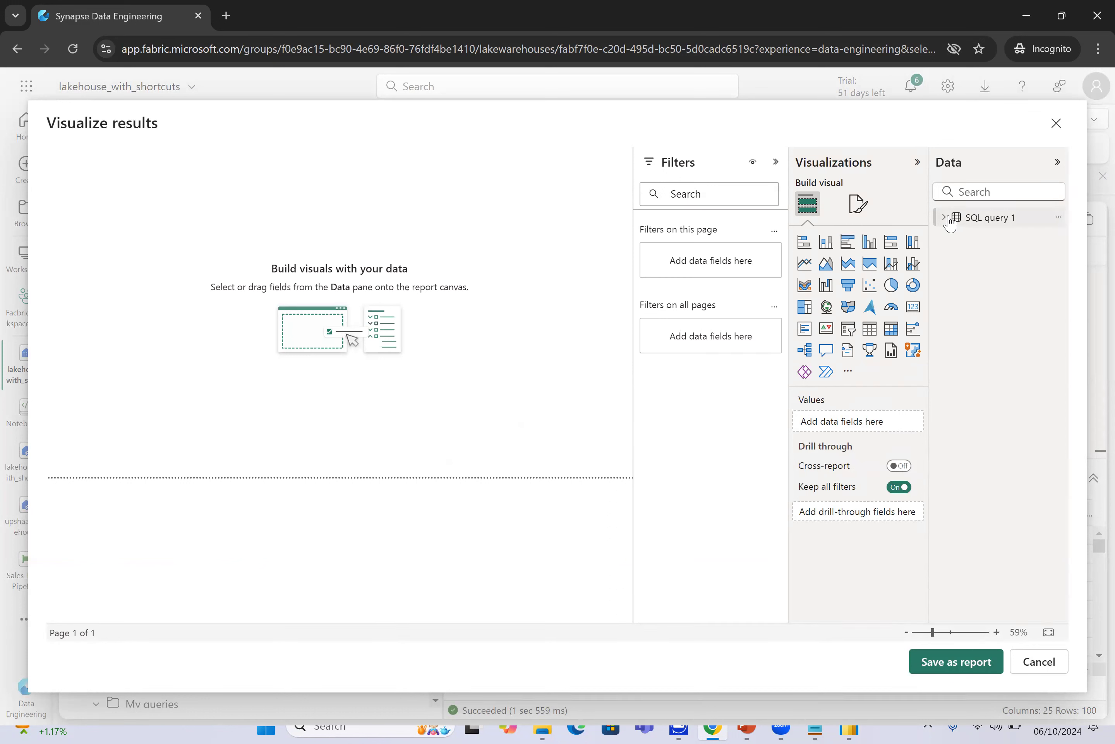
Examine the data fields of SQL query 1 in the results visualization and cancel it without saving a report.
{"action": "left_click", "coordinate": [949, 218]}
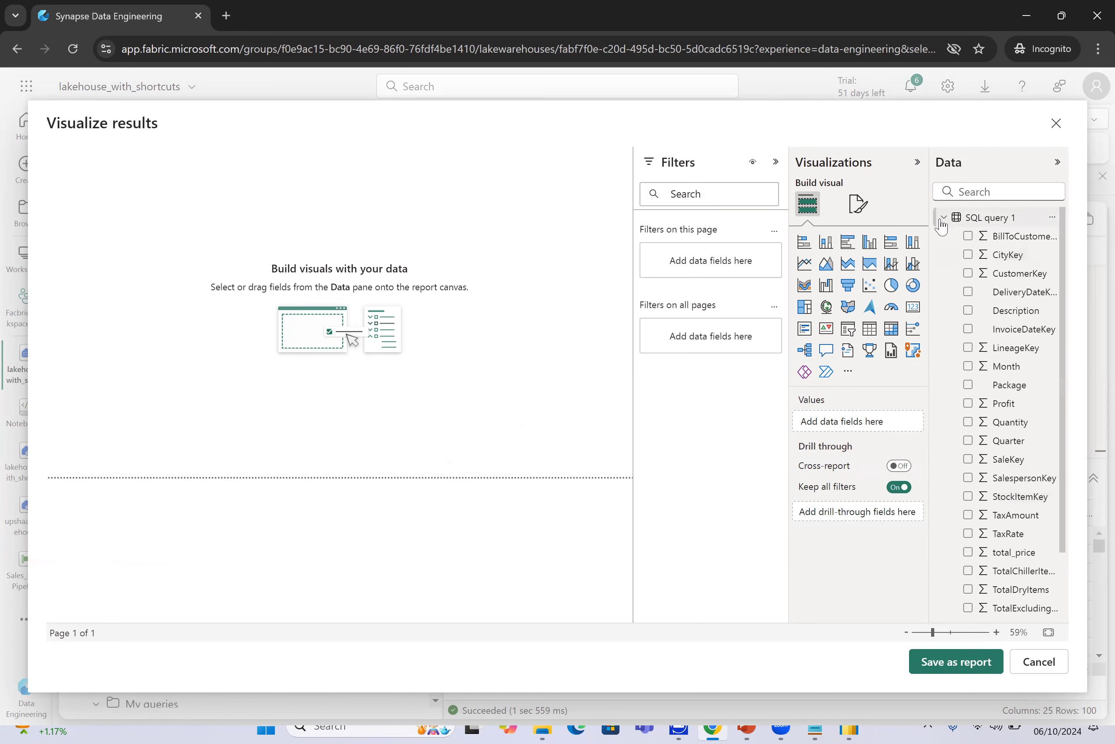
{"action": "left_click", "coordinate": [942, 219]}
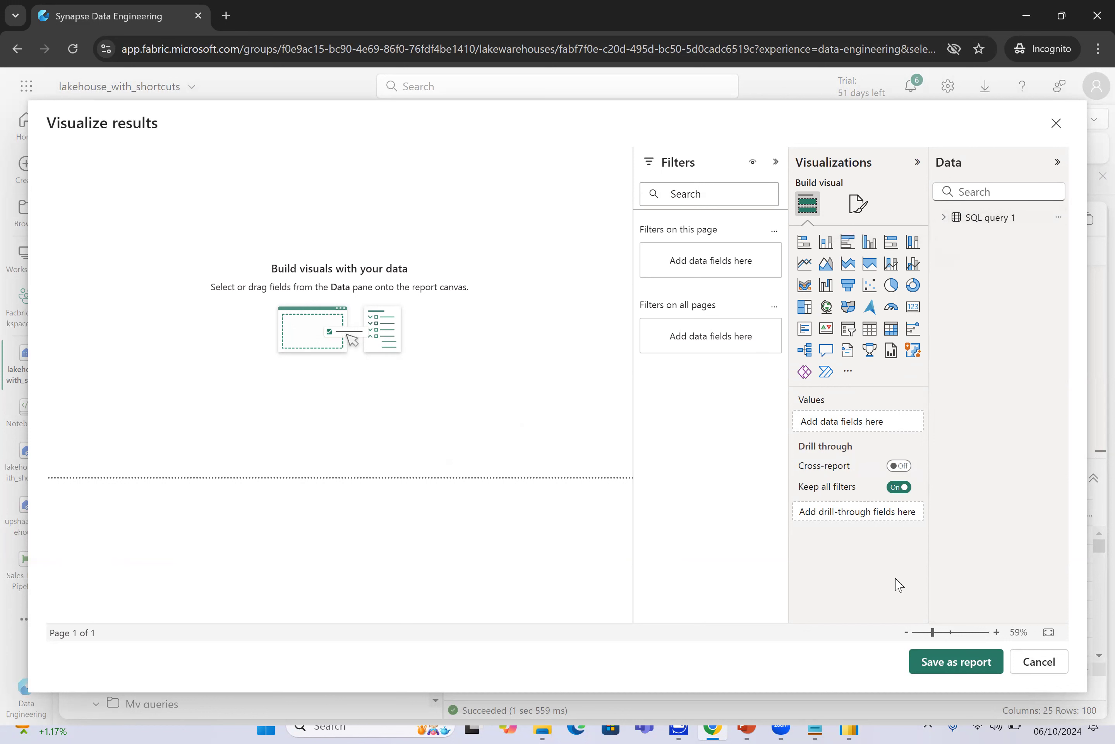
{"action": "left_click", "coordinate": [1025, 673]}
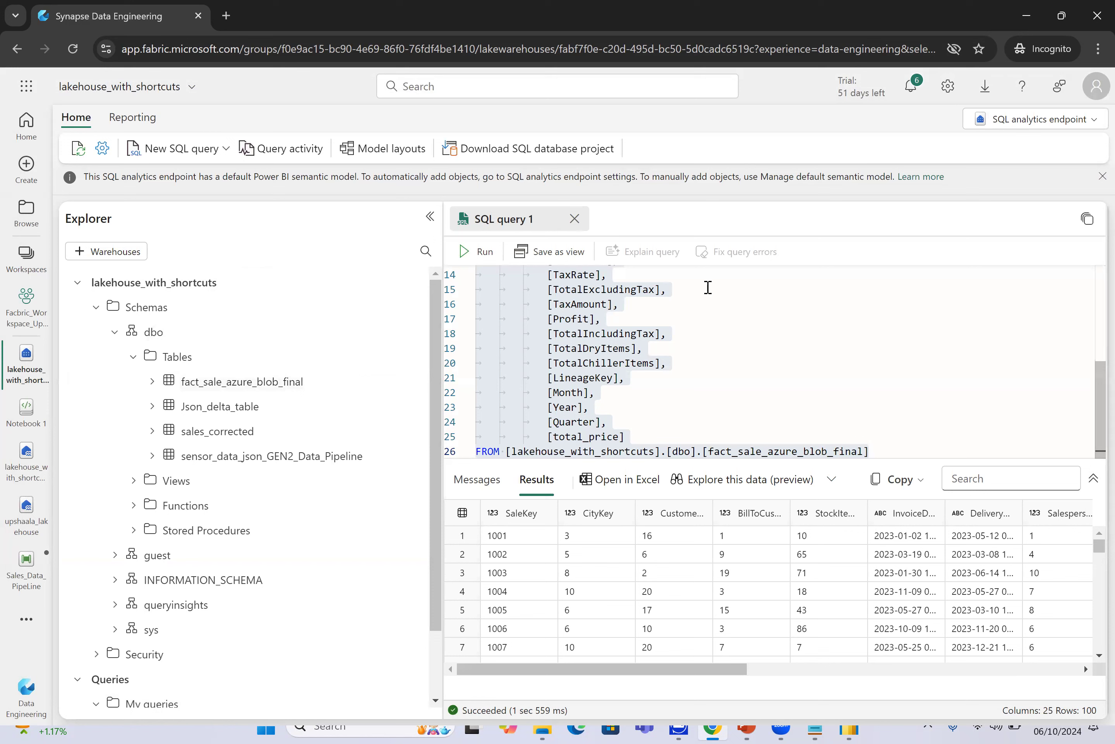
Rerun SQL query 1, and run "SELECT count(*) from fact_sale_azure_blob_final" in a new SQL query.
{"action": "left_click", "coordinate": [475, 251]}
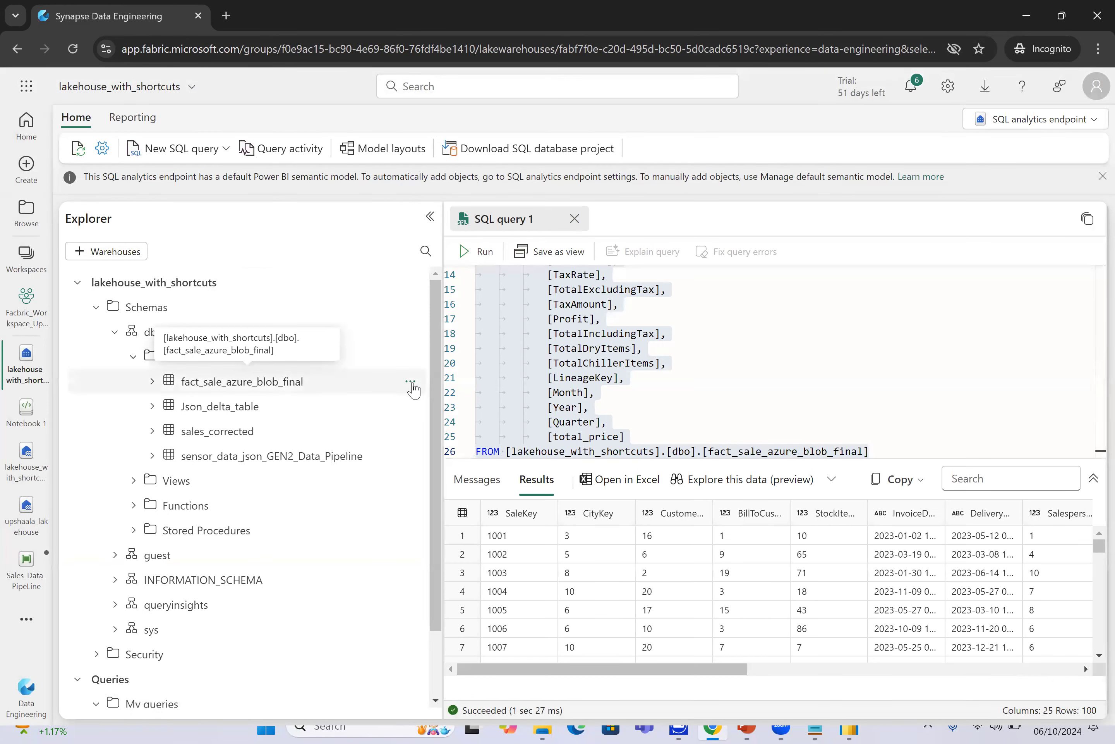
{"action": "left_click", "coordinate": [181, 148]}
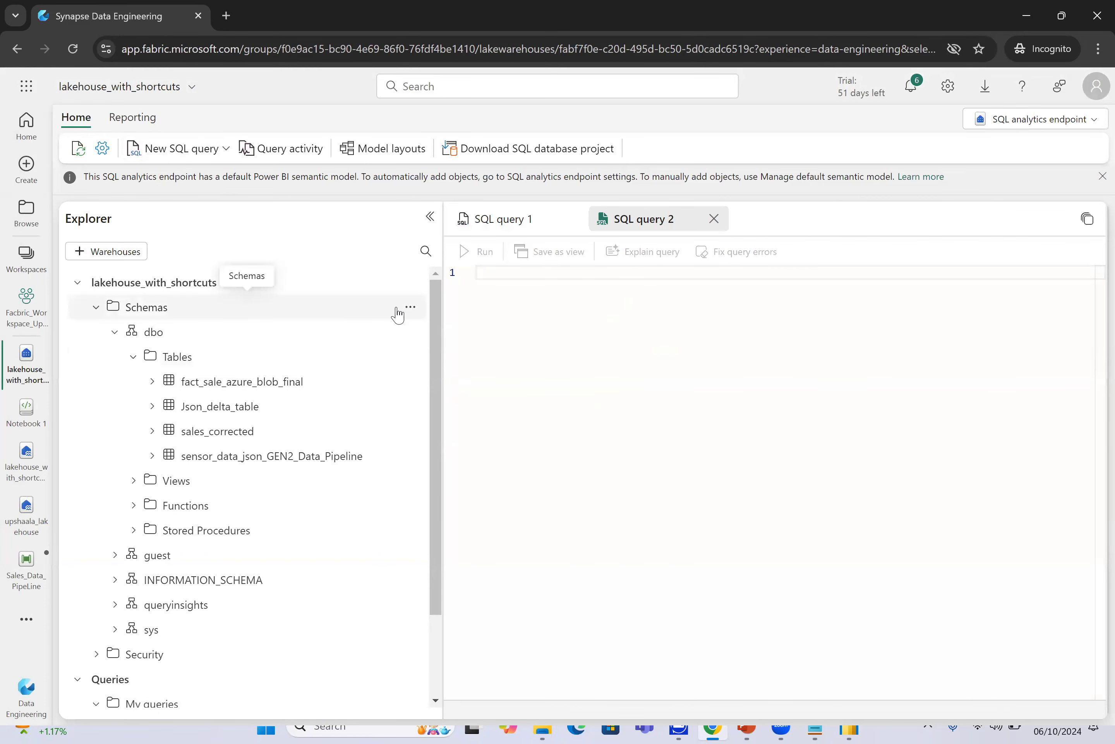
{"action": "type", "text": "se"}
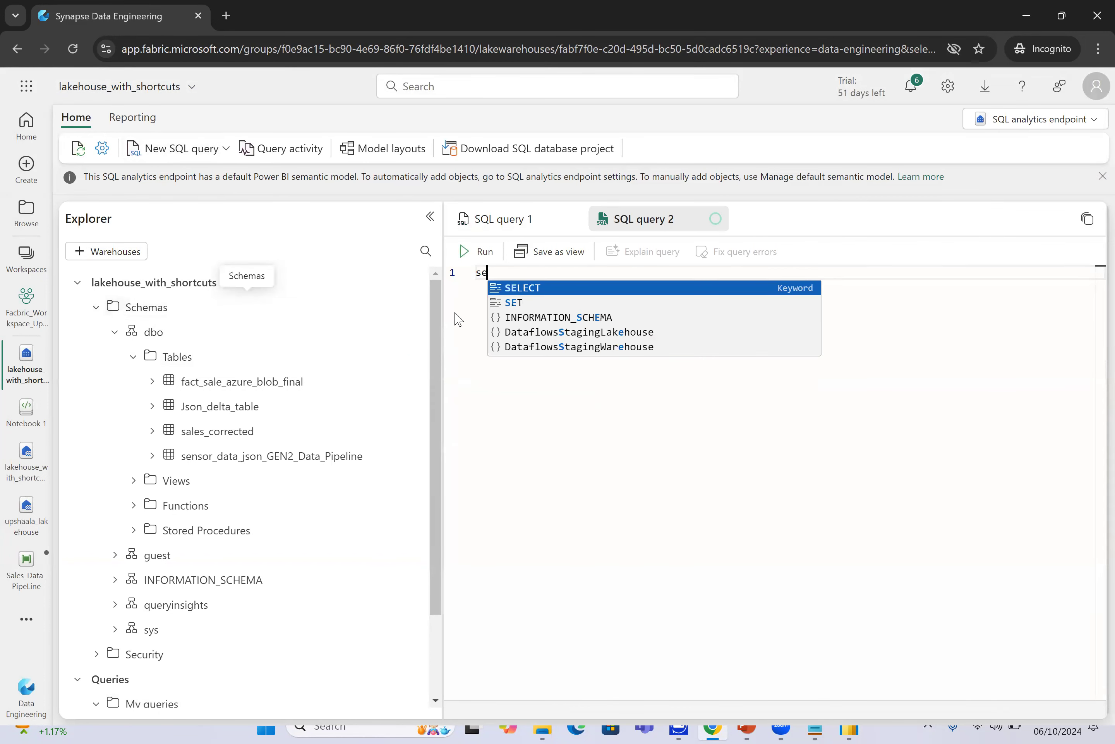
{"action": "left_click", "coordinate": [549, 287]}
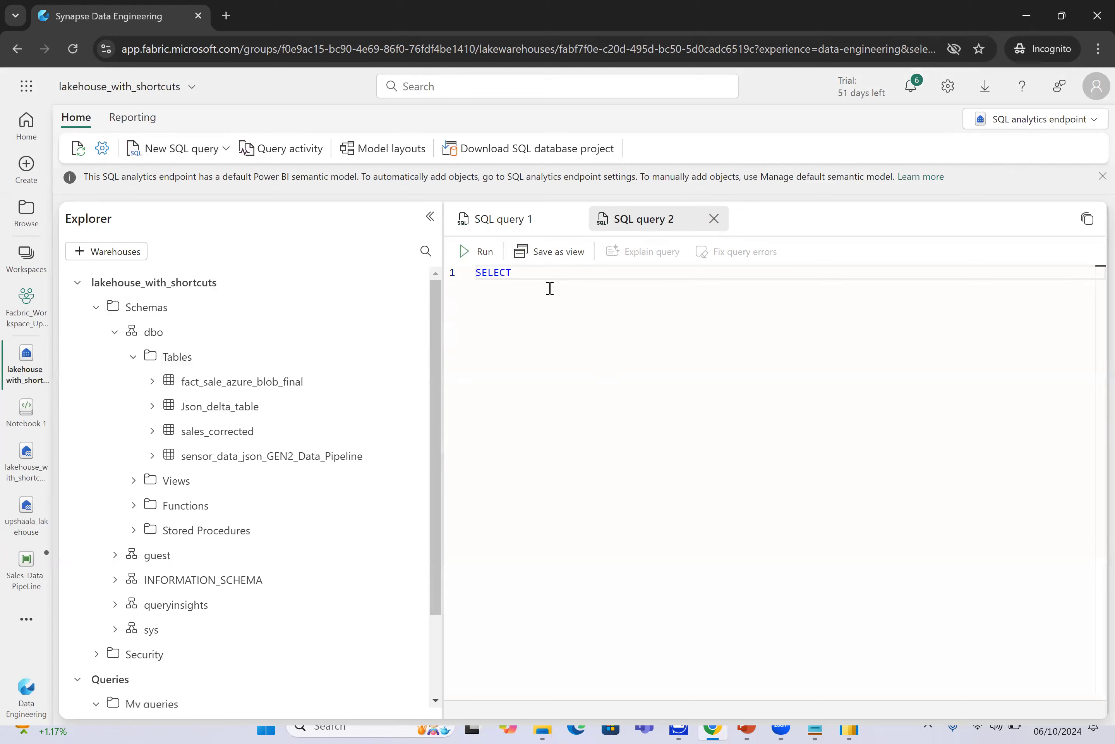
{"action": "type", "text": "count(*) from f"}
{"action": "left_click", "coordinate": [655, 293]}
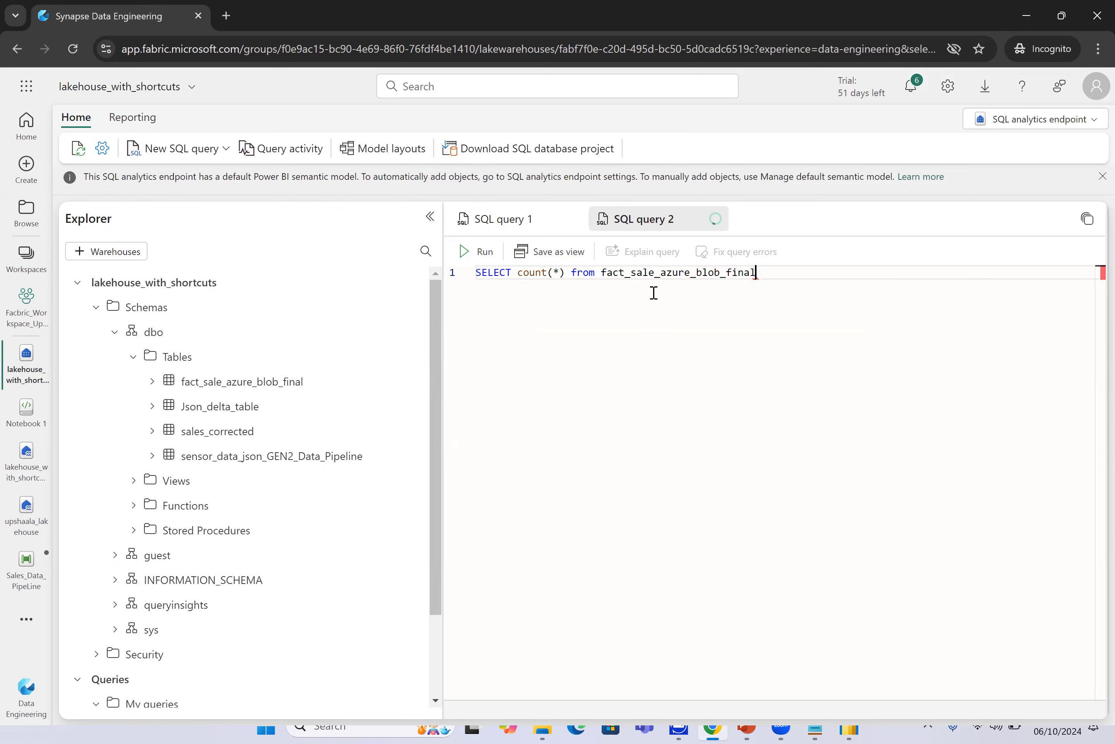
{"action": "left_click", "coordinate": [486, 255]}
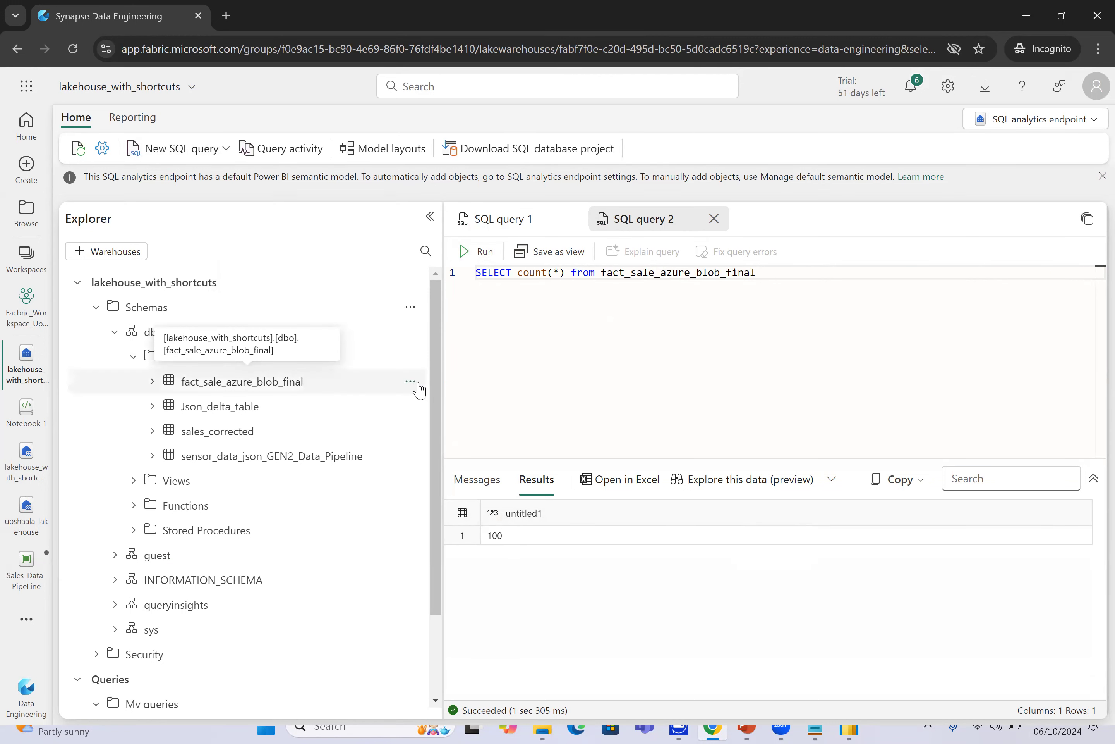
{"action": "left_click", "coordinate": [411, 381]}
{"action": "left_click", "coordinate": [388, 430]}
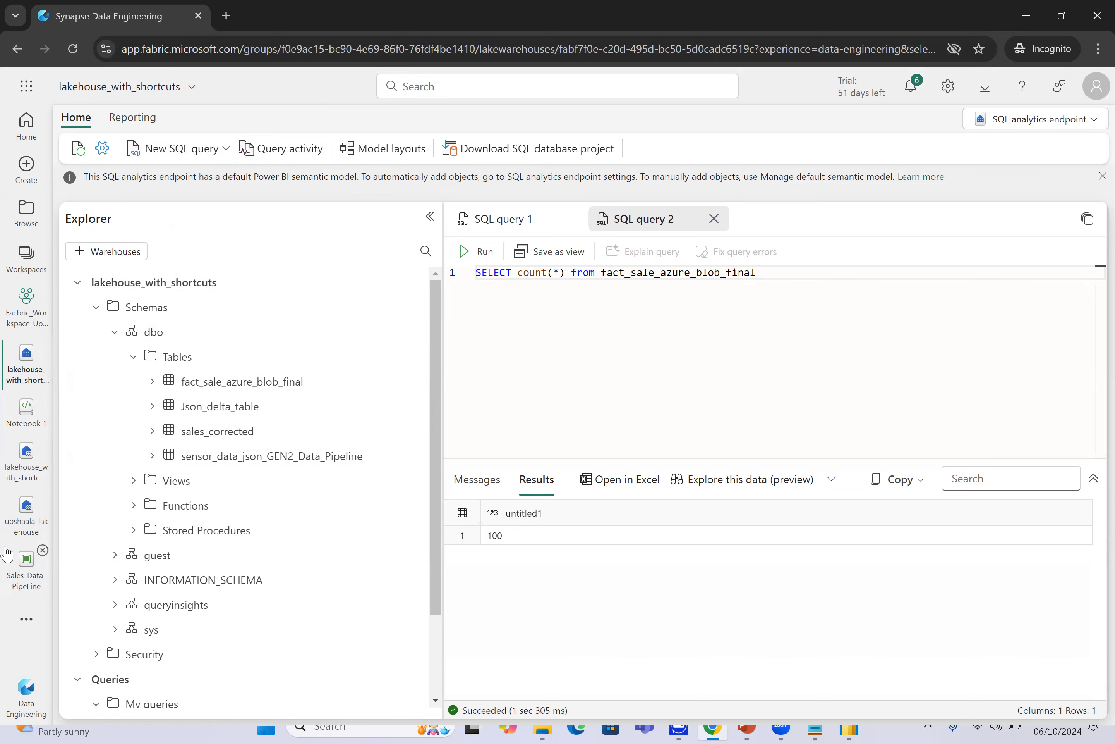
Return to the Sales_Data_PipeLine pipeline.
{"action": "left_click", "coordinate": [16, 585]}
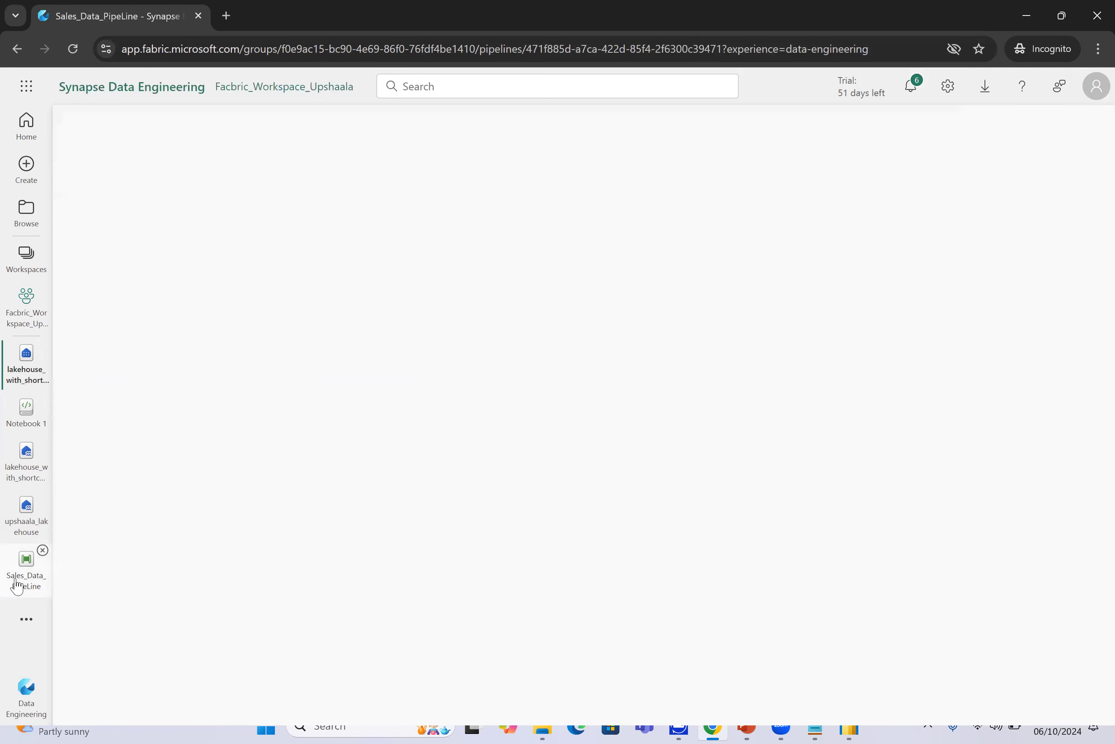